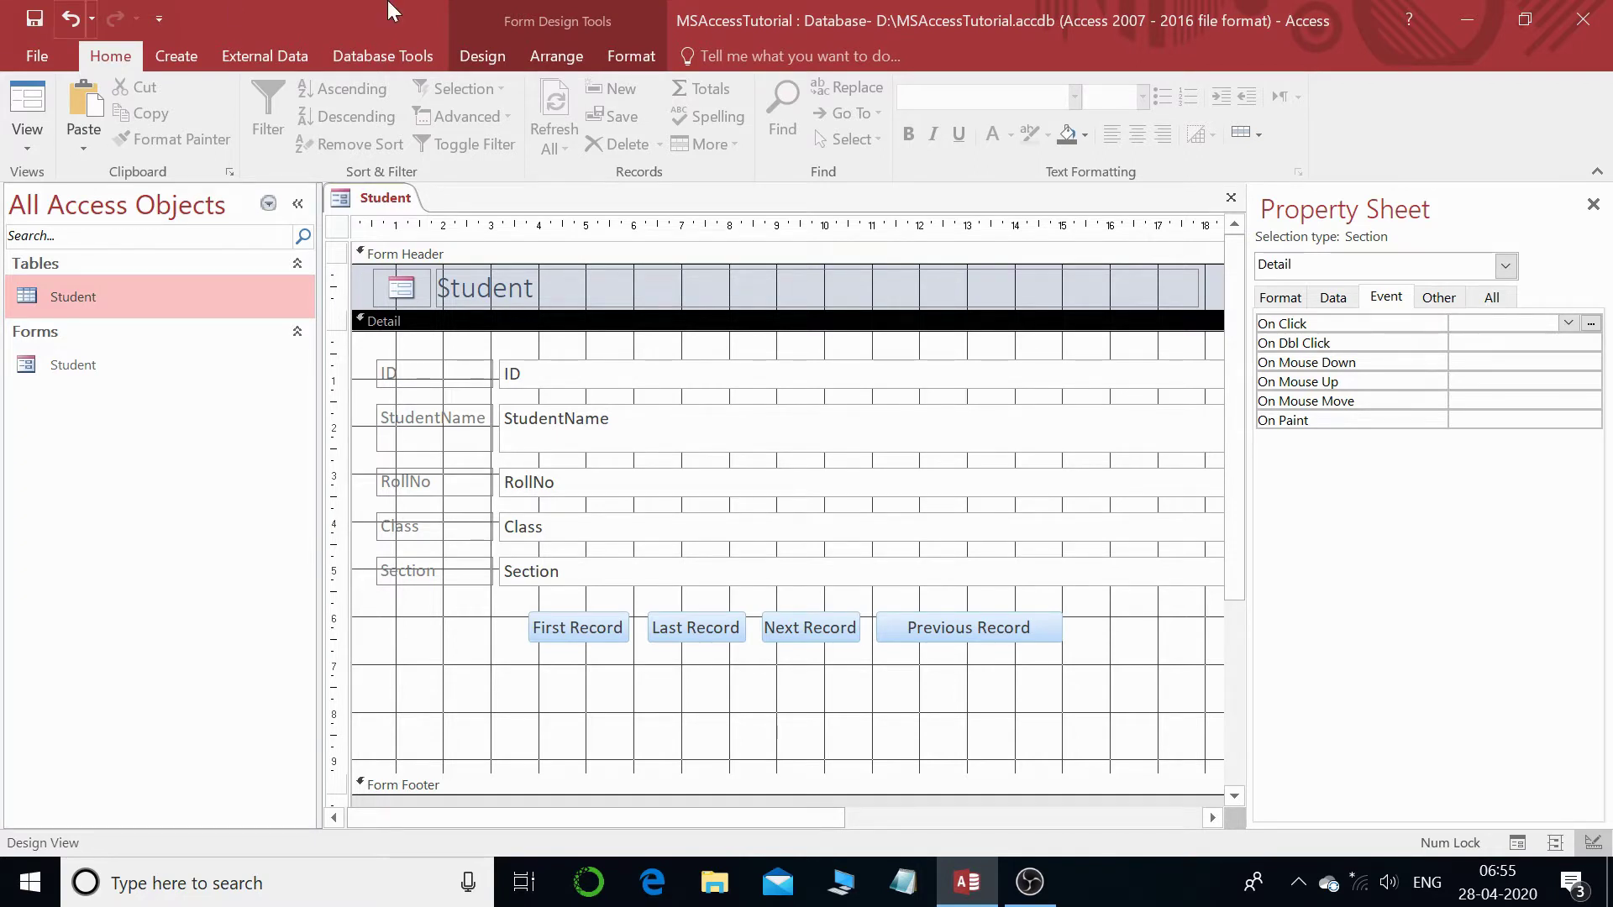
- Inspect the First, Last, Next and Previous Record buttons, including the Next Record button's On Click embedded macro
left_click(490, 63)
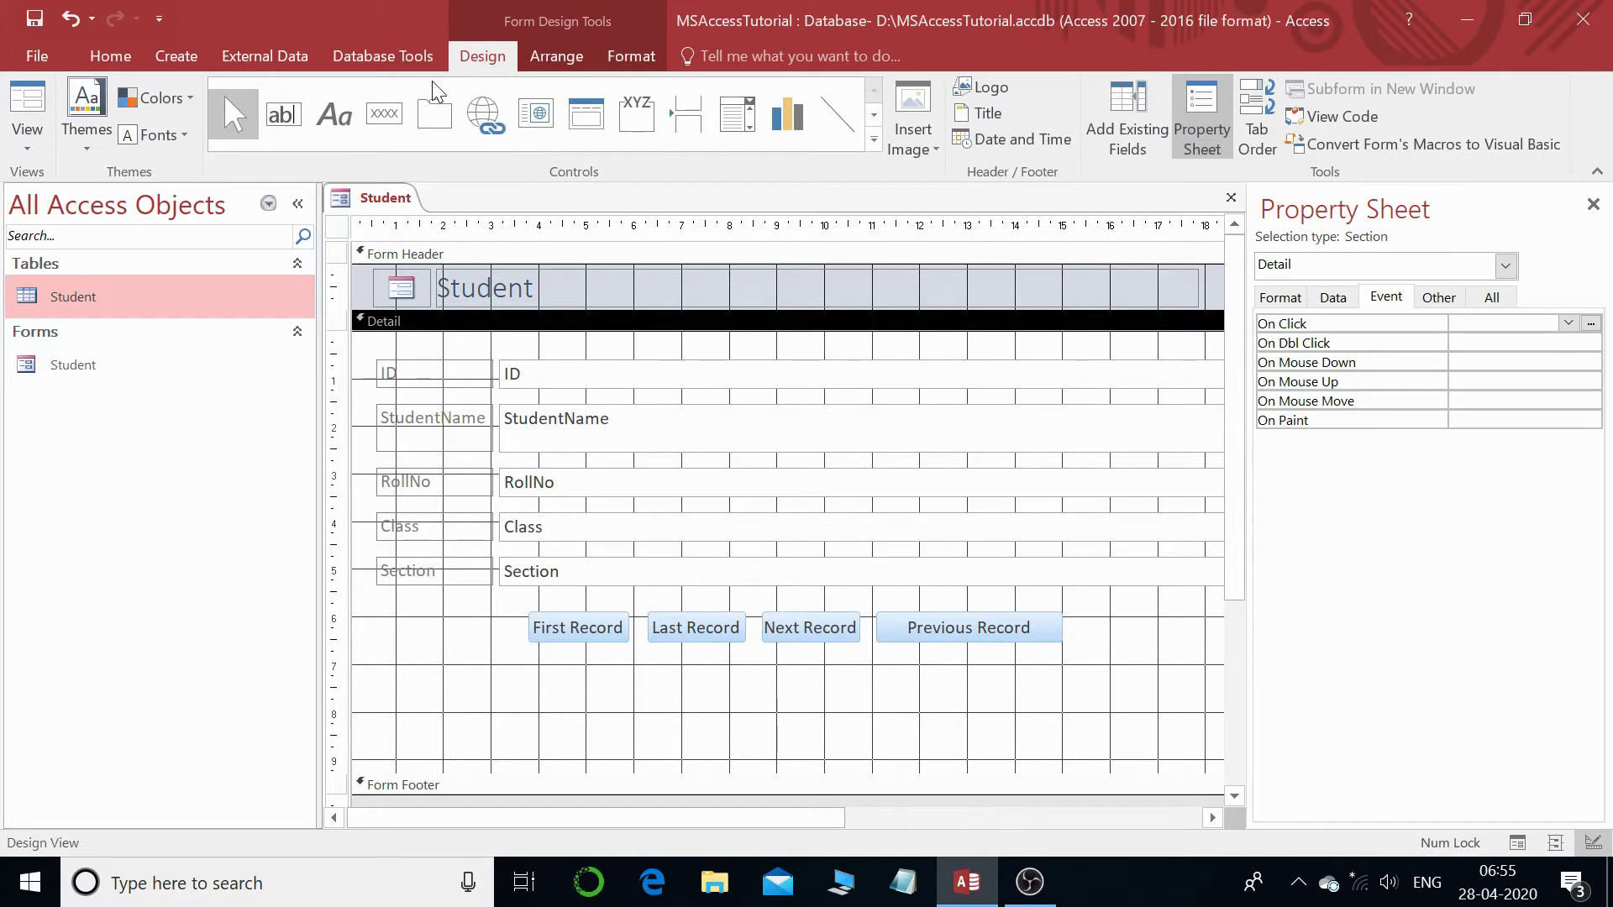
left_click(588, 641)
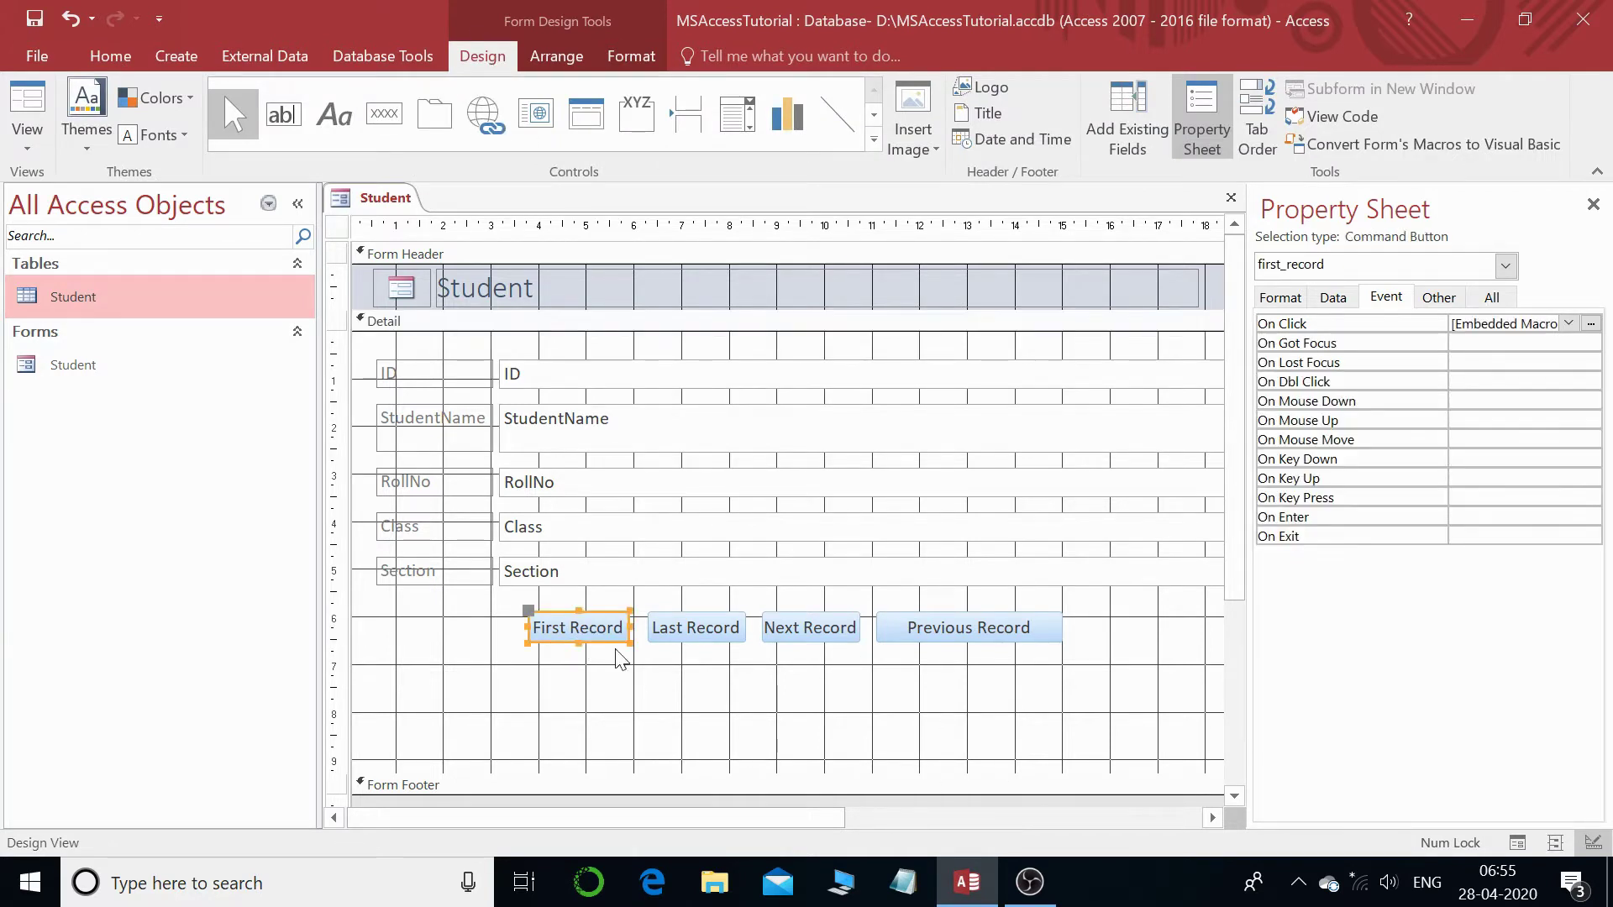
left_click(714, 645)
left_click(580, 639)
left_click(694, 641)
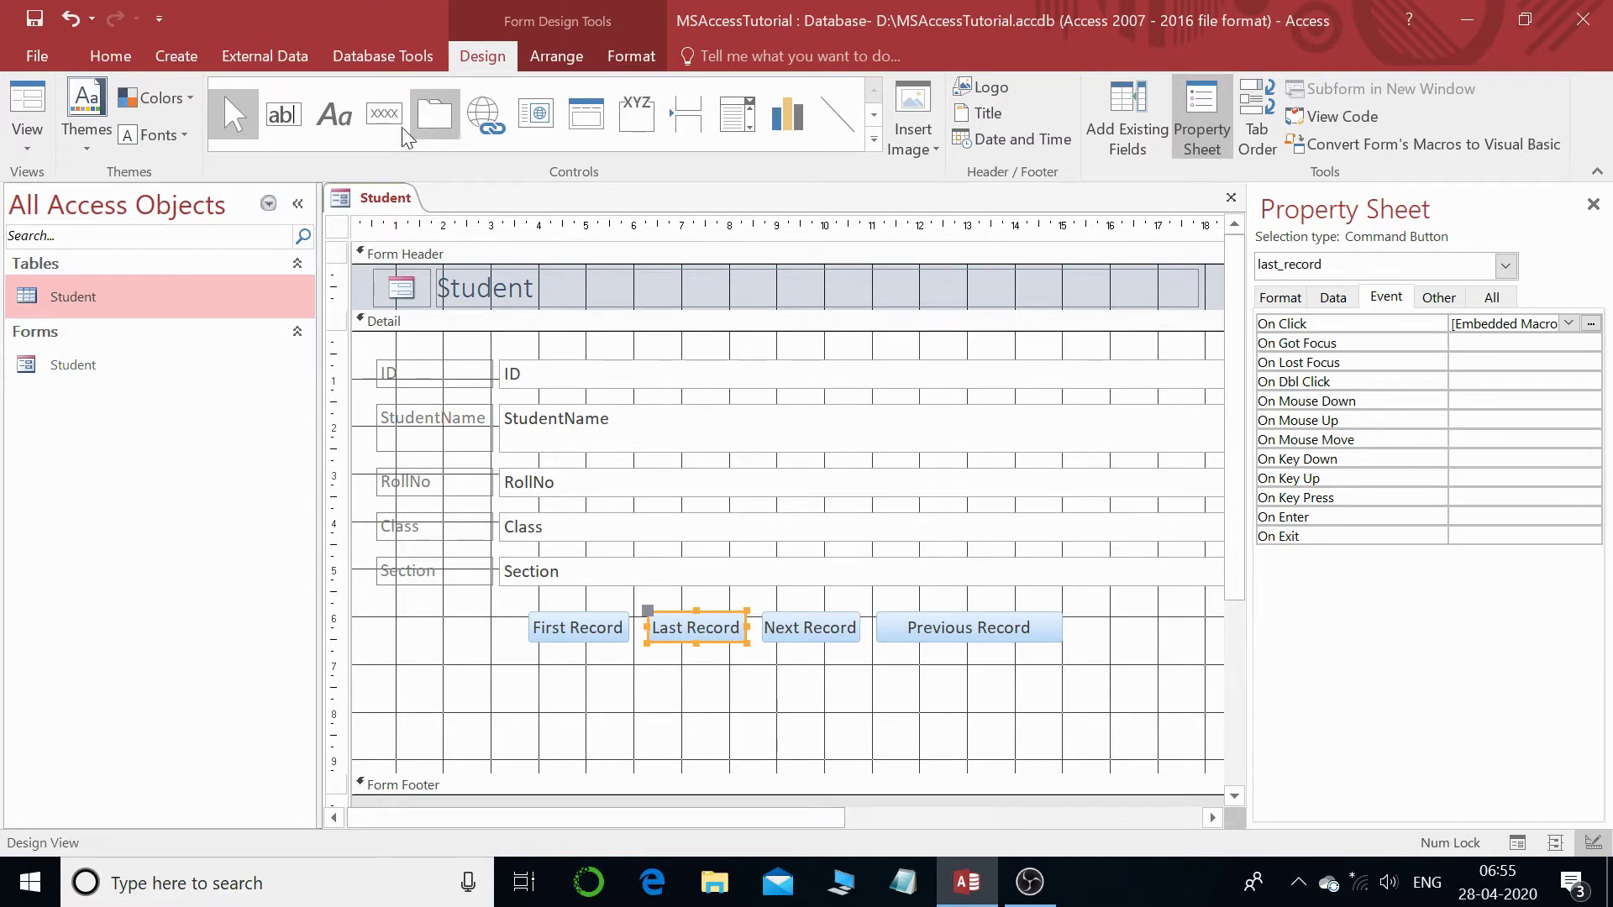
left_click(809, 628)
left_click(930, 630)
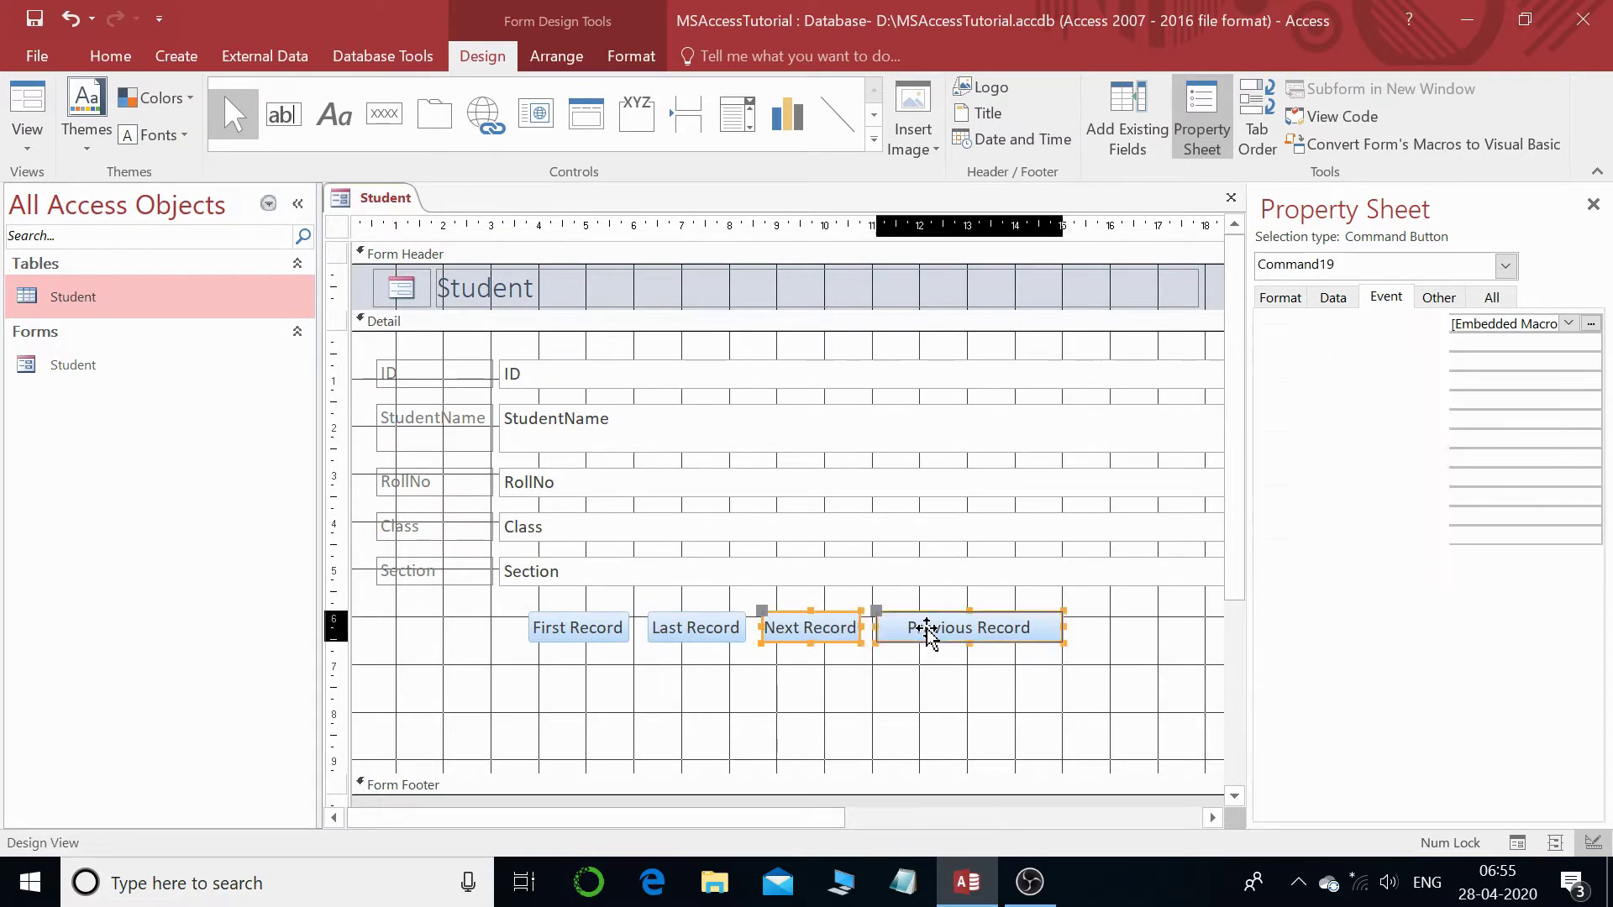
left_click(822, 639)
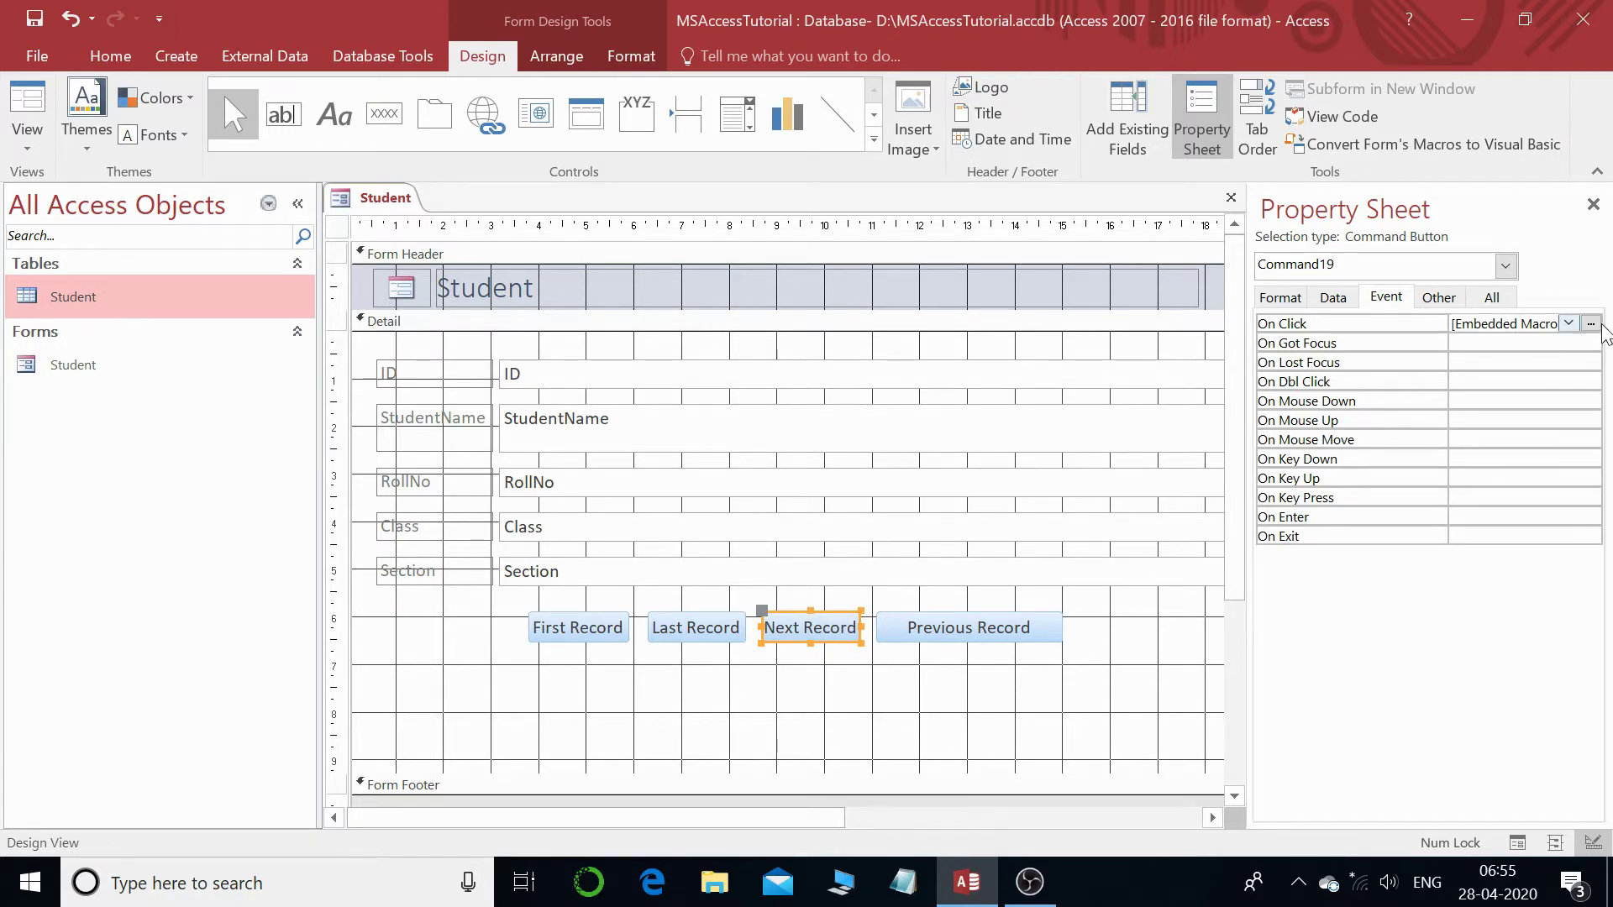
left_click(1590, 325)
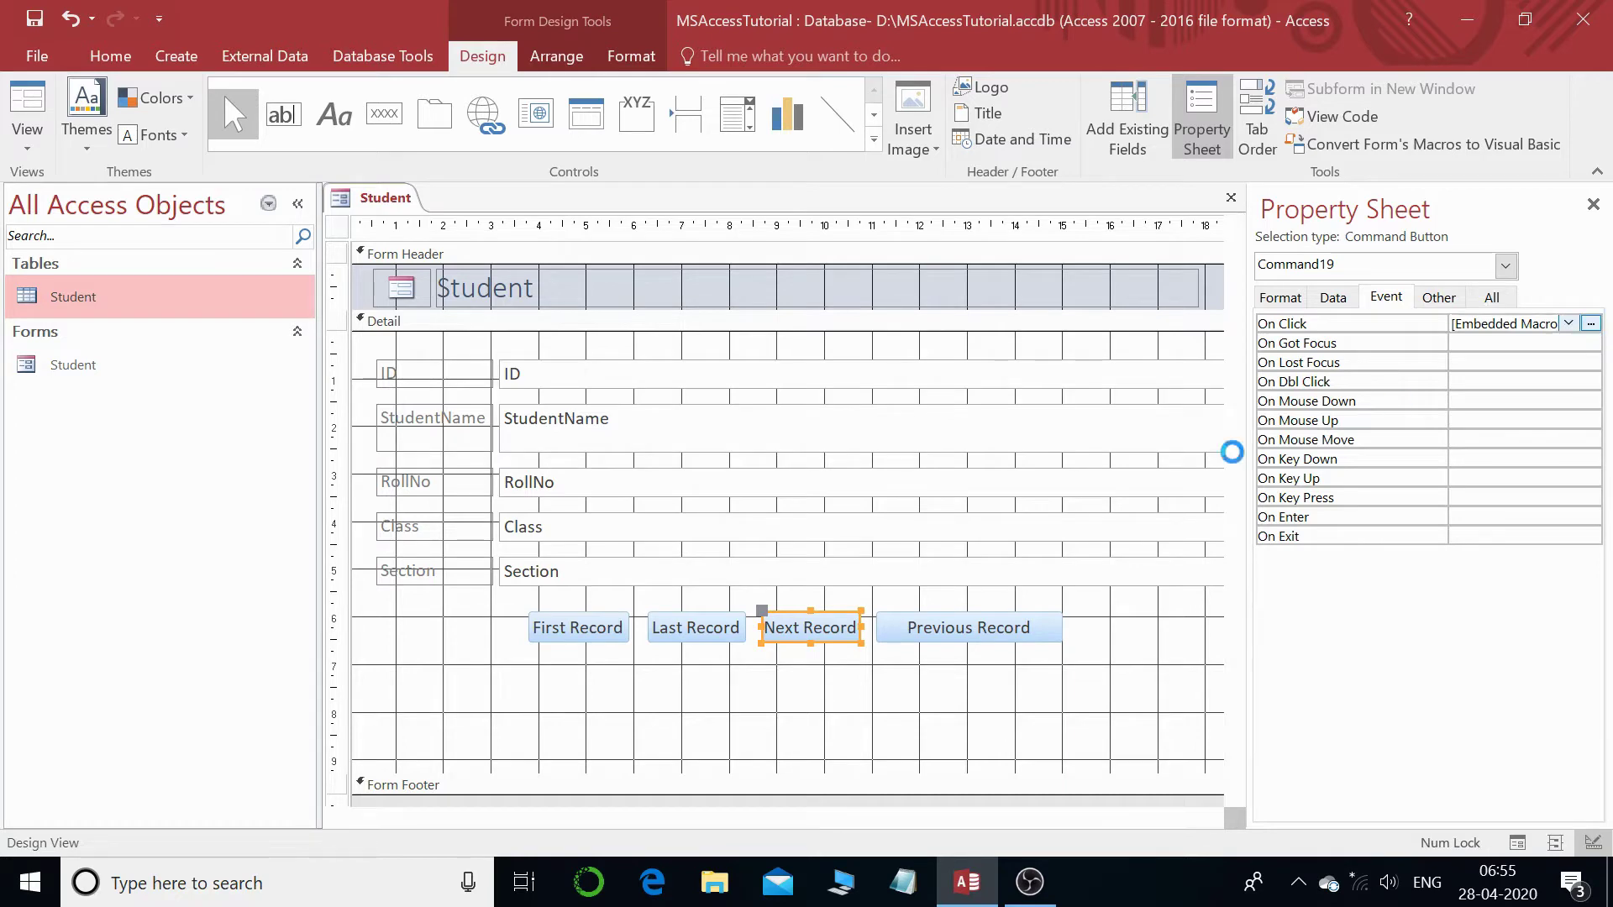
left_click(776, 117)
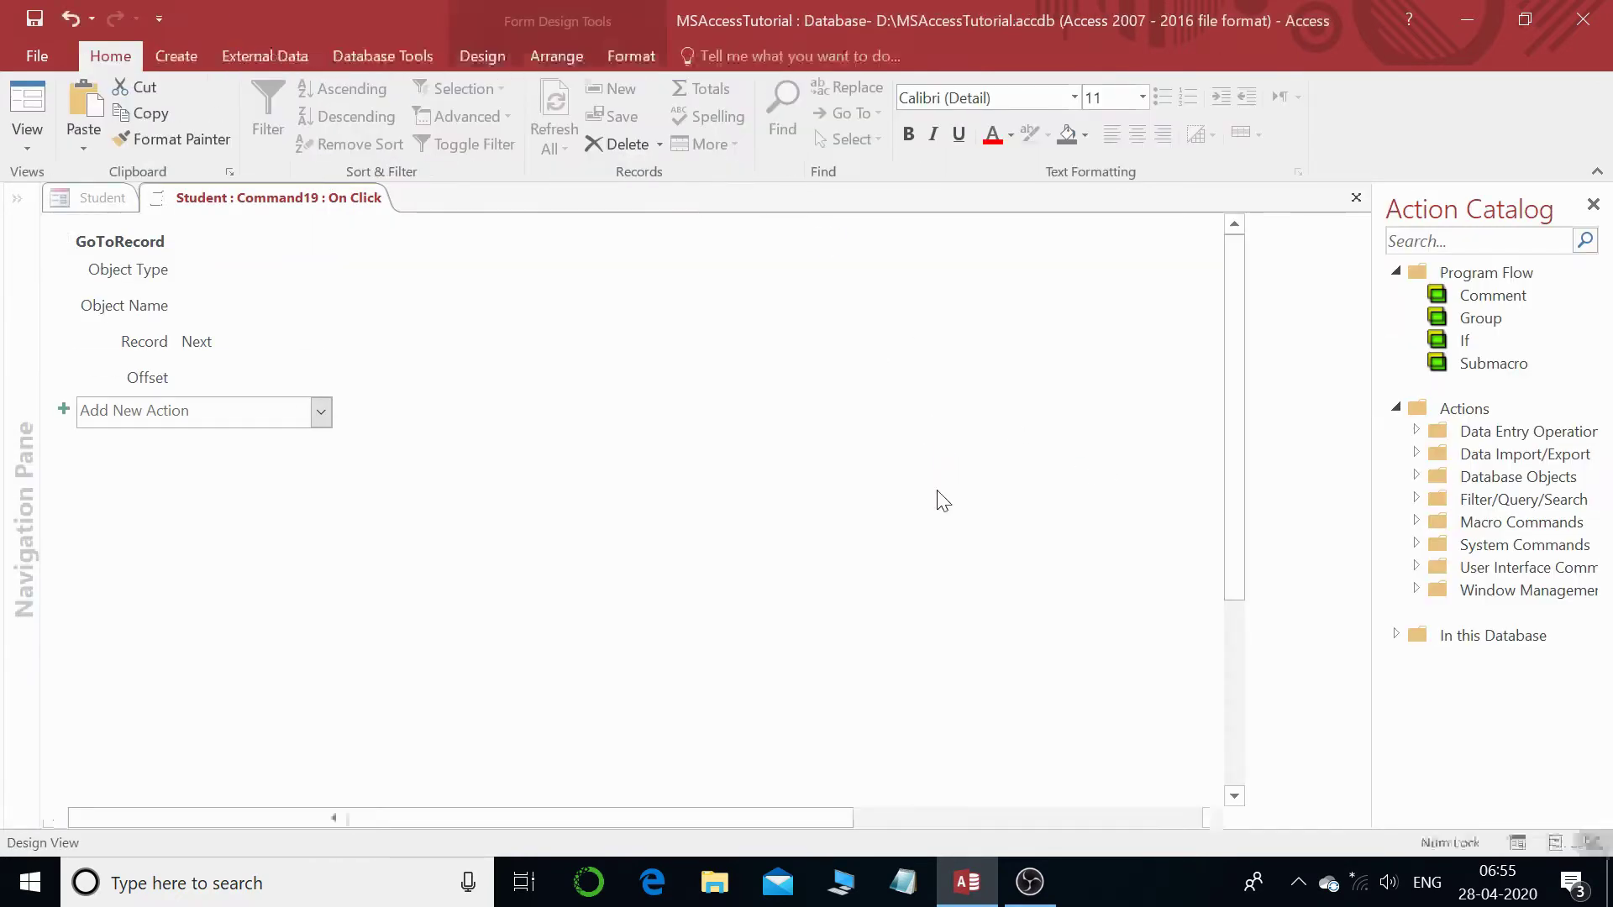
- Review the Name property of the First Record and Last Record buttons
left_click(689, 633)
left_click(575, 634)
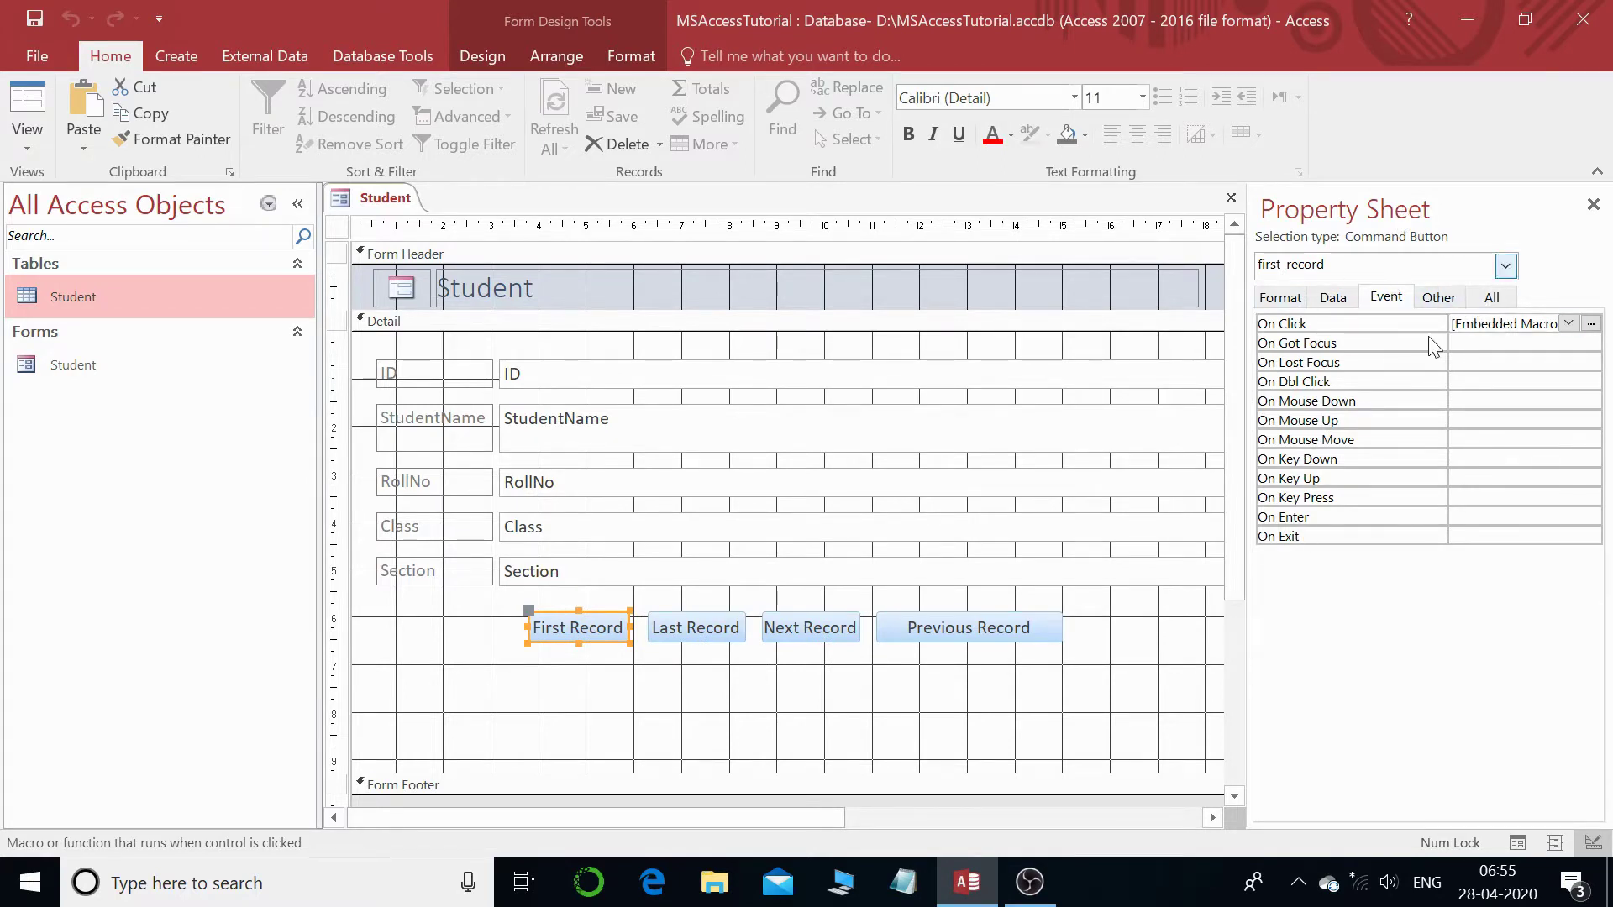
left_click(1439, 297)
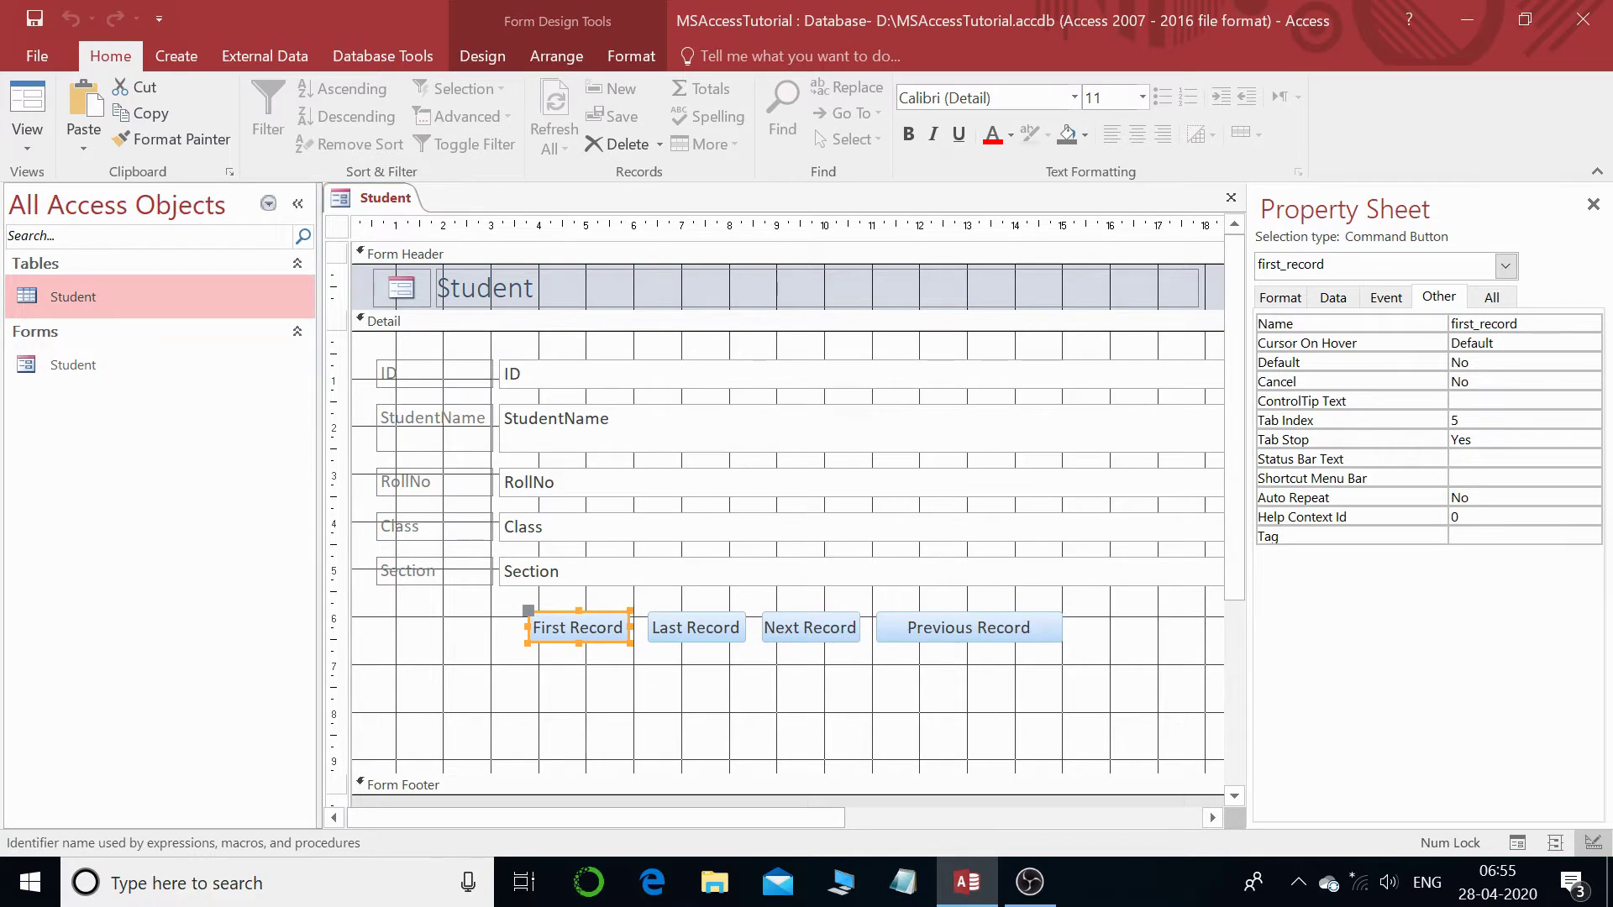
left_click(1462, 323)
left_click(1389, 326)
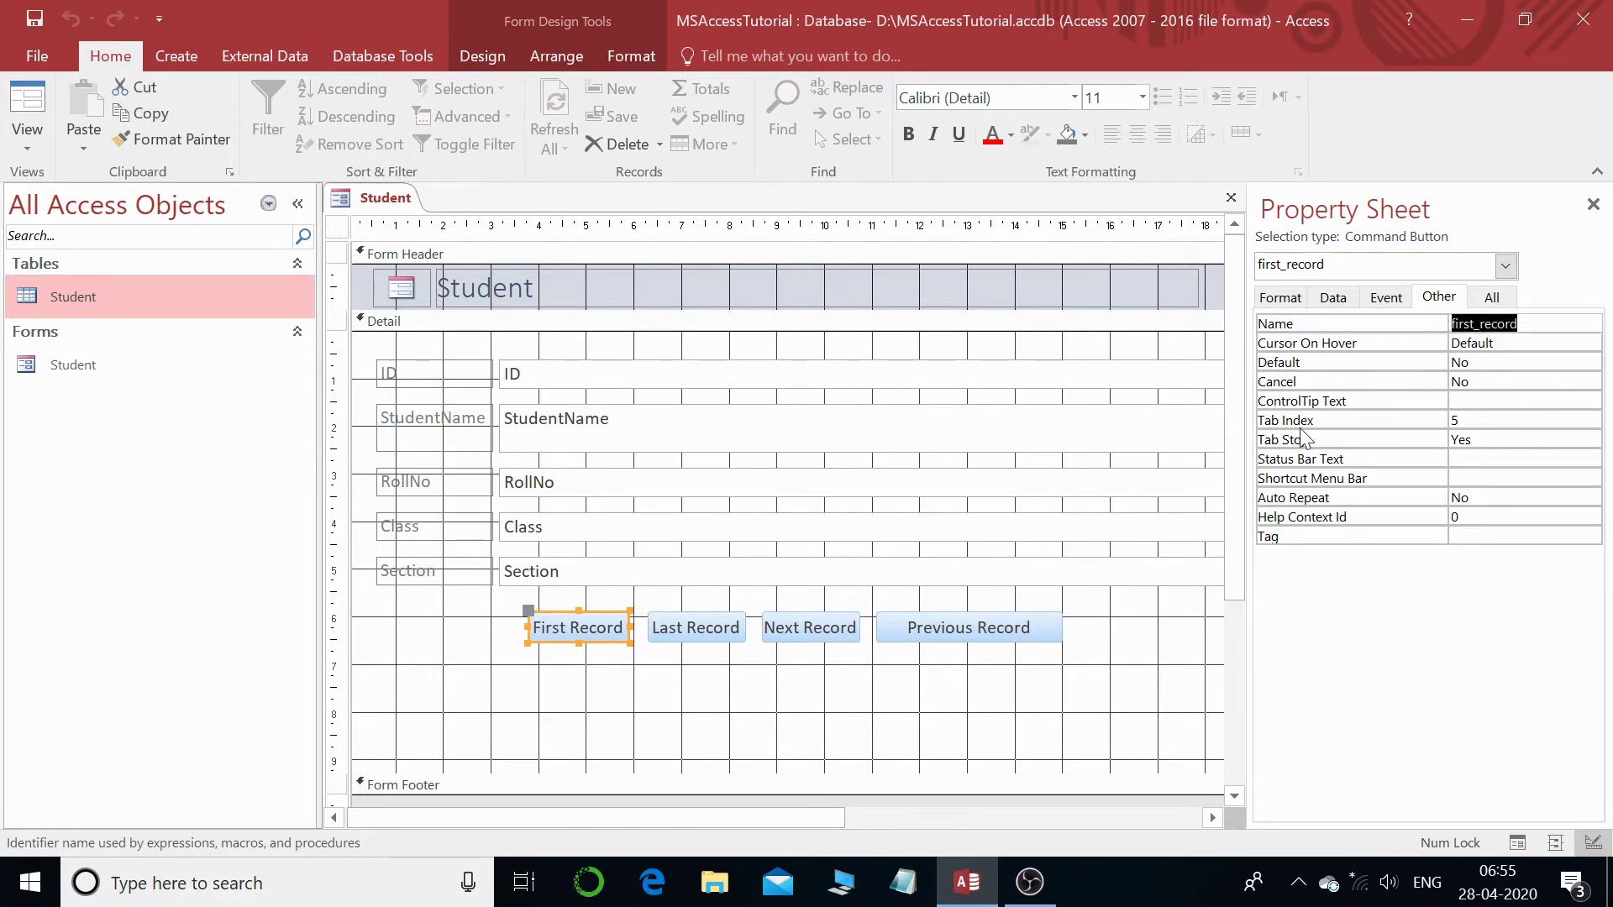
left_click(724, 631)
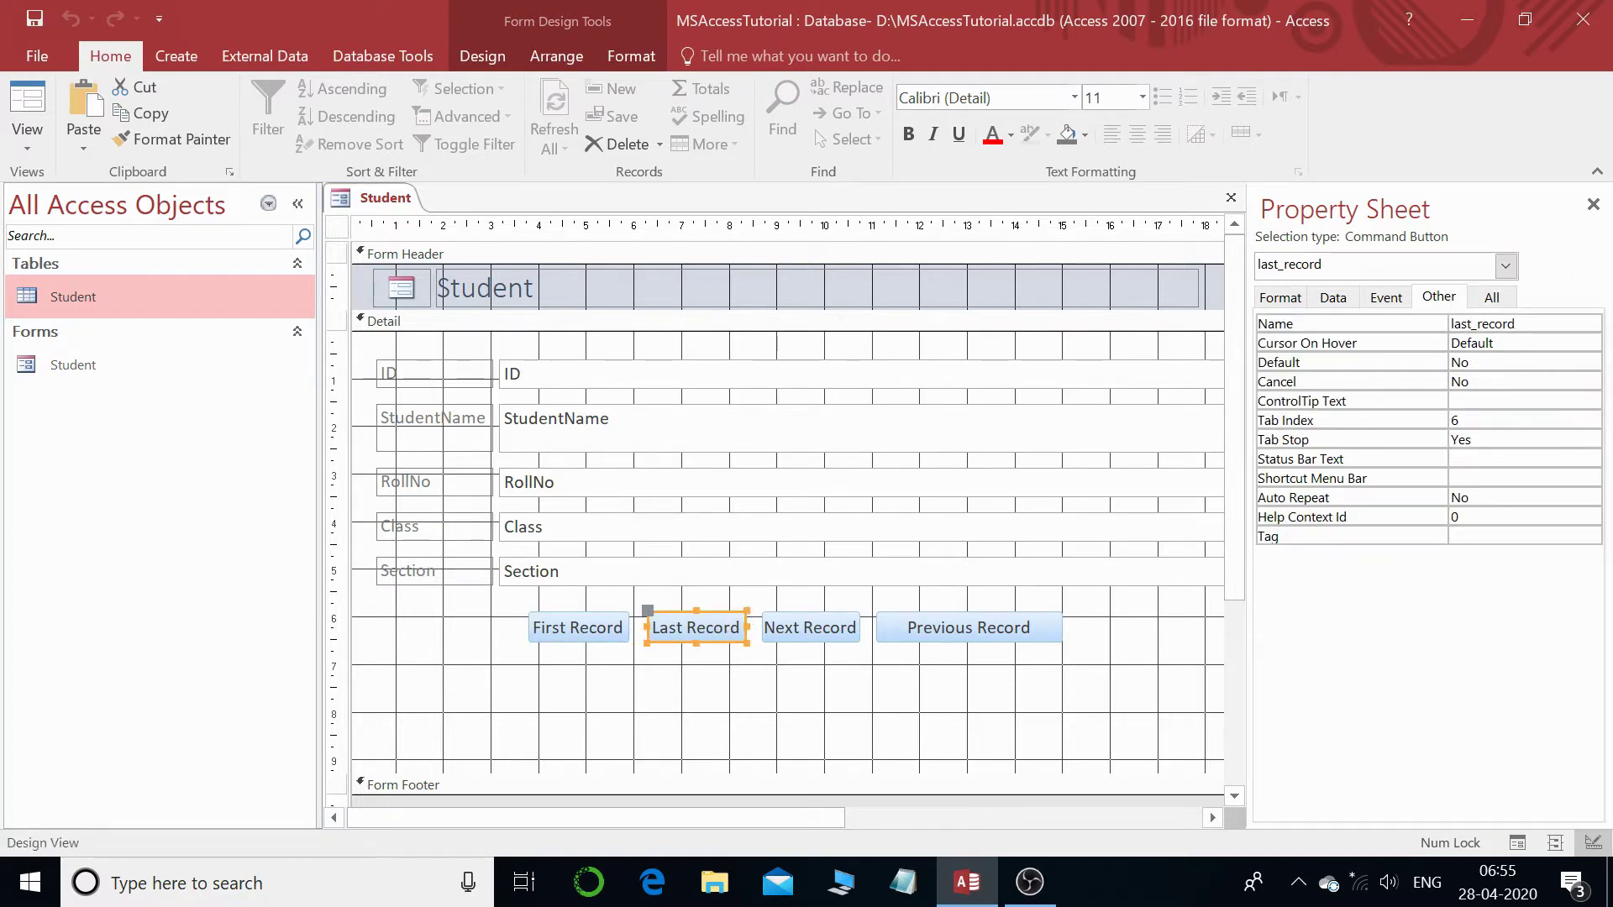
left_click(1428, 324)
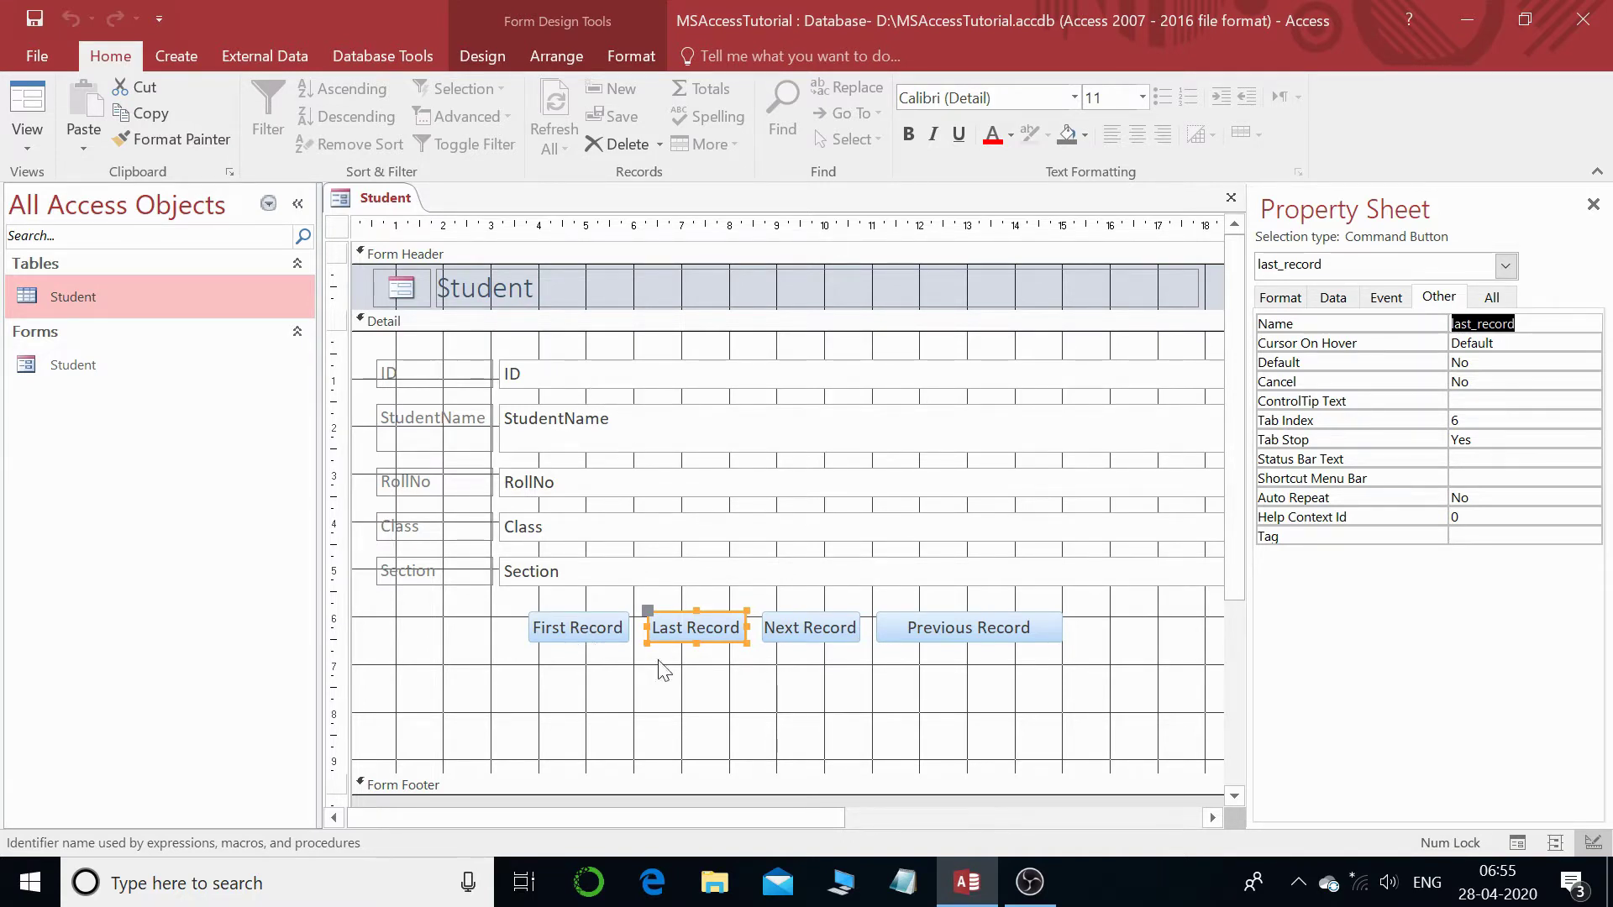
left_click(626, 632)
left_click(702, 628)
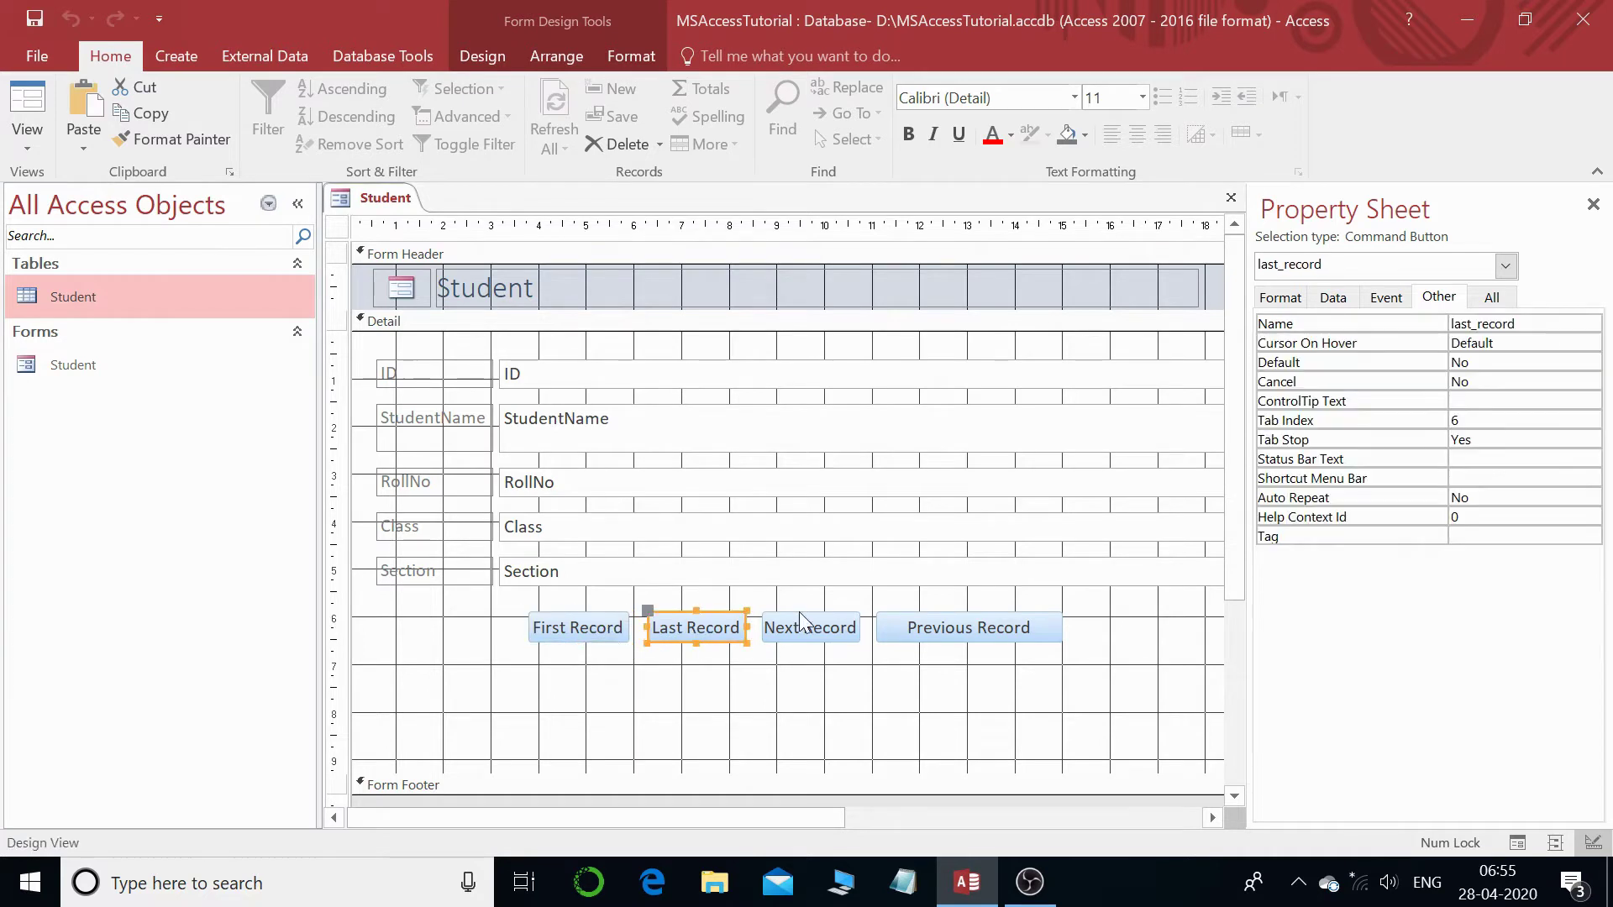
left_click(1495, 323)
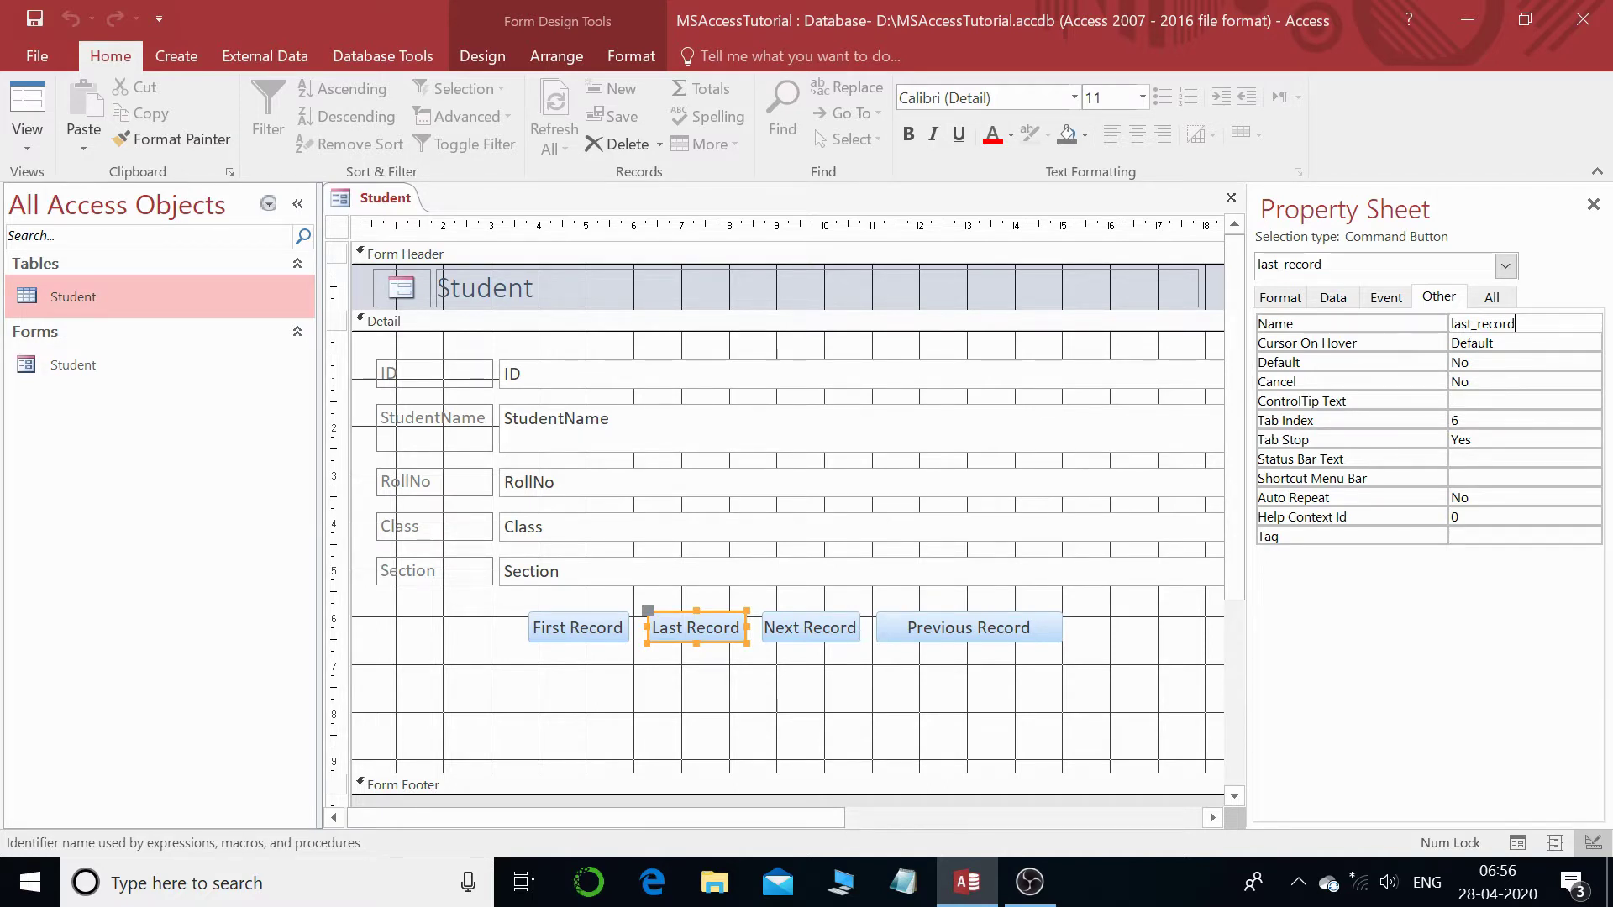
- Rename the Next Record button's control as Next_Record
left_click(855, 631)
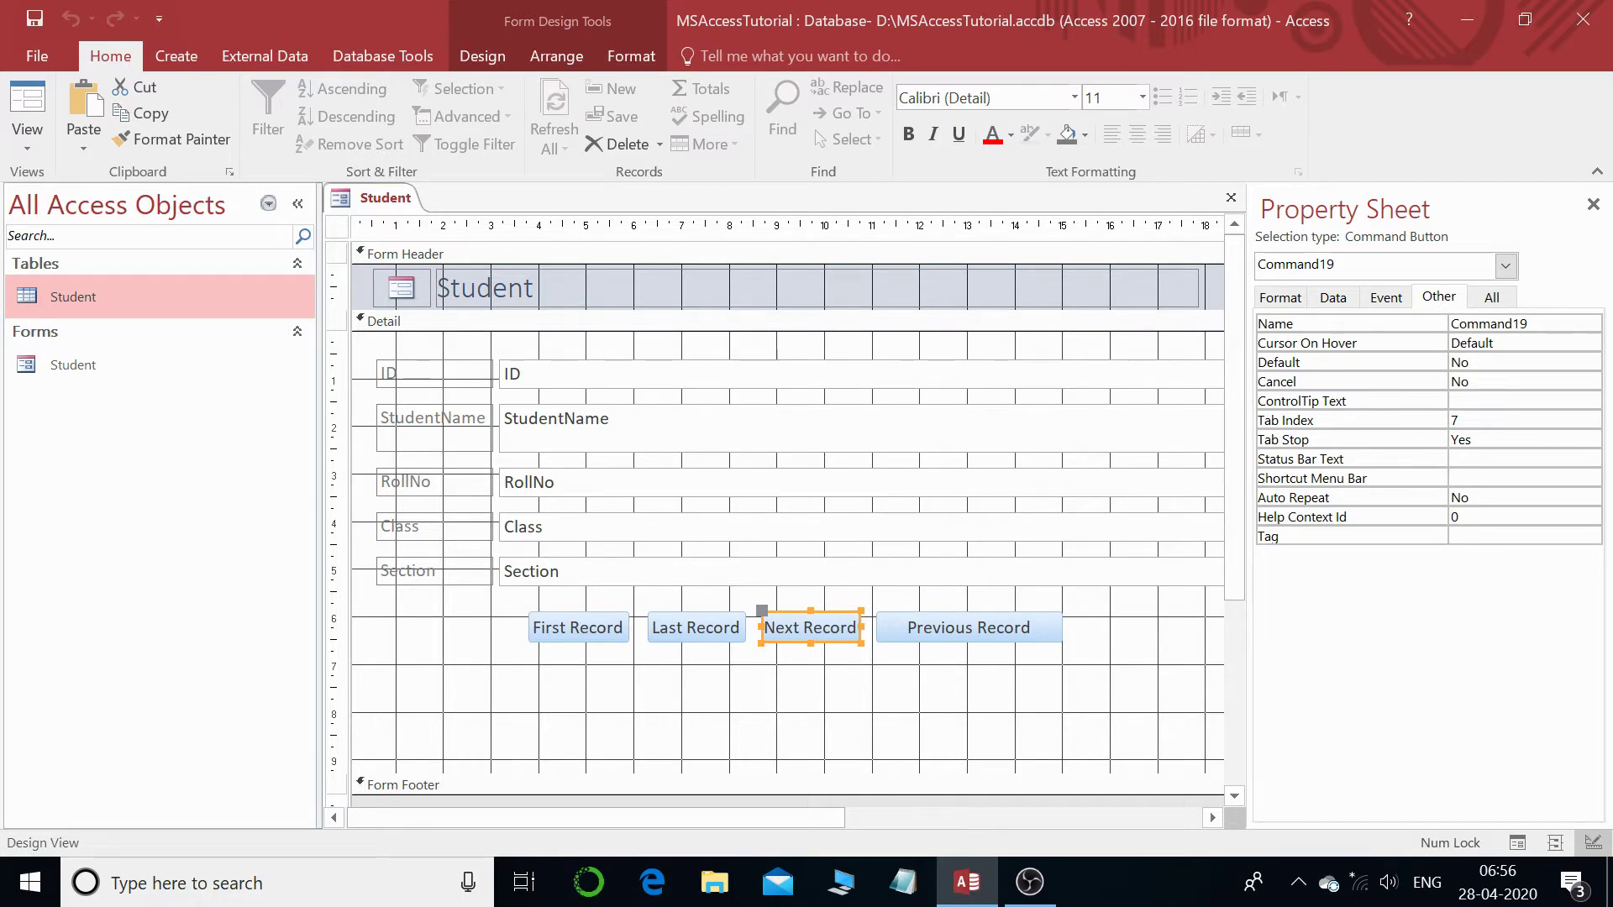
left_click(1335, 329)
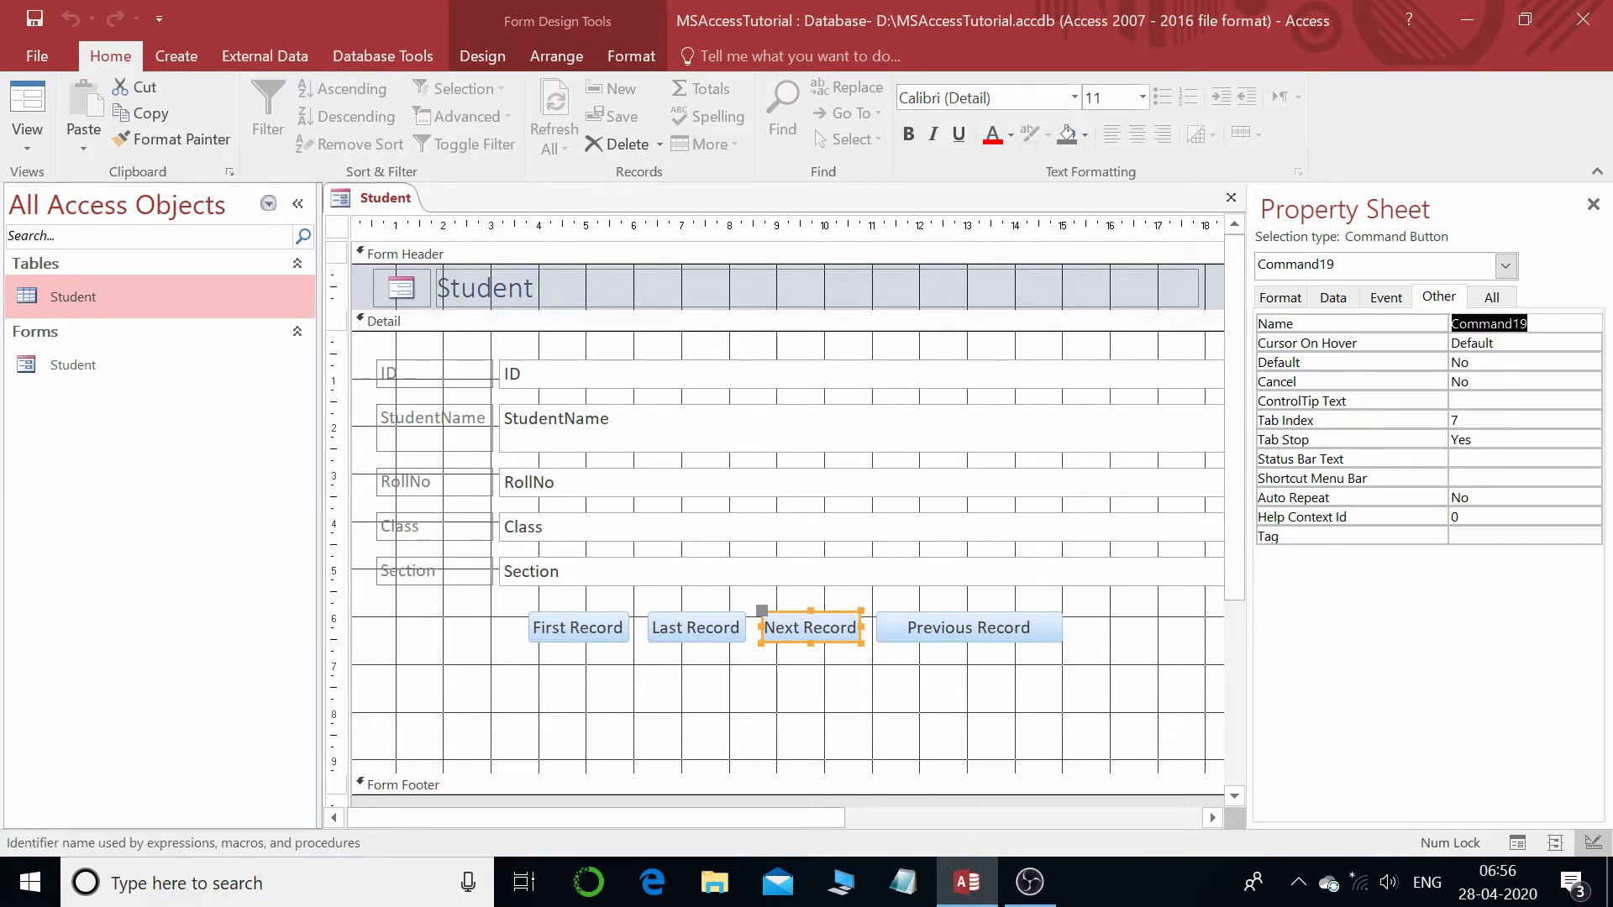
type("Next")
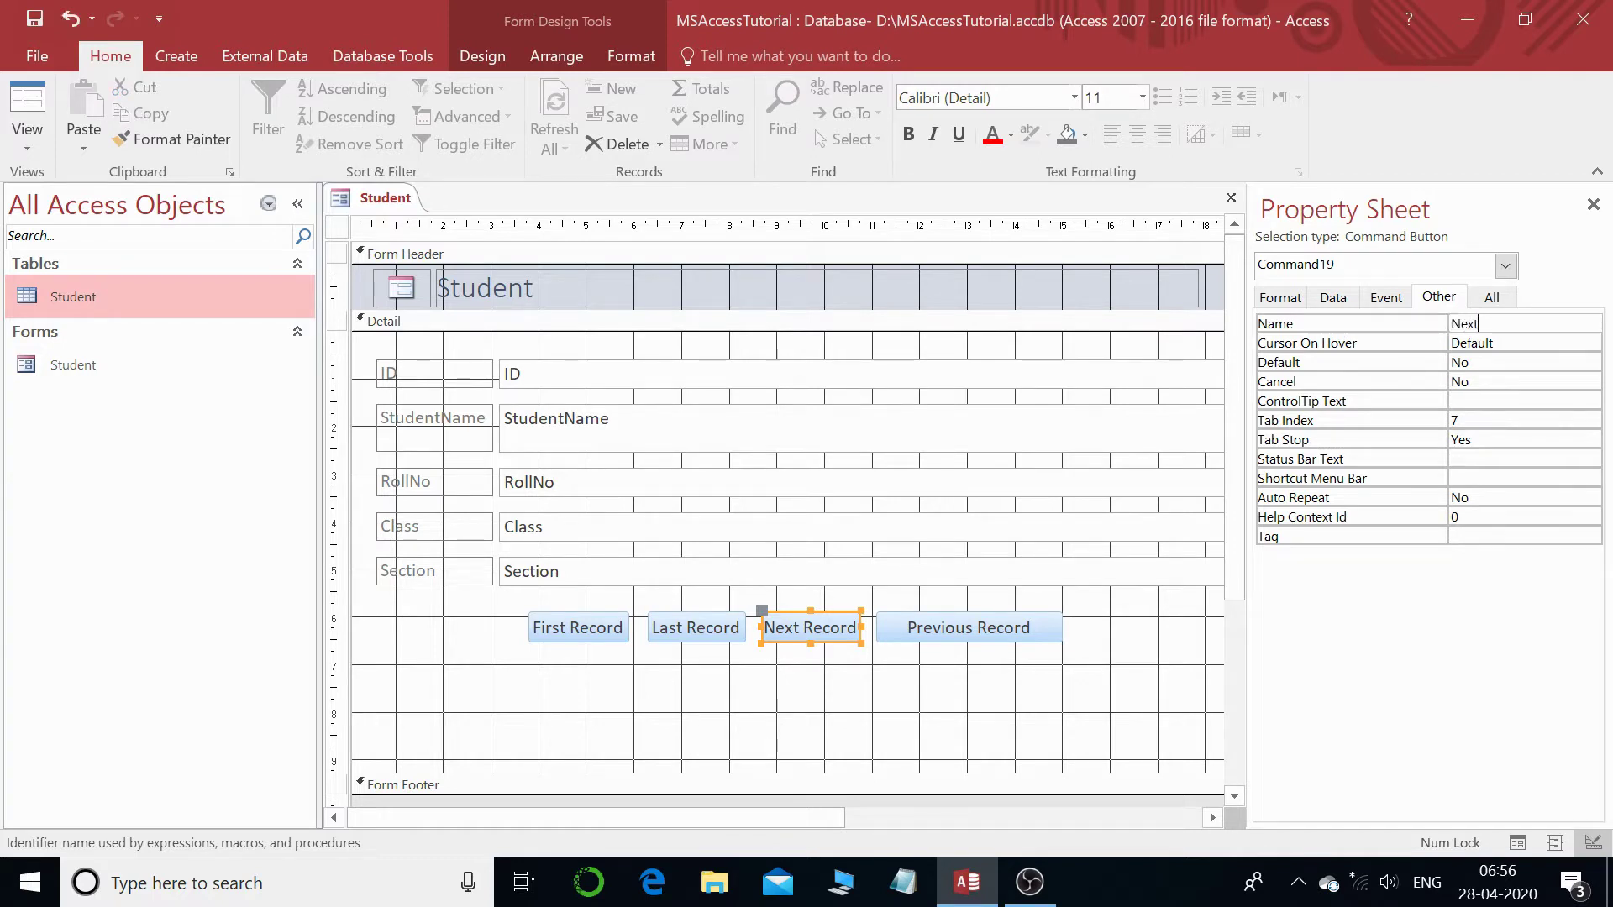
type("_Record")
- Rename the Previous Record button's control as Previous_Record
left_click(959, 634)
left_click(1527, 324)
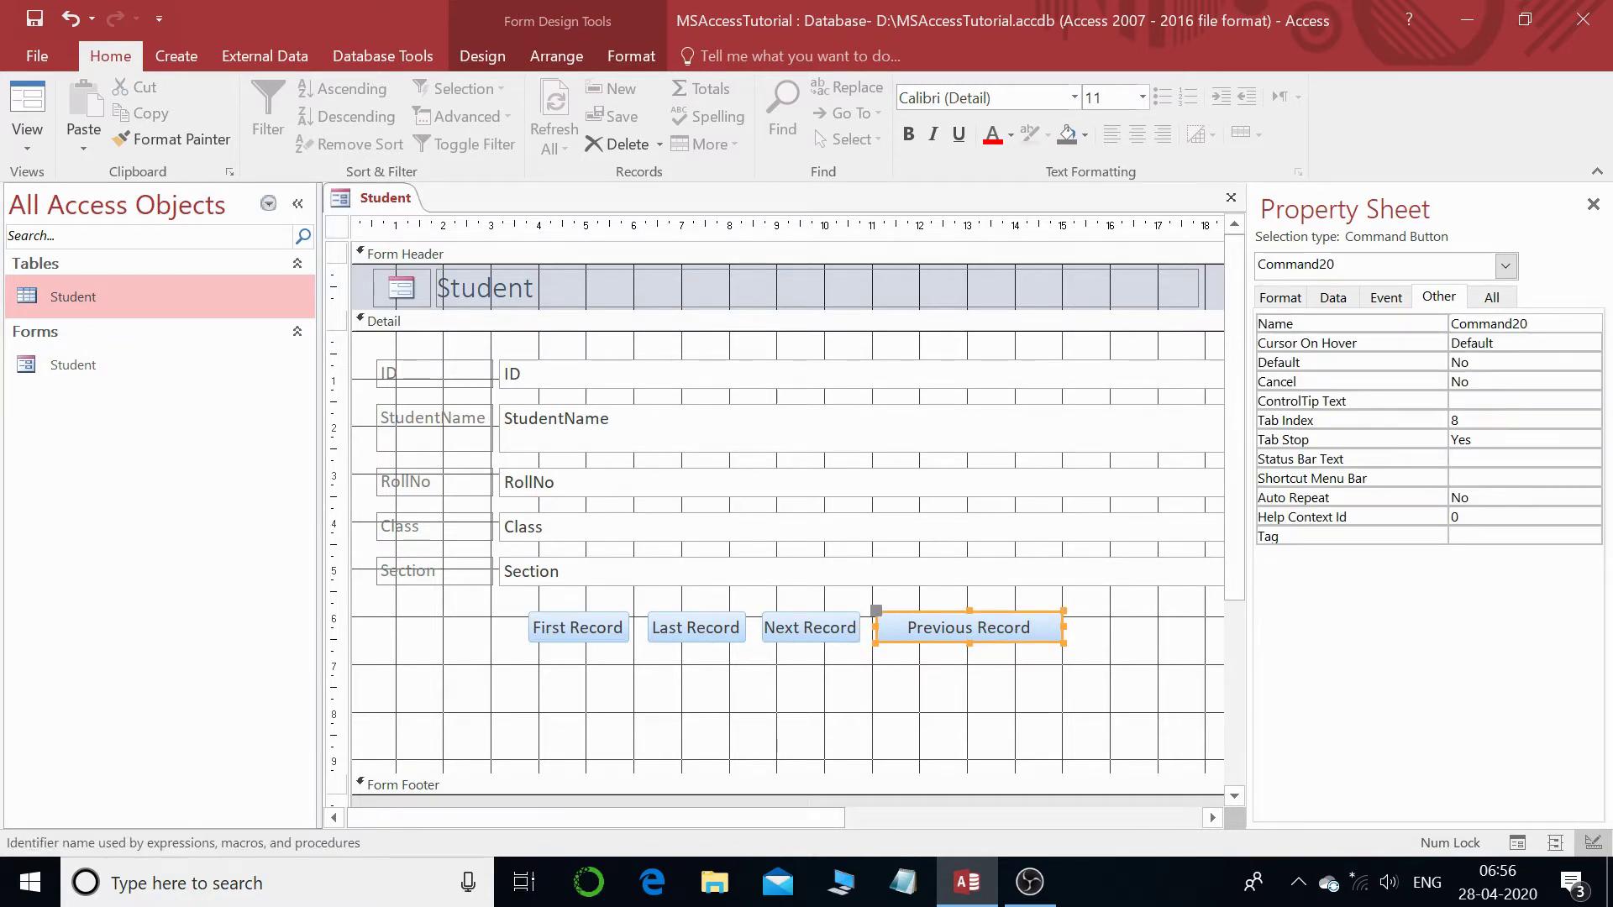
left_click(1376, 328)
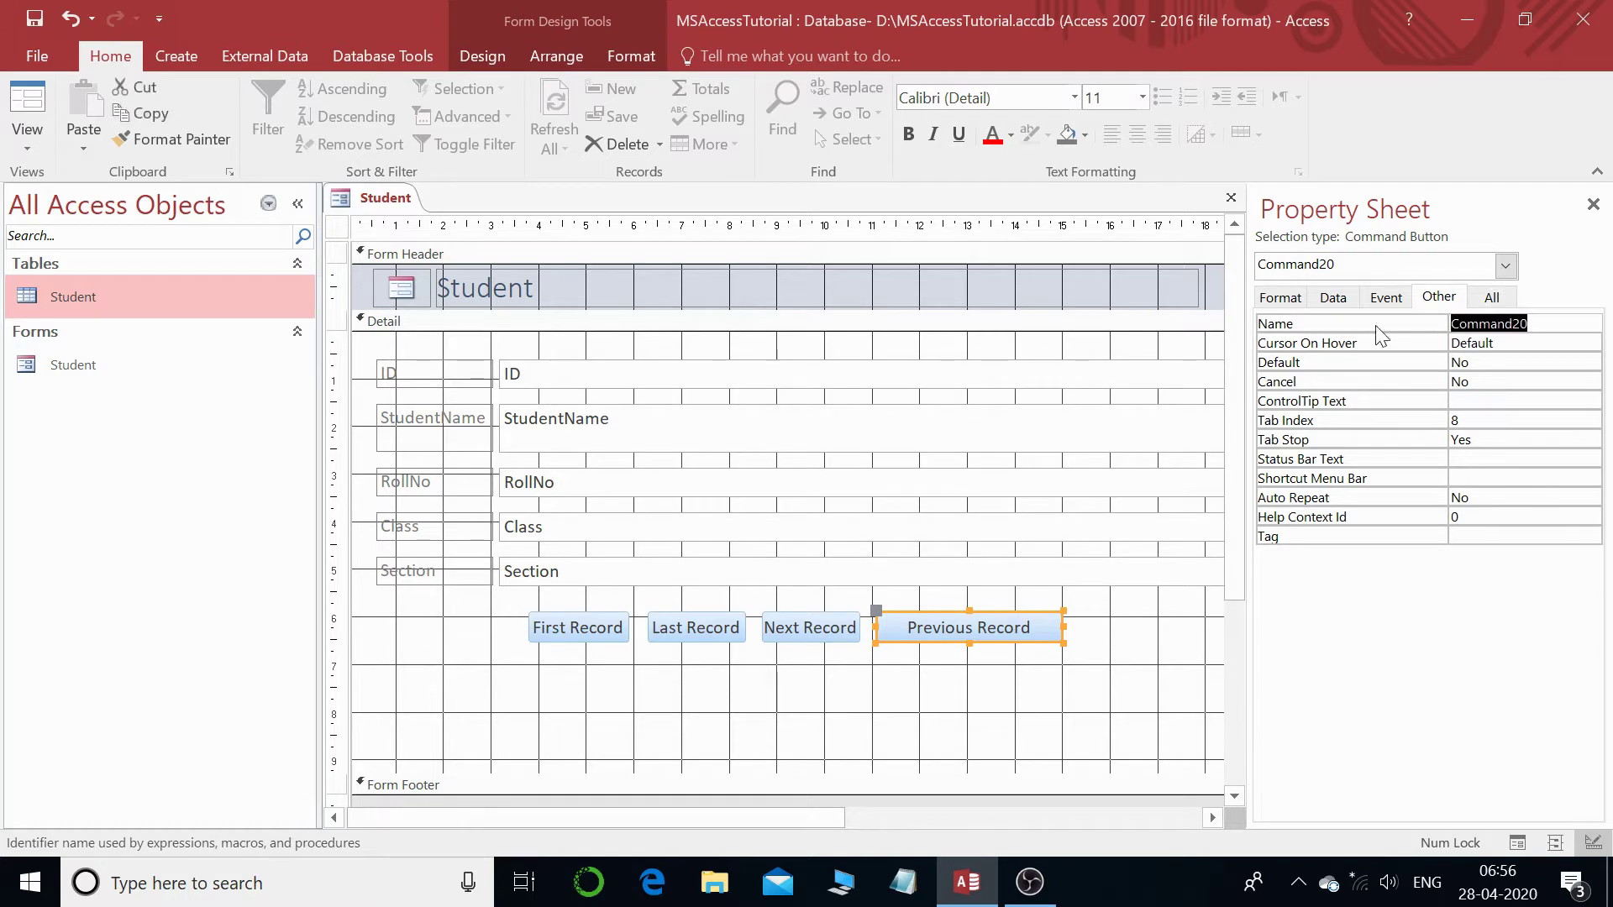
type("Previous")
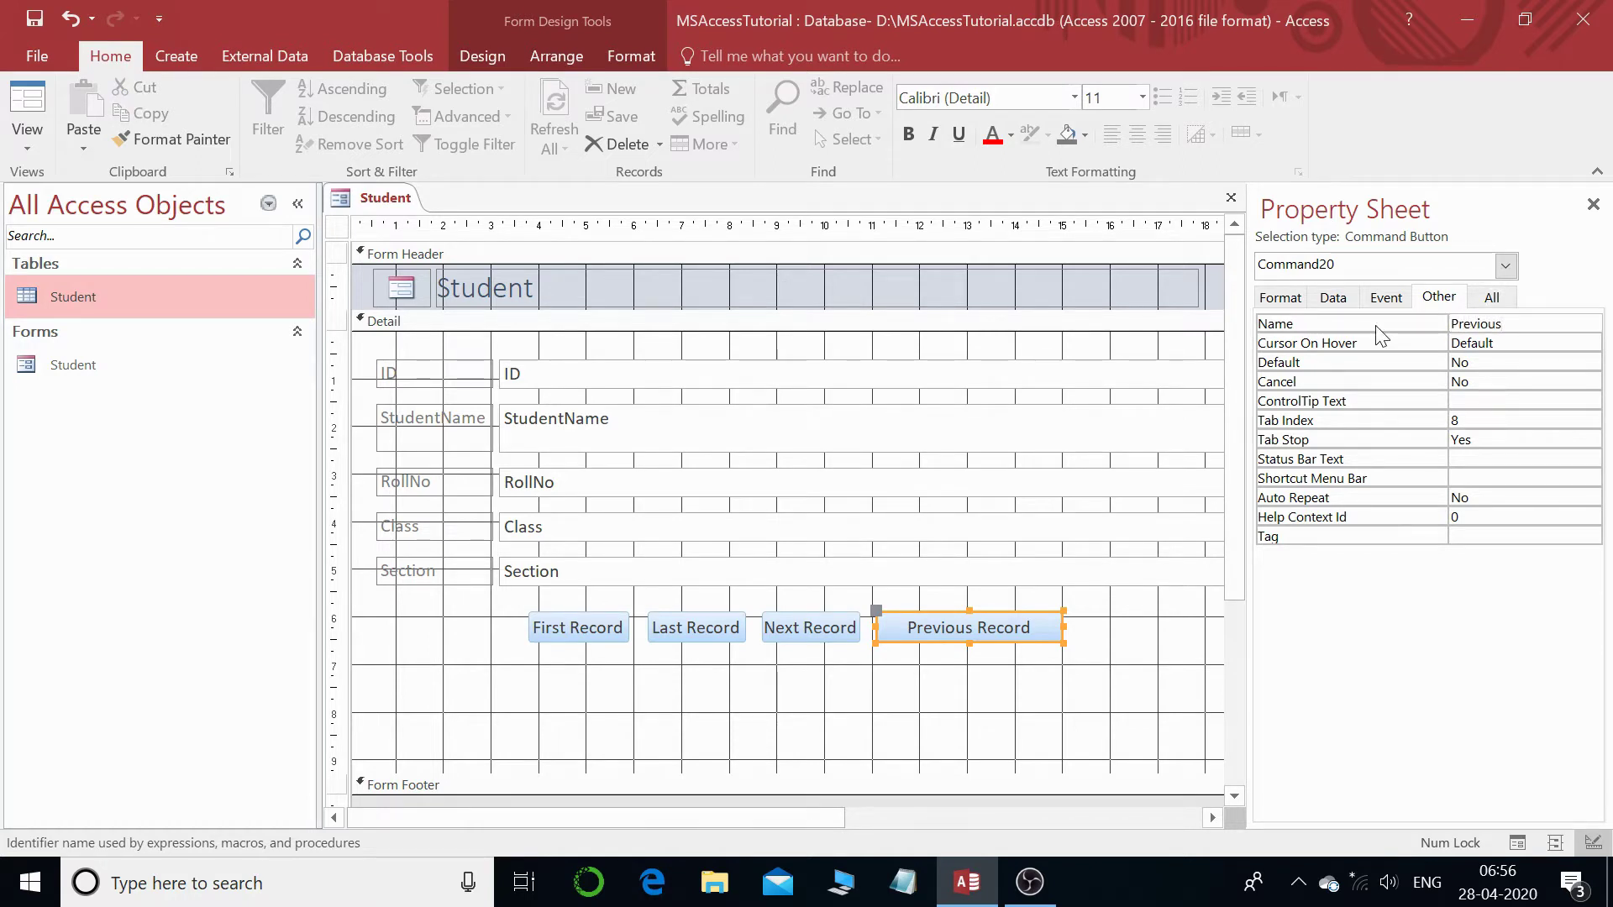
type("_Record")
- Draw a command button below the First Record button and cancel the Command Button Wizard
left_click(494, 59)
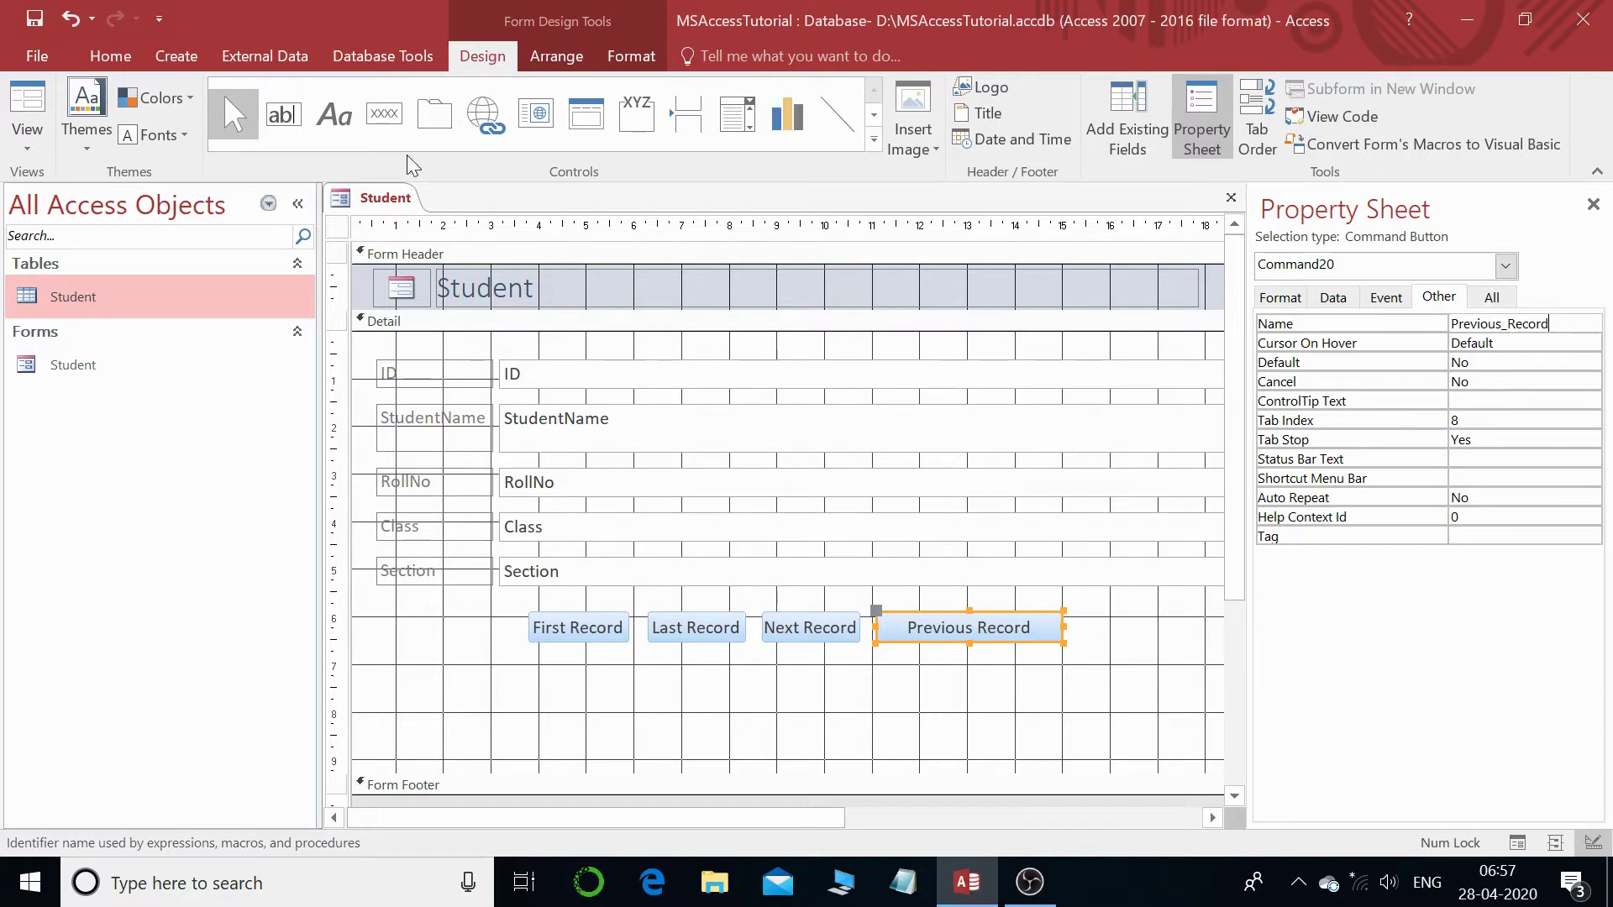
left_click(386, 116)
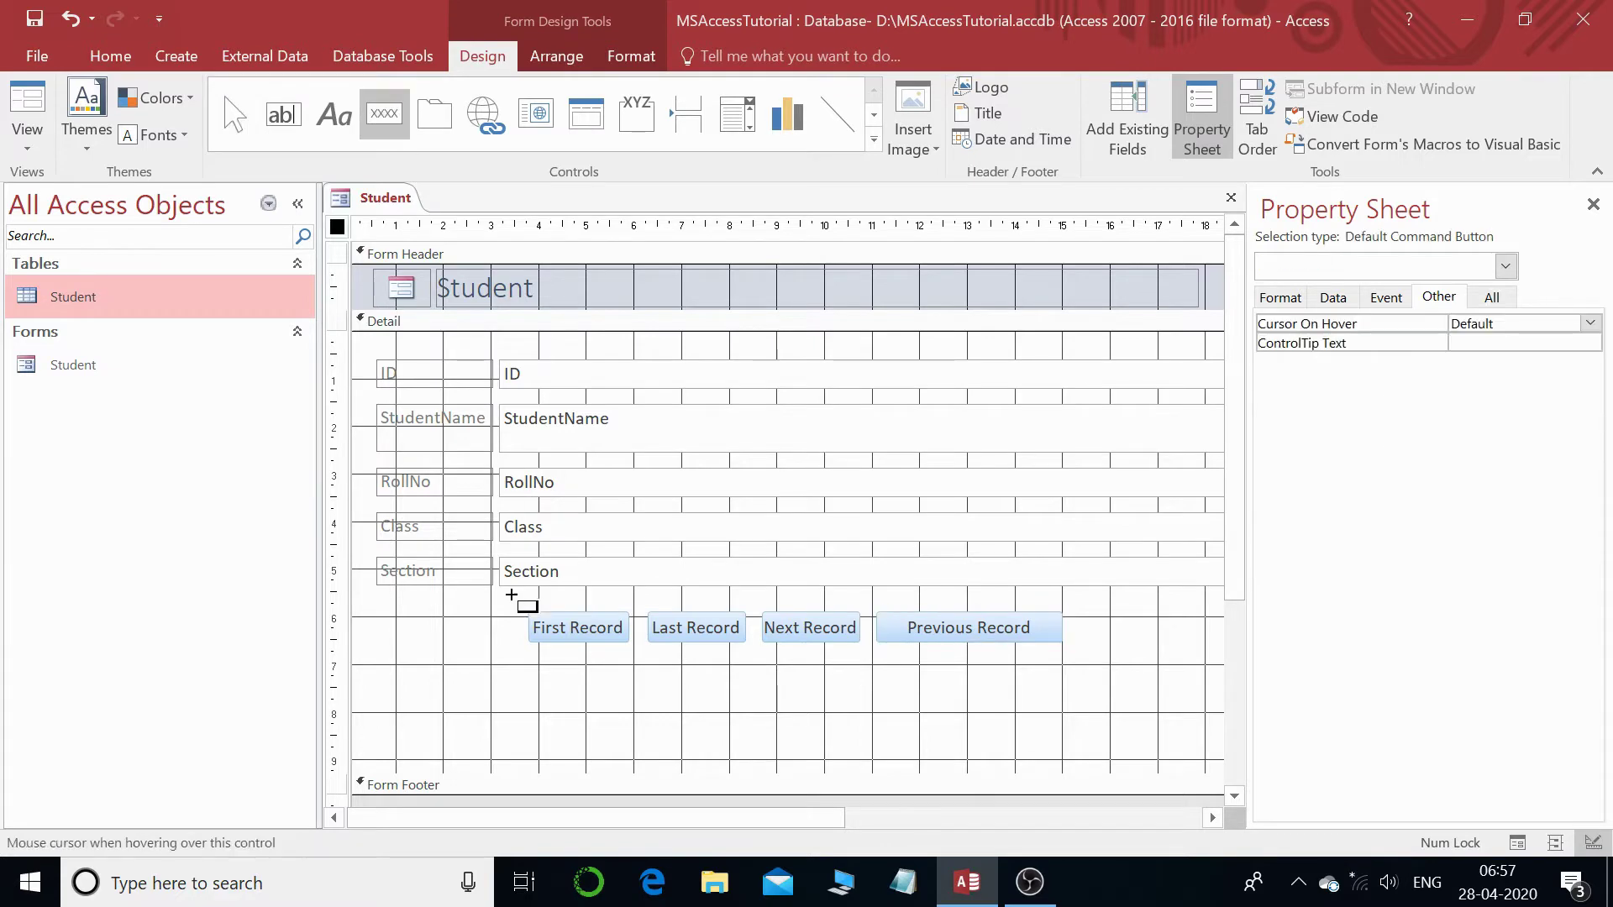
mouse_move(529, 658)
left_mouse_down()
mouse_move(647, 695)
mouse_move(632, 684)
left_mouse_up()
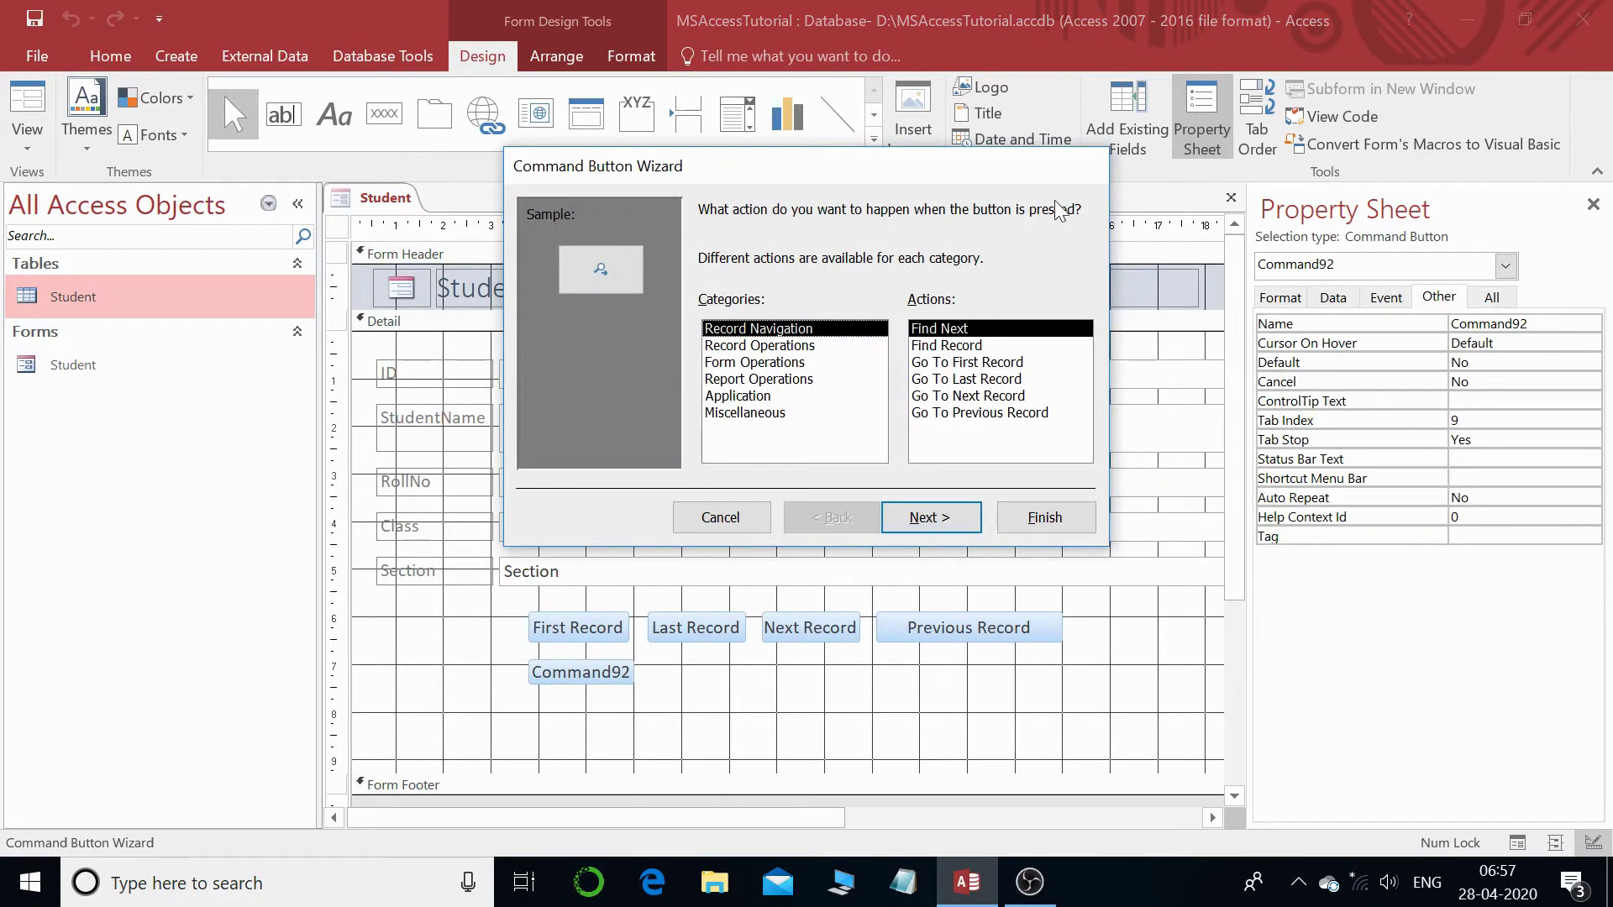
left_click(760, 517)
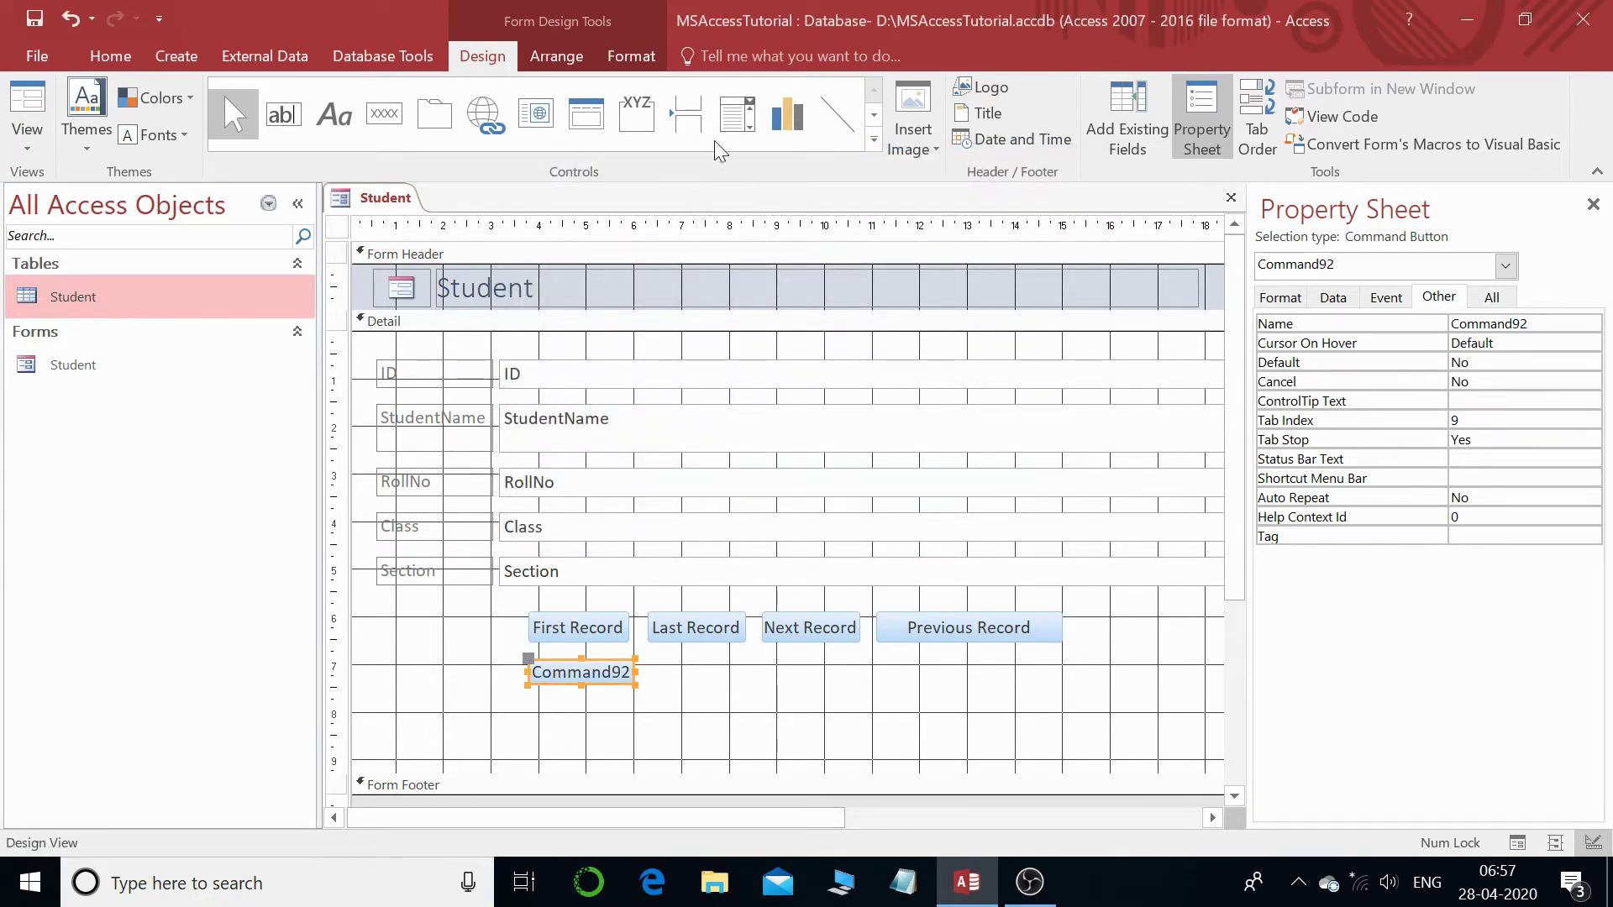
- Check the Use Control Wizards option among the form design controls
left_click(874, 140)
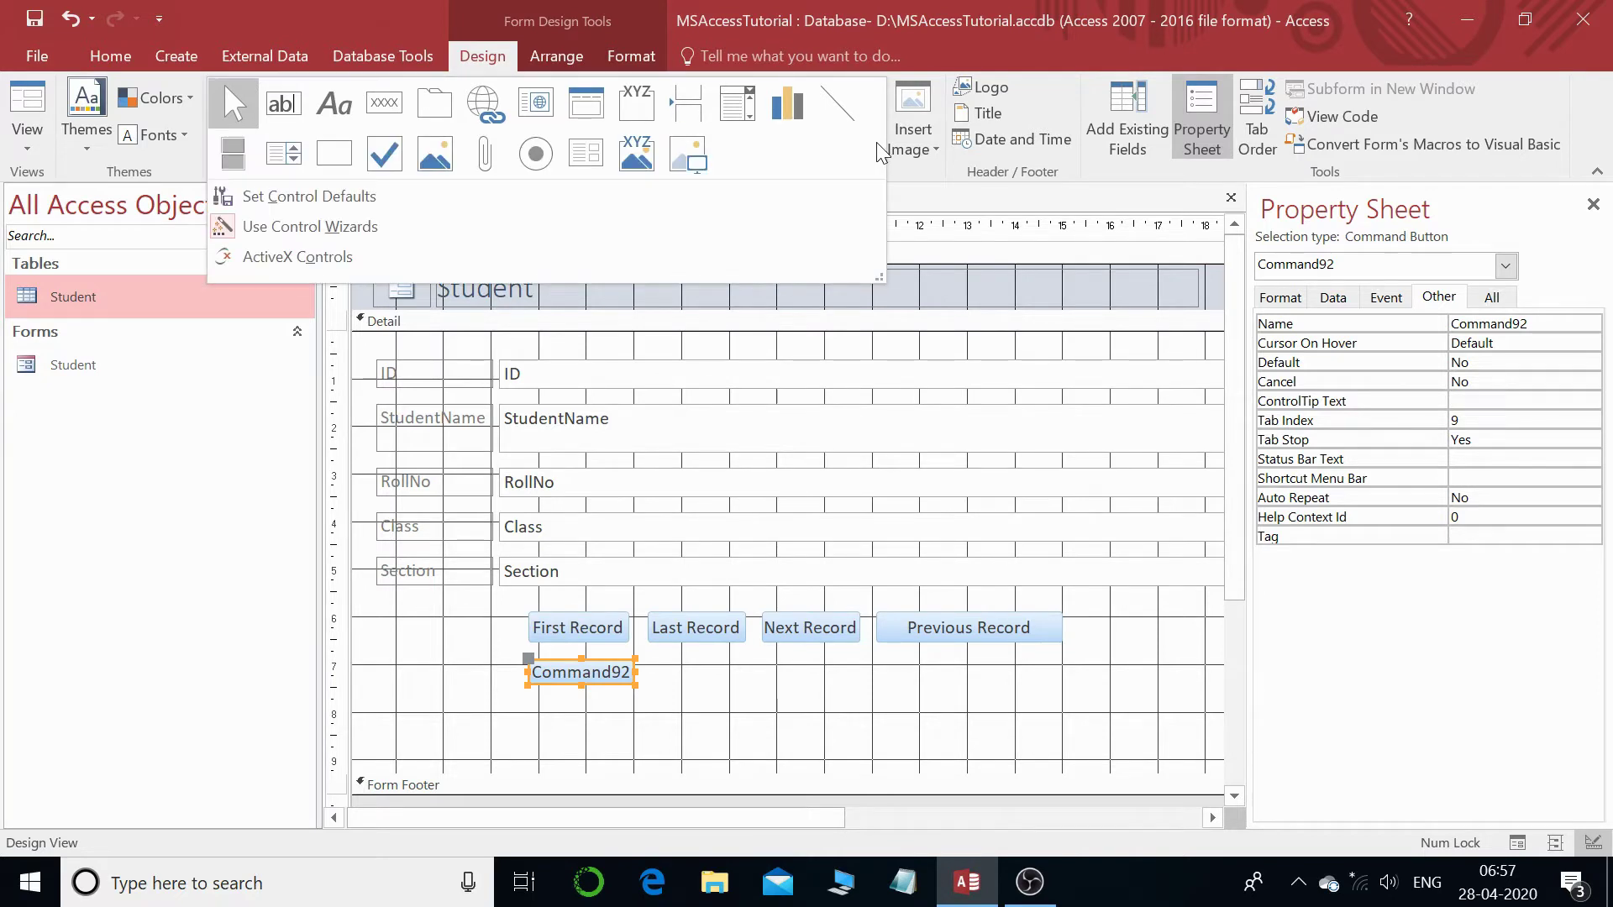
left_click(880, 145)
left_click(875, 142)
left_click(877, 151)
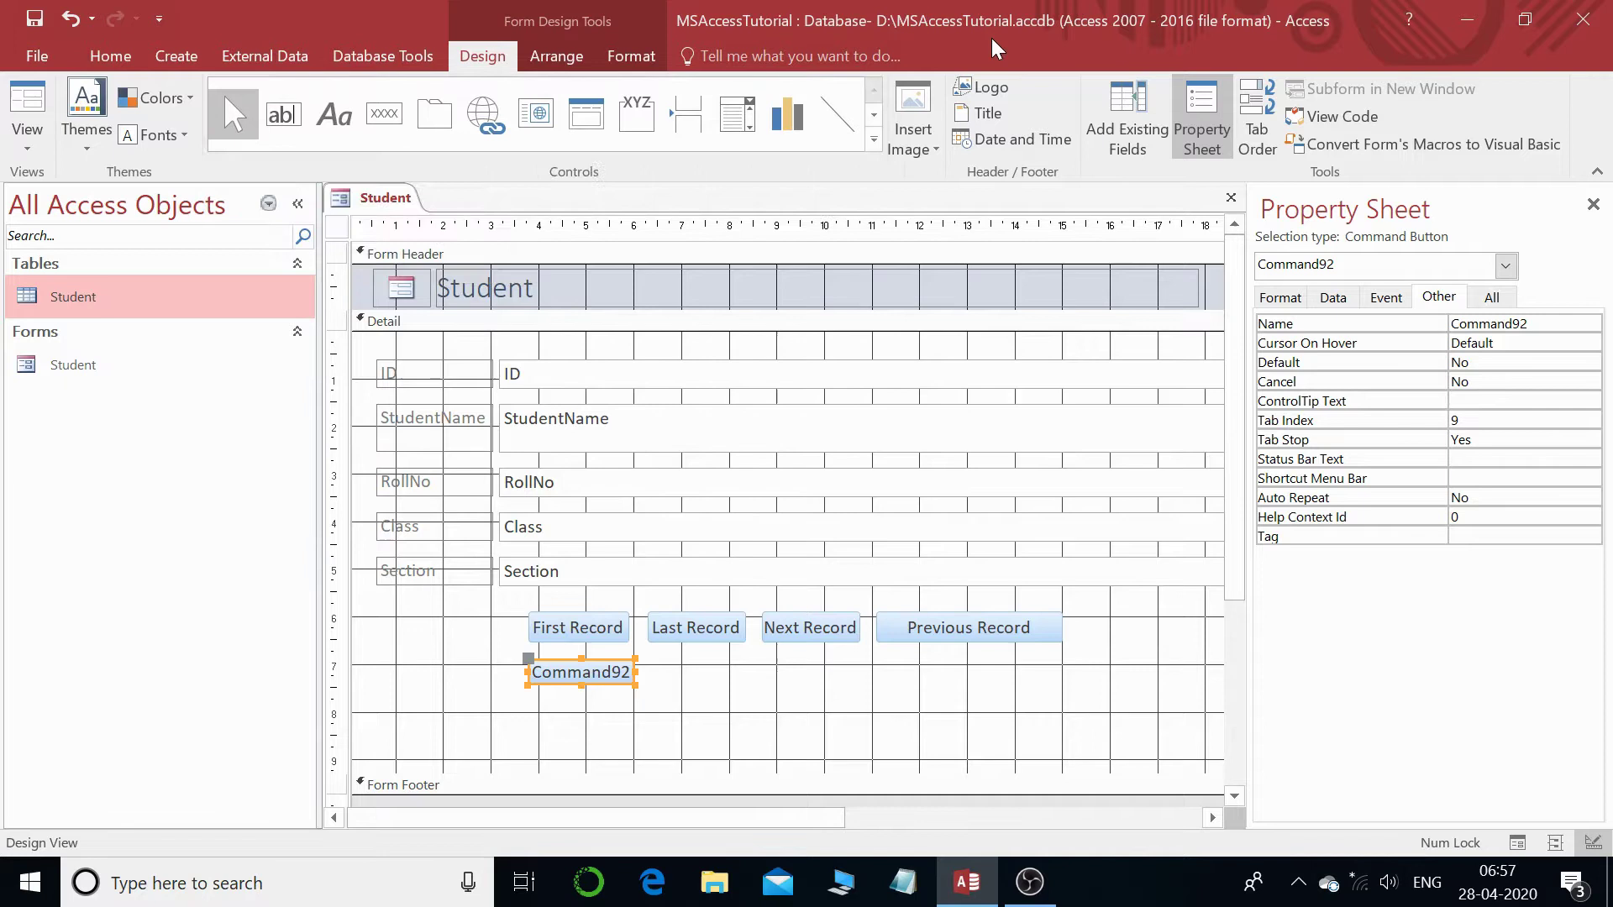
left_click(876, 148)
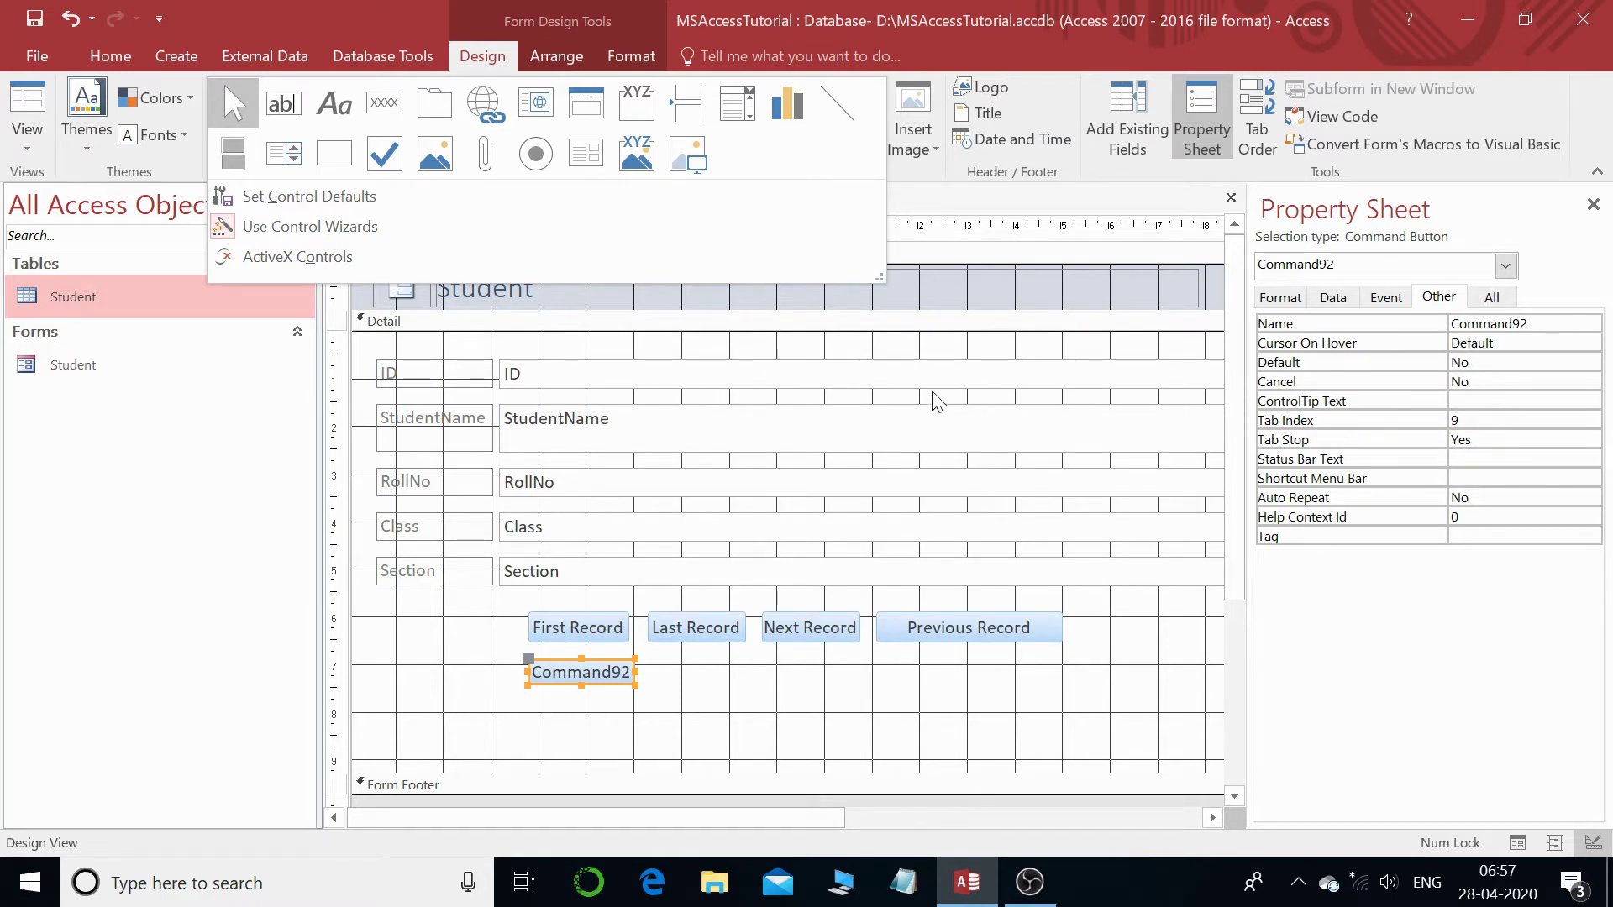
left_click(745, 388)
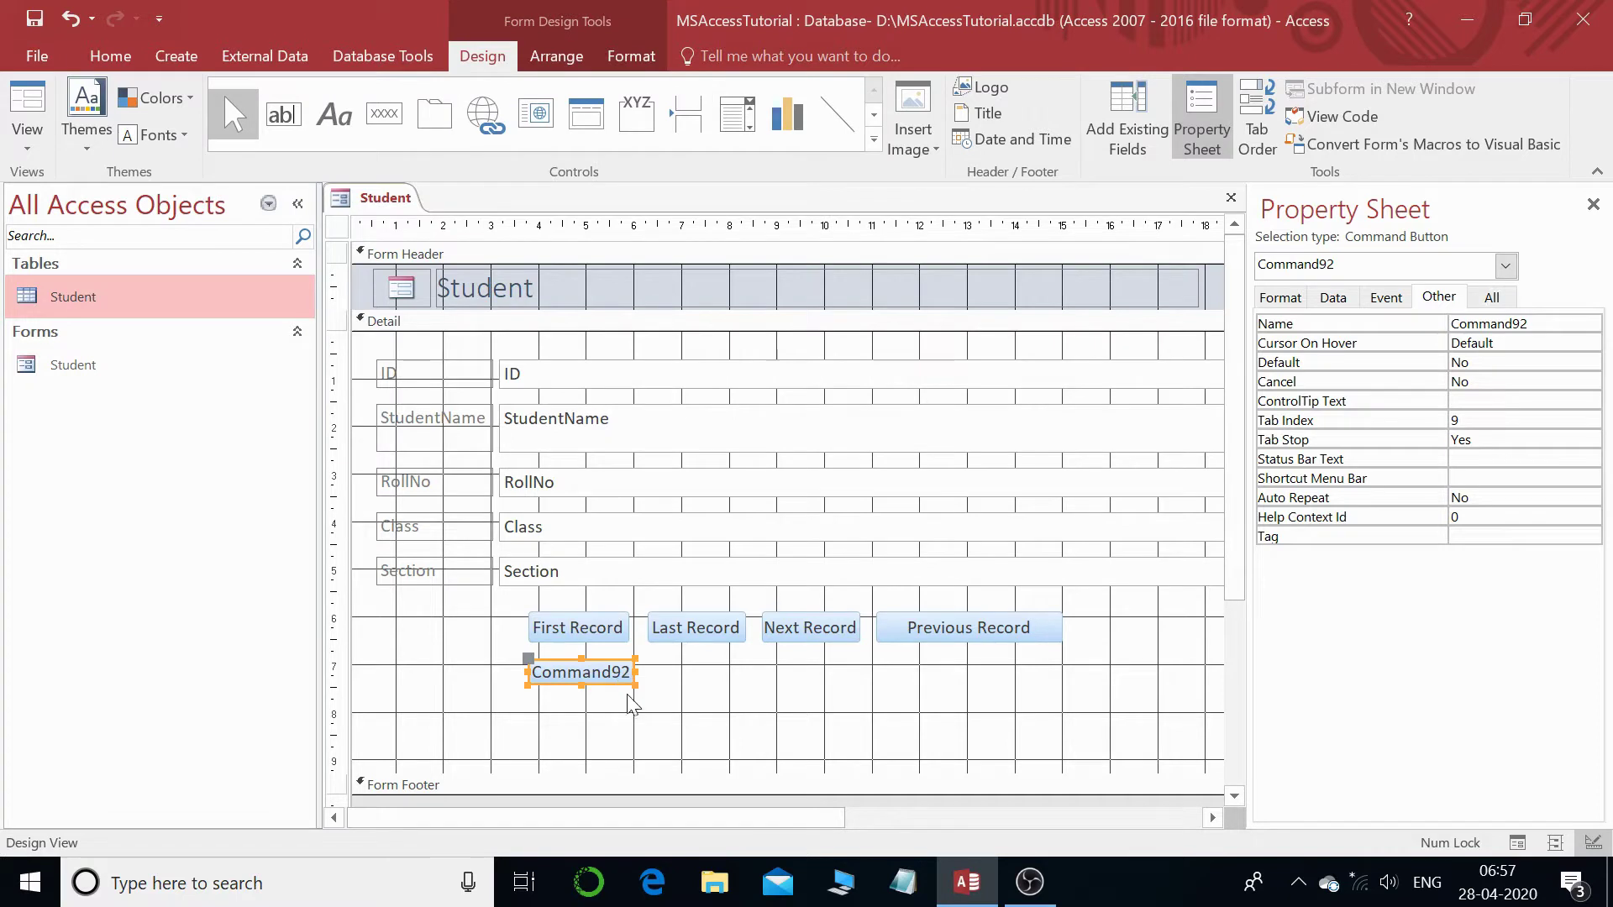
- Delete the unconfigured command button below the First Record button
left_click(652, 753)
left_click(623, 681)
key("Delete")
- Draw a command button below First Record and assign it the Add New Record action from Record Operations
left_click(384, 114)
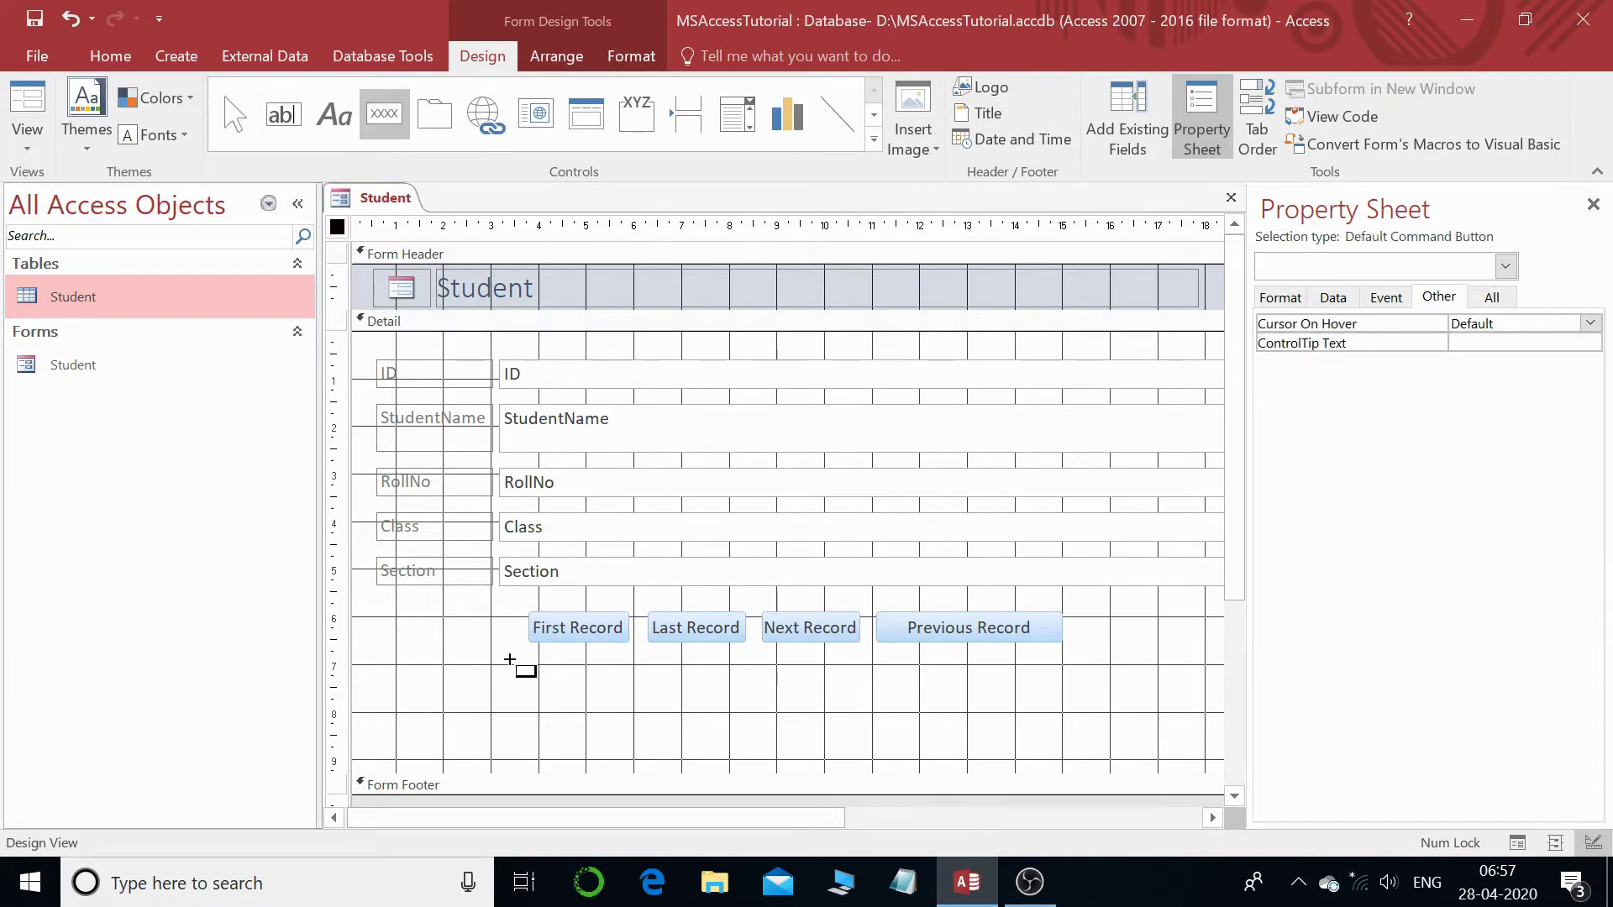
left_click_drag(527, 658, 647, 697)
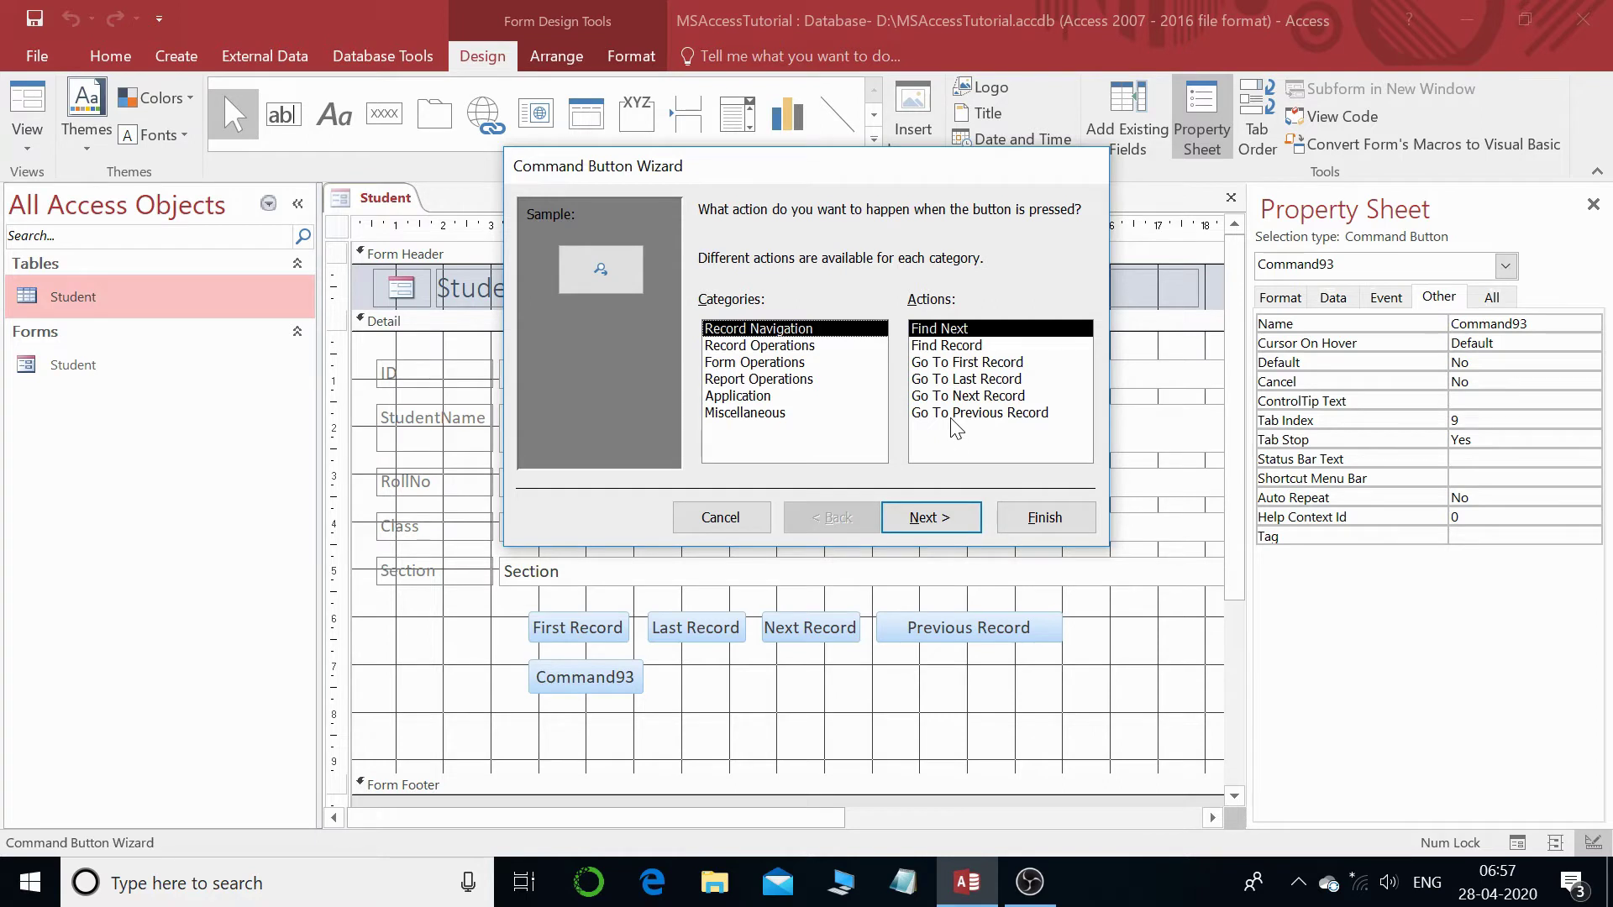
left_click(750, 346)
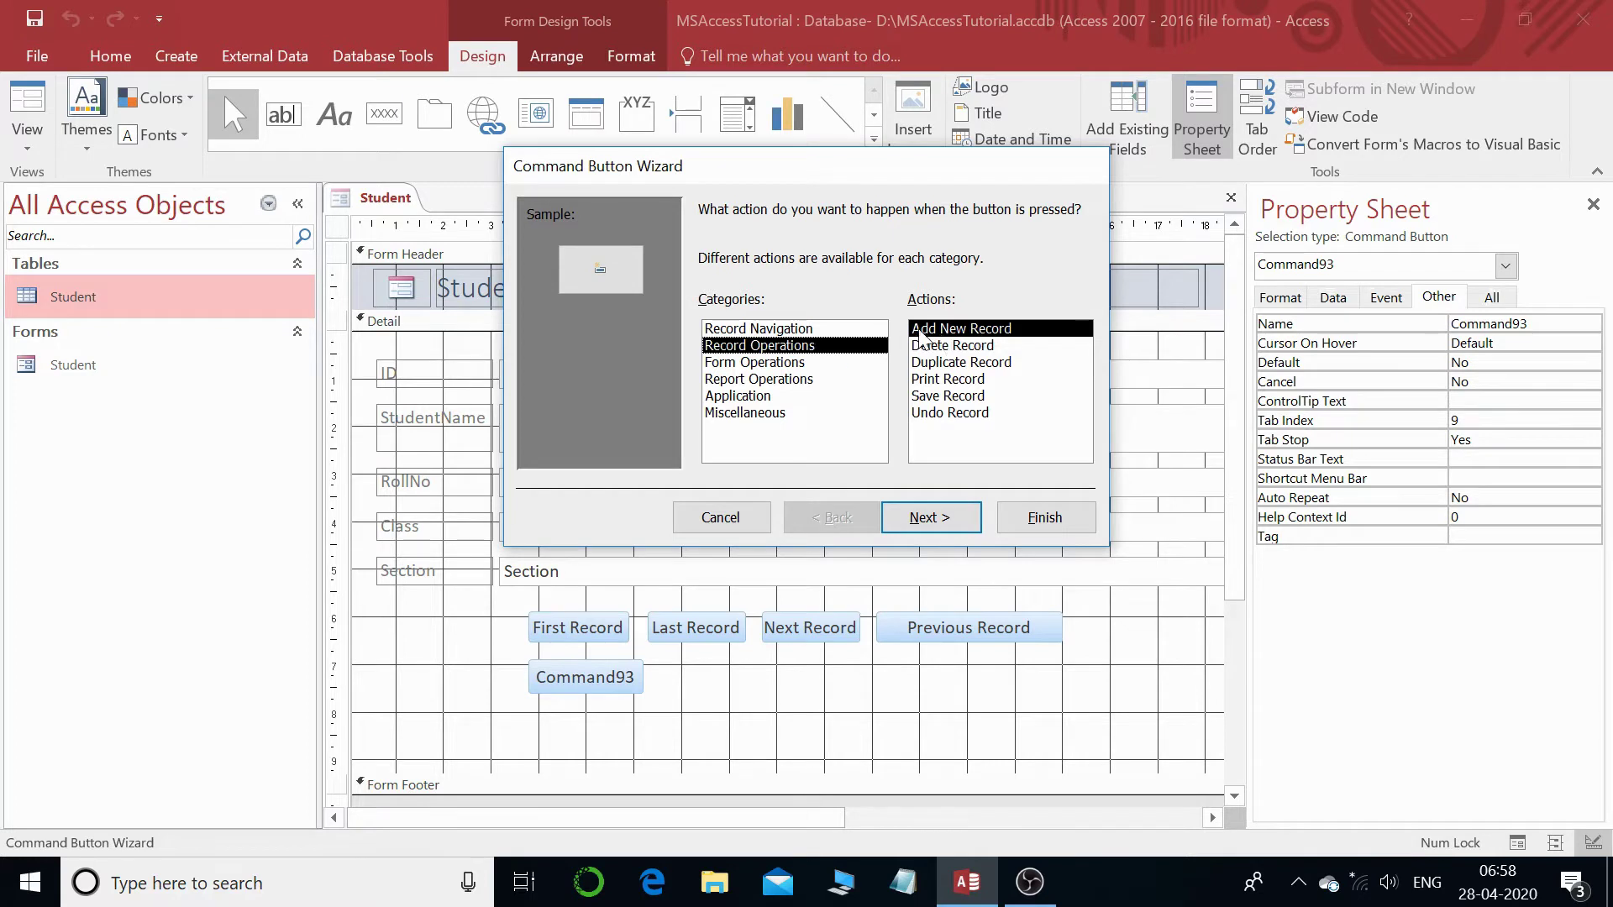
left_click(929, 517)
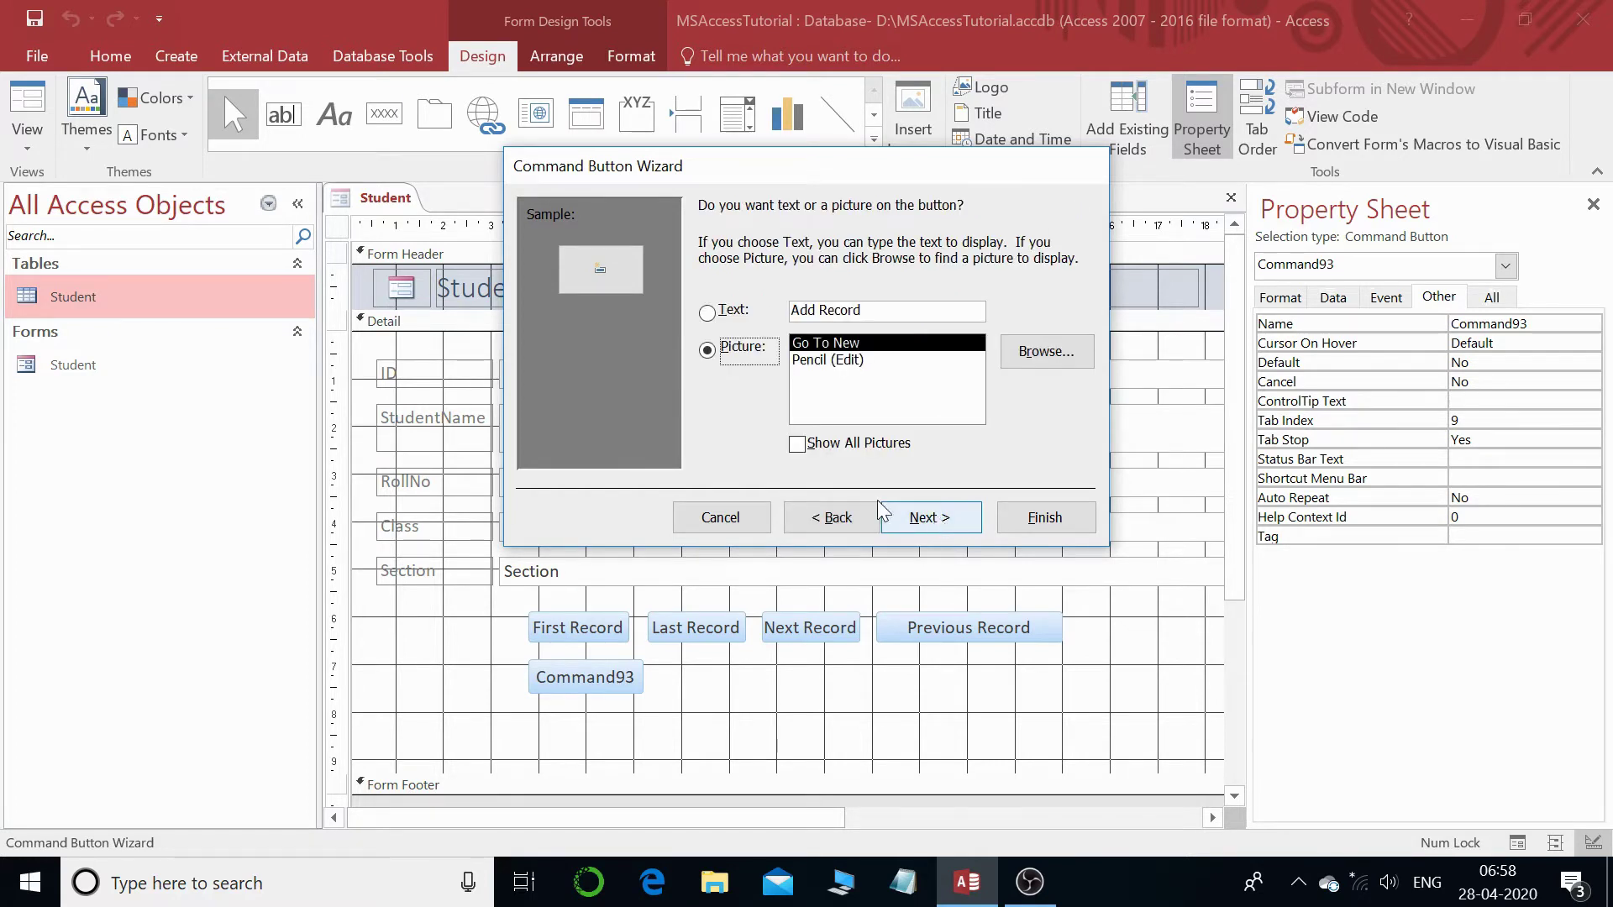
- Show the text Add Record on the new button, name it New_Record and finish the wizard
left_click(707, 313)
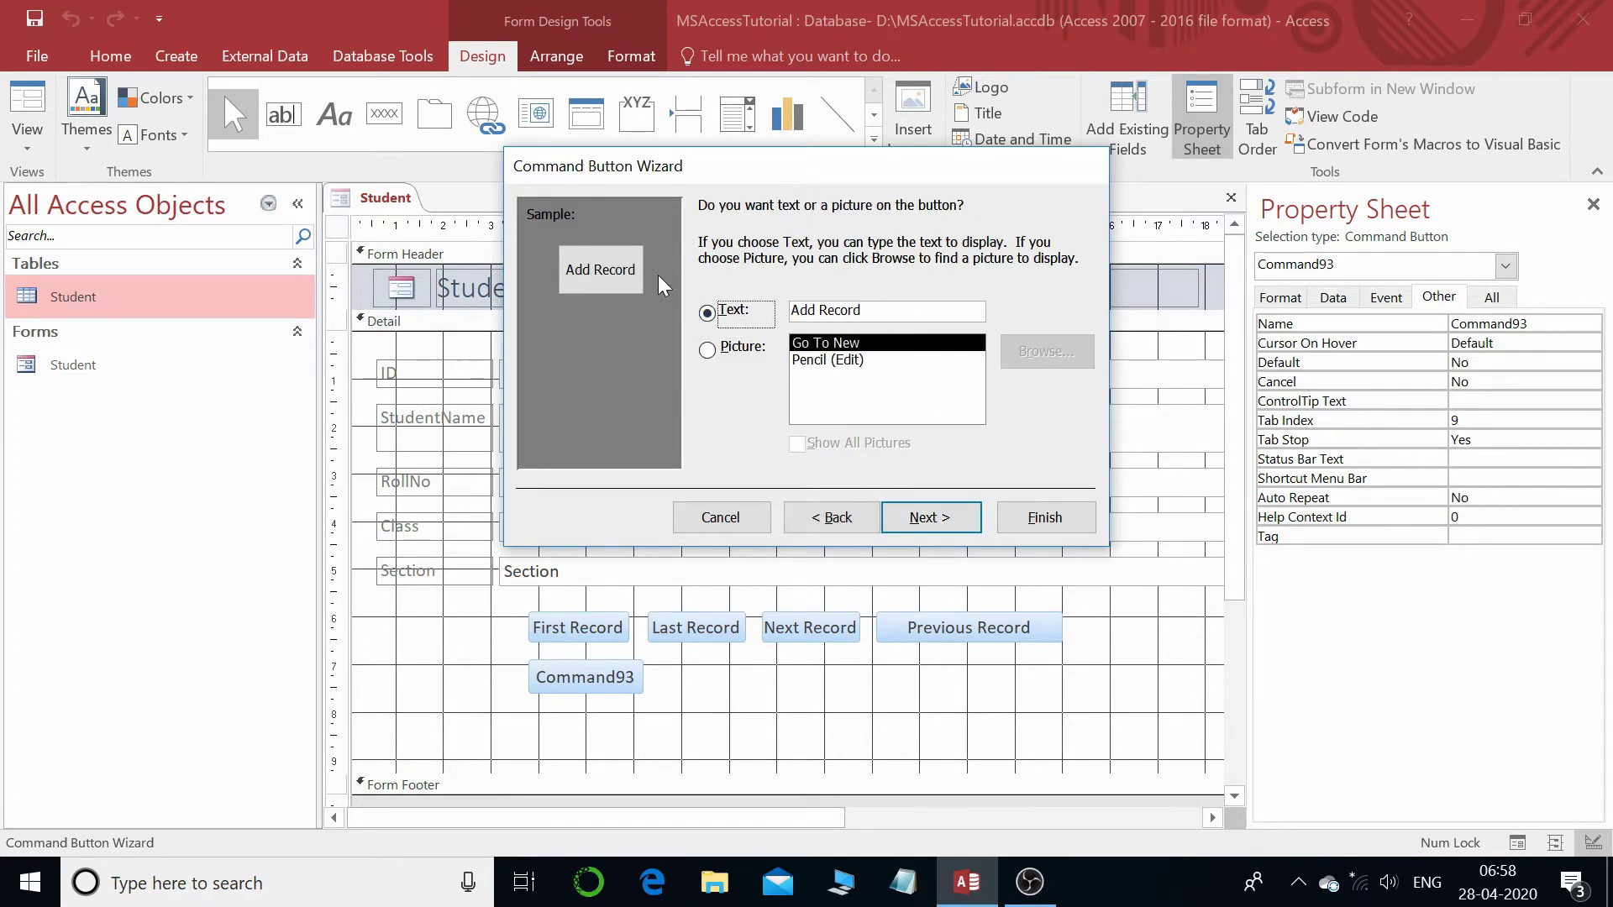
left_click(930, 517)
left_click(772, 278)
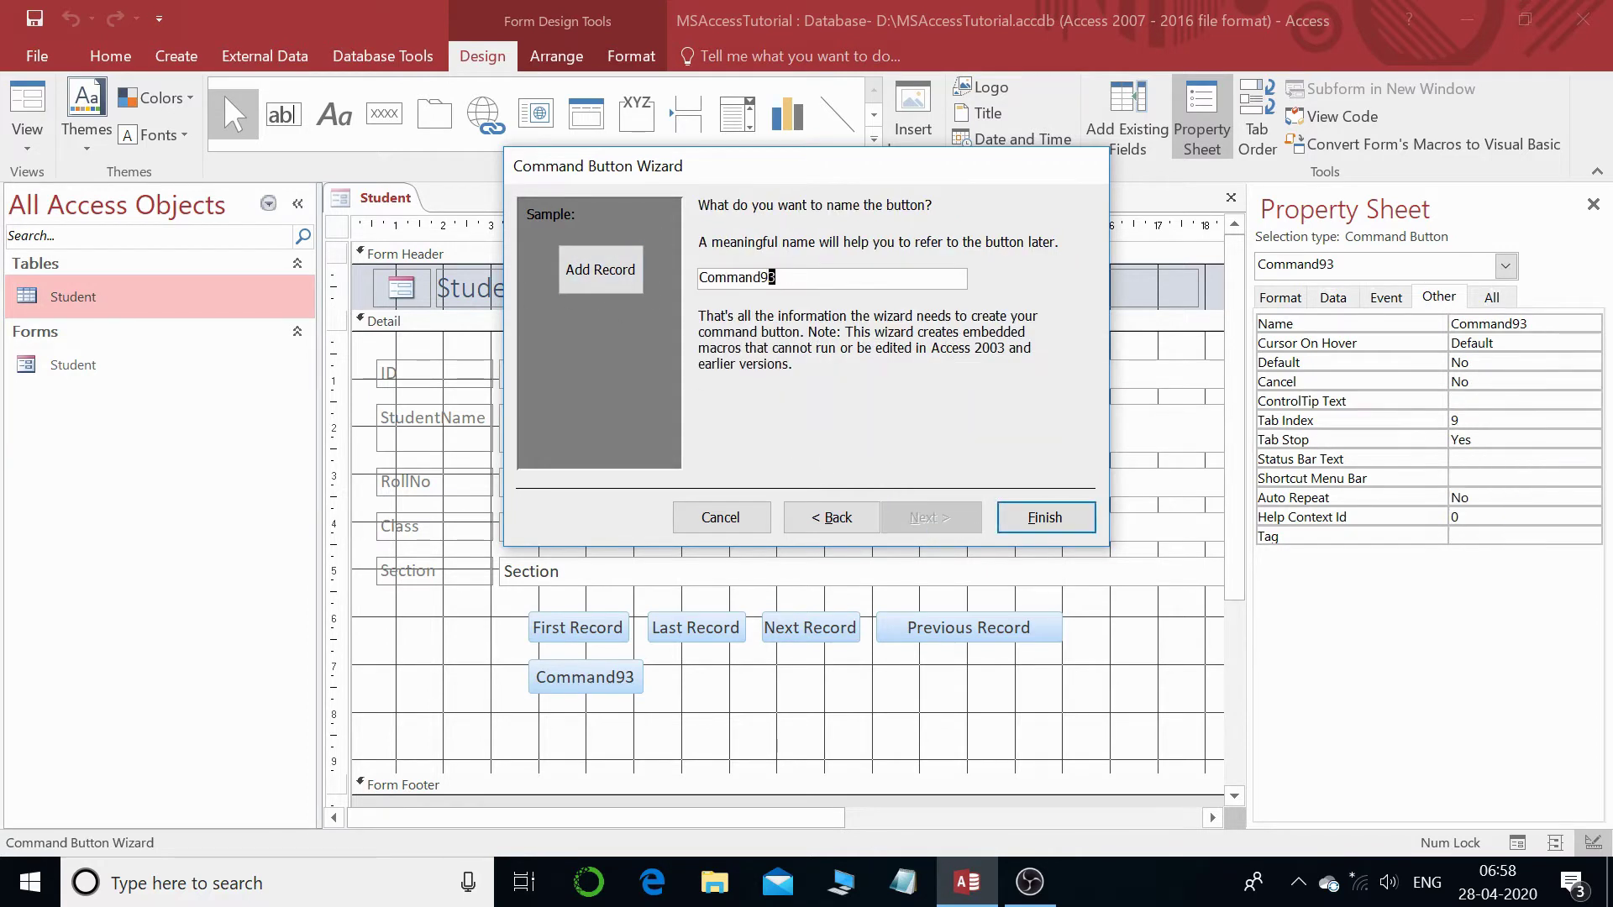
left_click_drag(772, 278, 697, 280)
type("New_Record")
left_click(1042, 517)
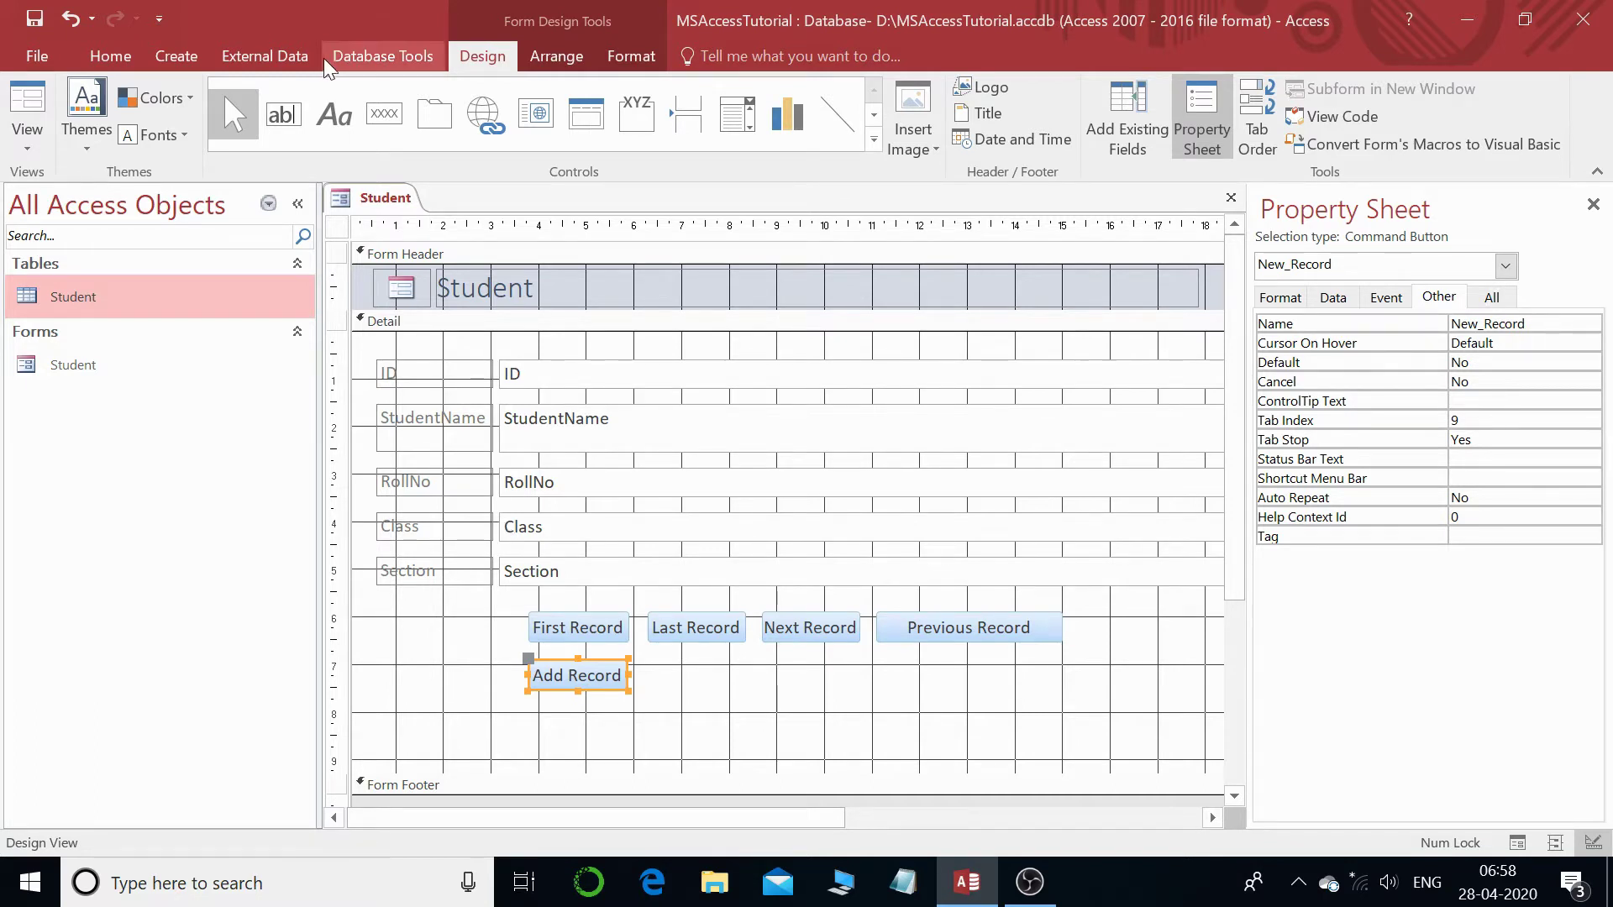
- Test the Add Record button in the Student form's Form View, then return the form to Design View
right_click(386, 199)
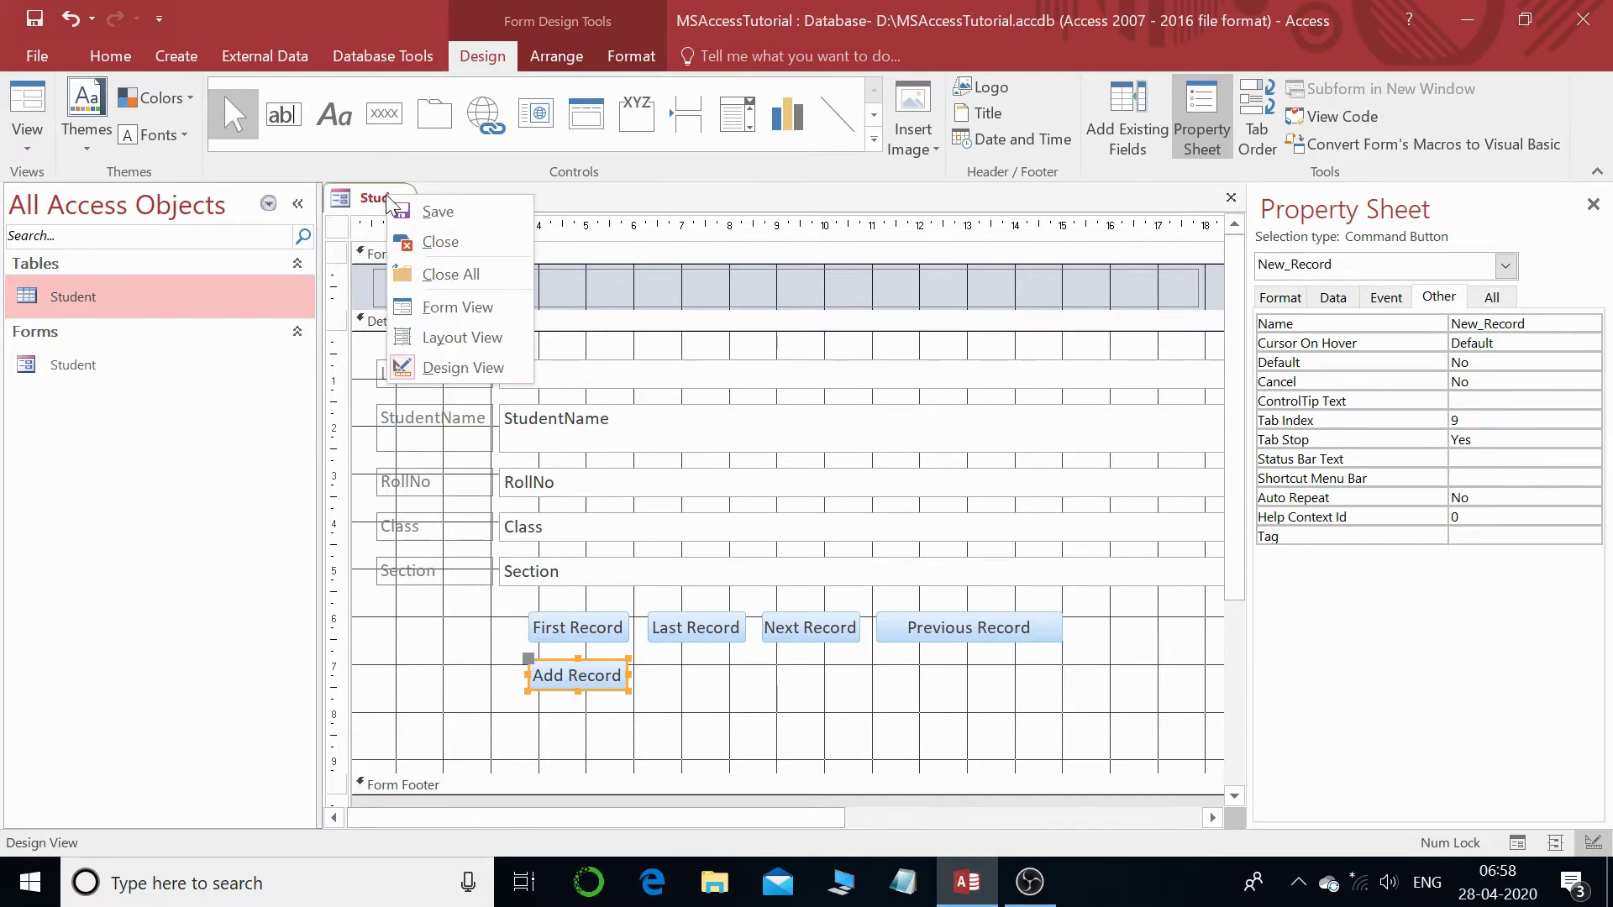
left_click(457, 306)
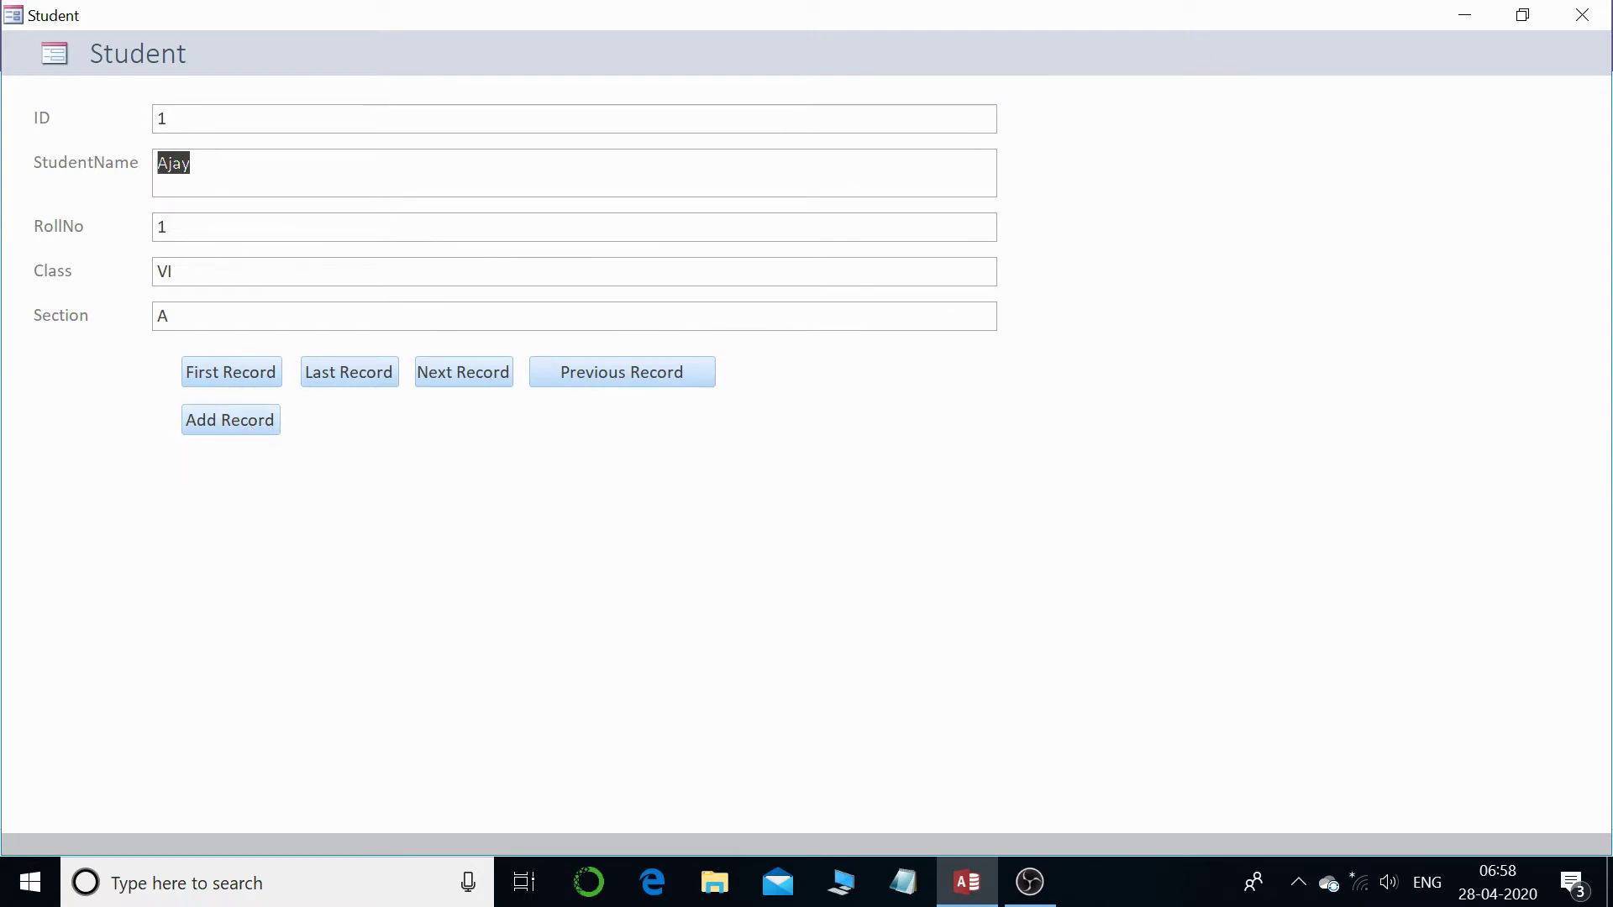
left_click(230, 422)
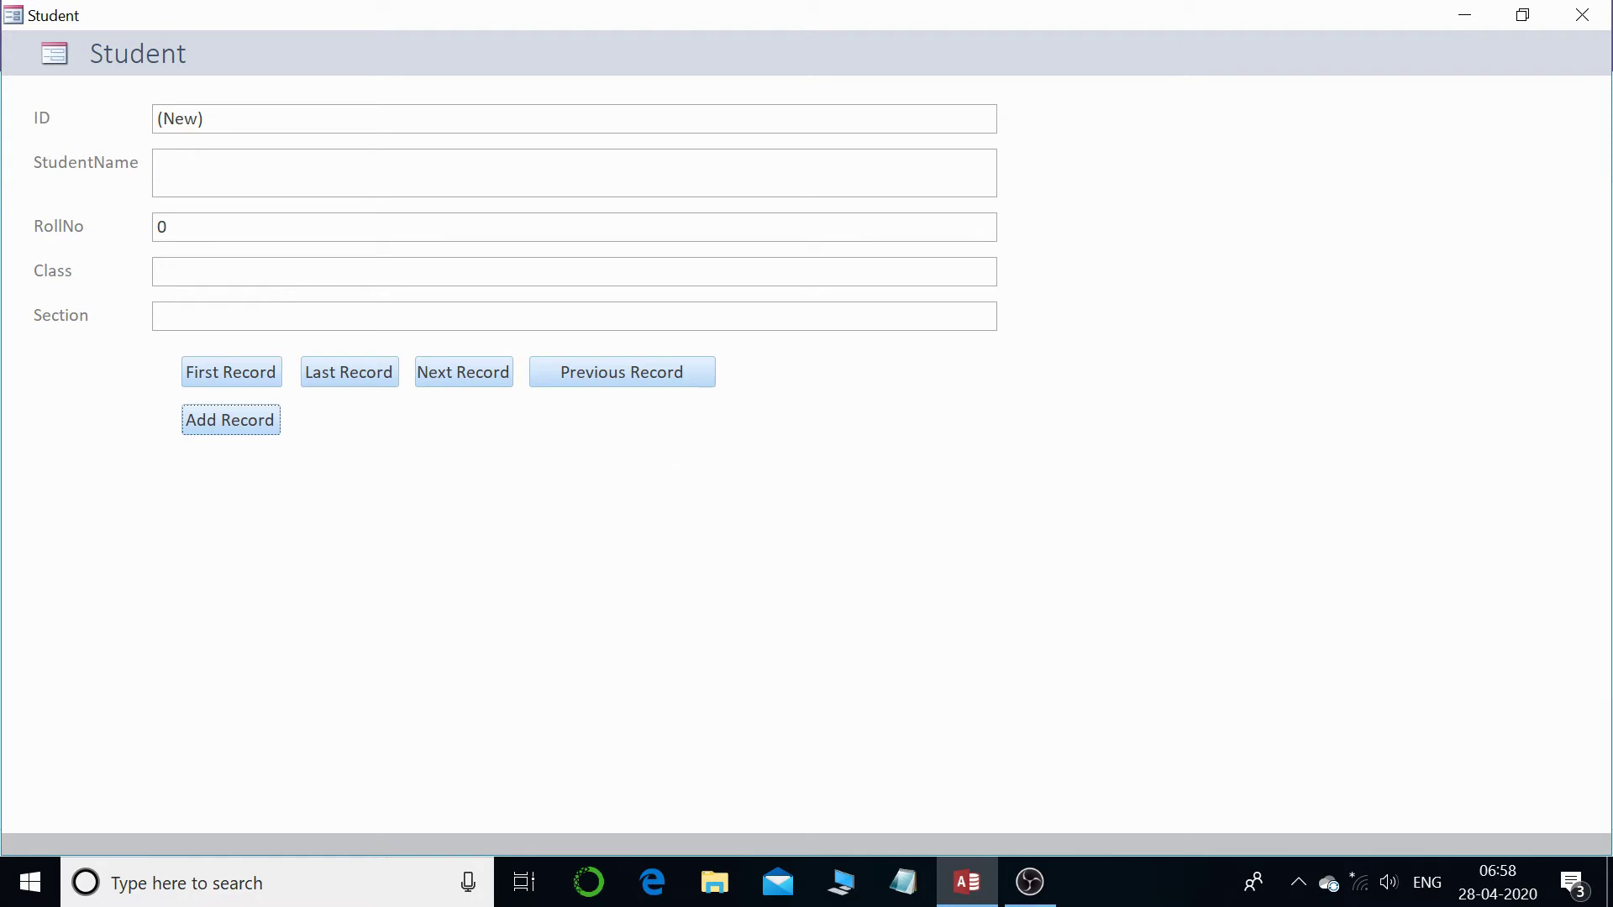
right_click(1120, 259)
left_click(1208, 326)
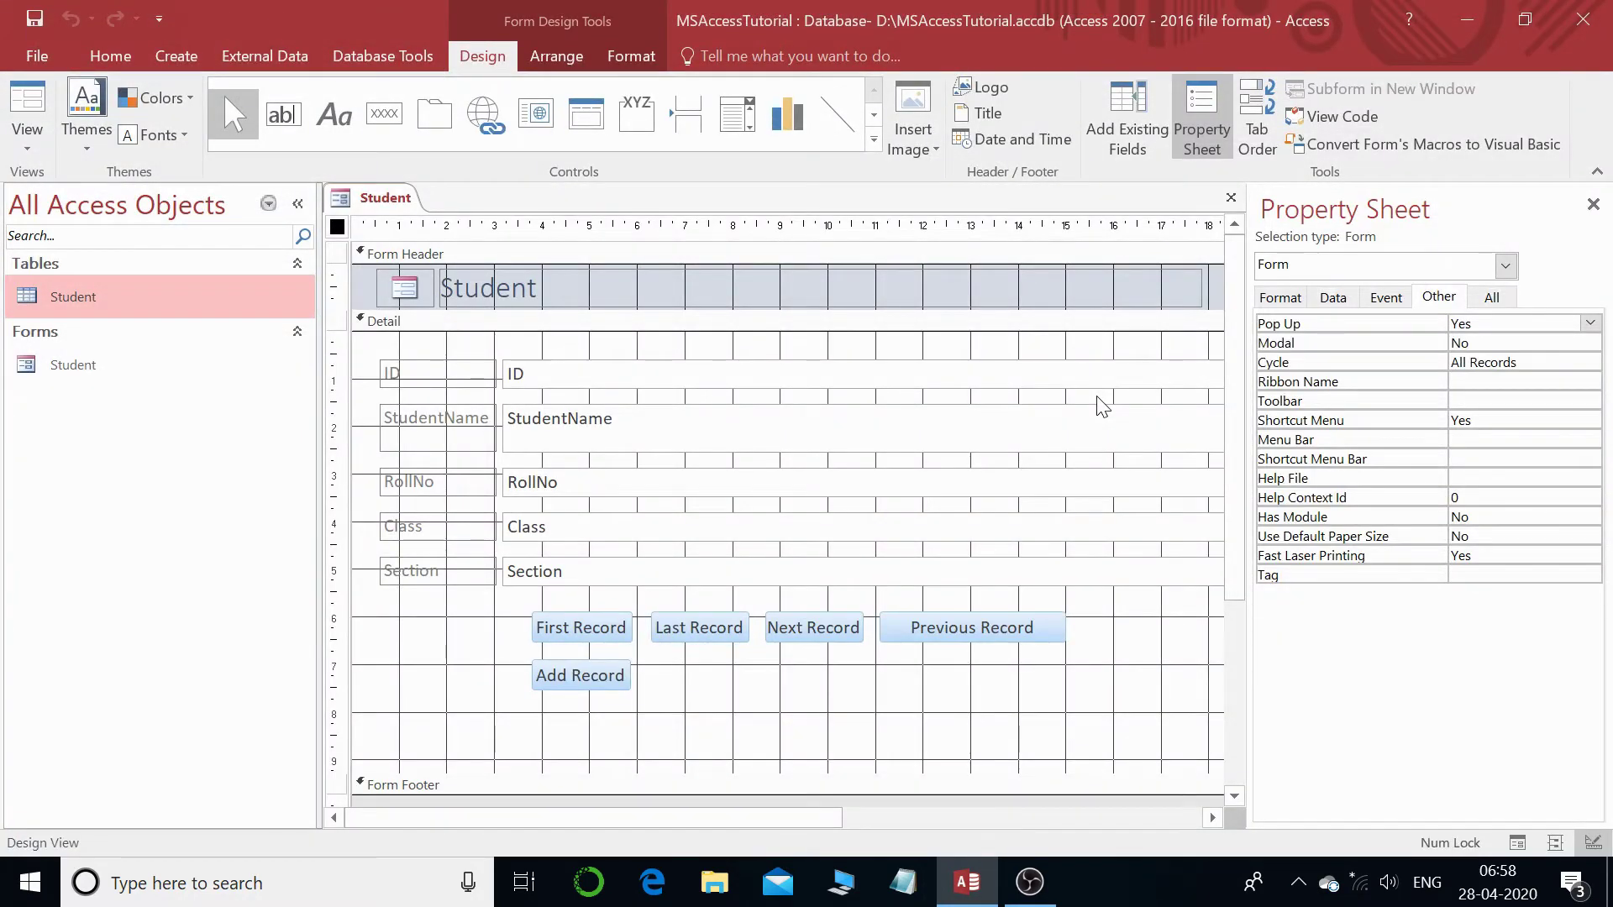
- Draw a command button beside Add Record and assign it the Save Record action from Record Operations
left_click(624, 676)
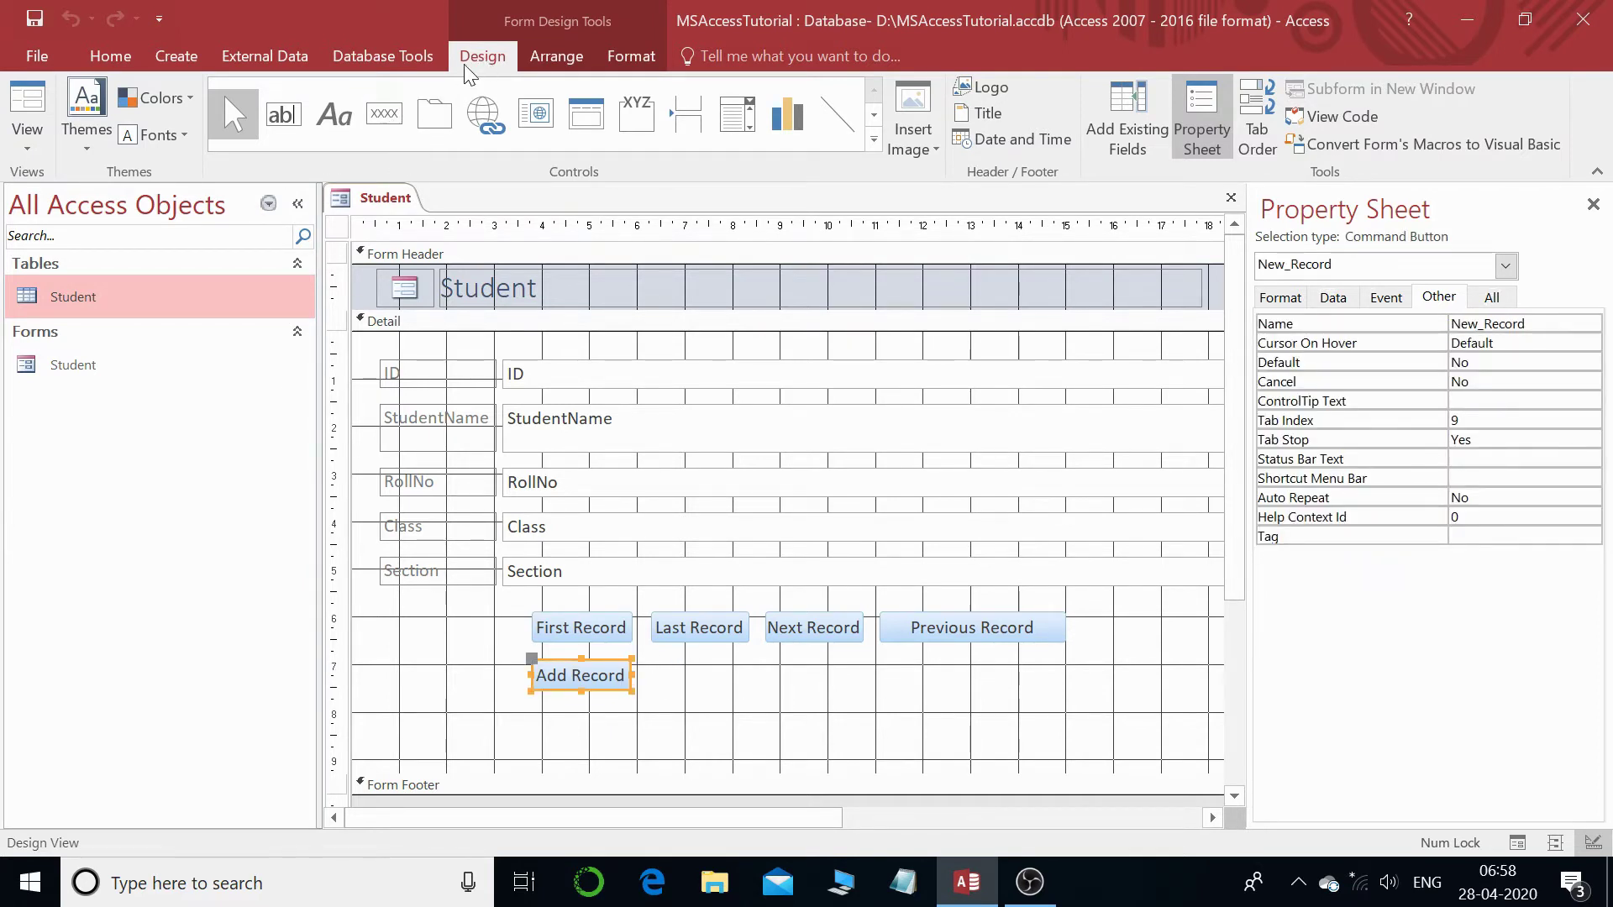
left_click(386, 118)
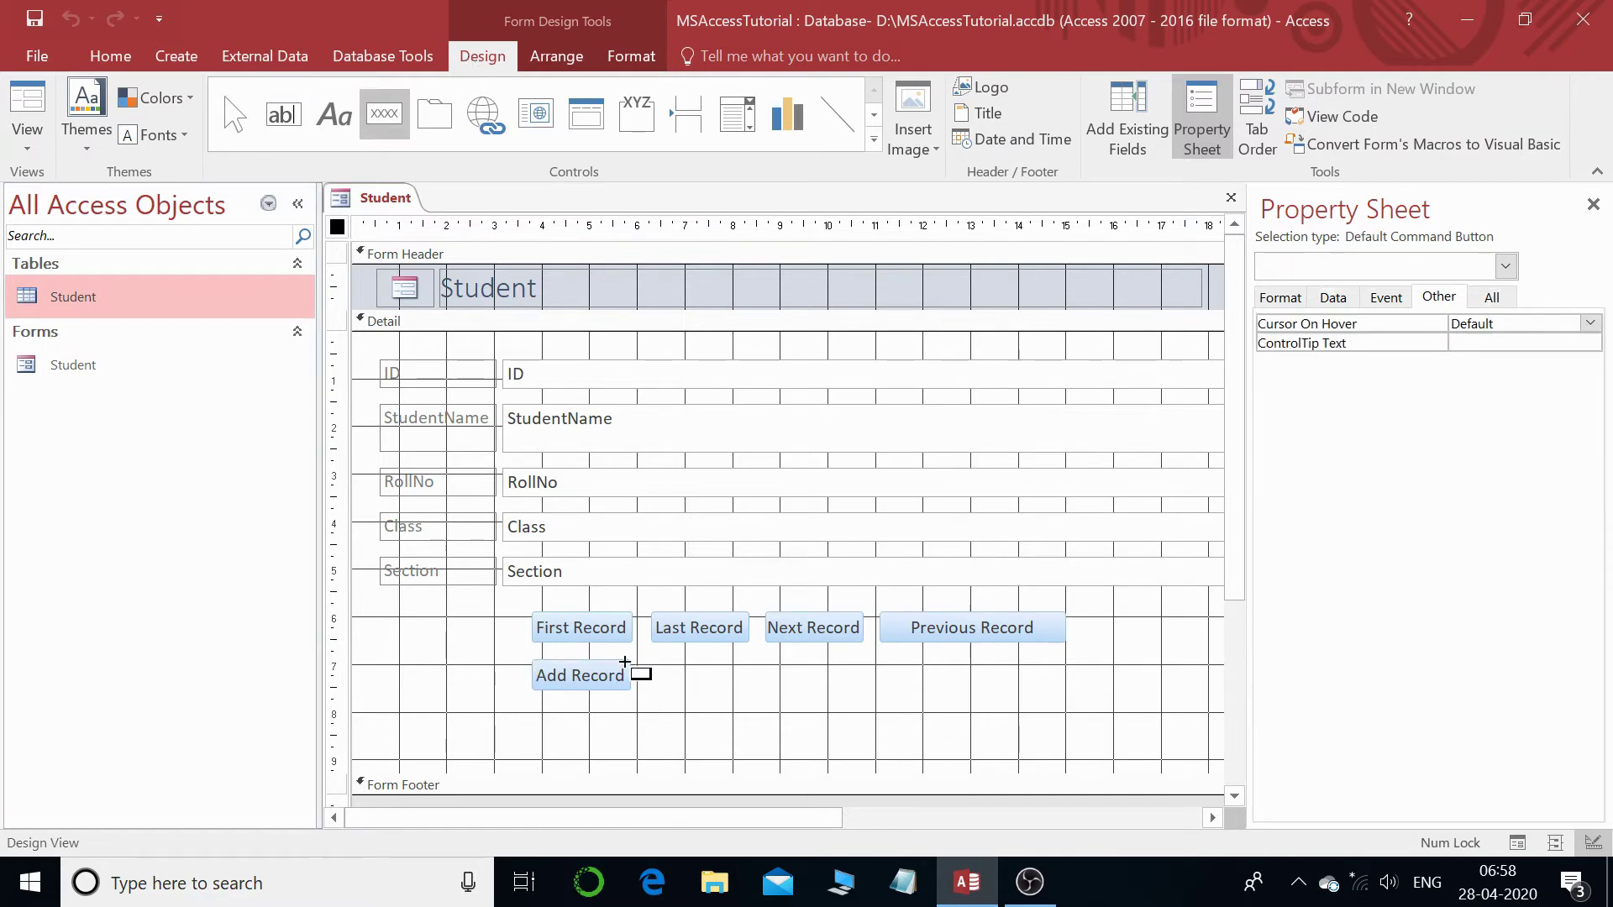
left_click_drag(652, 661, 747, 689)
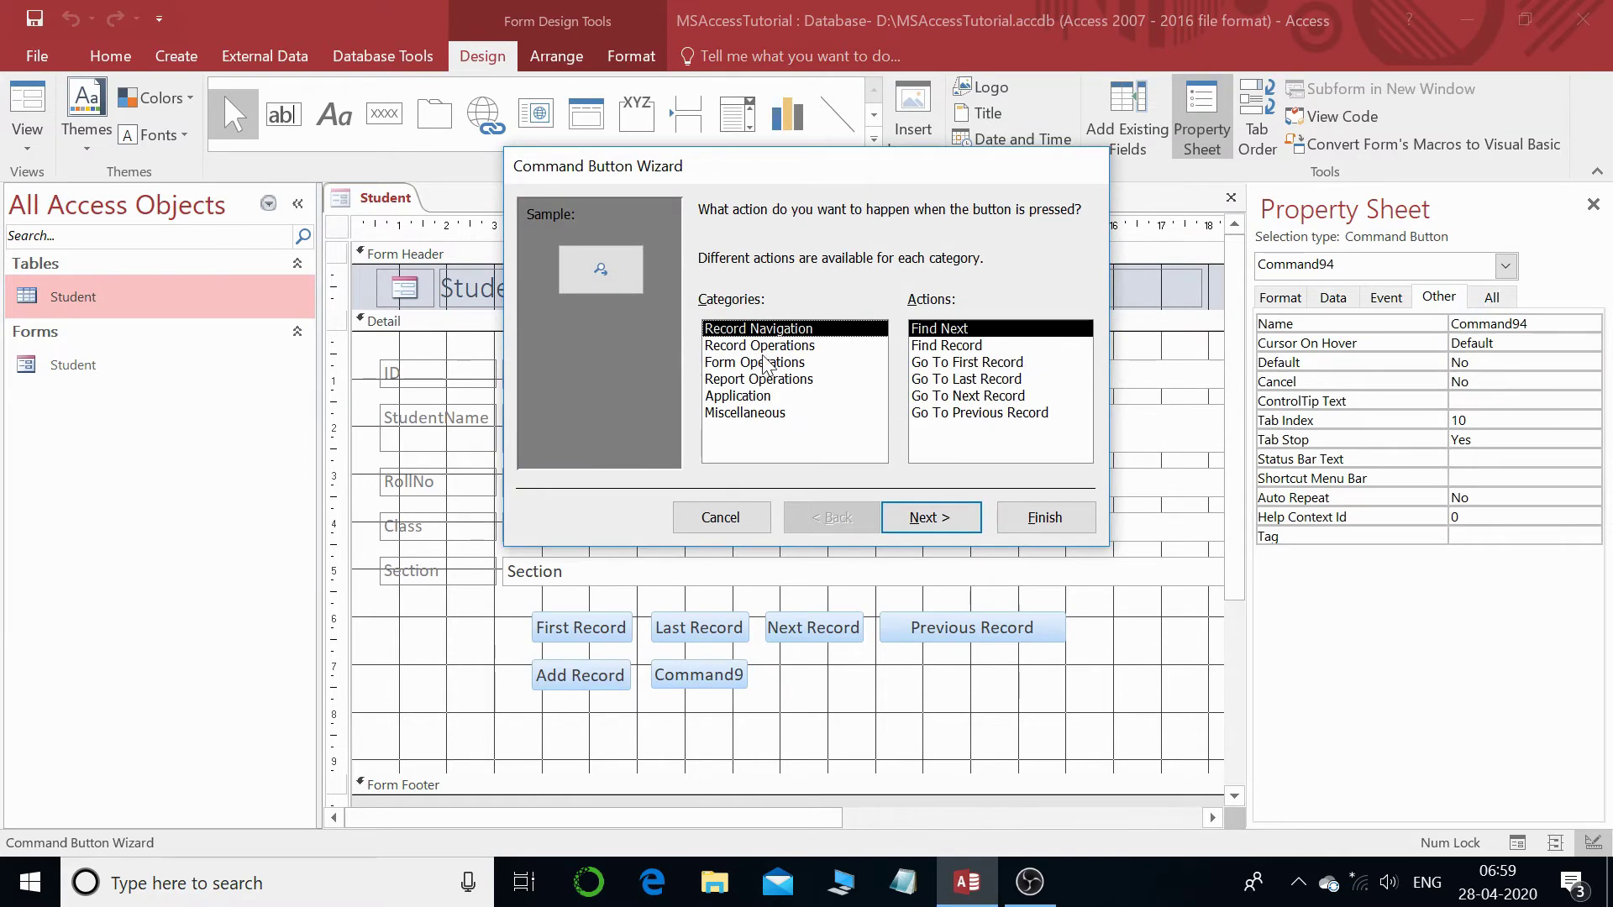
left_click(732, 351)
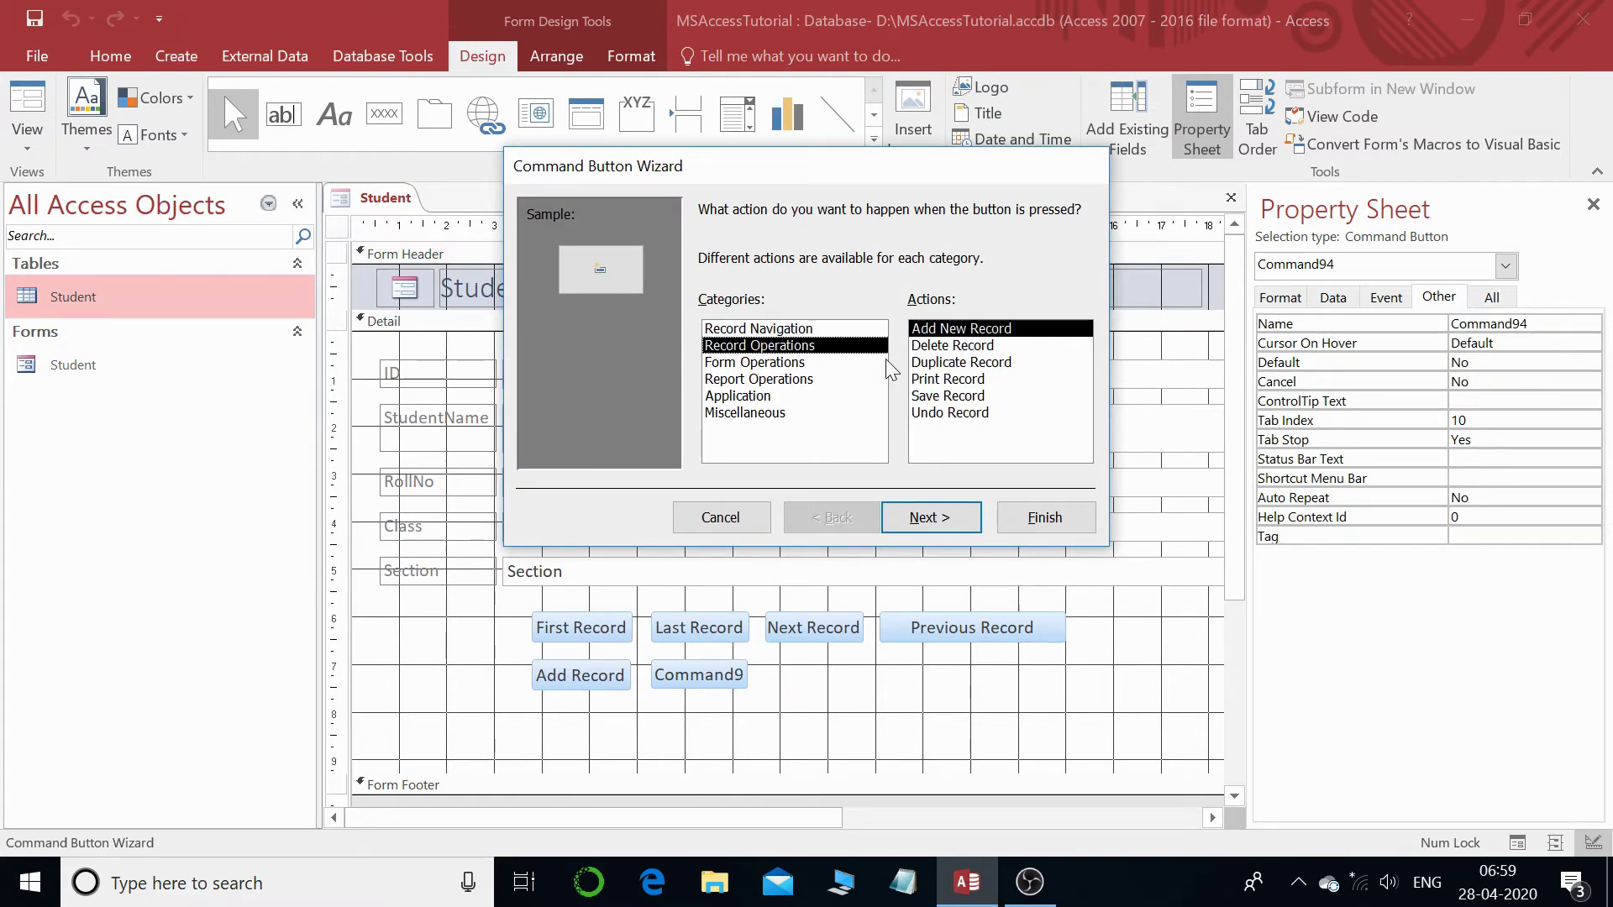
left_click(956, 396)
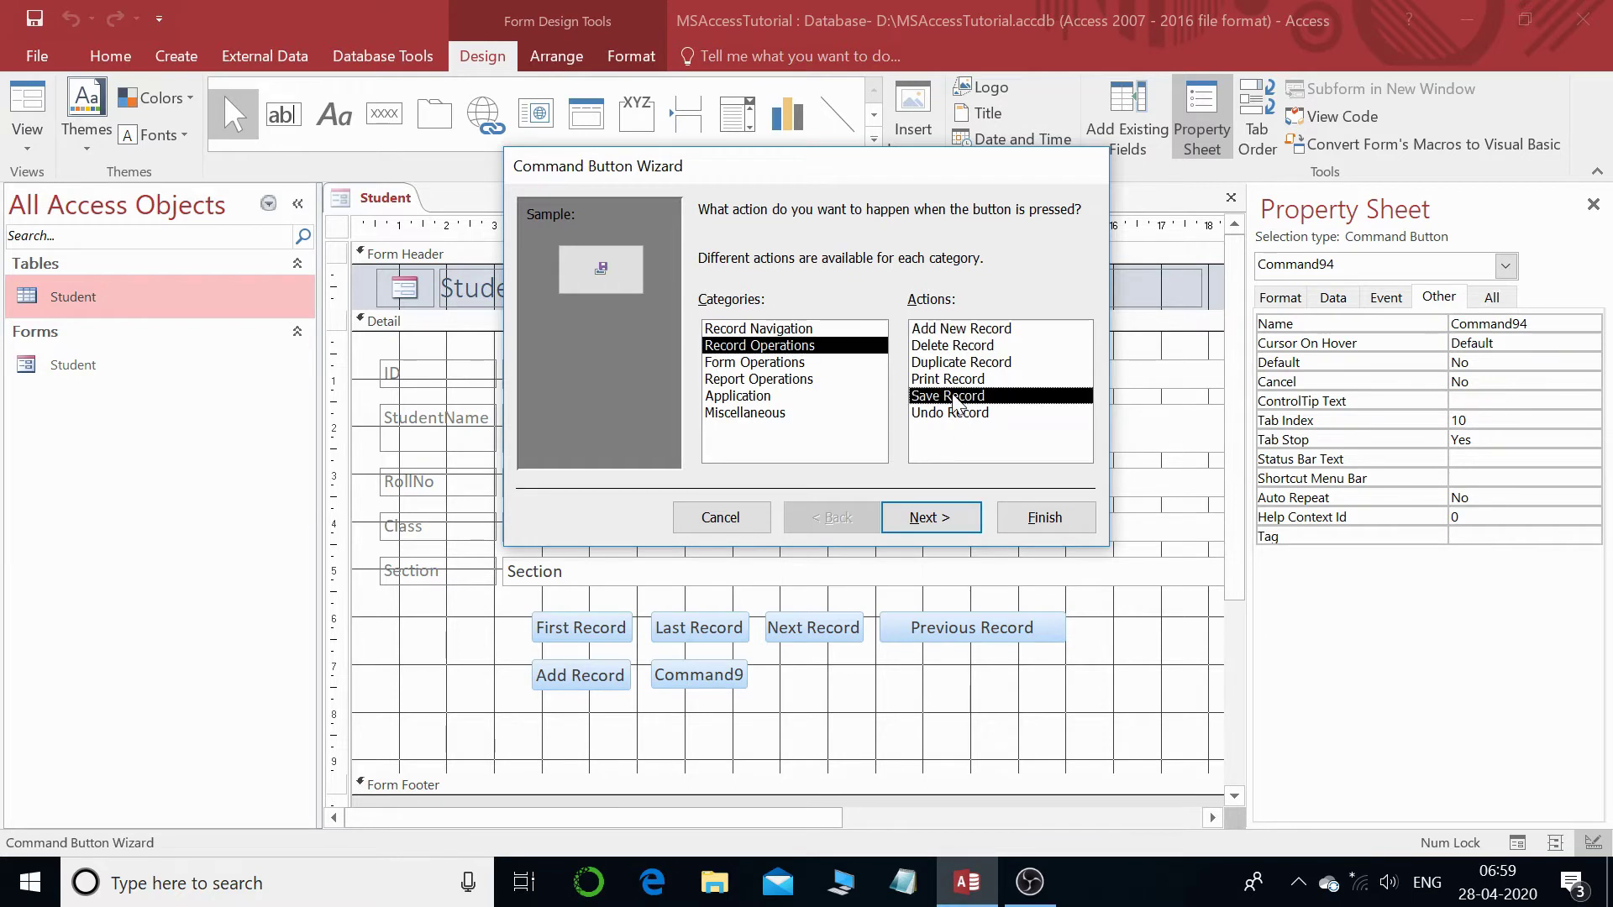
left_click(935, 517)
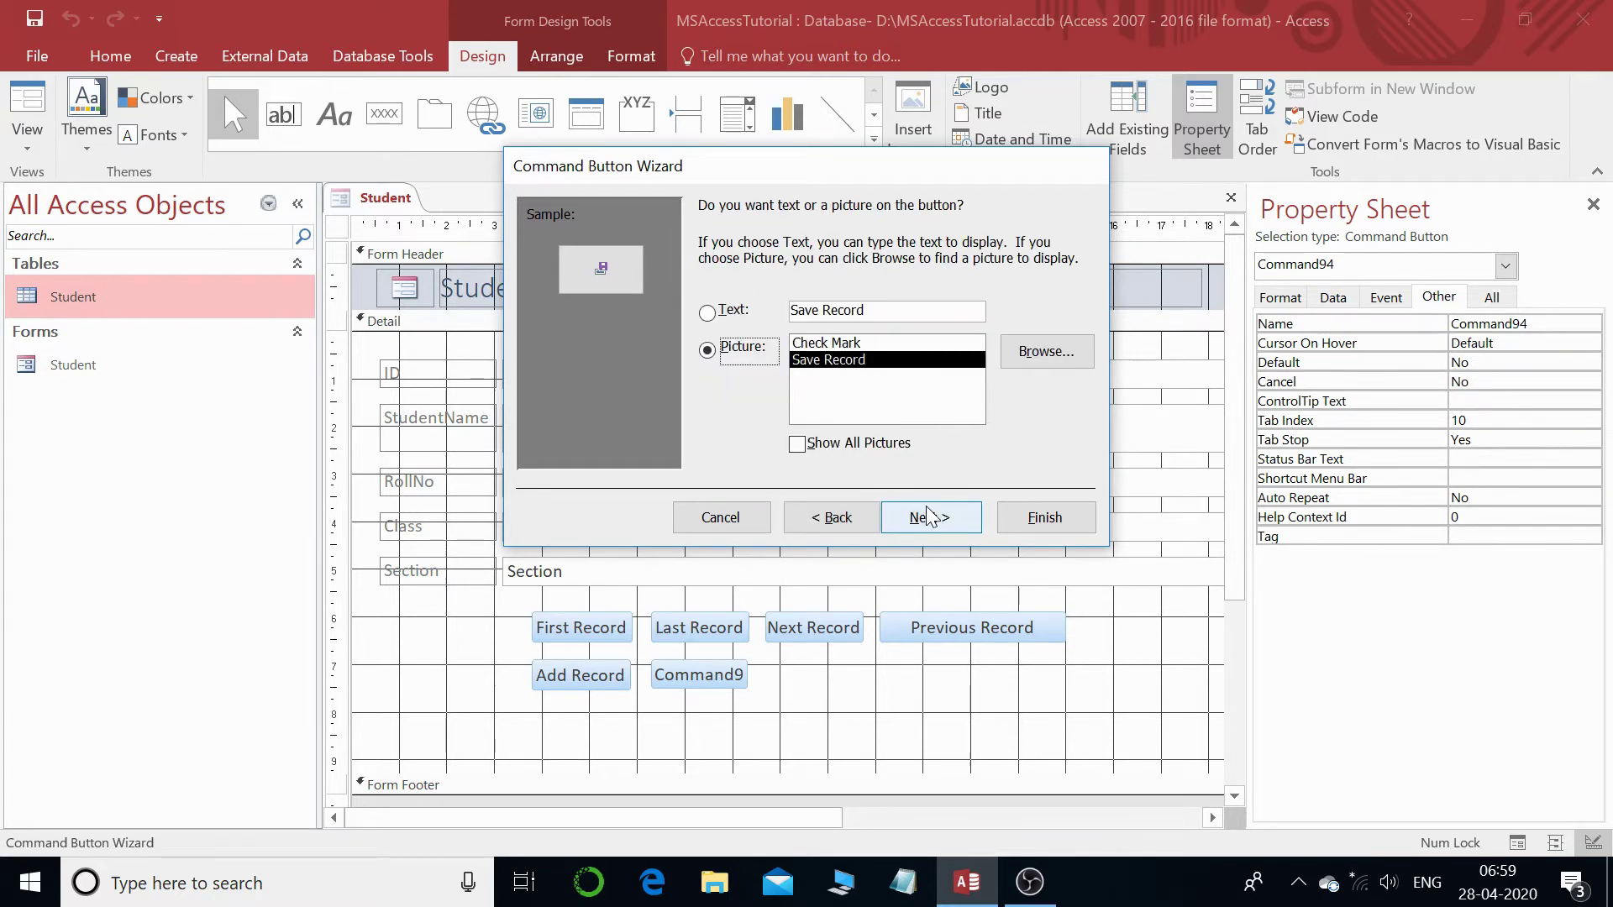
- Show the text Save Record on the new button, name it Save_Record and finish the wizard
left_click(708, 313)
left_click(903, 513)
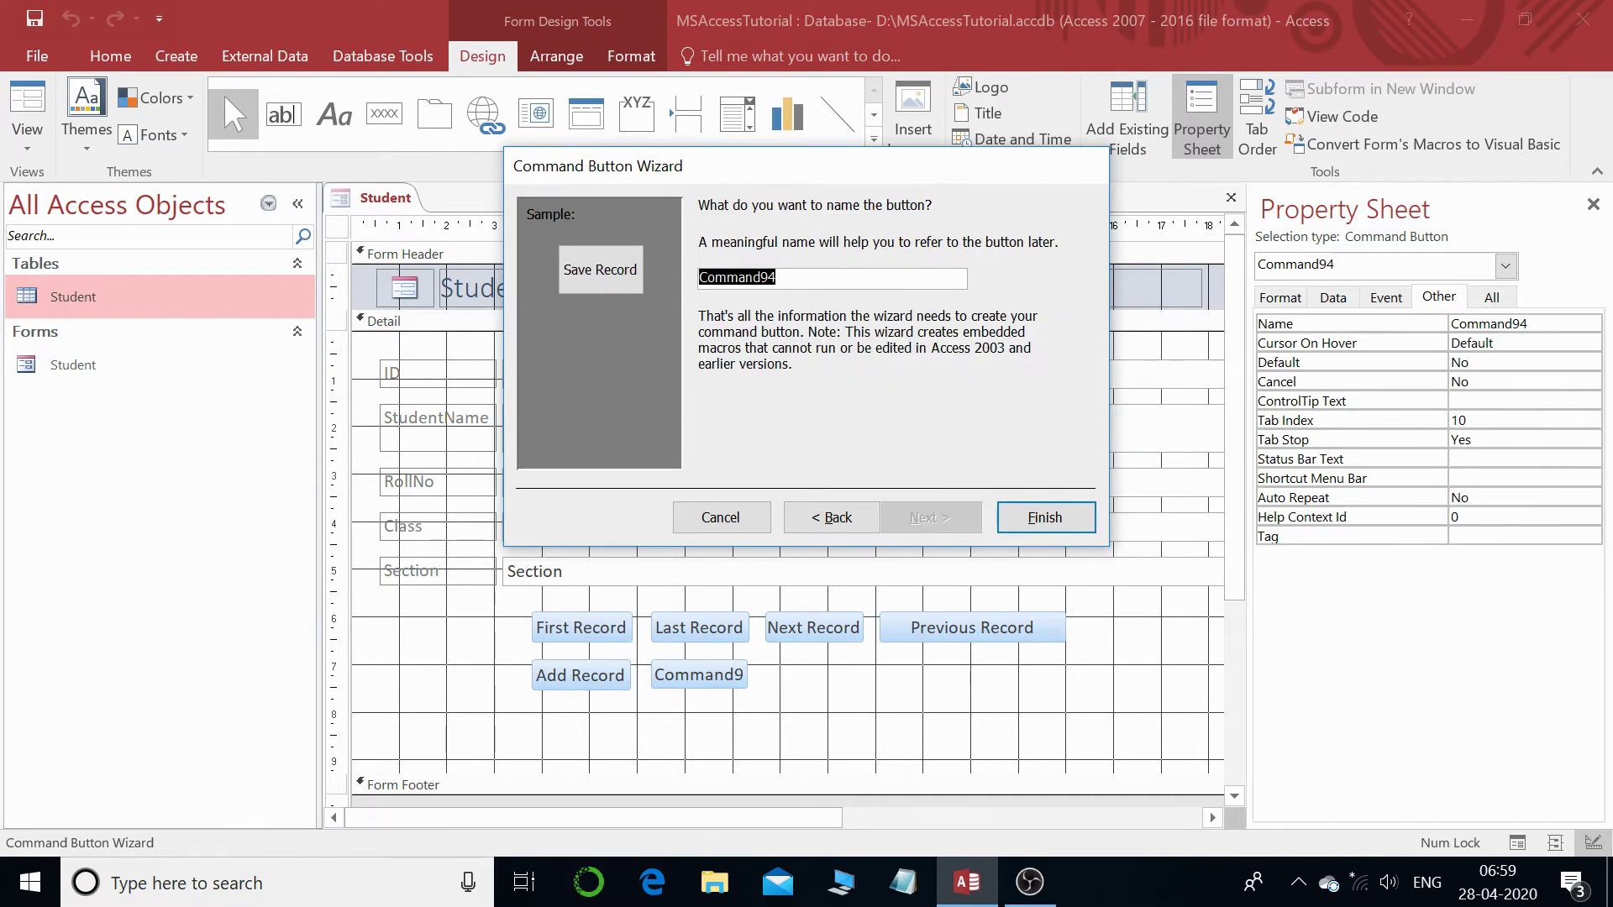
type("Save")
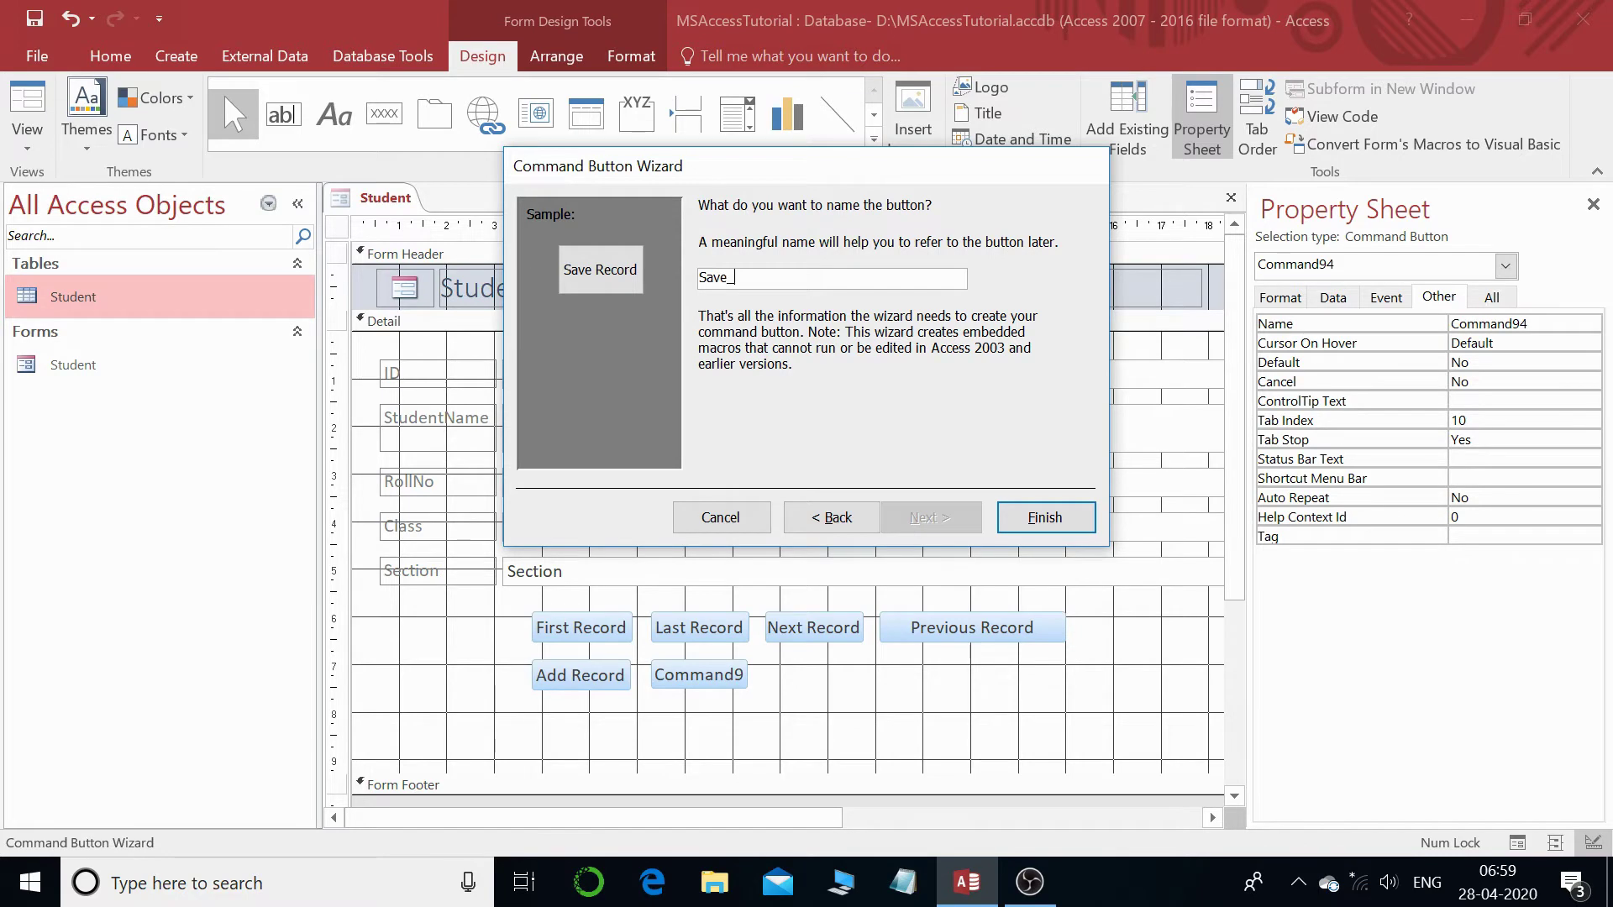
type("_Record")
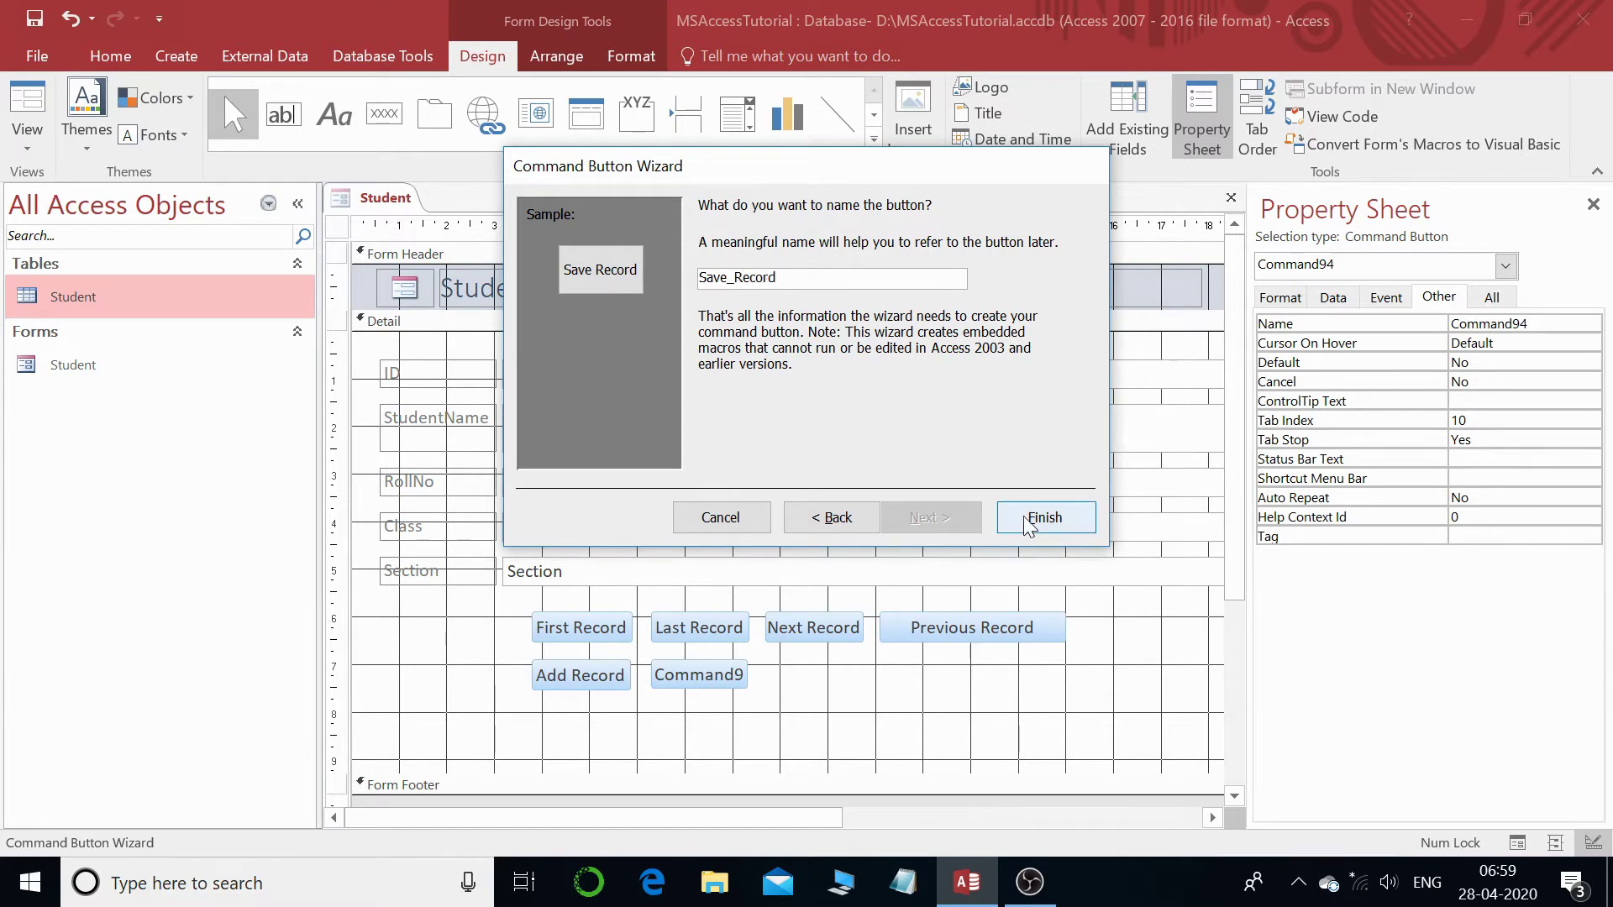
left_click(1044, 517)
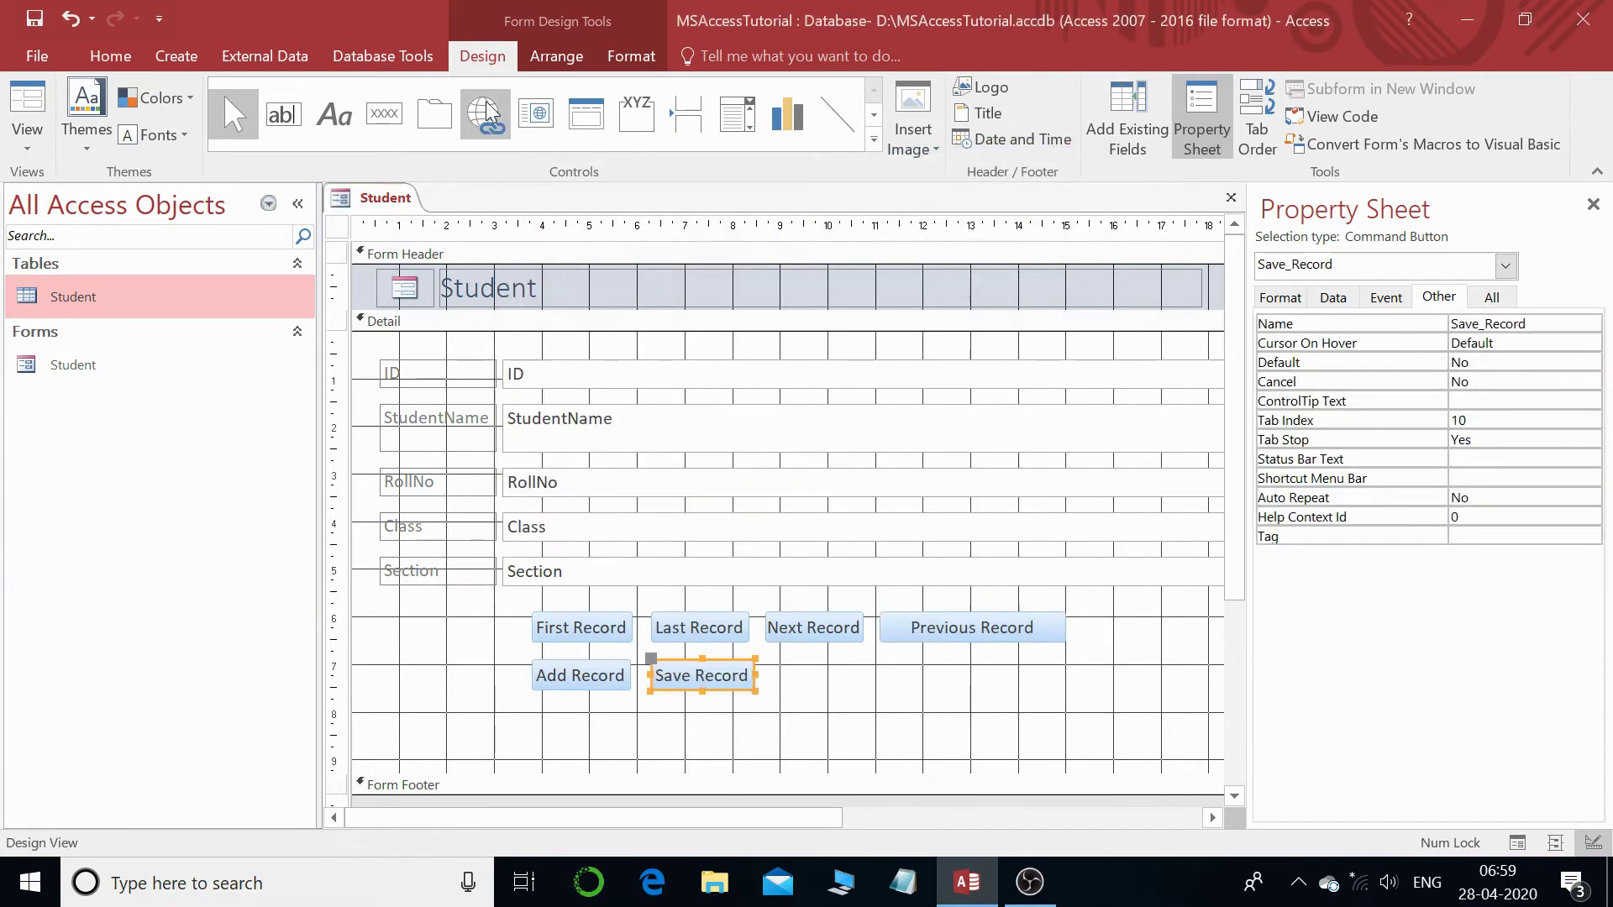
- Draw a command button beside Save Record and assign it the Delete Record action from Record Operations
left_click(397, 113)
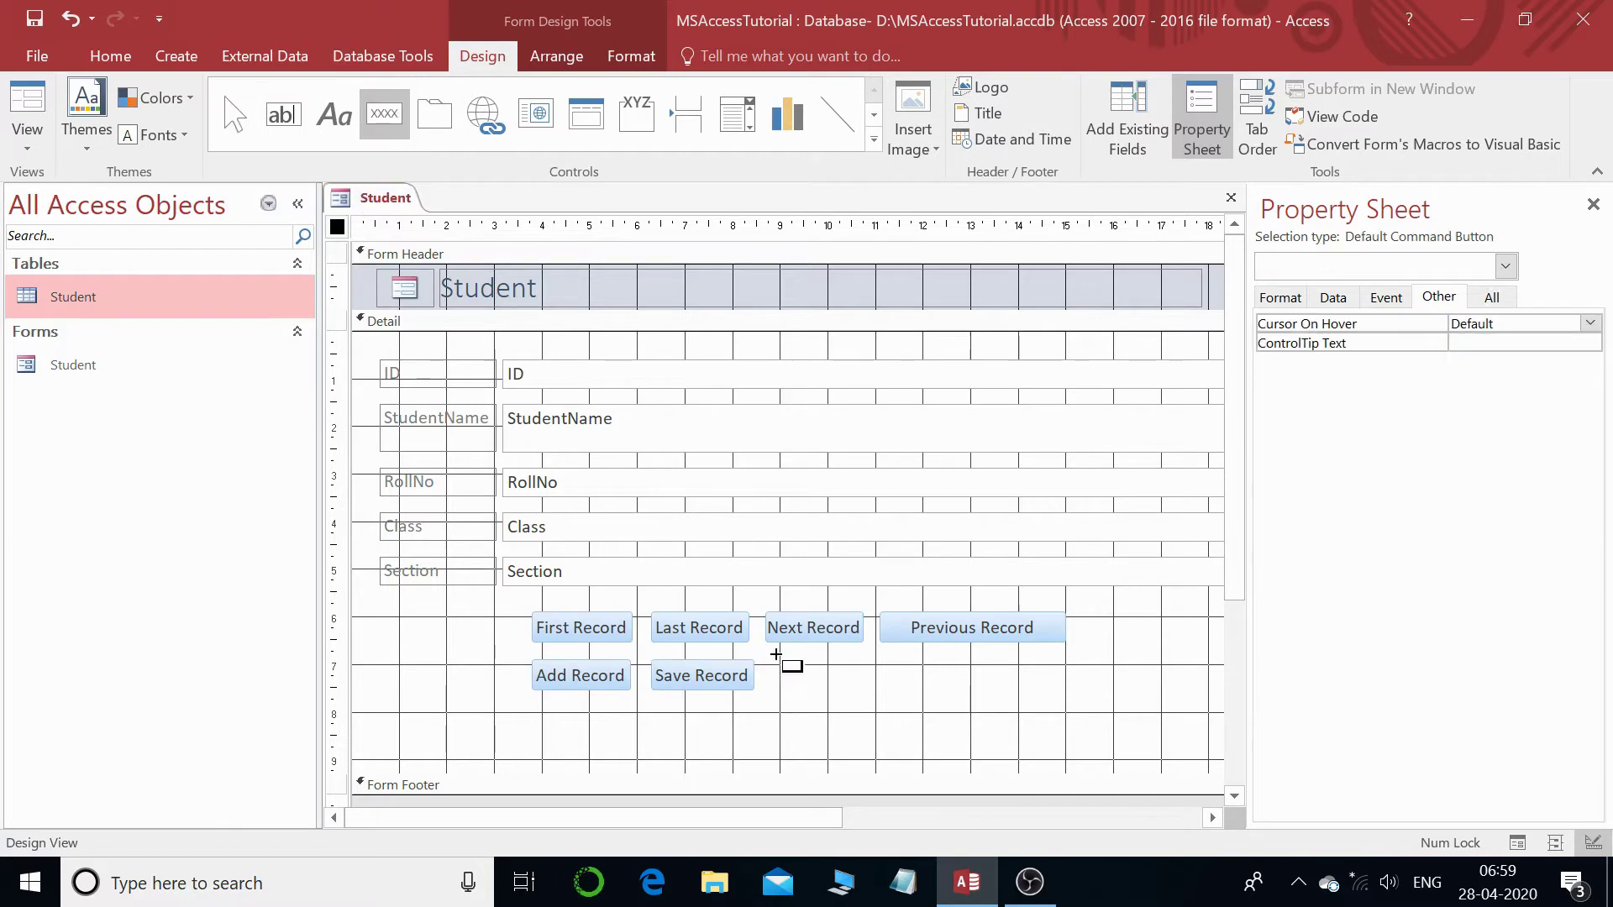
left_click_drag(771, 664, 870, 689)
left_click(764, 345)
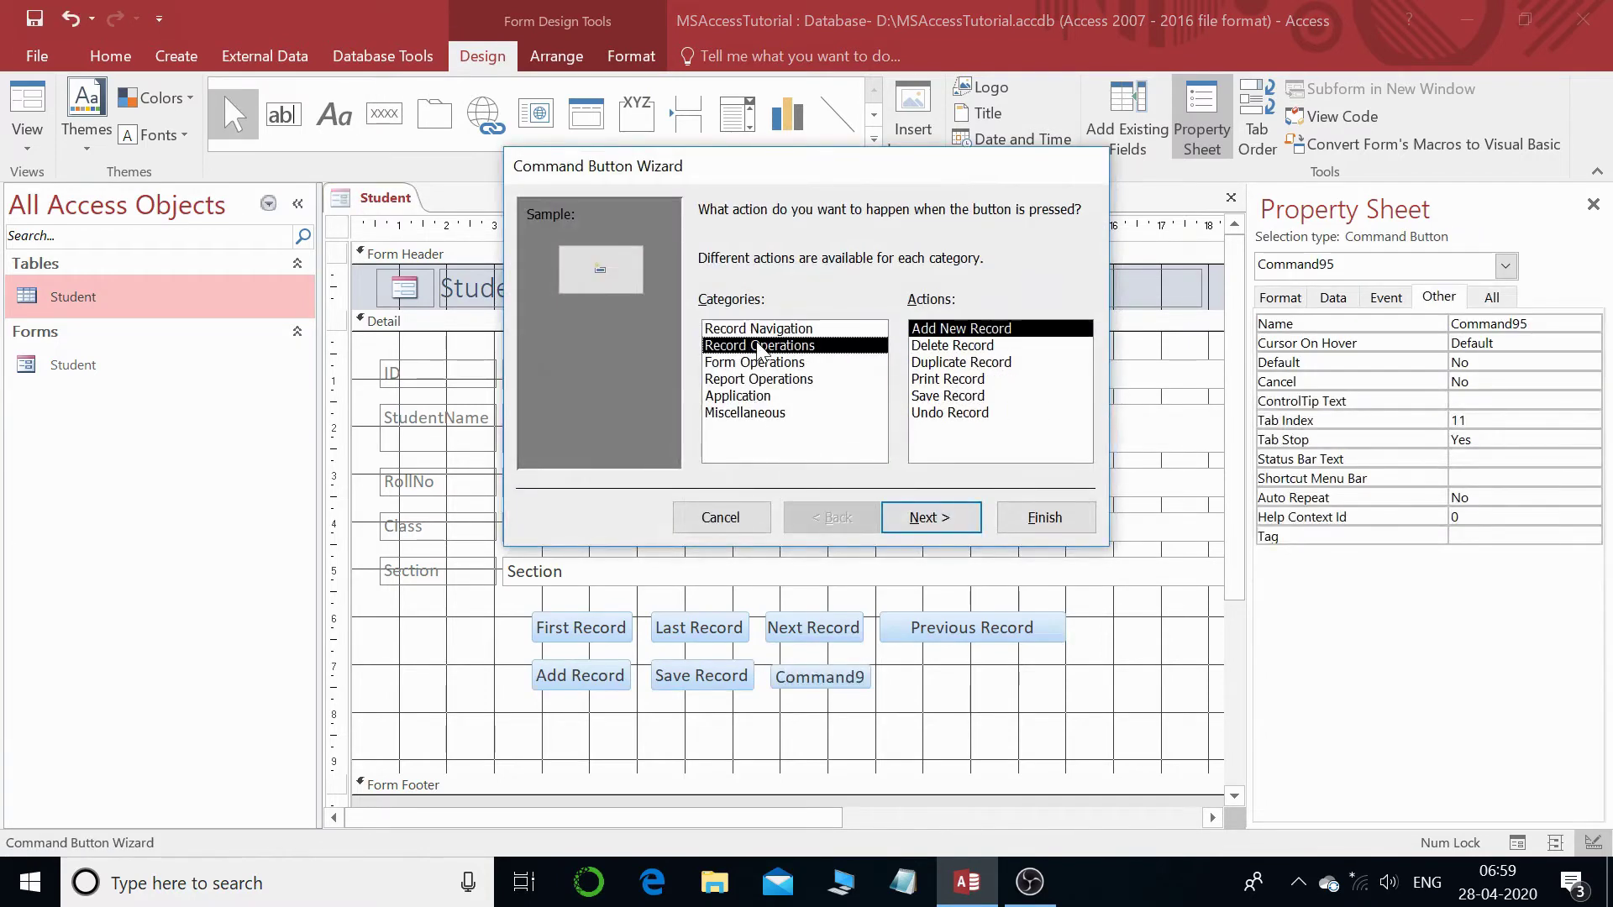
left_click(958, 346)
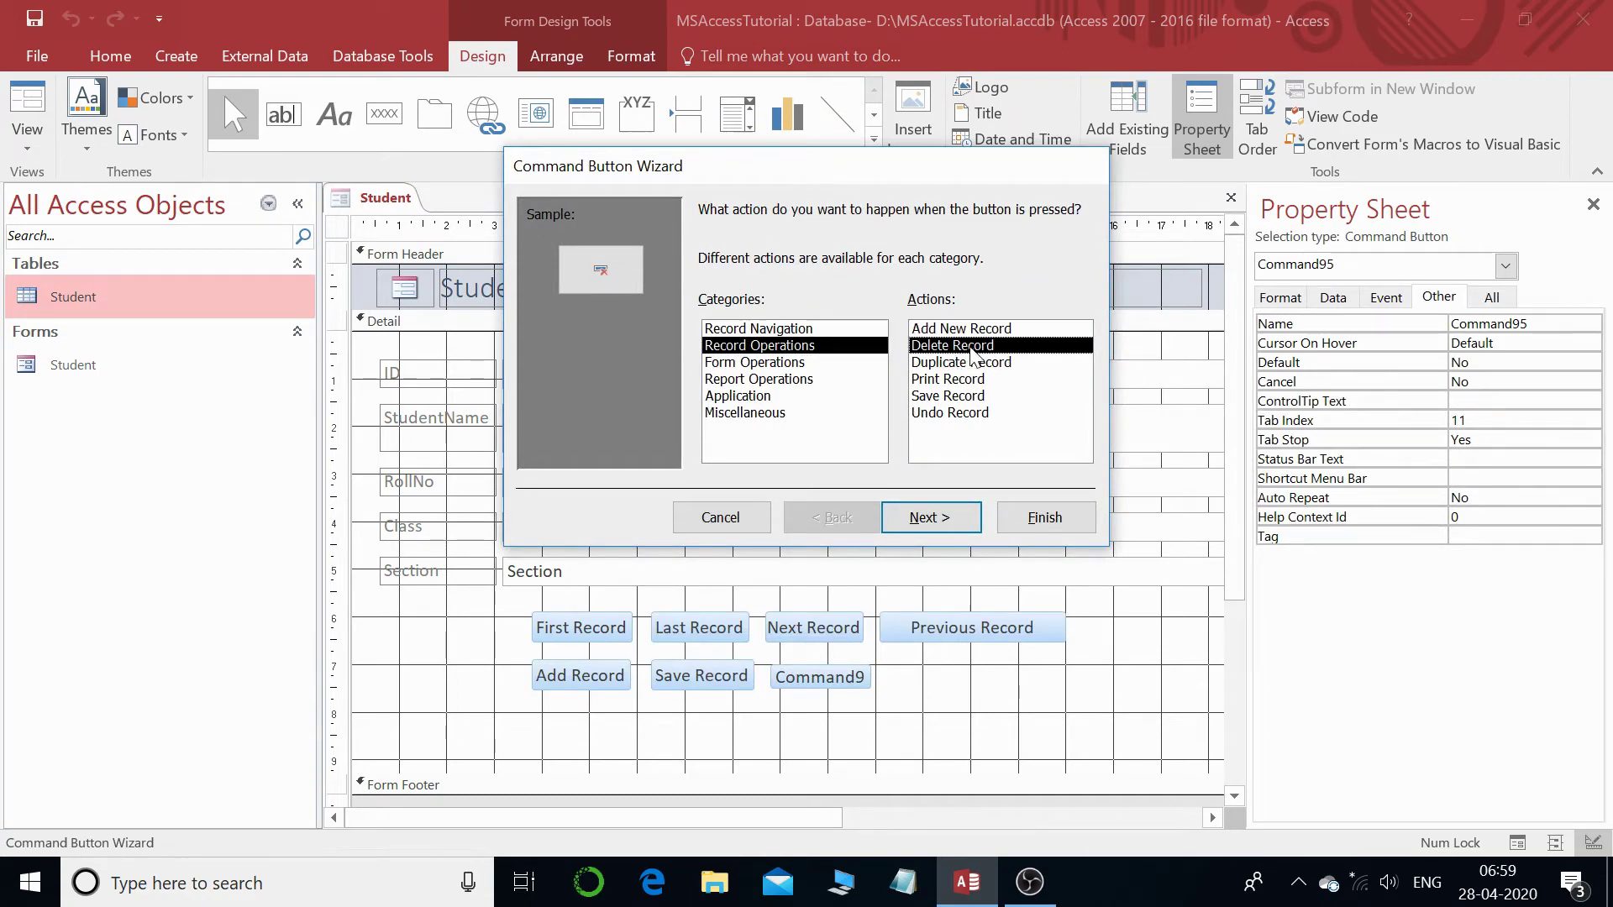
left_click(928, 516)
- Show the text Delete Record on the new button, name it Delete_Record and finish the wizard
left_click(716, 311)
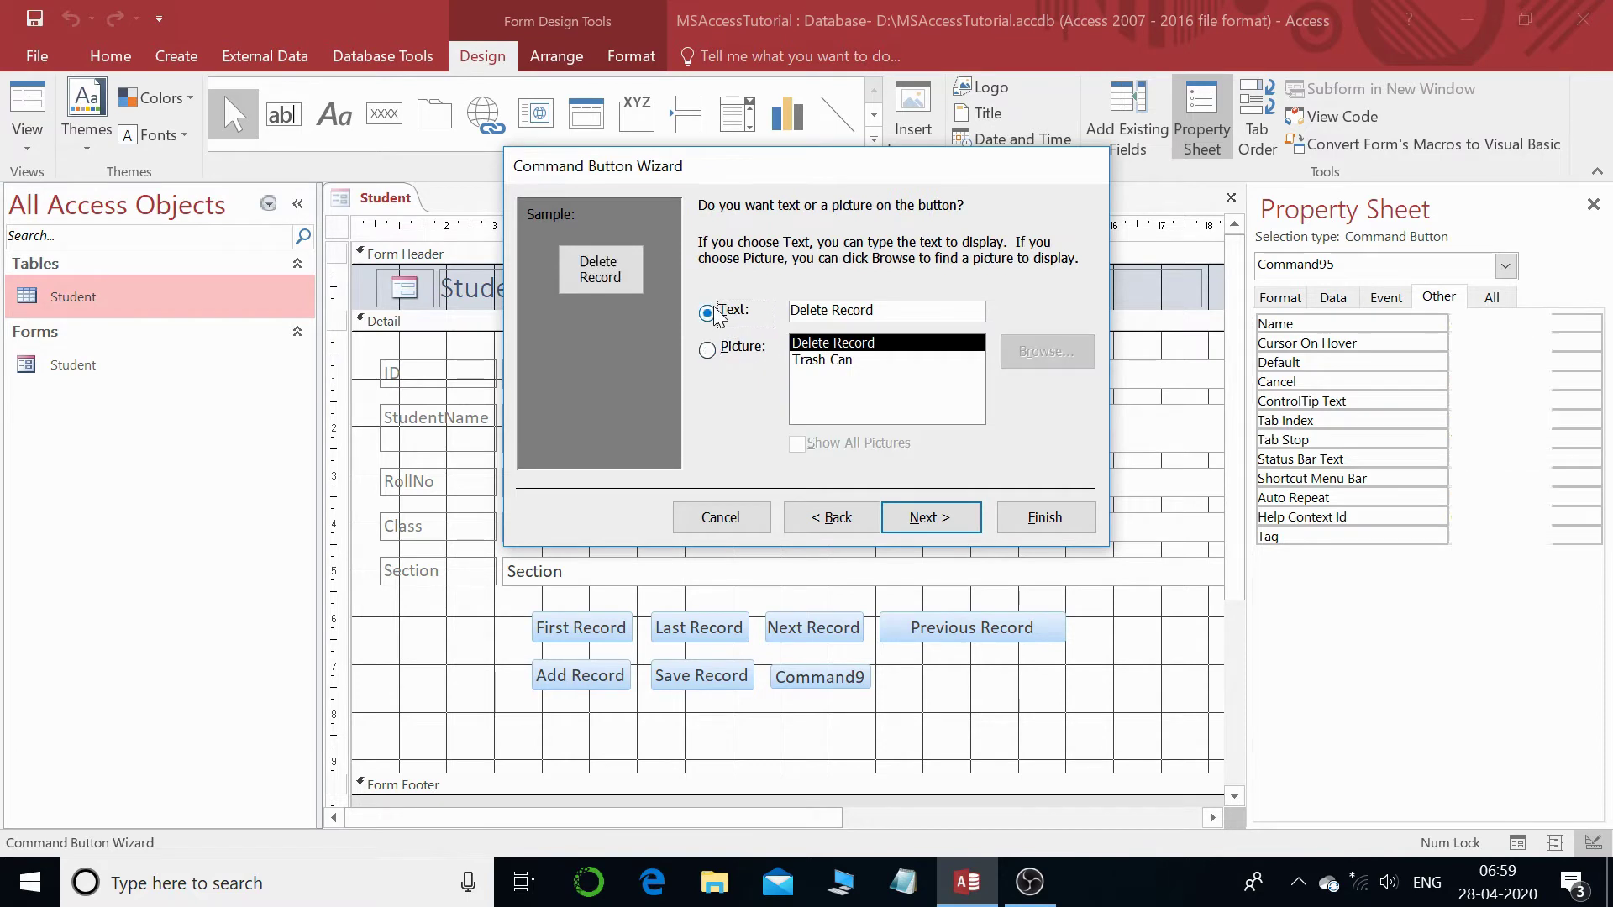
left_click(930, 518)
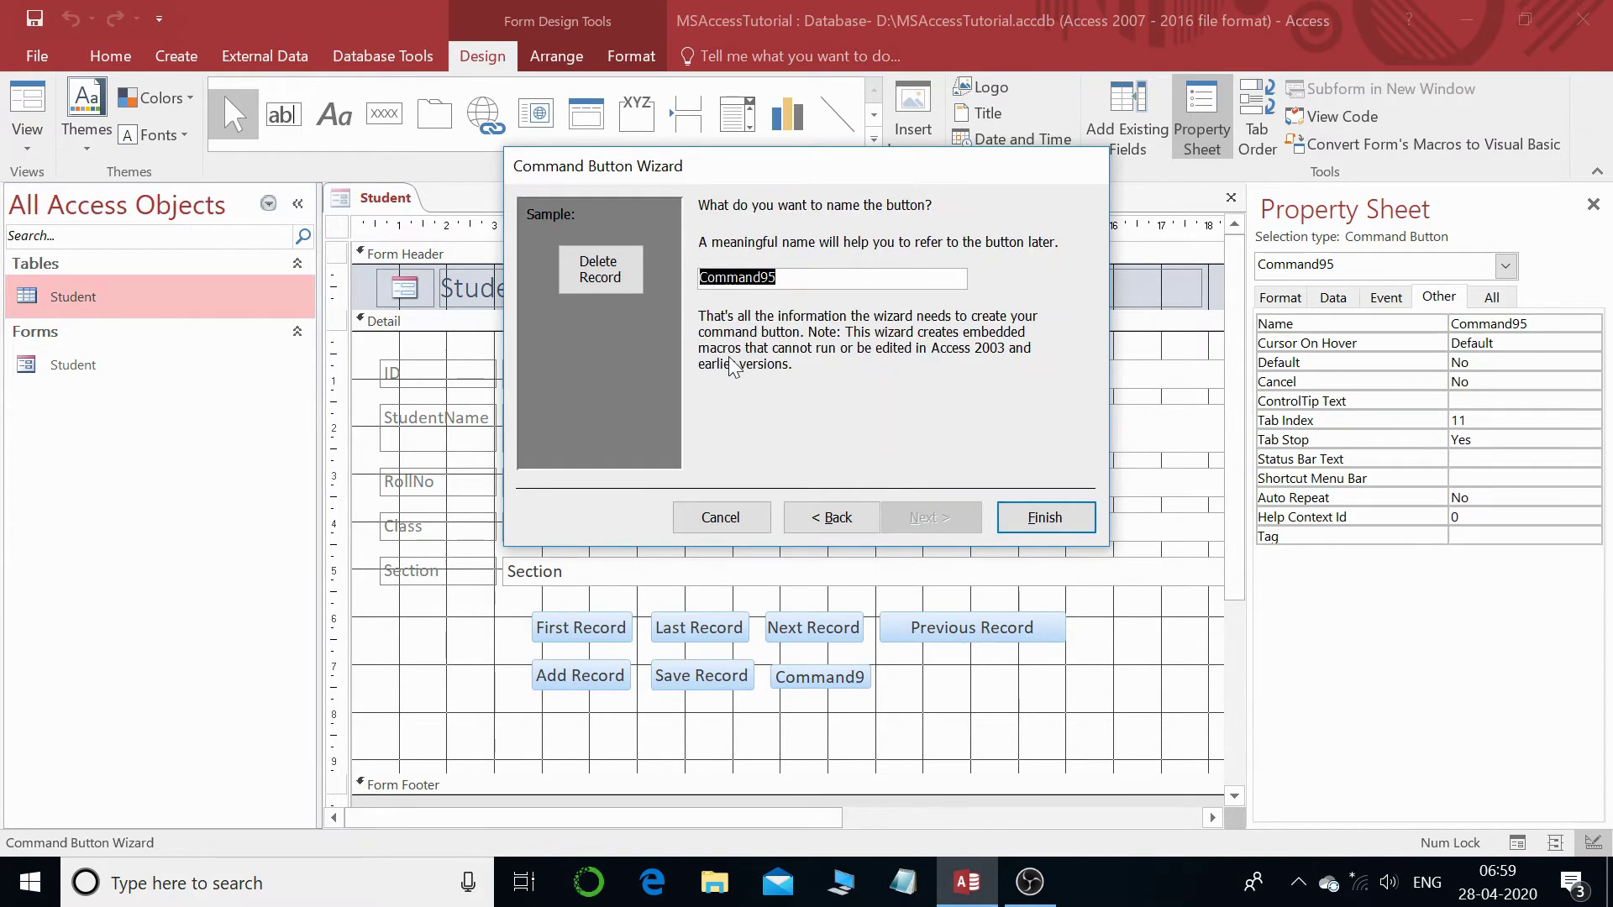
type("Delete")
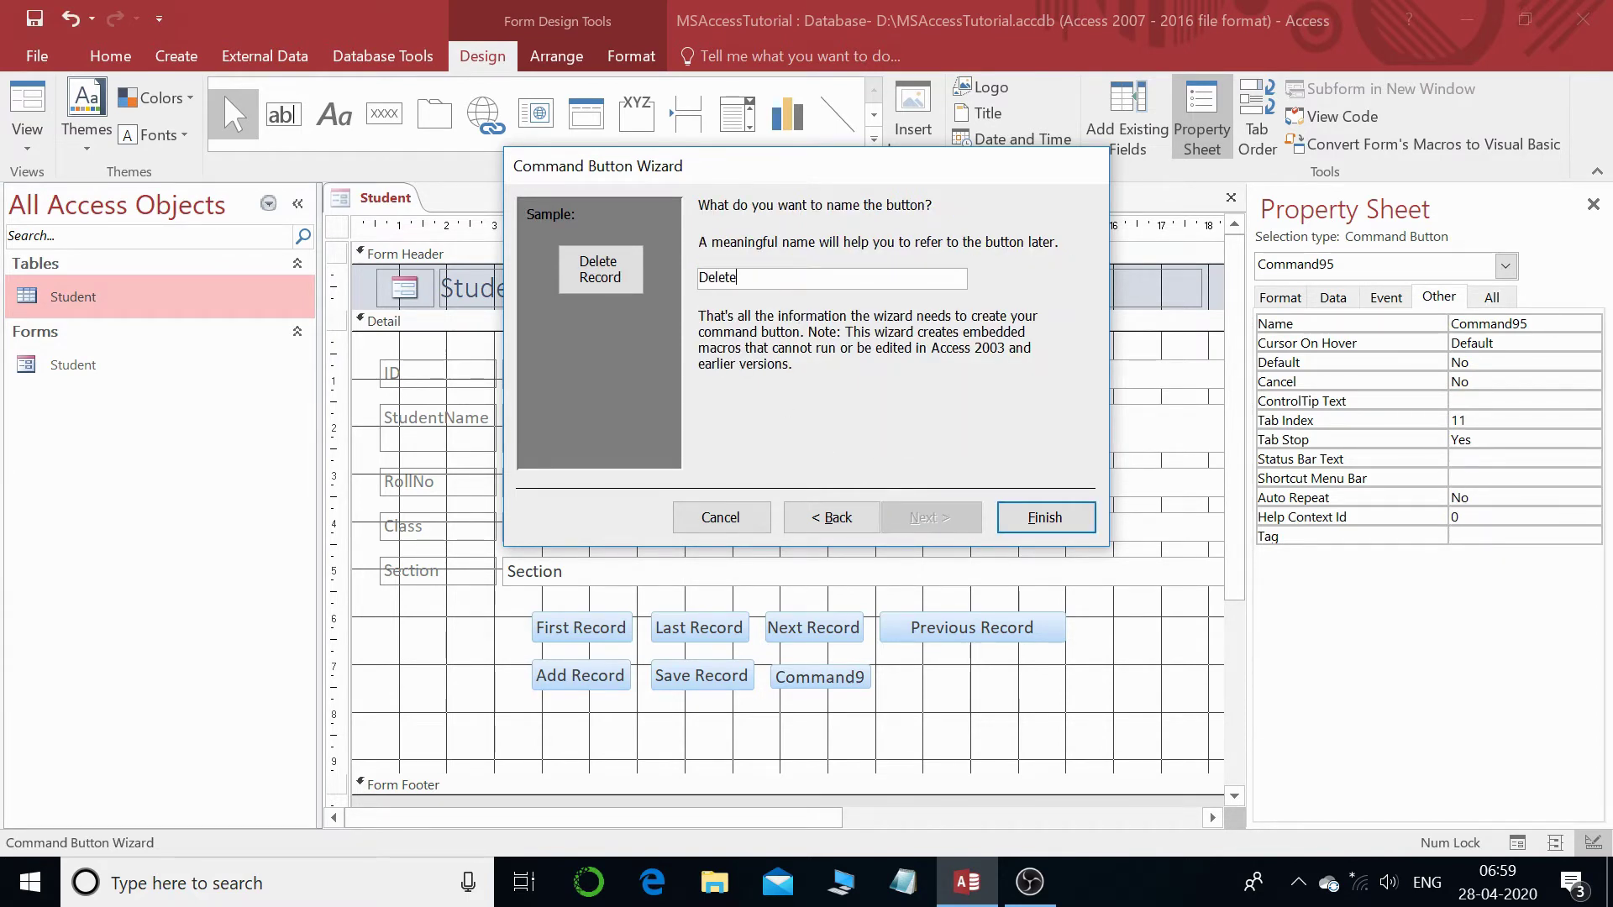
type("_Record")
left_click(1063, 518)
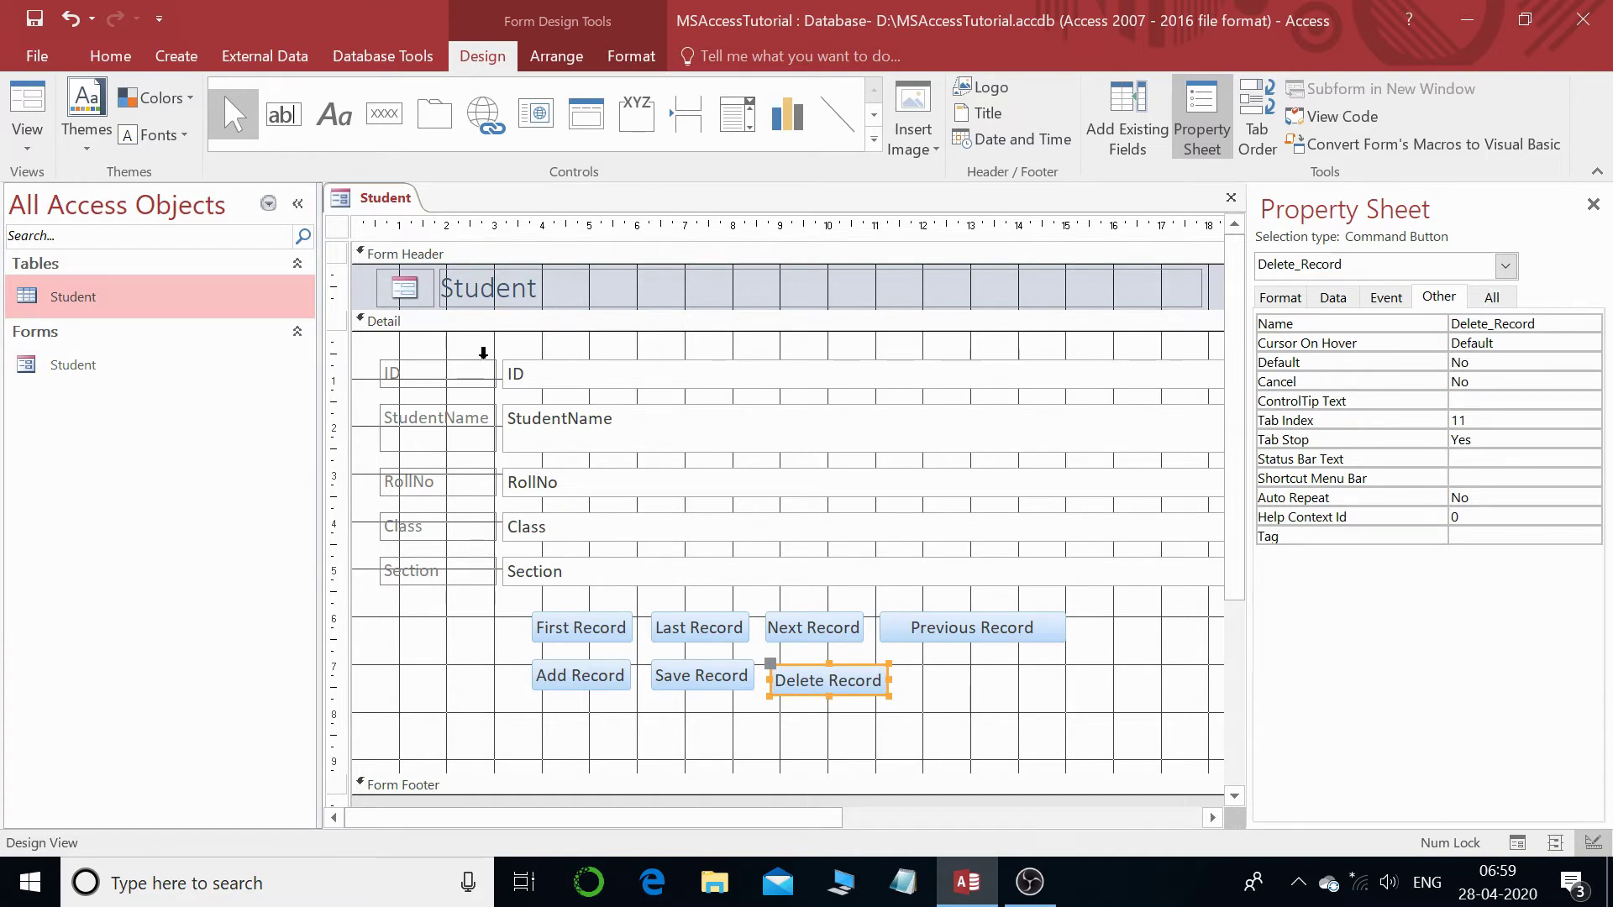
- Run the Student form in Form View and test its Last Record, First Record and Add Record buttons
key("F5")
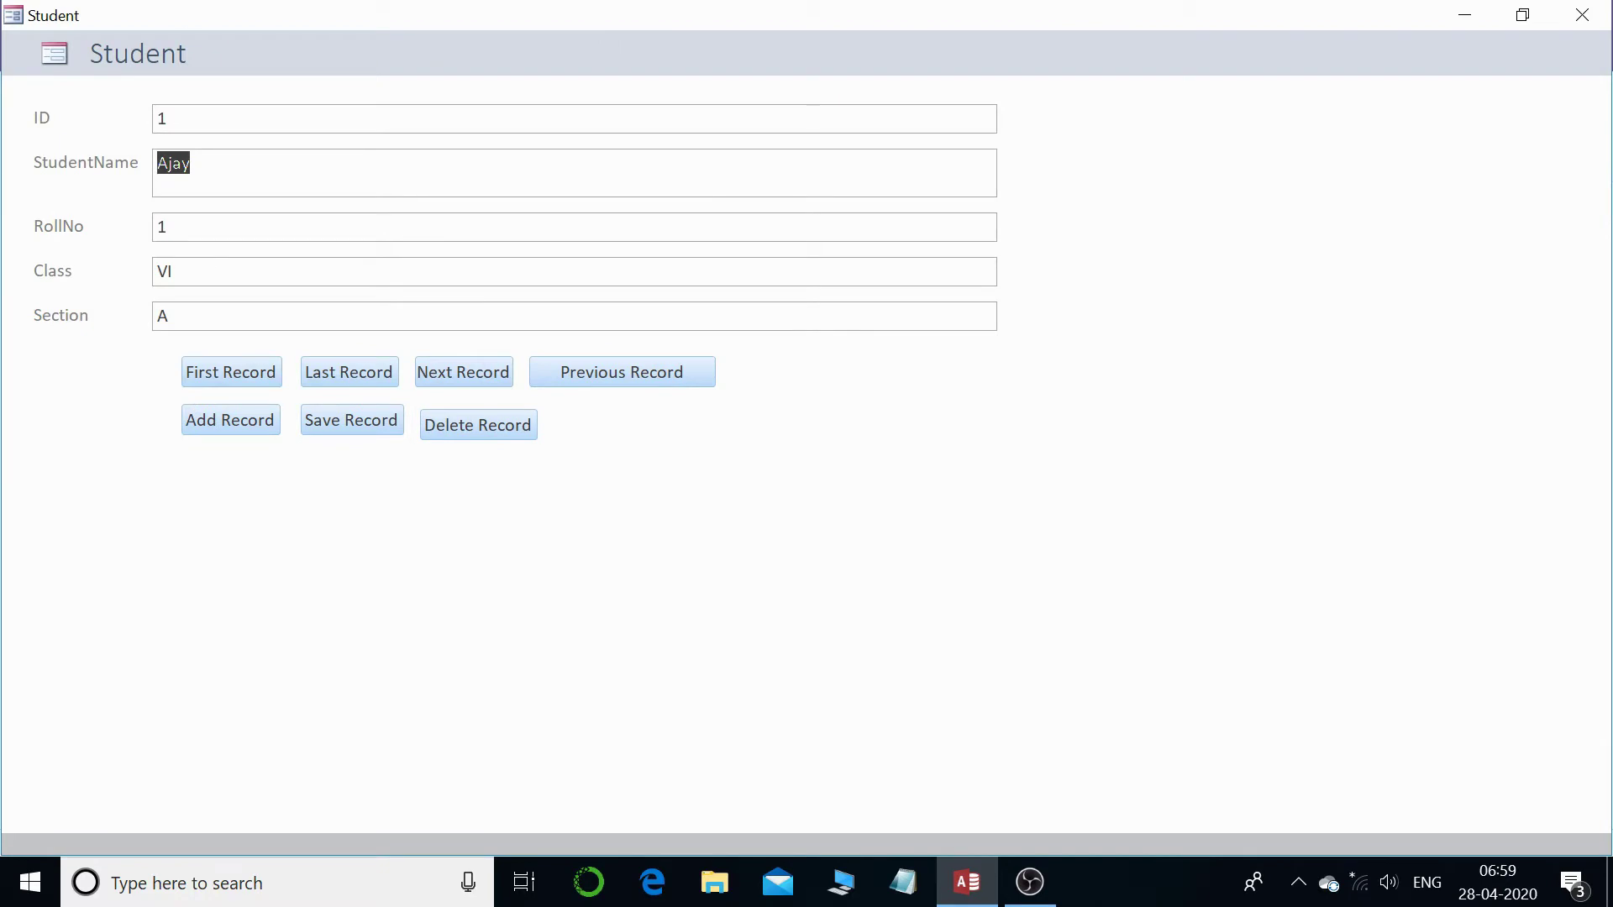
left_click(351, 384)
left_click(257, 371)
left_click(242, 431)
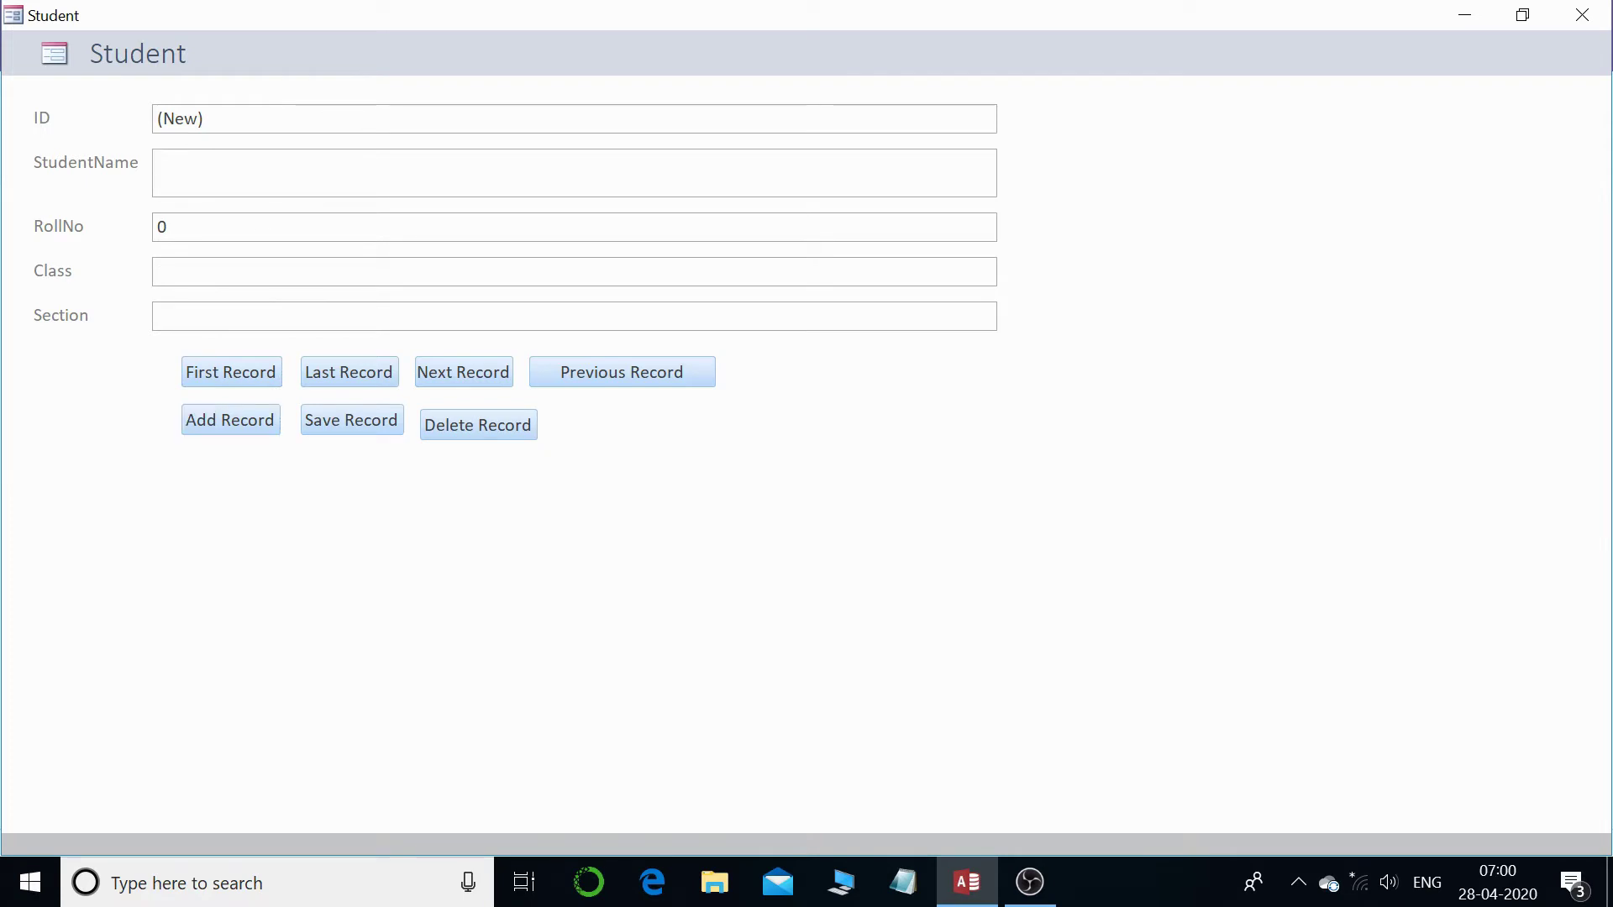
- Save a trial student record with RollNo 12 using the form's buttons, delete it and check the first and last records
type("Aj")
type("Jay")
type("12")
left_click(347, 430)
left_click(493, 433)
left_click(247, 378)
left_click(304, 375)
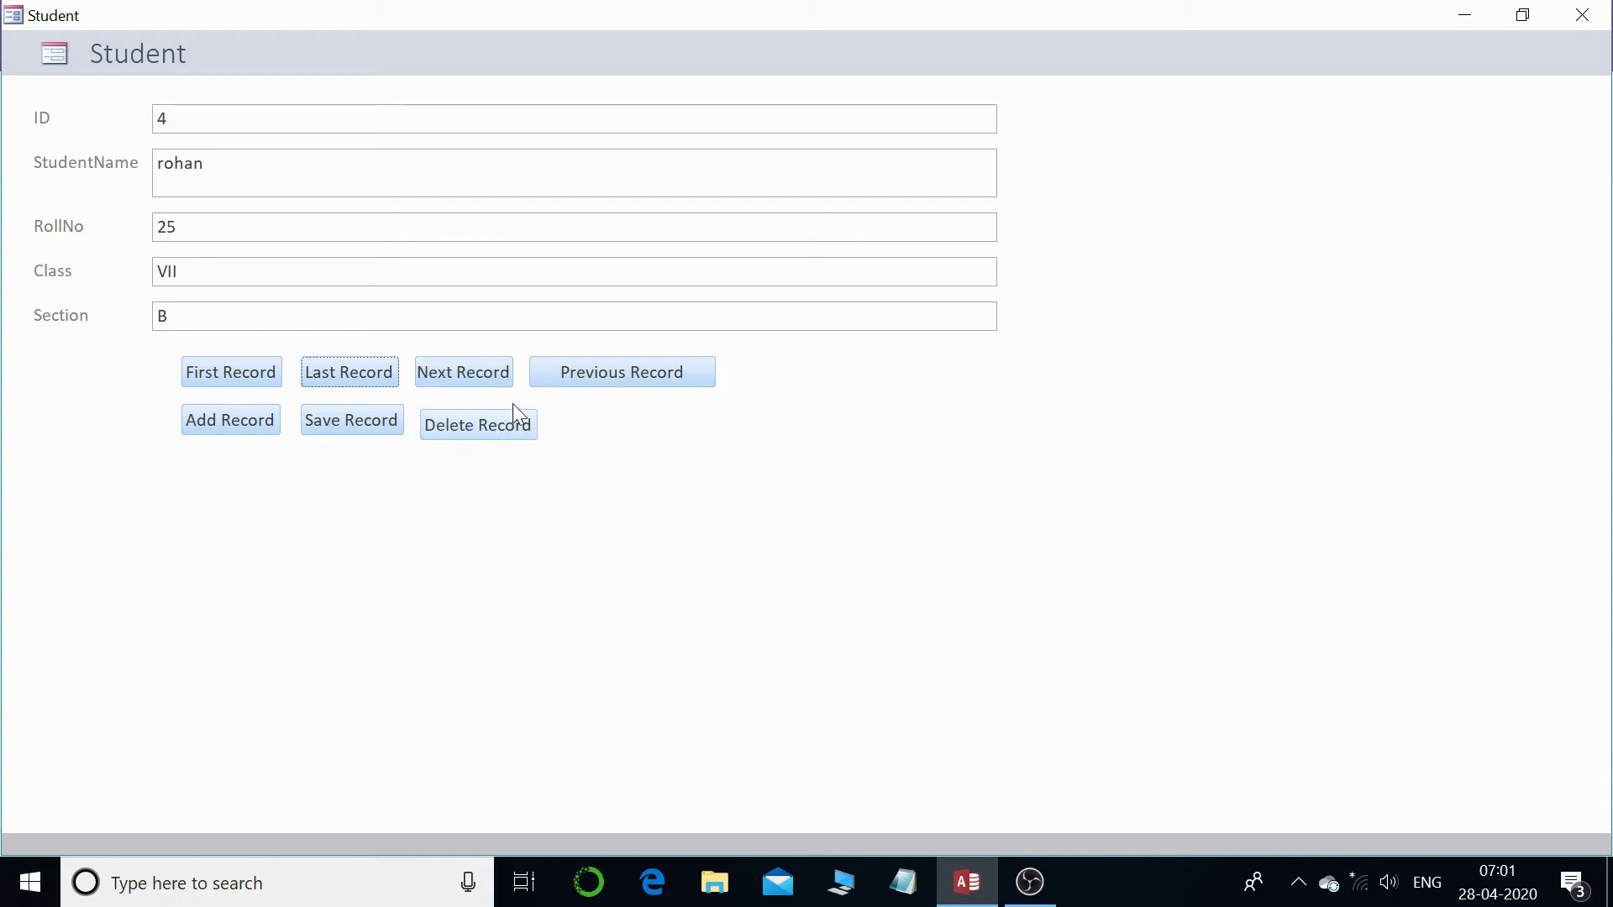
- Add and save a record with the student's name, RollNo 14, Class IX and Section A through the form
left_click(220, 427)
left_click(195, 156)
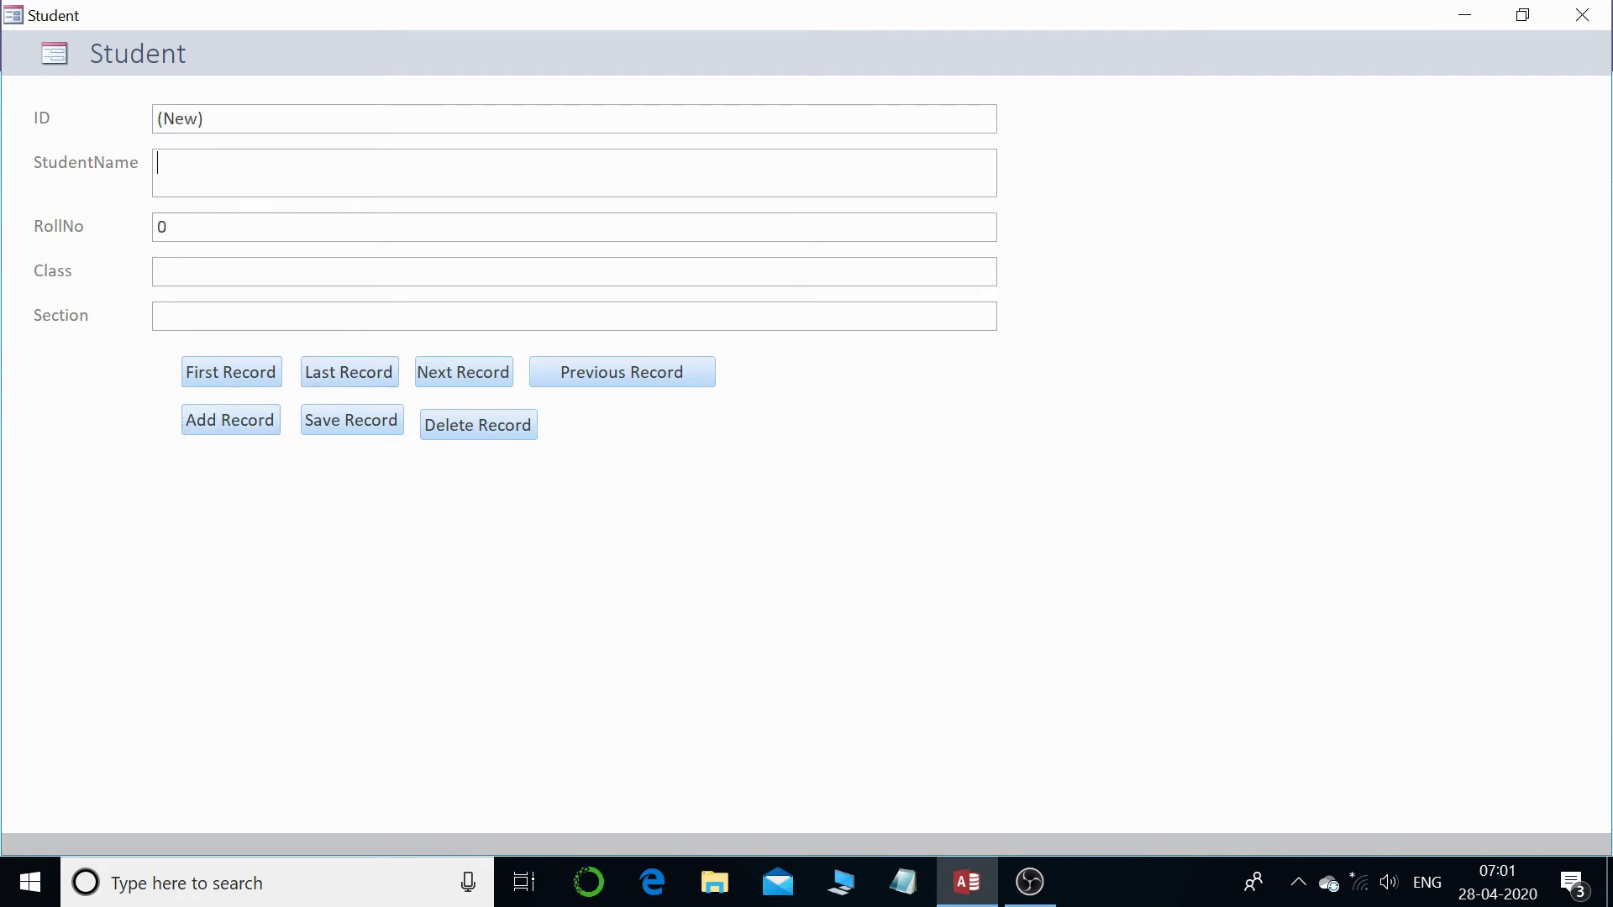
type("Harsh")
key("BackSpace")
type("14")
key("Tab")
type("IX")
key("Tab")
type("A")
left_click(352, 421)
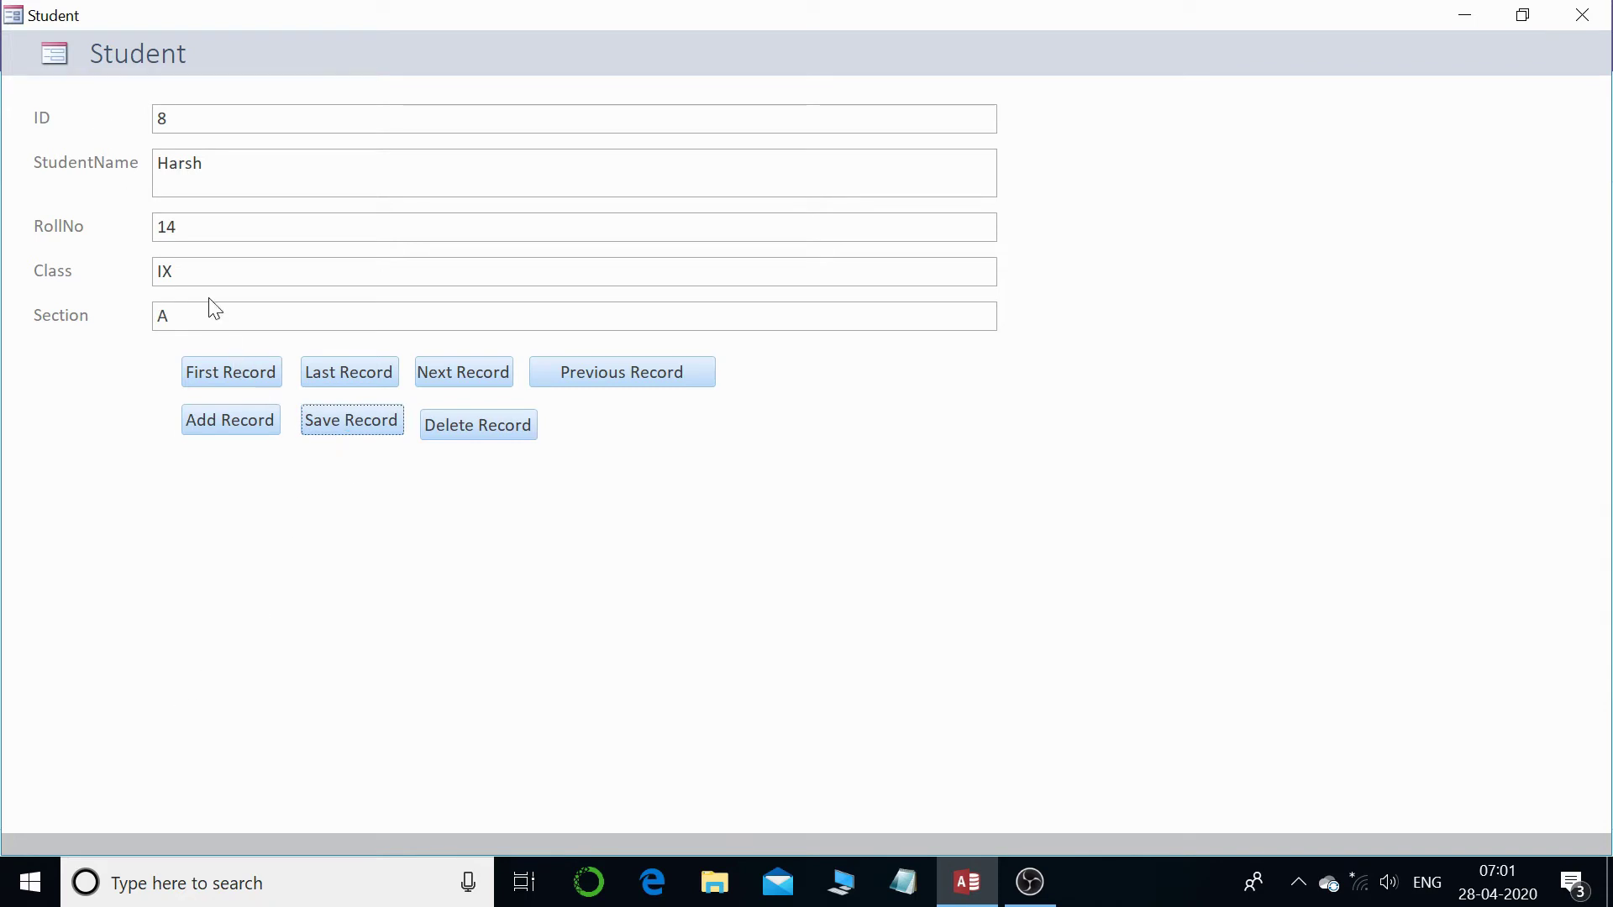
- View the first and last records with the form's navigation buttons and return to Design View
left_click(219, 376)
left_click(347, 378)
right_click(1207, 187)
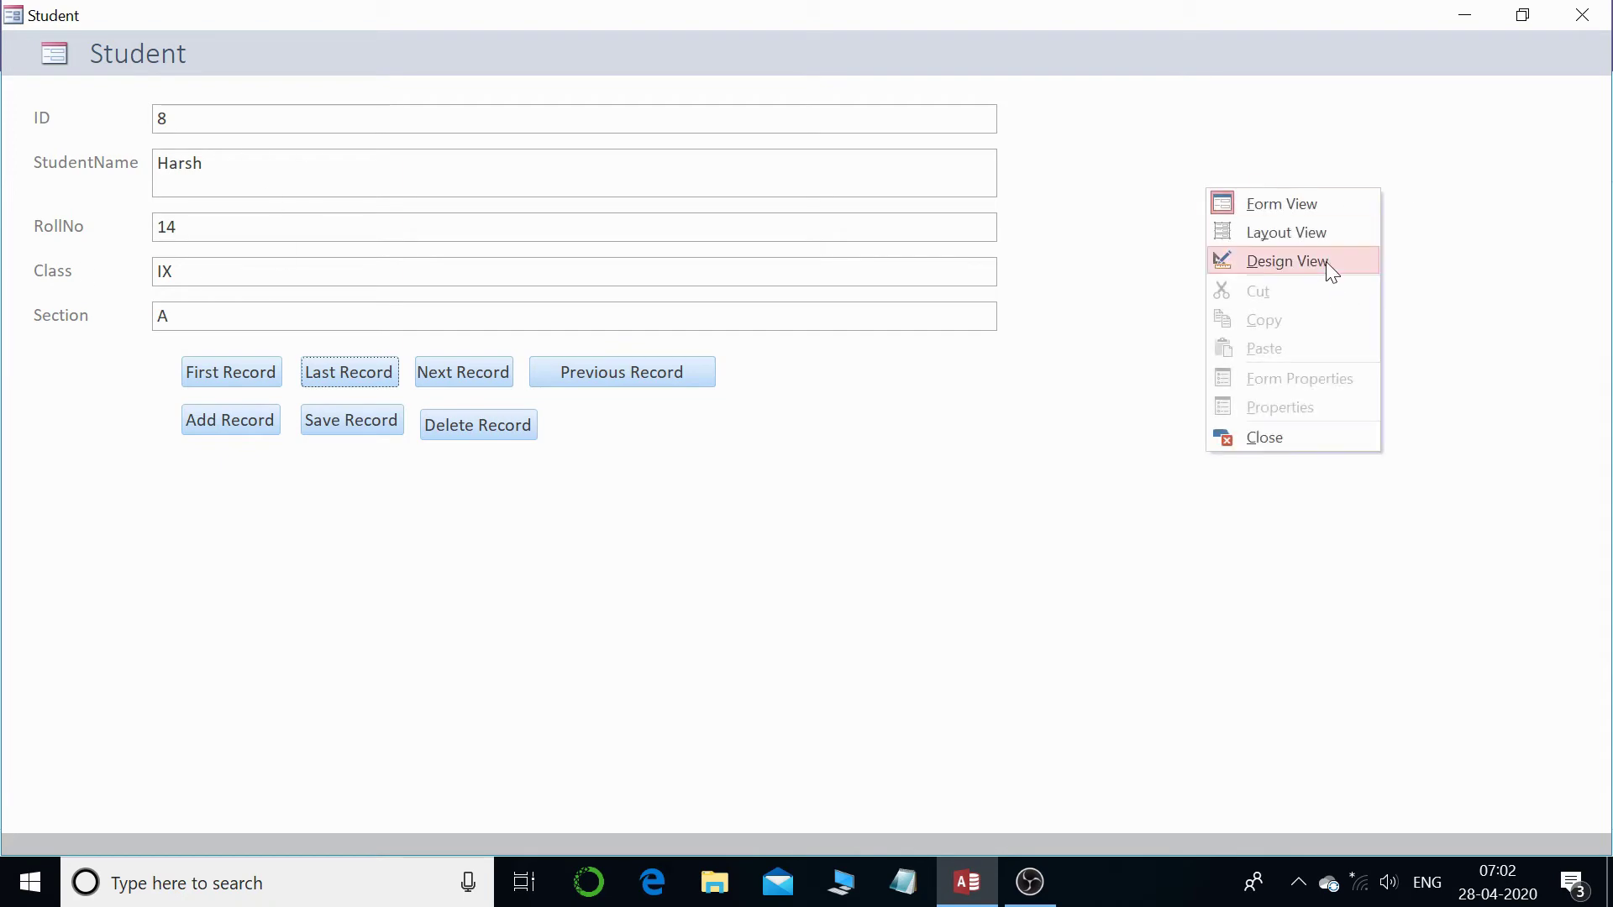
left_click(1330, 267)
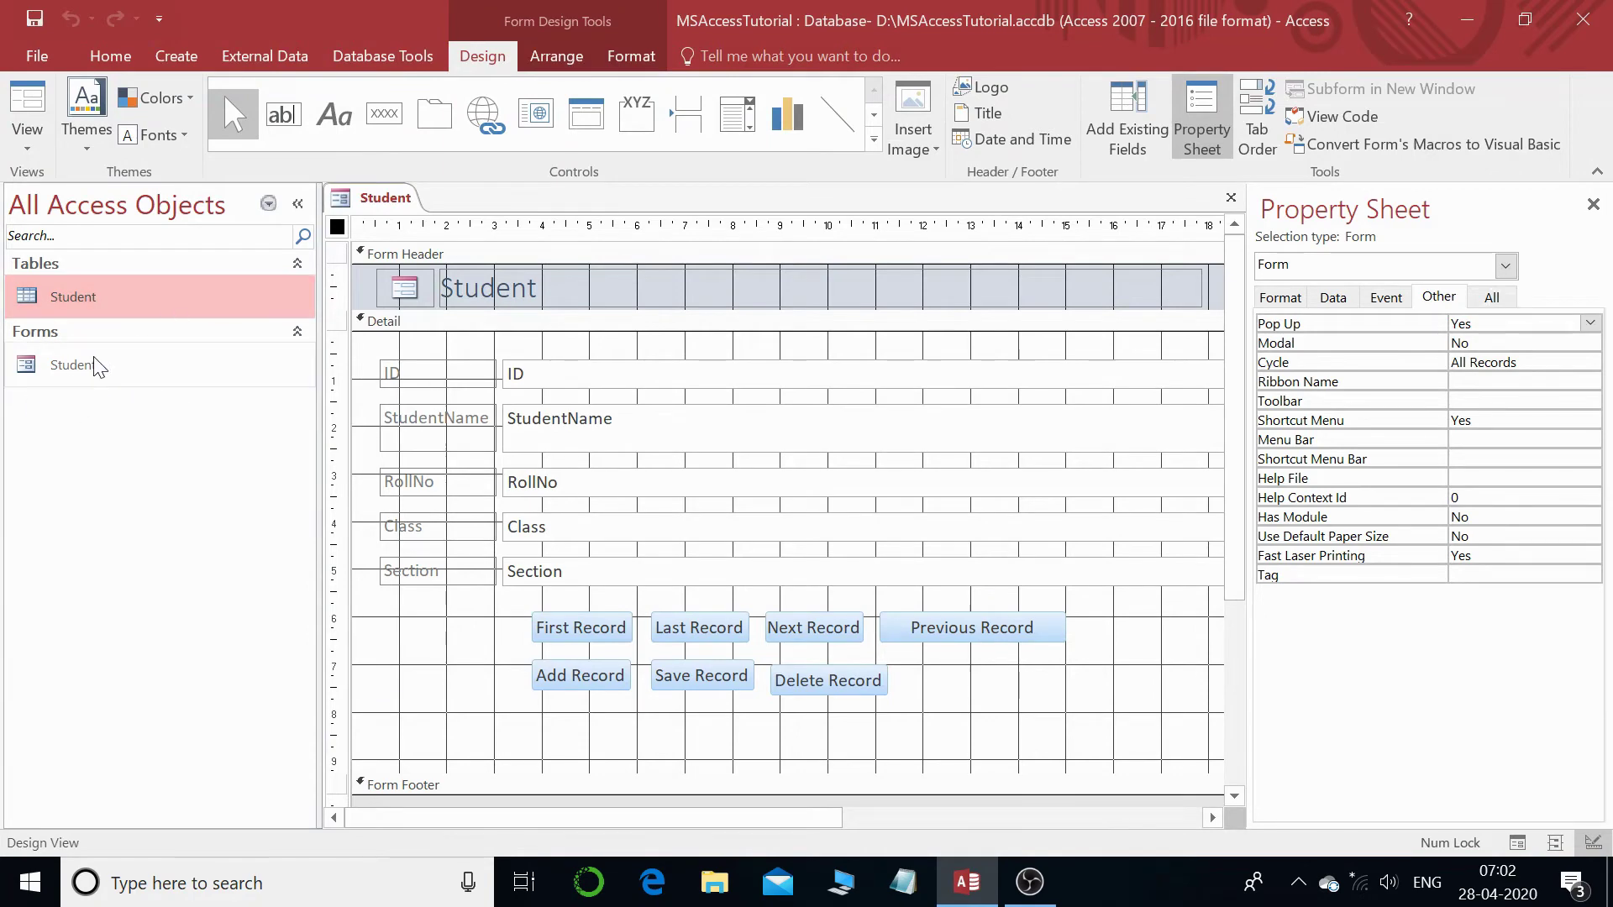
- Open the Student table and select the newly saved record's row to verify it
double_click(114, 290)
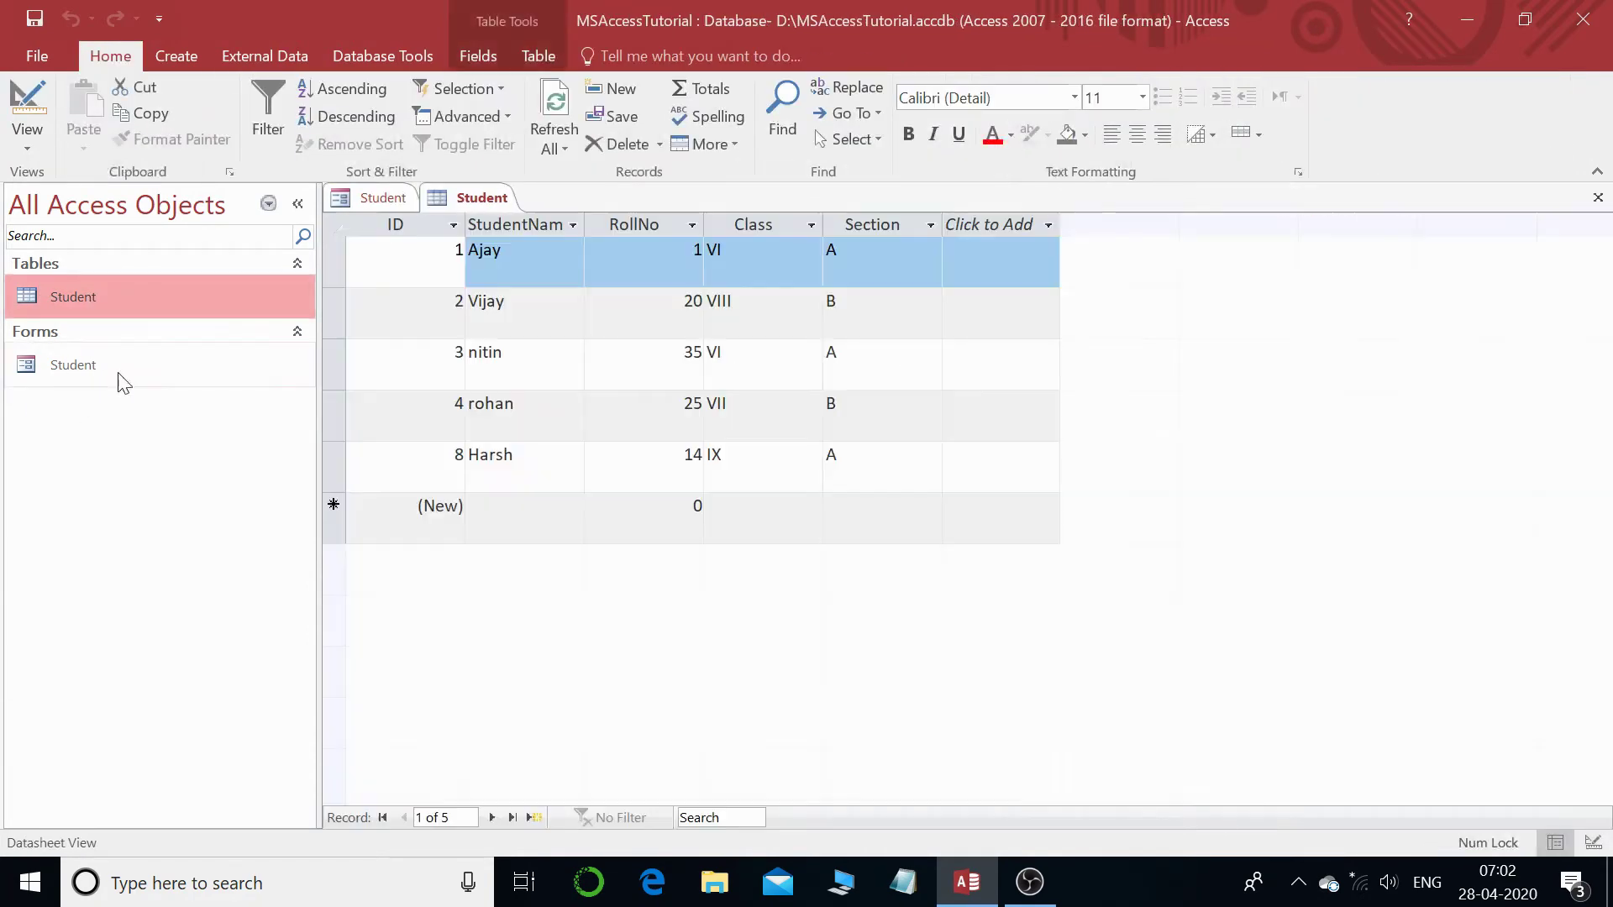
left_click(461, 458)
left_click(334, 464)
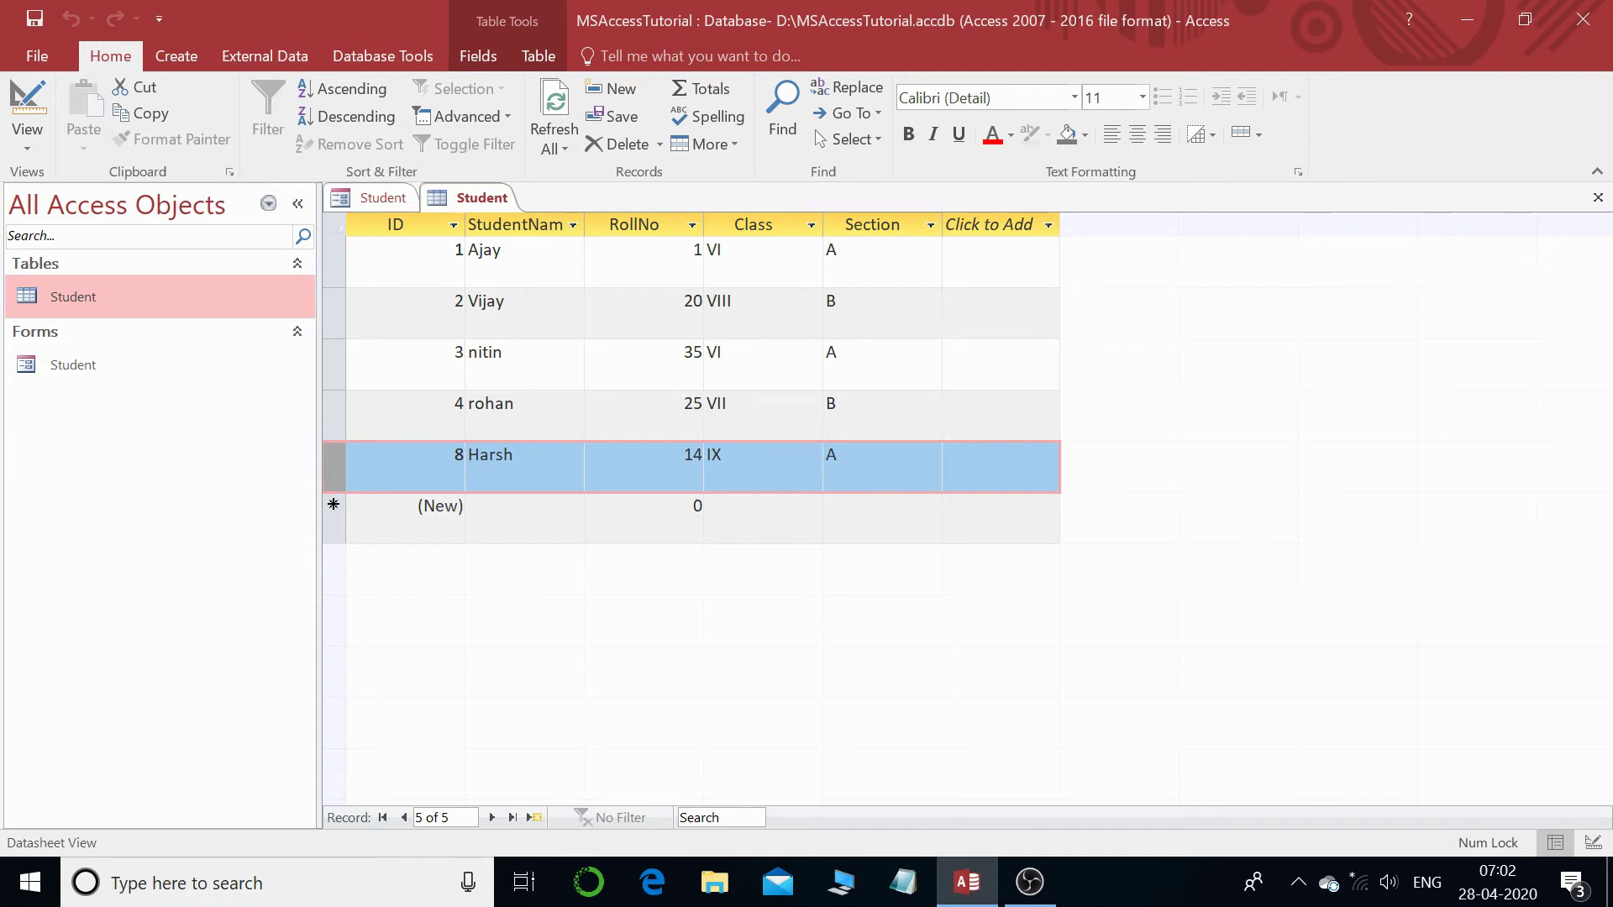
- Return to the Student form in Design View from the Student table, showing its command buttons
left_click(84, 371)
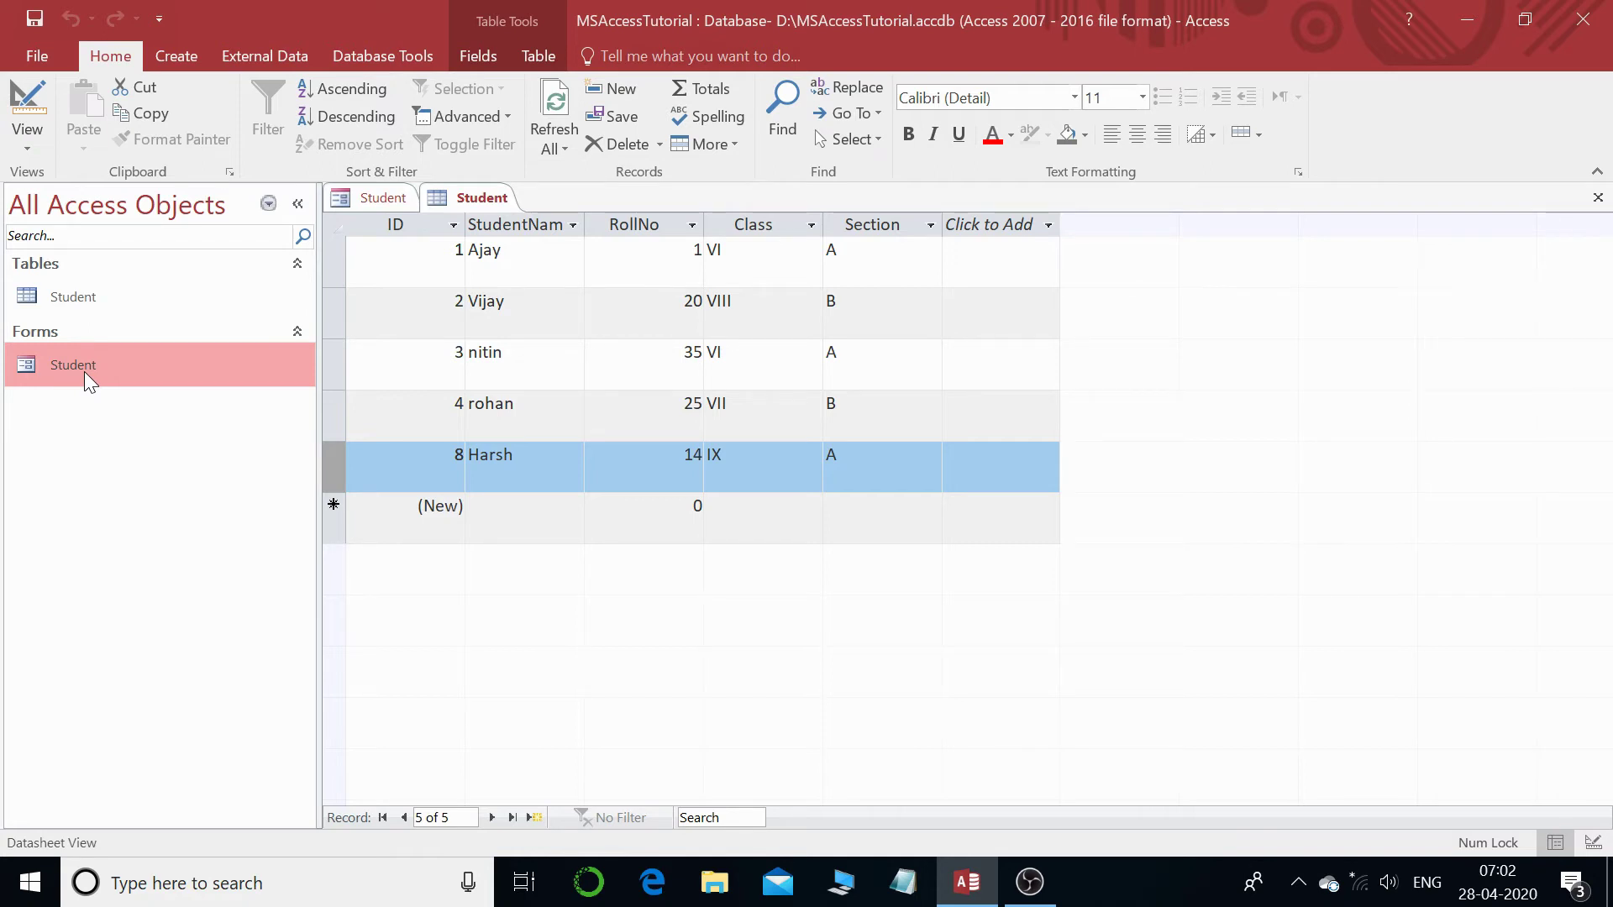
left_click(192, 279)
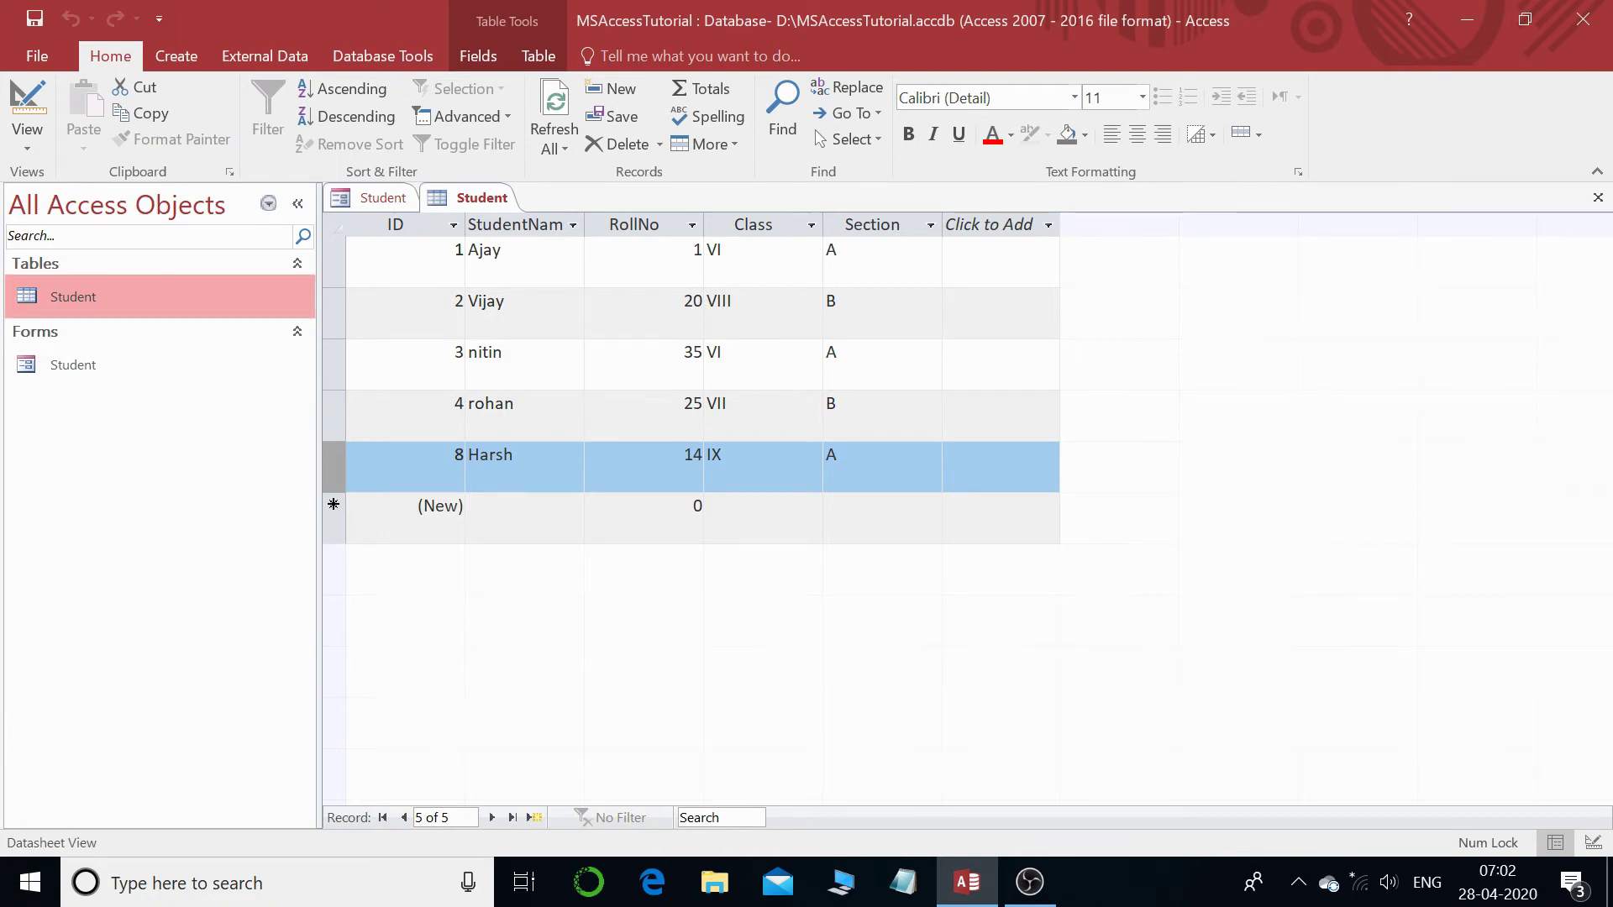
right_click(70, 376)
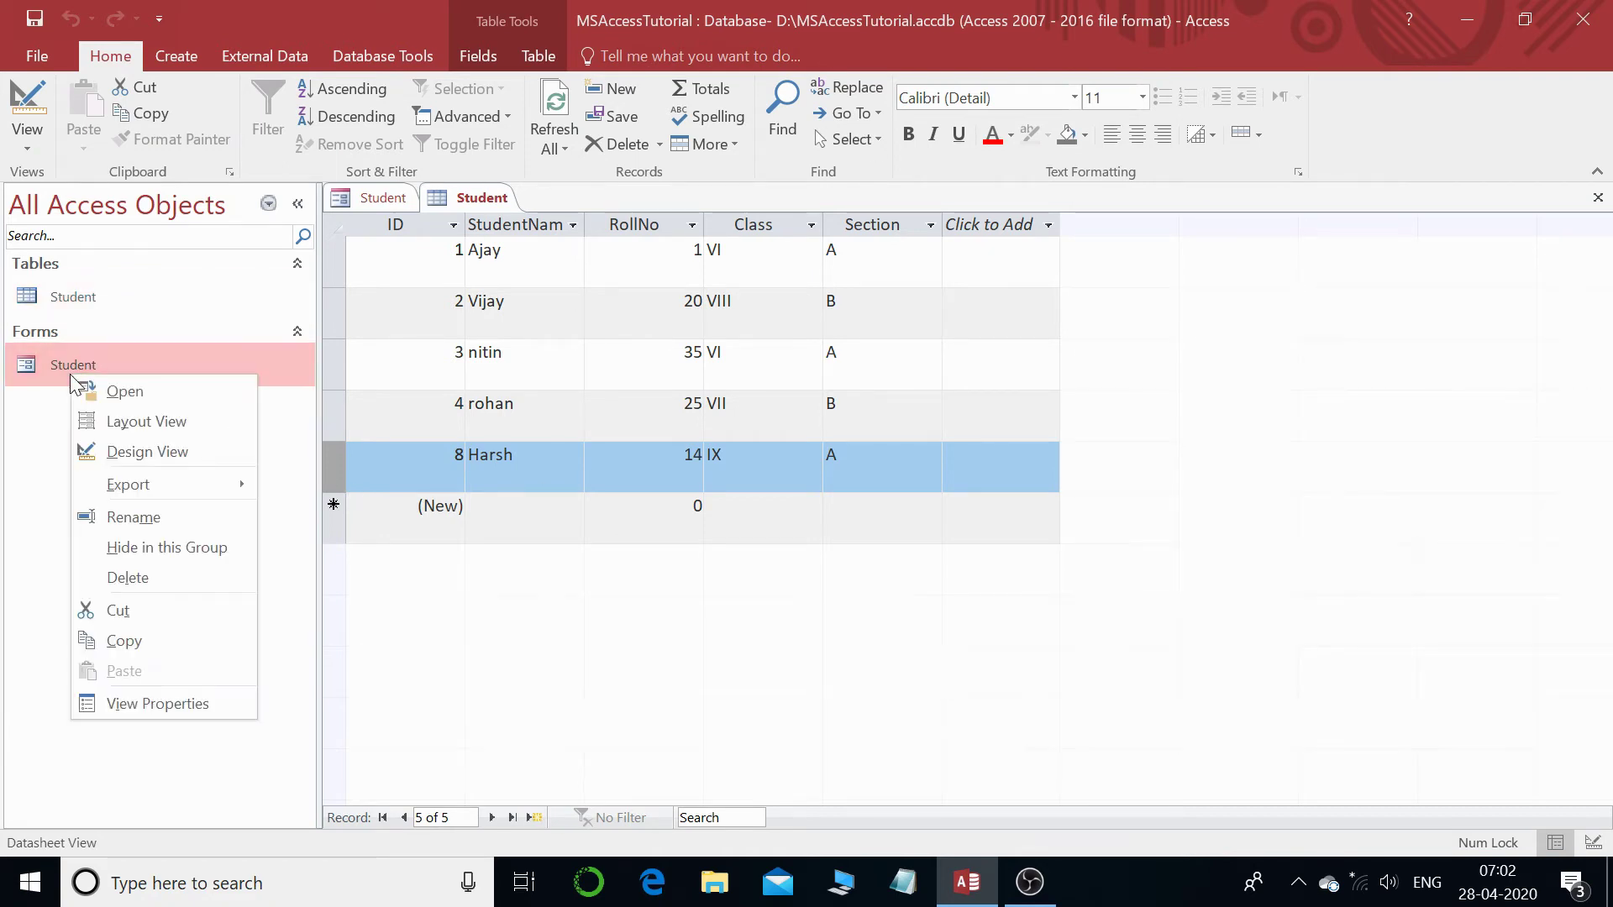
left_click(168, 453)
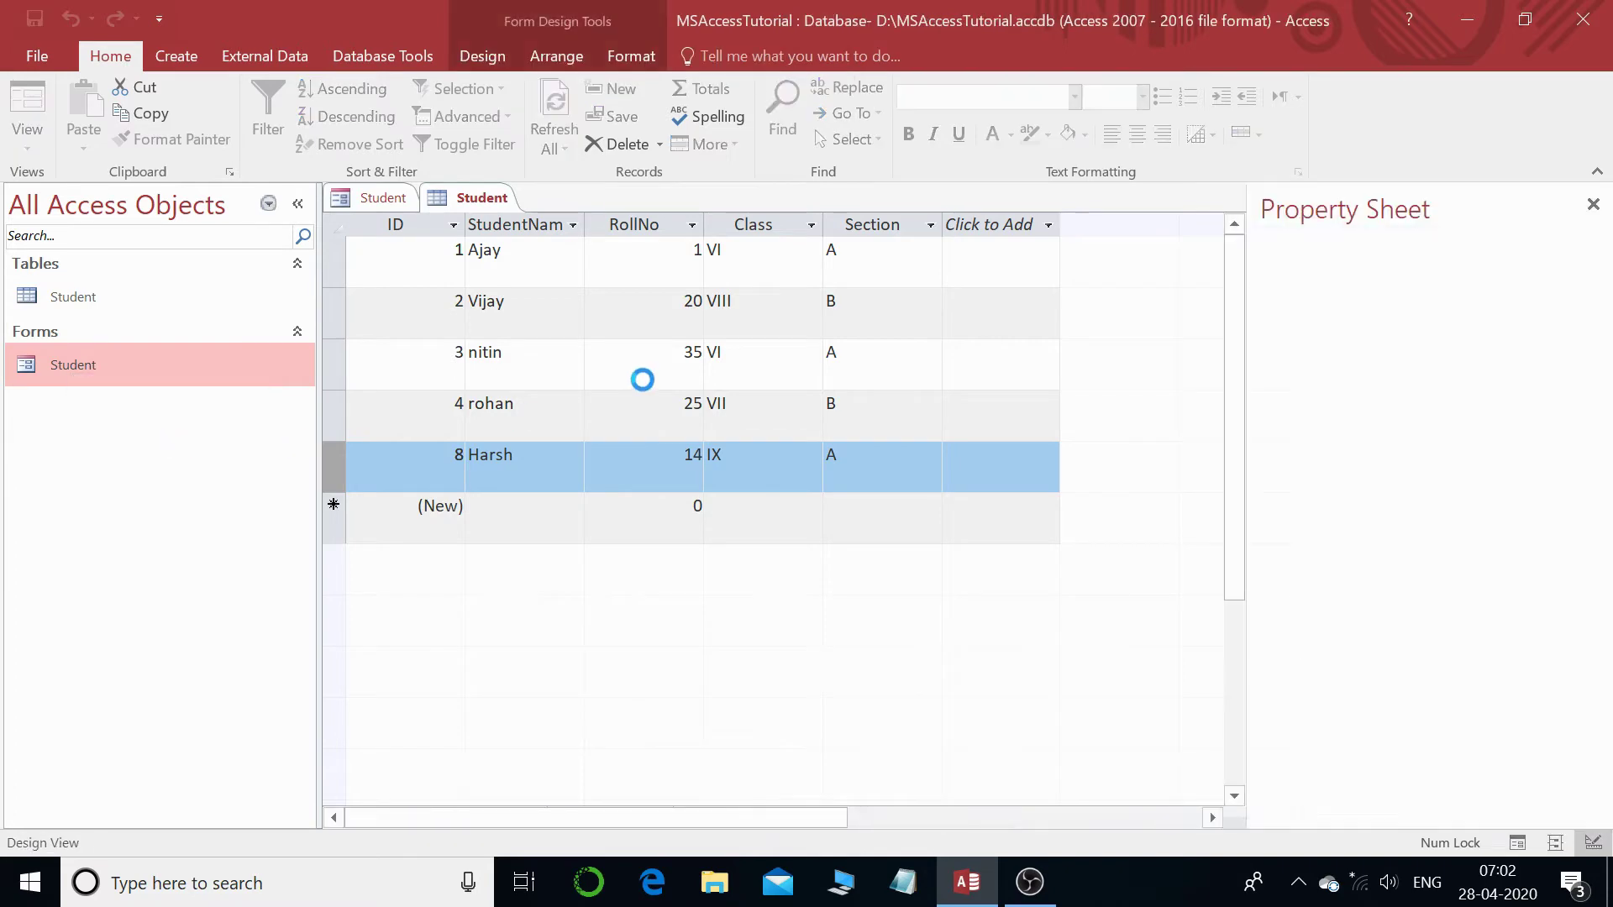
scroll(1237, 506, "down", 2)
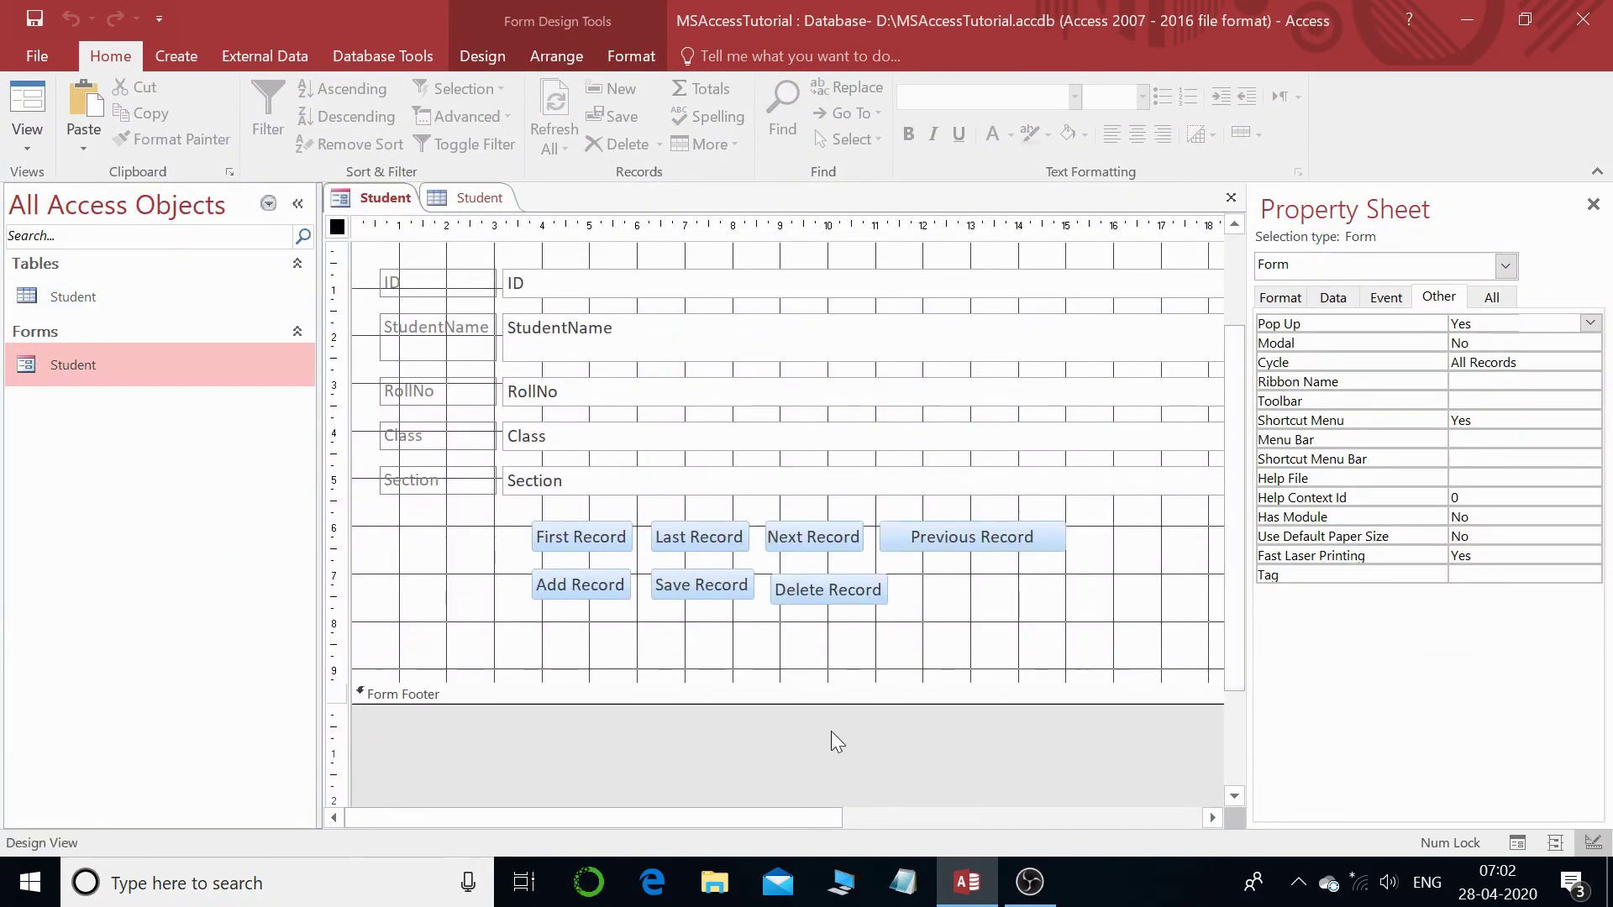
- Resize the form's Detail section to about 10.5 cm high to leave room below the command buttons
left_click_drag(820, 691, 800, 647)
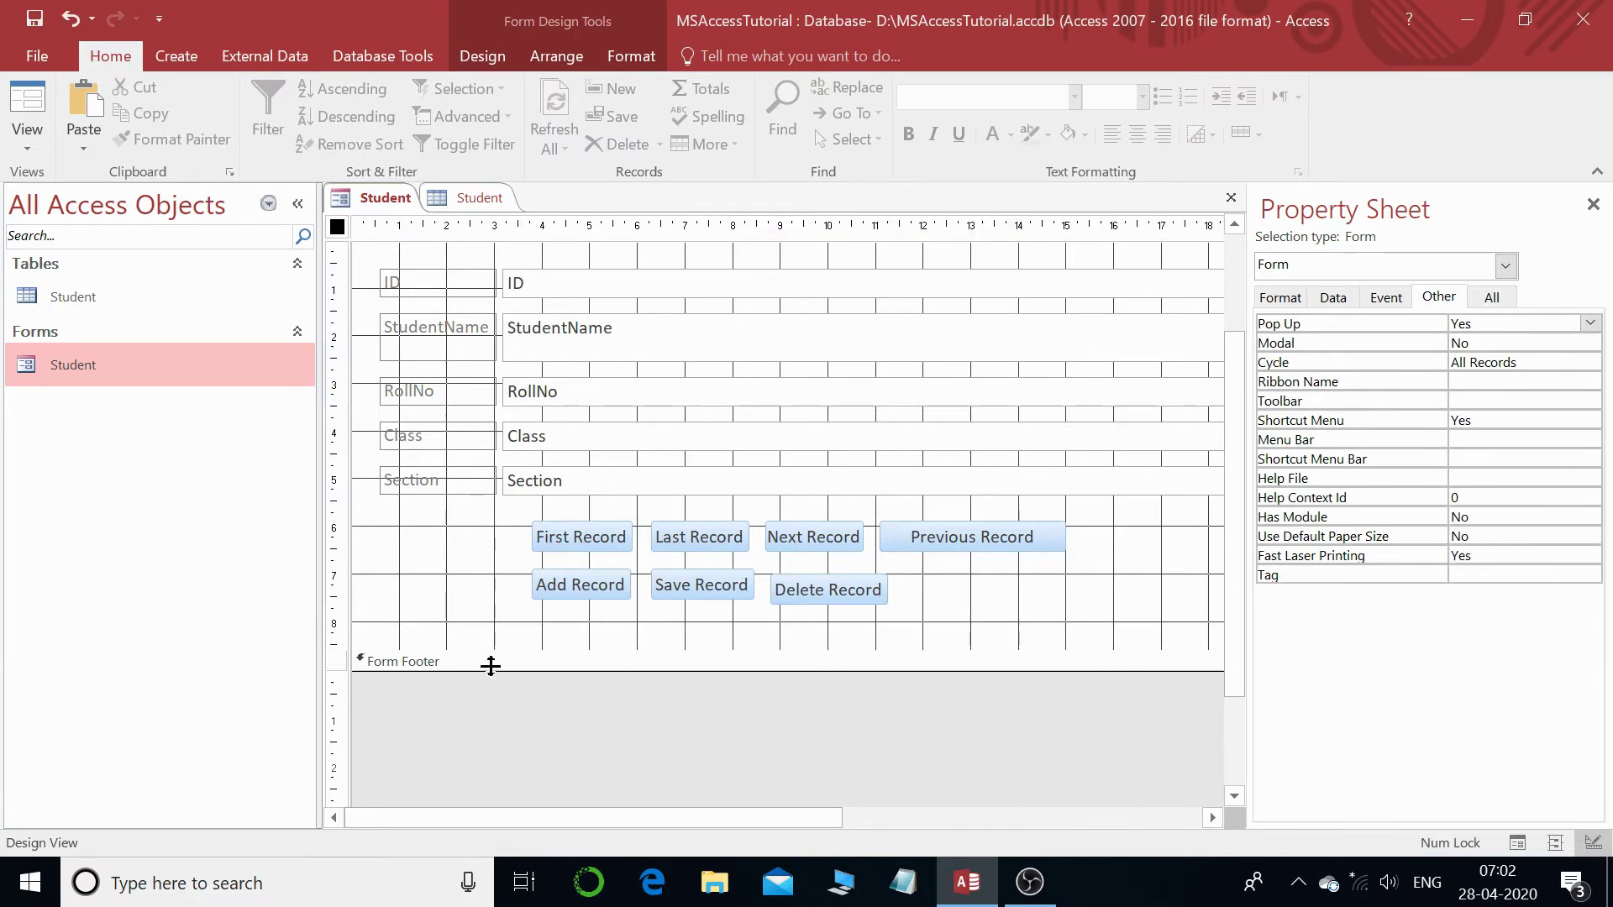
left_click_drag(630, 670, 575, 667)
left_click_drag(587, 652, 592, 750)
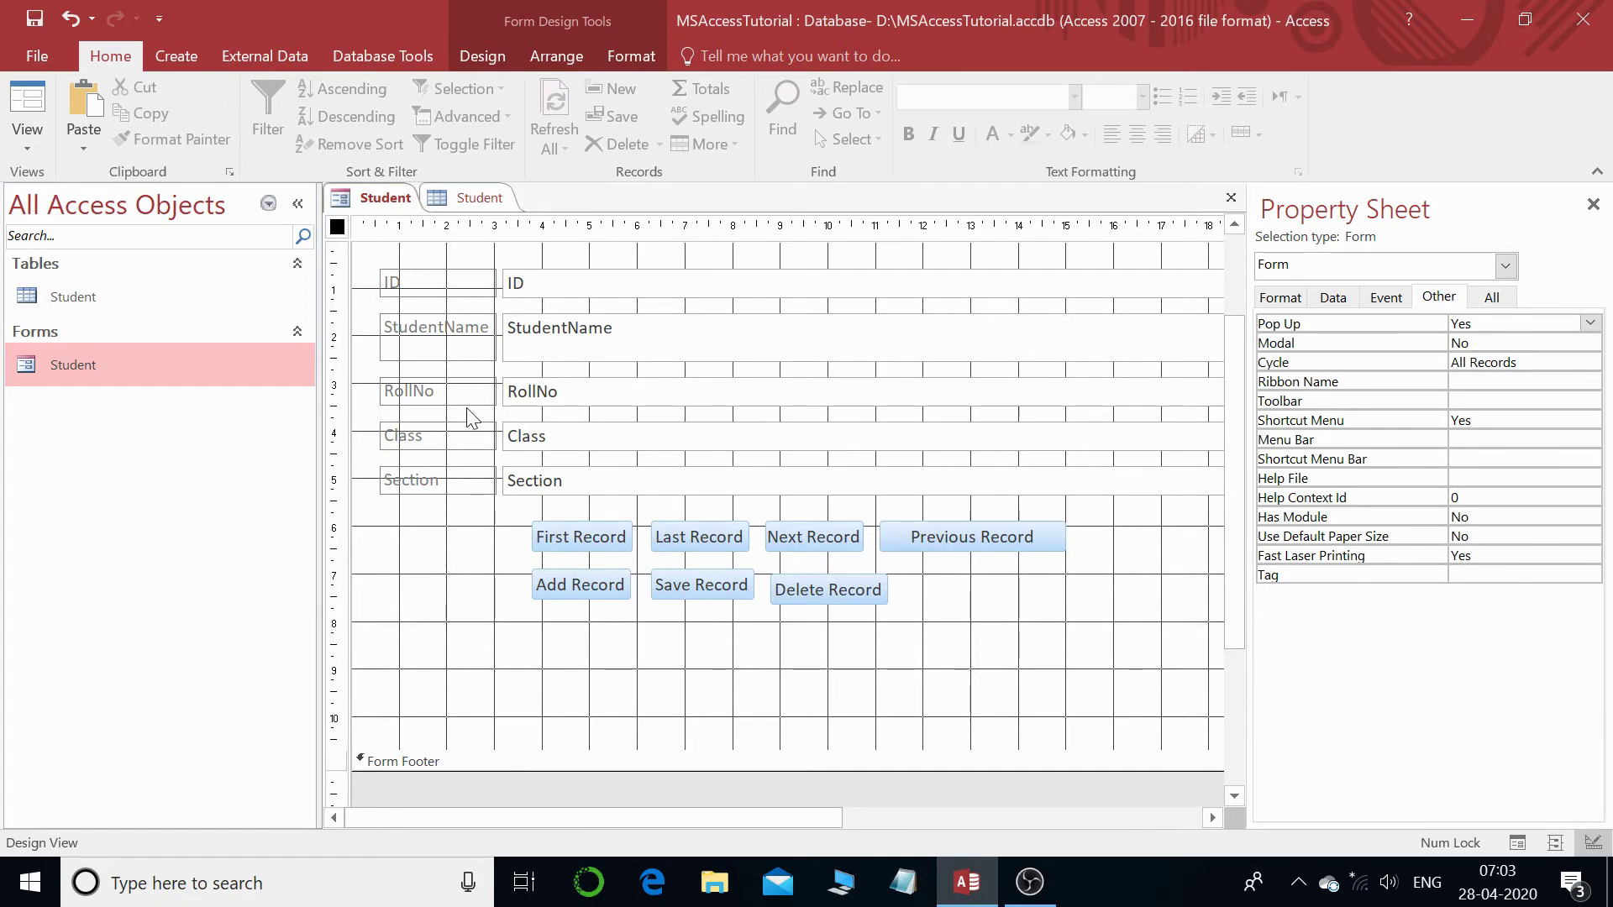
- Add a command button beside Delete Record with the Record Navigation action Find Record
left_click(484, 61)
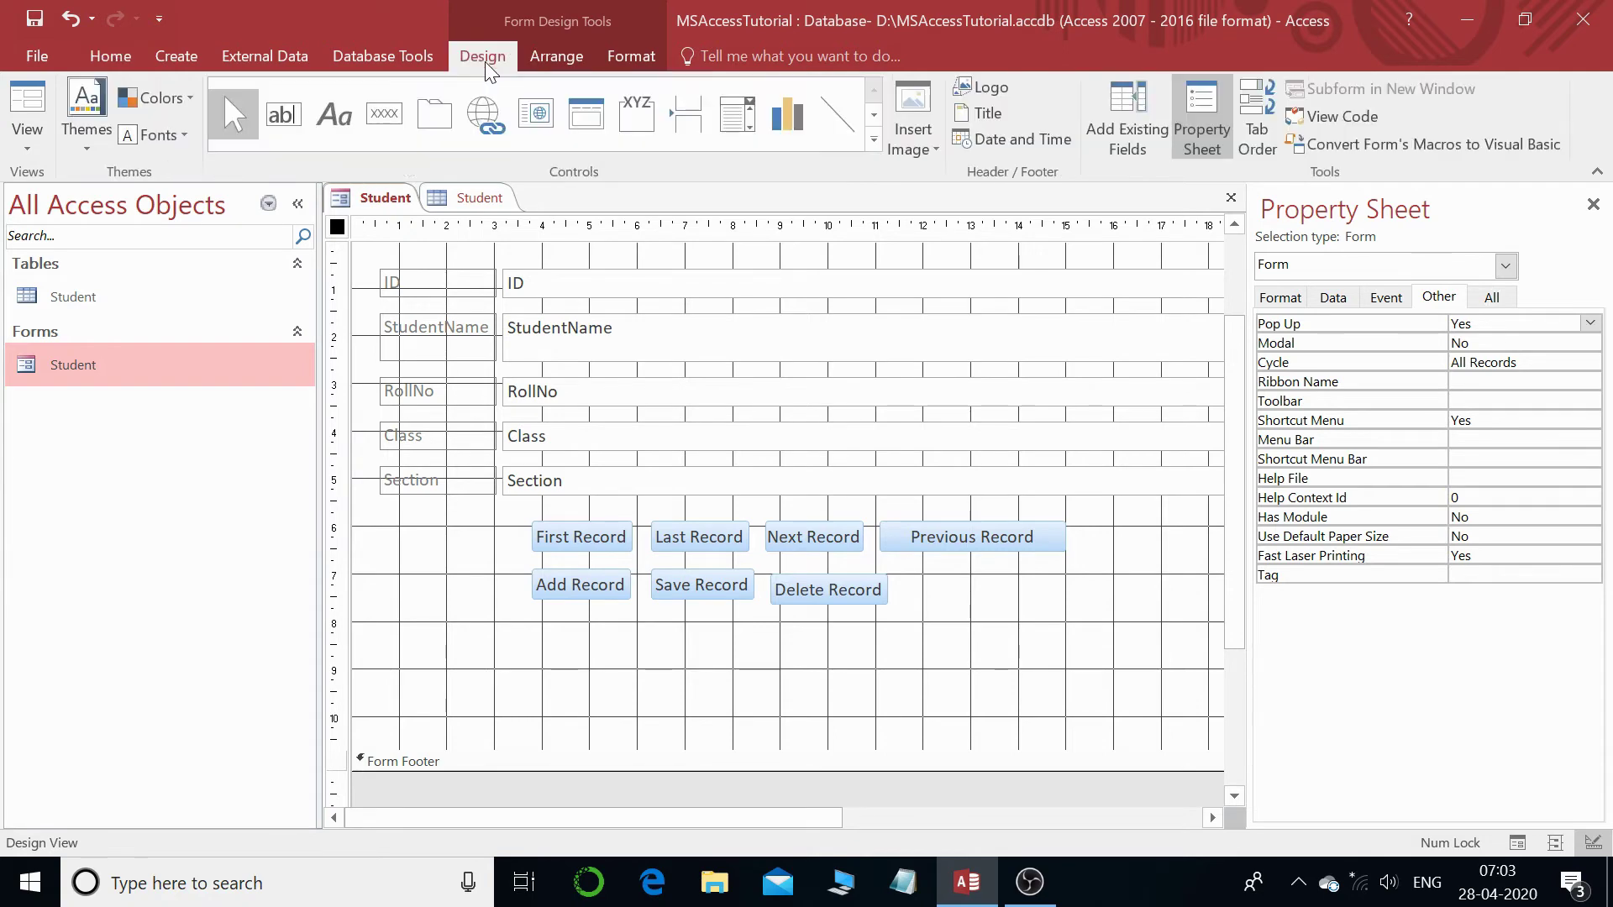
left_click(384, 113)
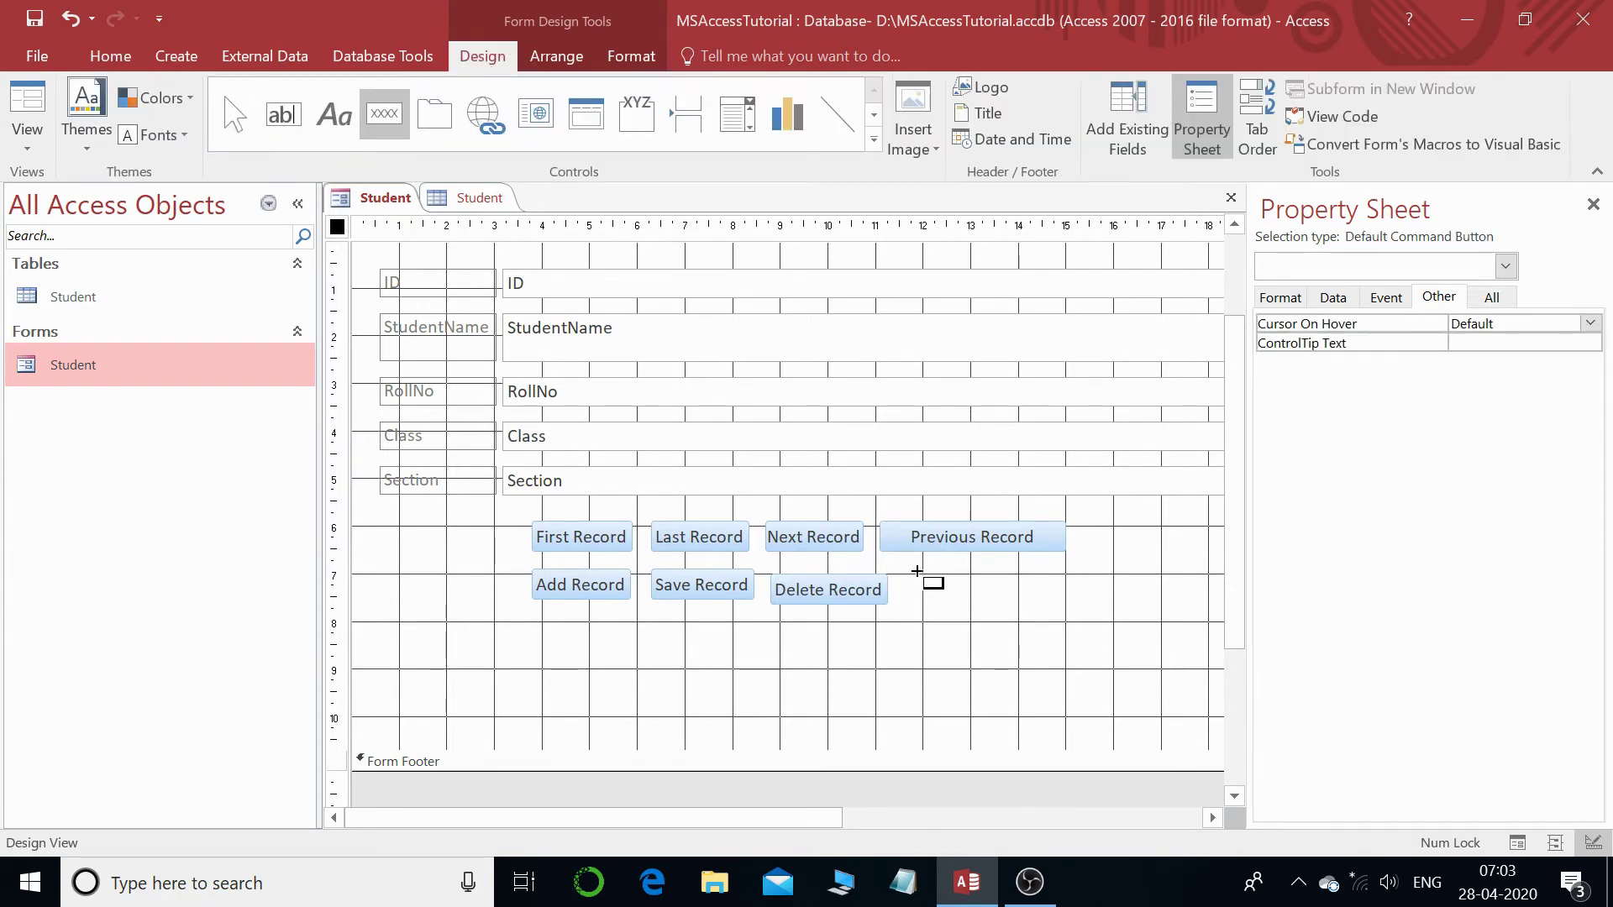
left_click_drag(916, 571, 1051, 622)
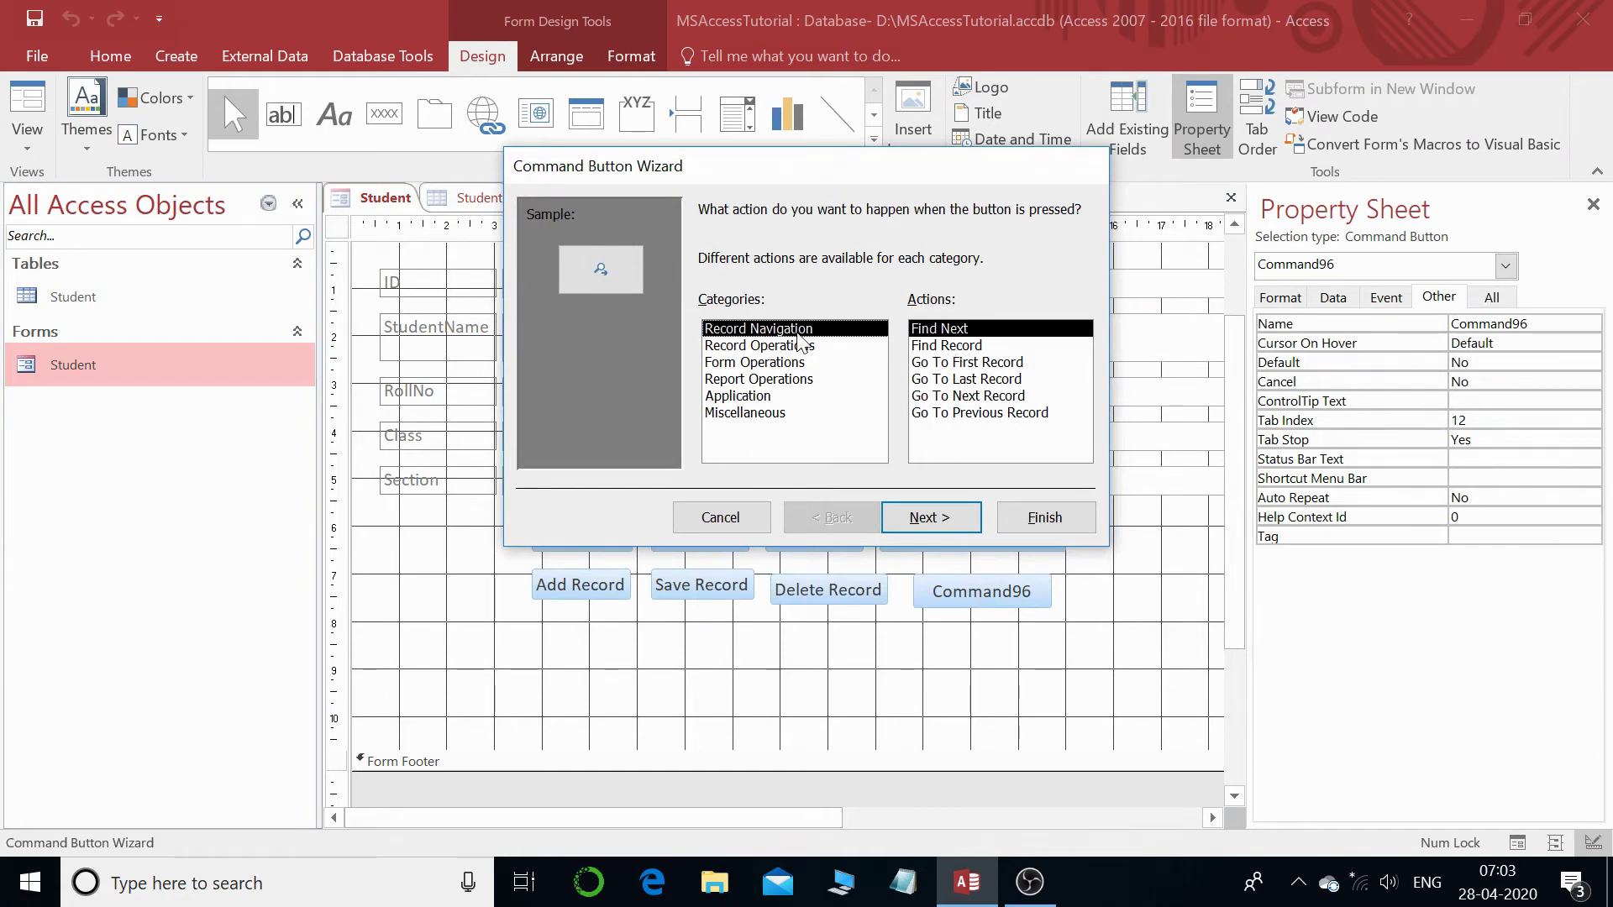
left_click(951, 346)
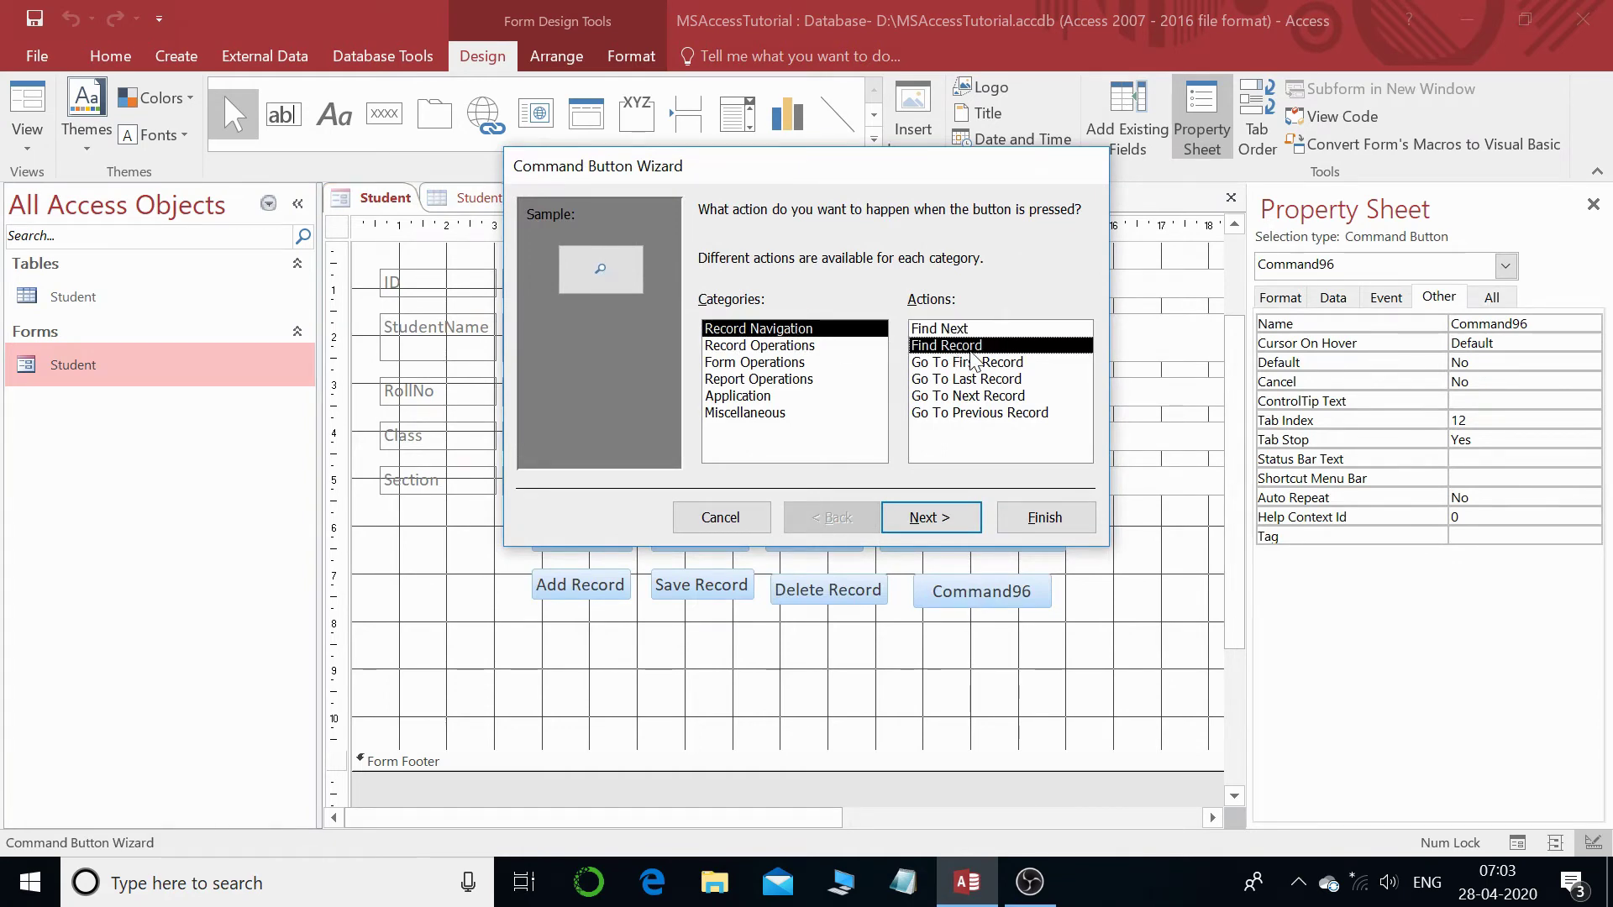
left_click(927, 517)
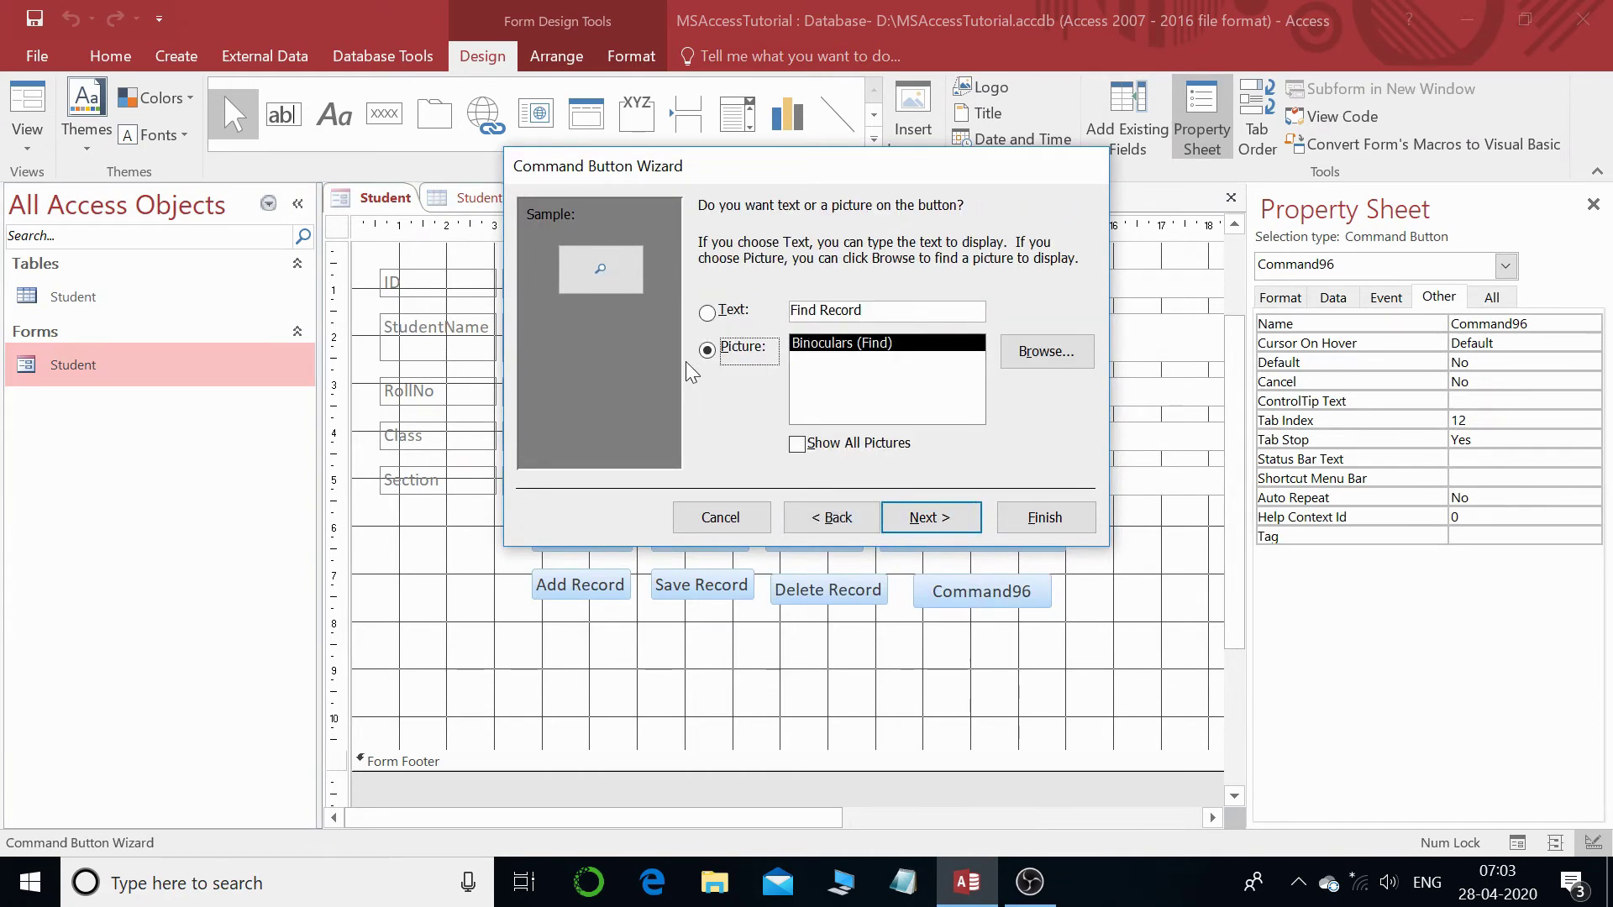
- Give the new button the text caption Find Record, name it Find_Record and finish the wizard
left_click(707, 312)
left_click(930, 517)
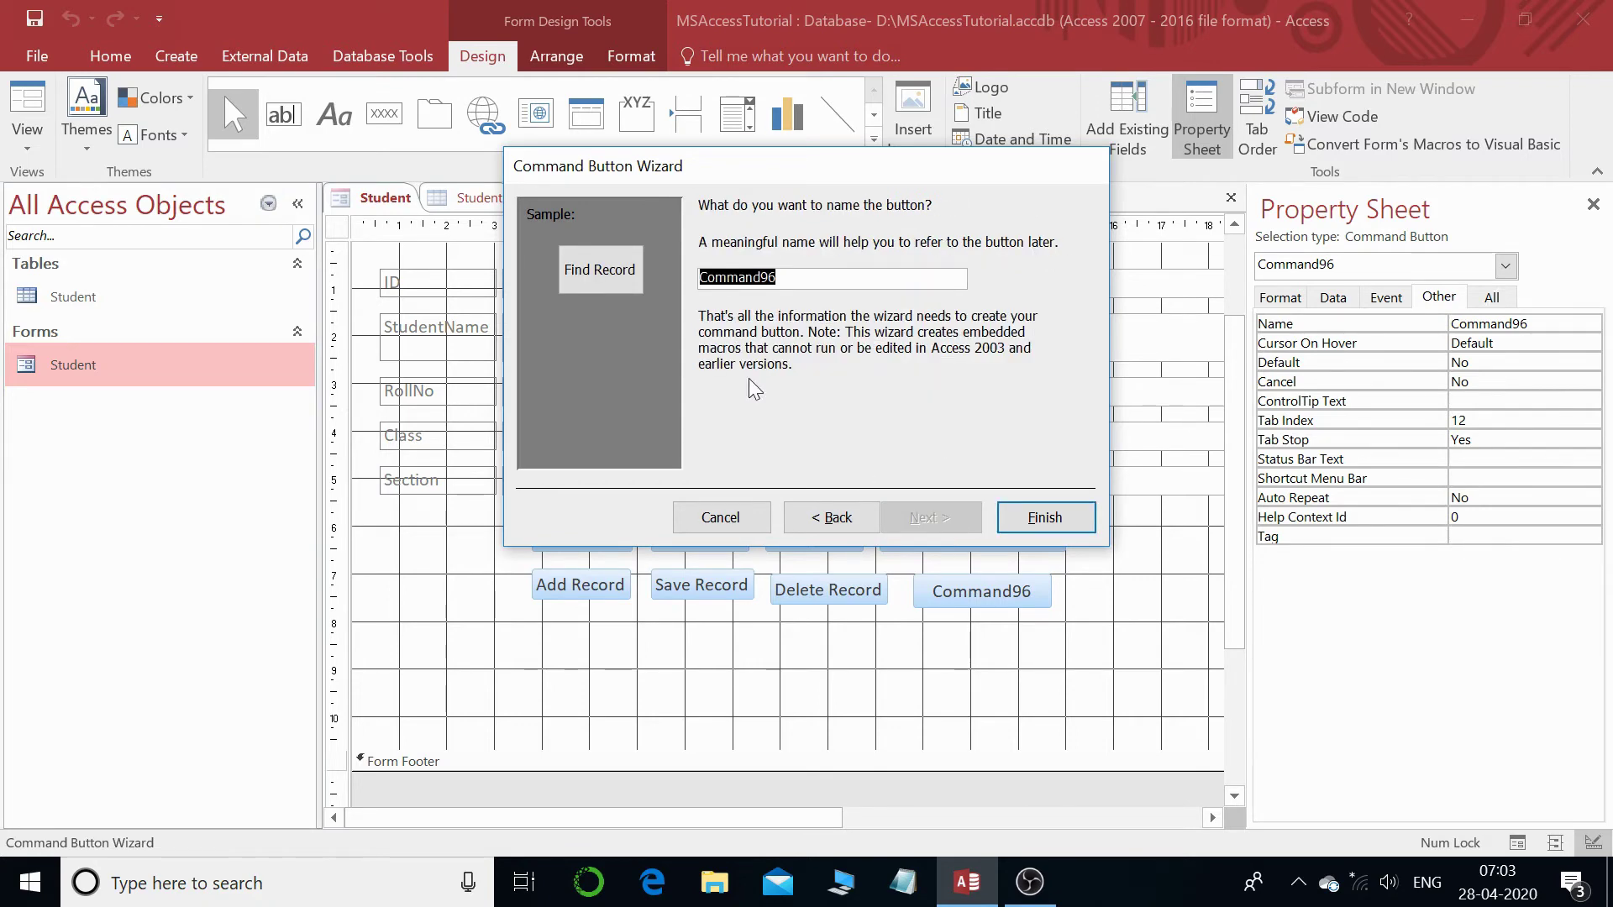
type("F")
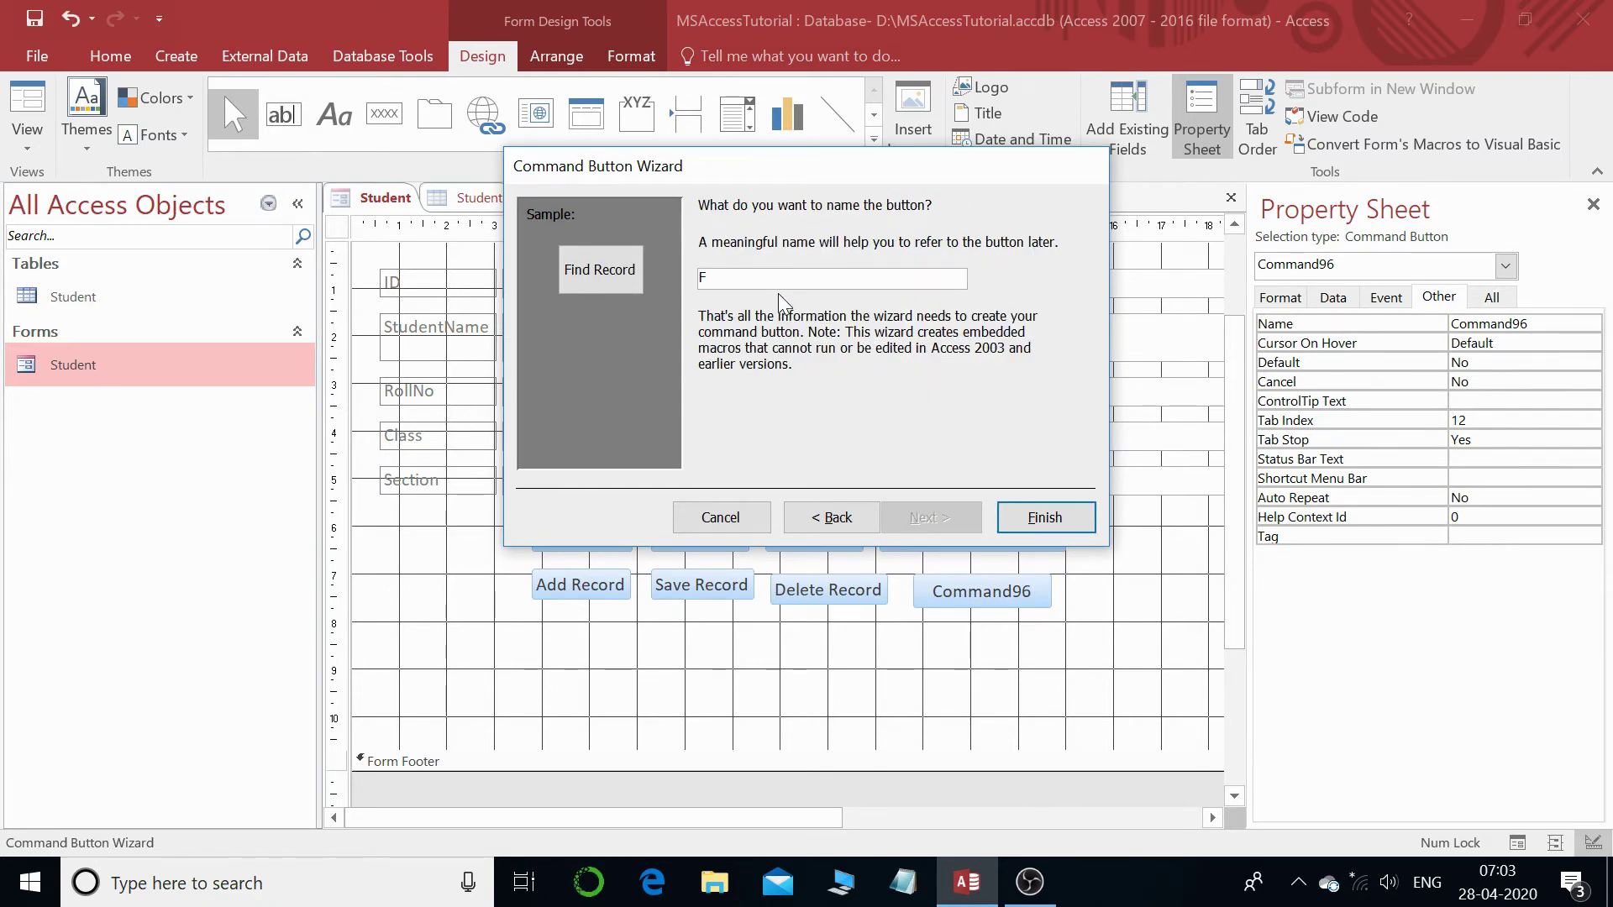
type("ind_Record")
left_click(1044, 517)
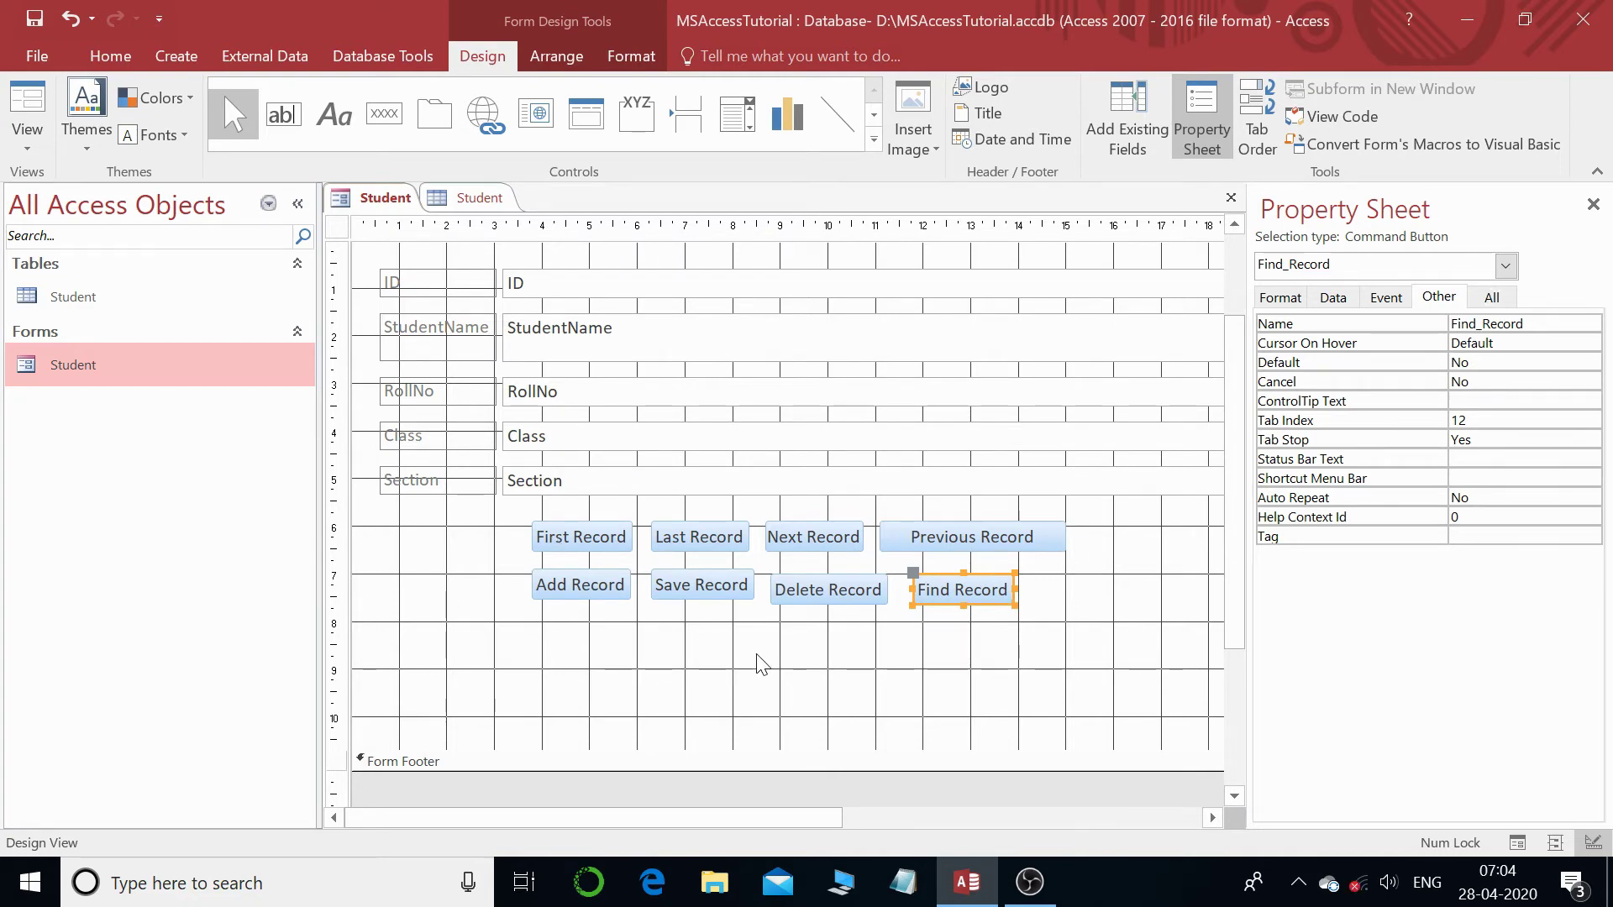
- Show the form in Form View and try Find Record on StudentName, moving the find dialog higher before closing it
key("F5")
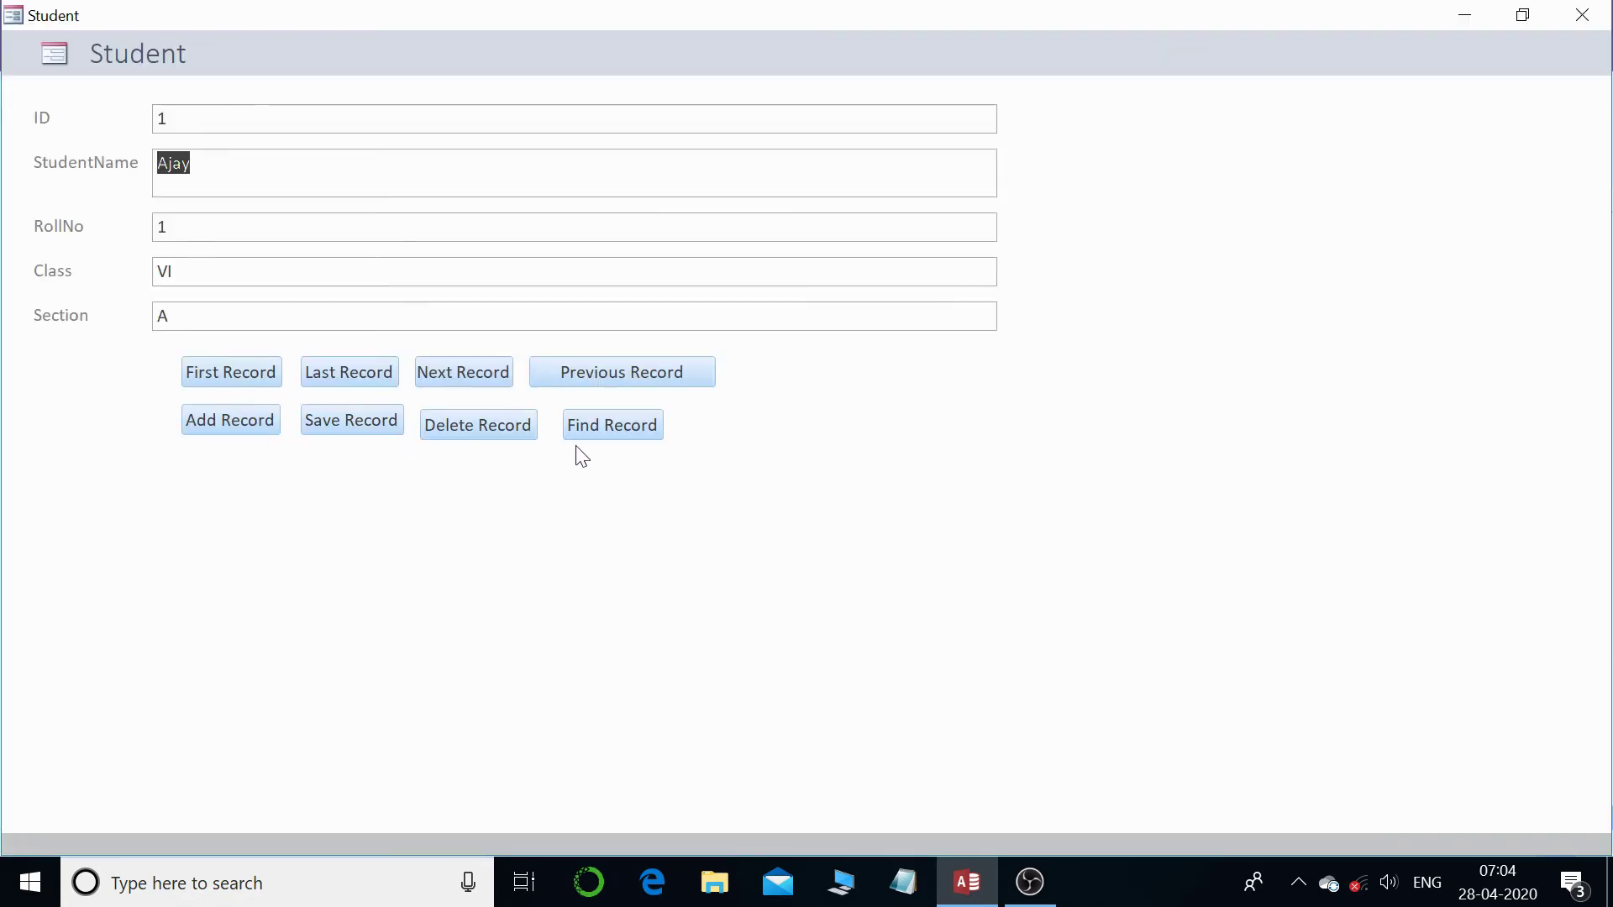
left_click(607, 426)
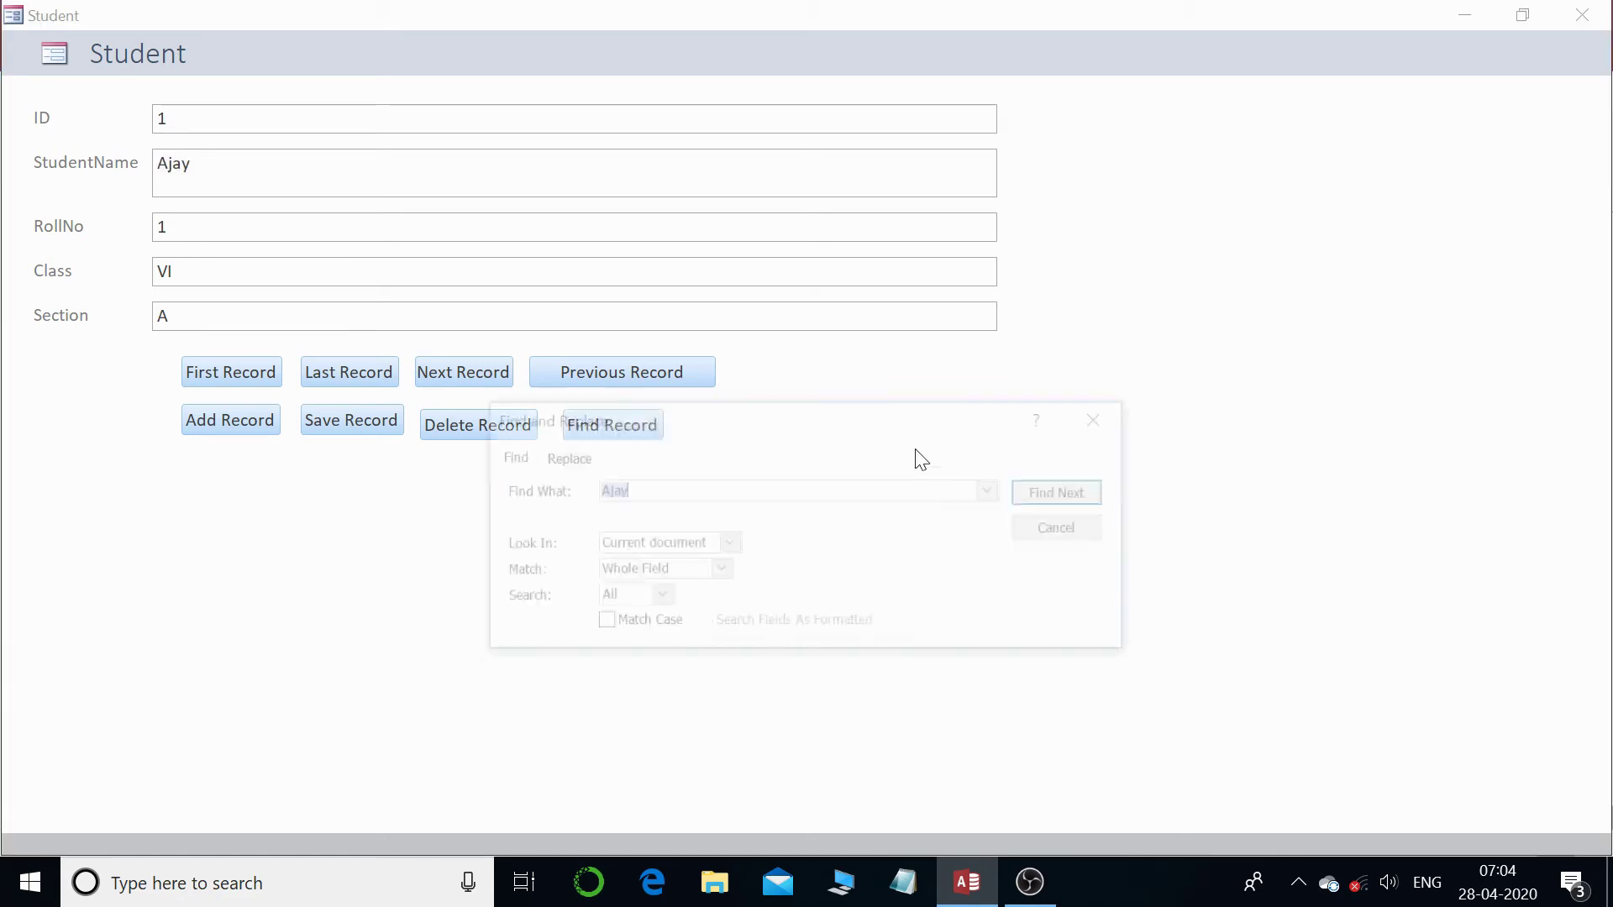
left_click_drag(858, 435, 813, 182)
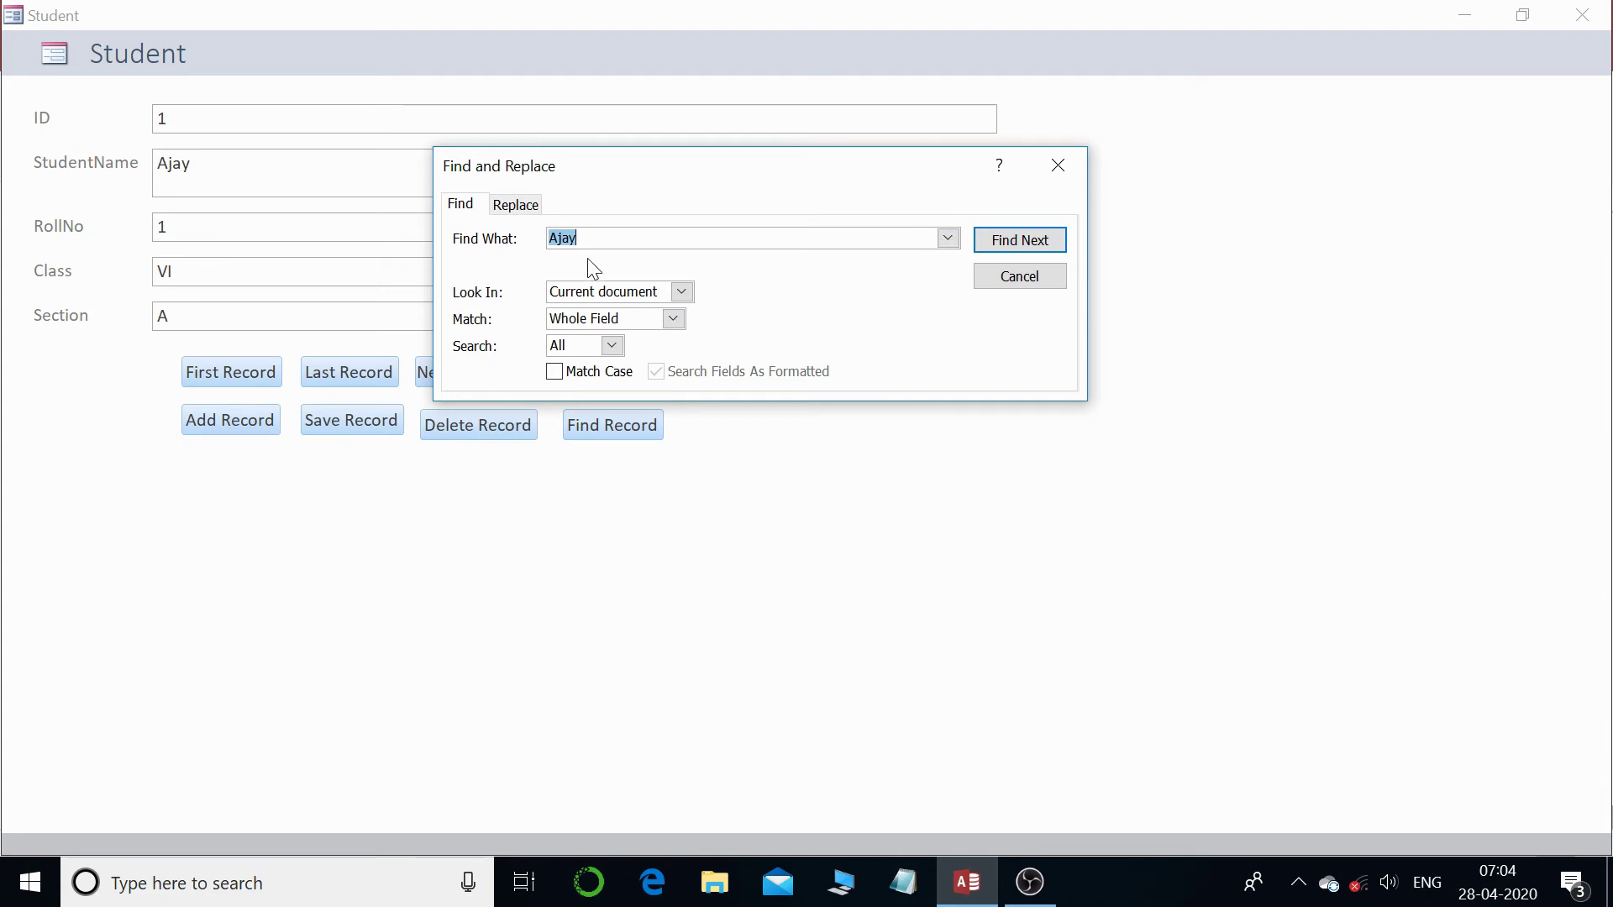
left_click(1088, 172)
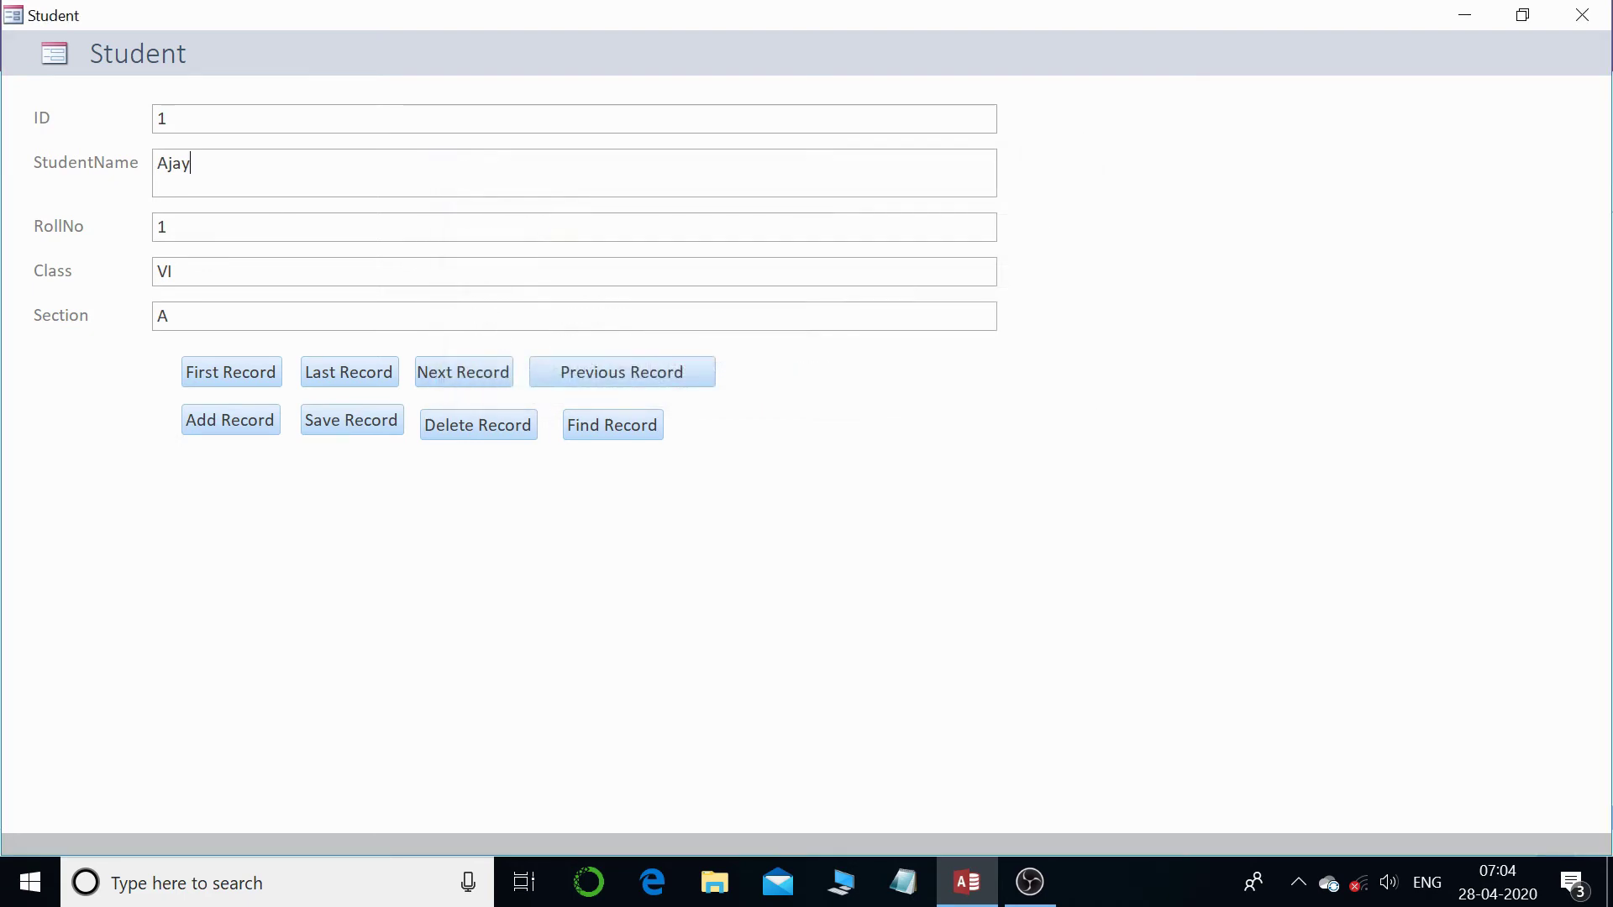
- Bring up Find Record from the StudentName and Class fields to compare the prefilled search text, closing the dialog each time
left_click(600, 427)
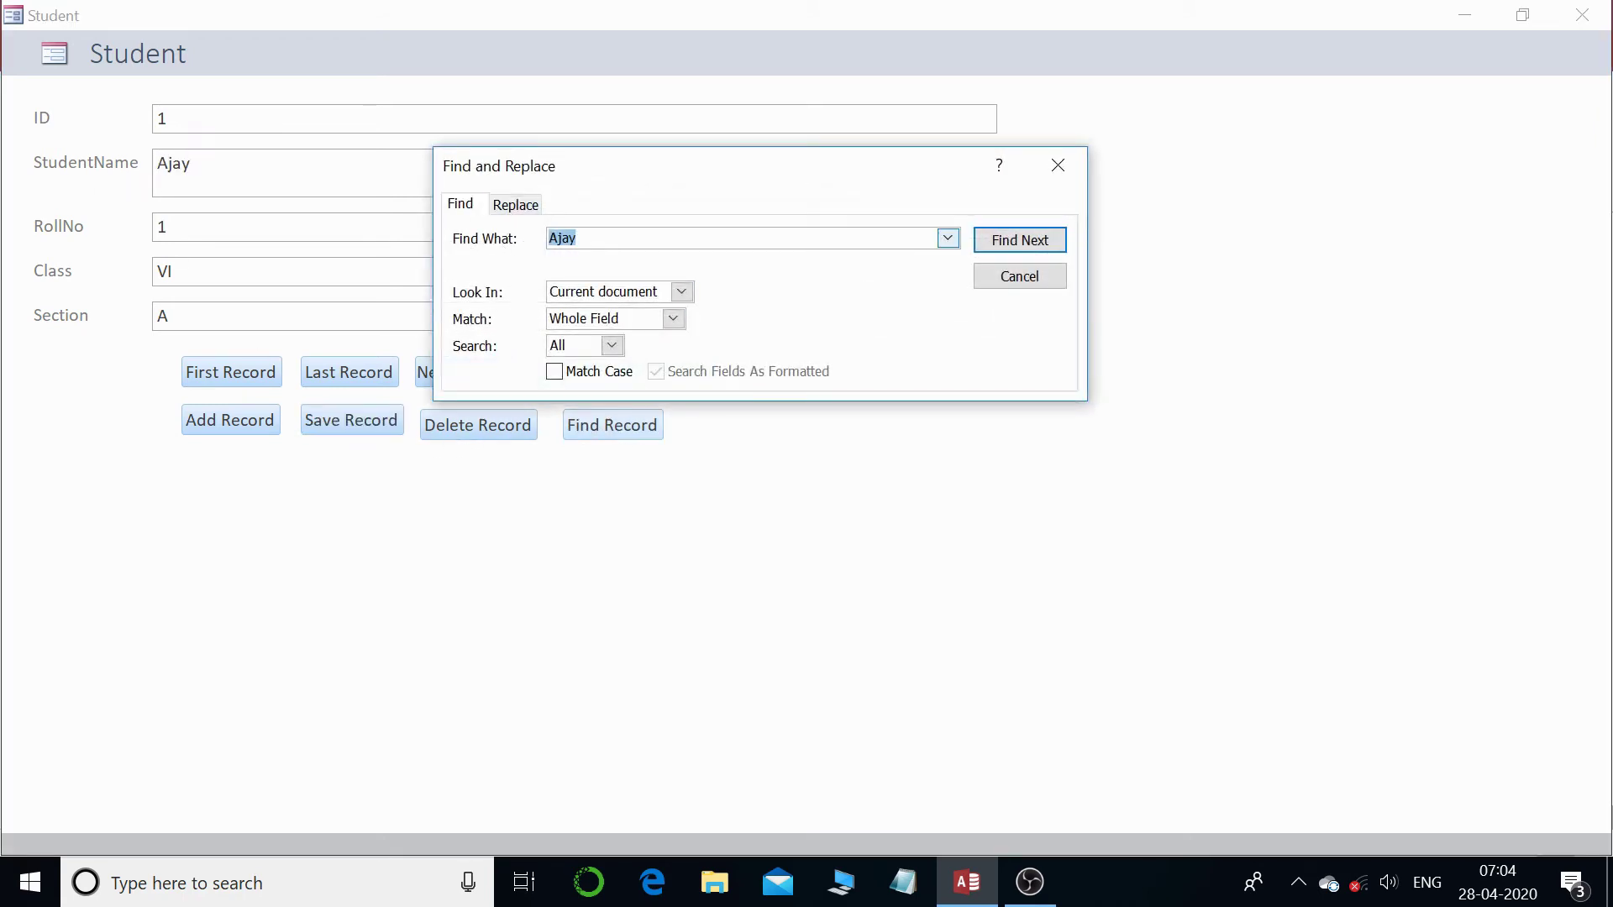
left_click(1058, 166)
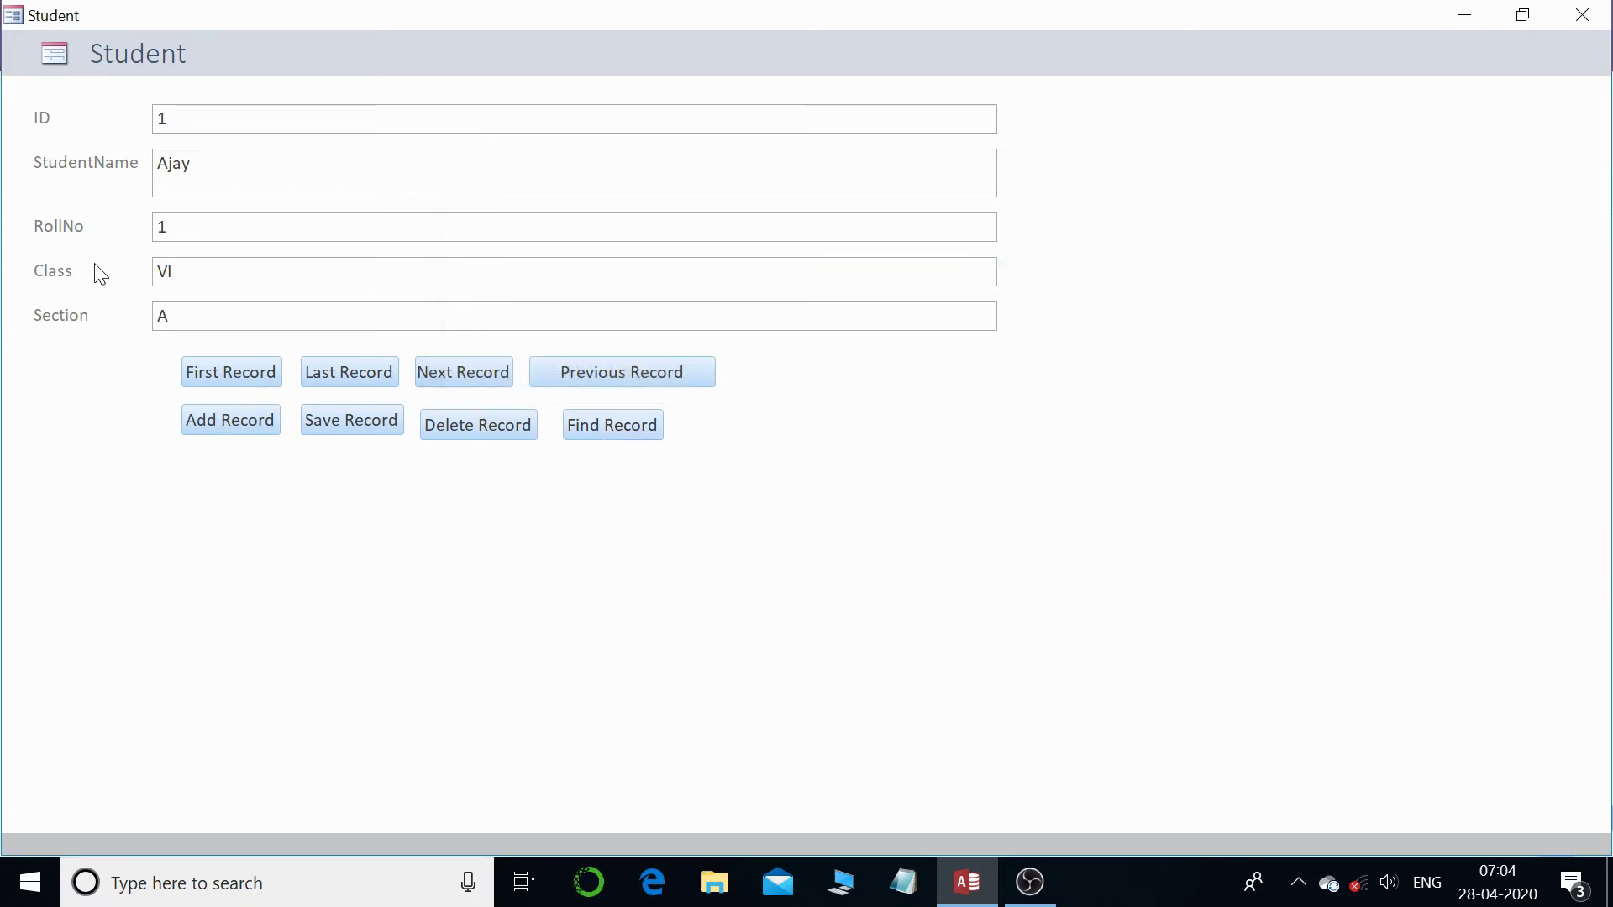
left_click(609, 430)
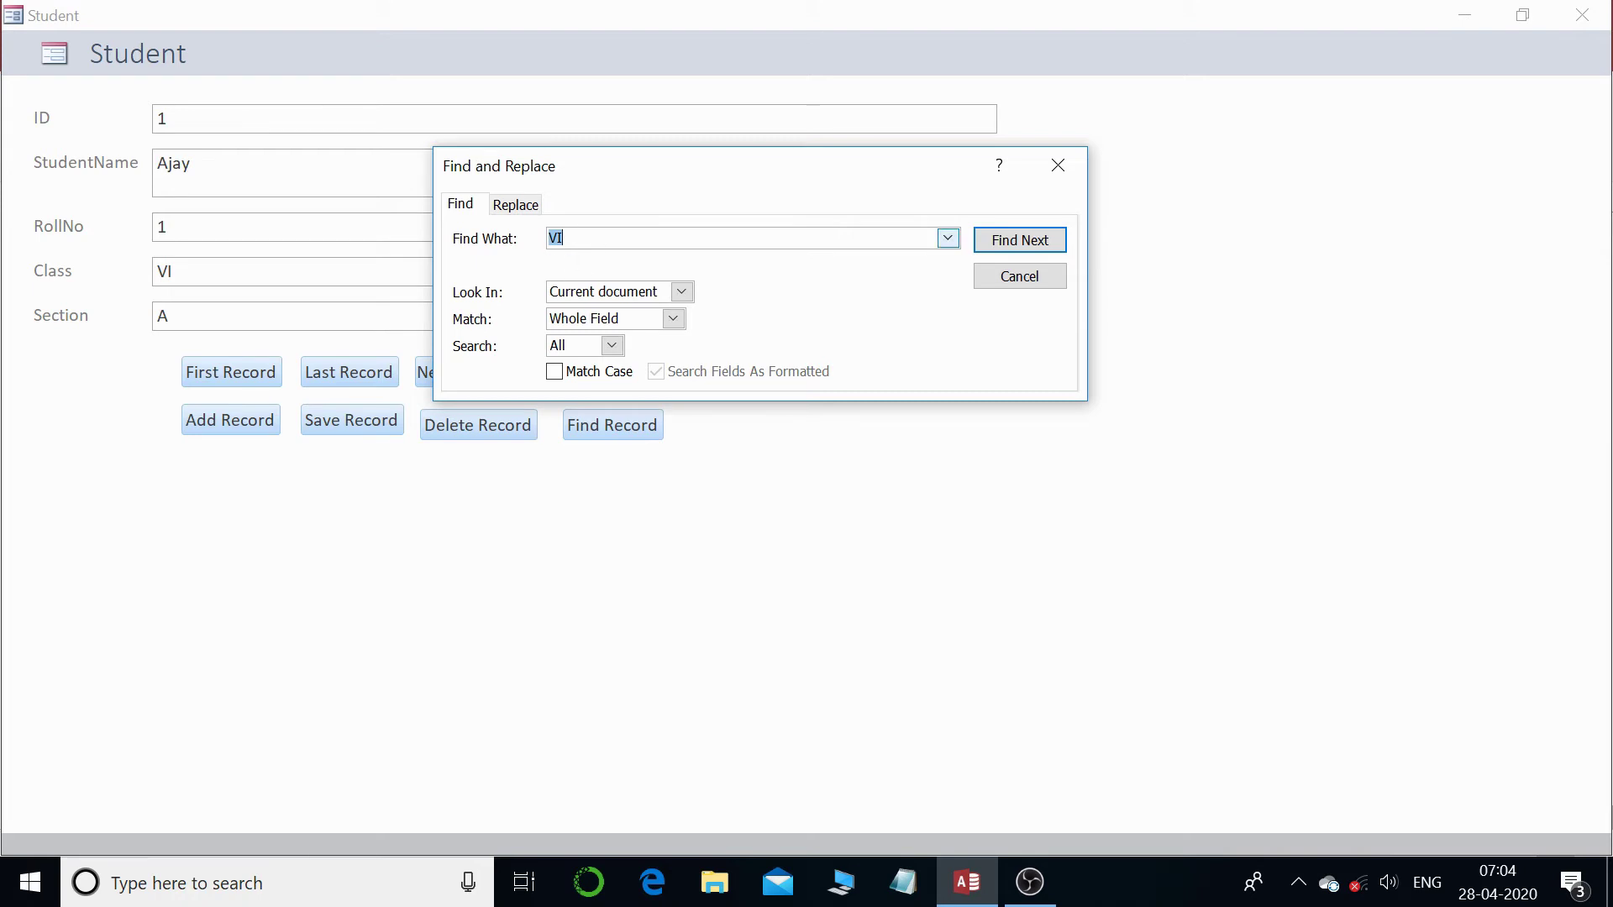
left_click(1058, 165)
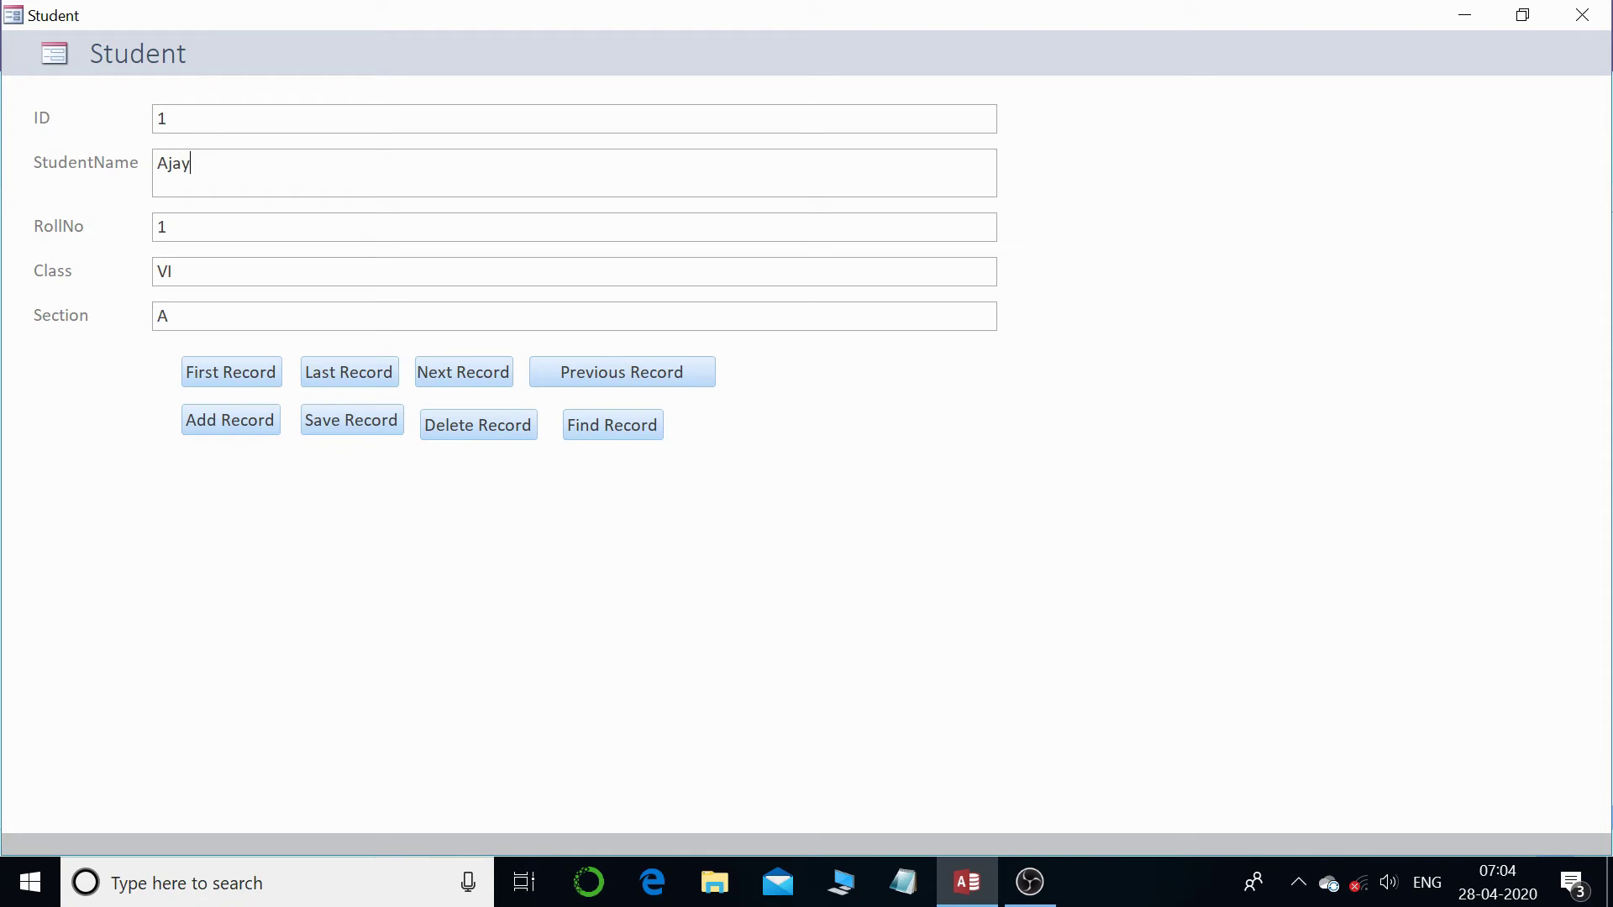
- Search the current document for the first student's name with Find Record, dismissing the messages
left_click(607, 427)
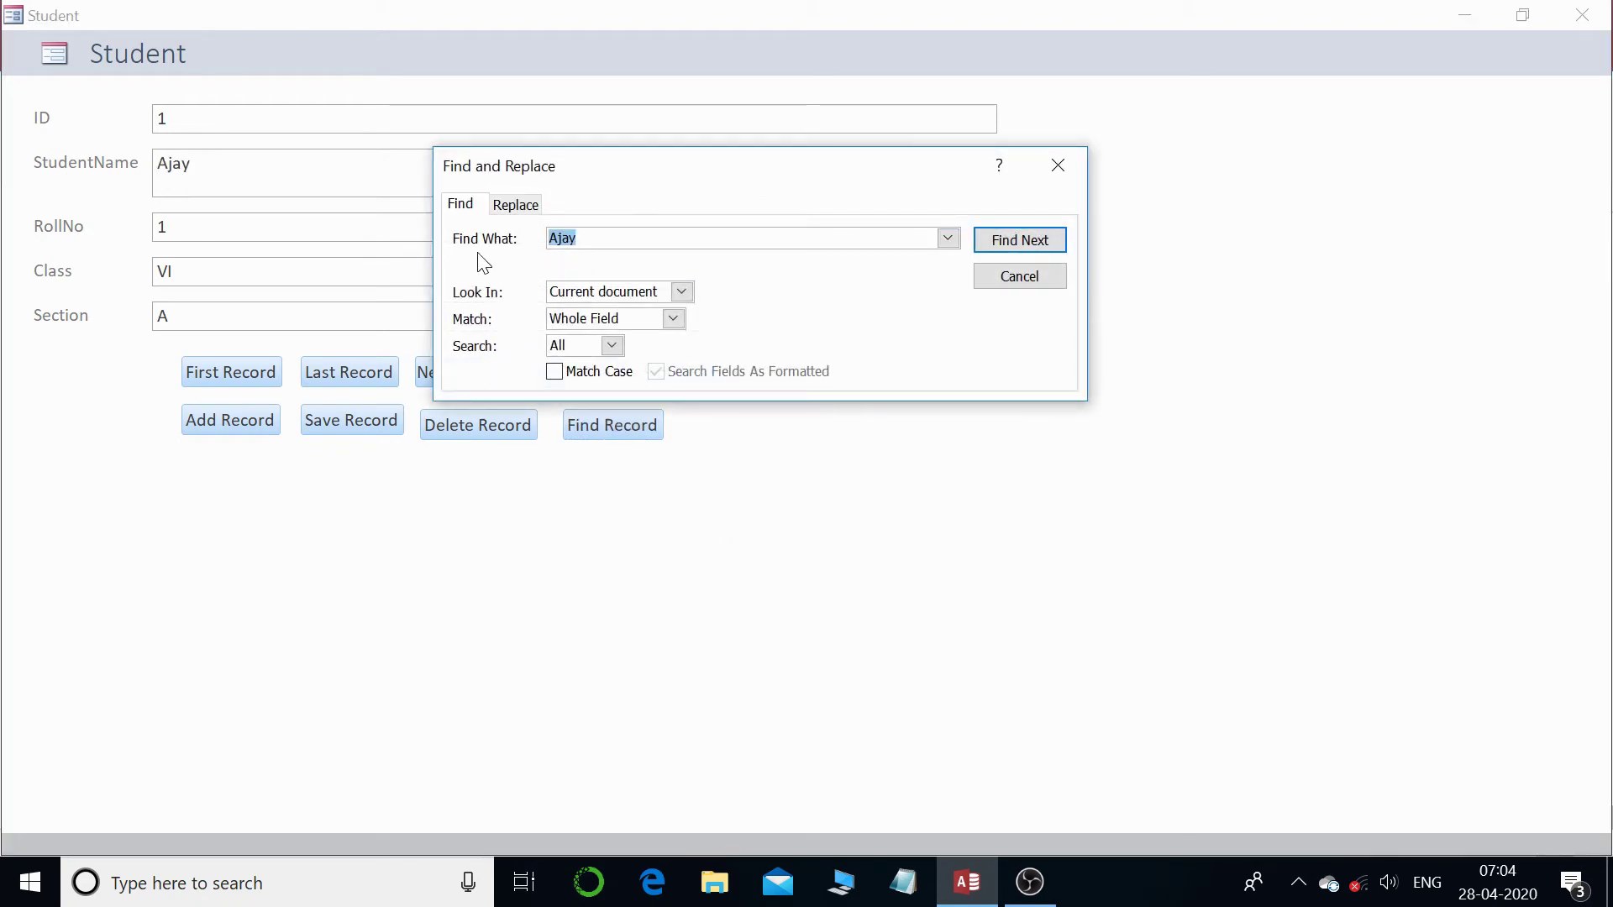
left_click(1021, 244)
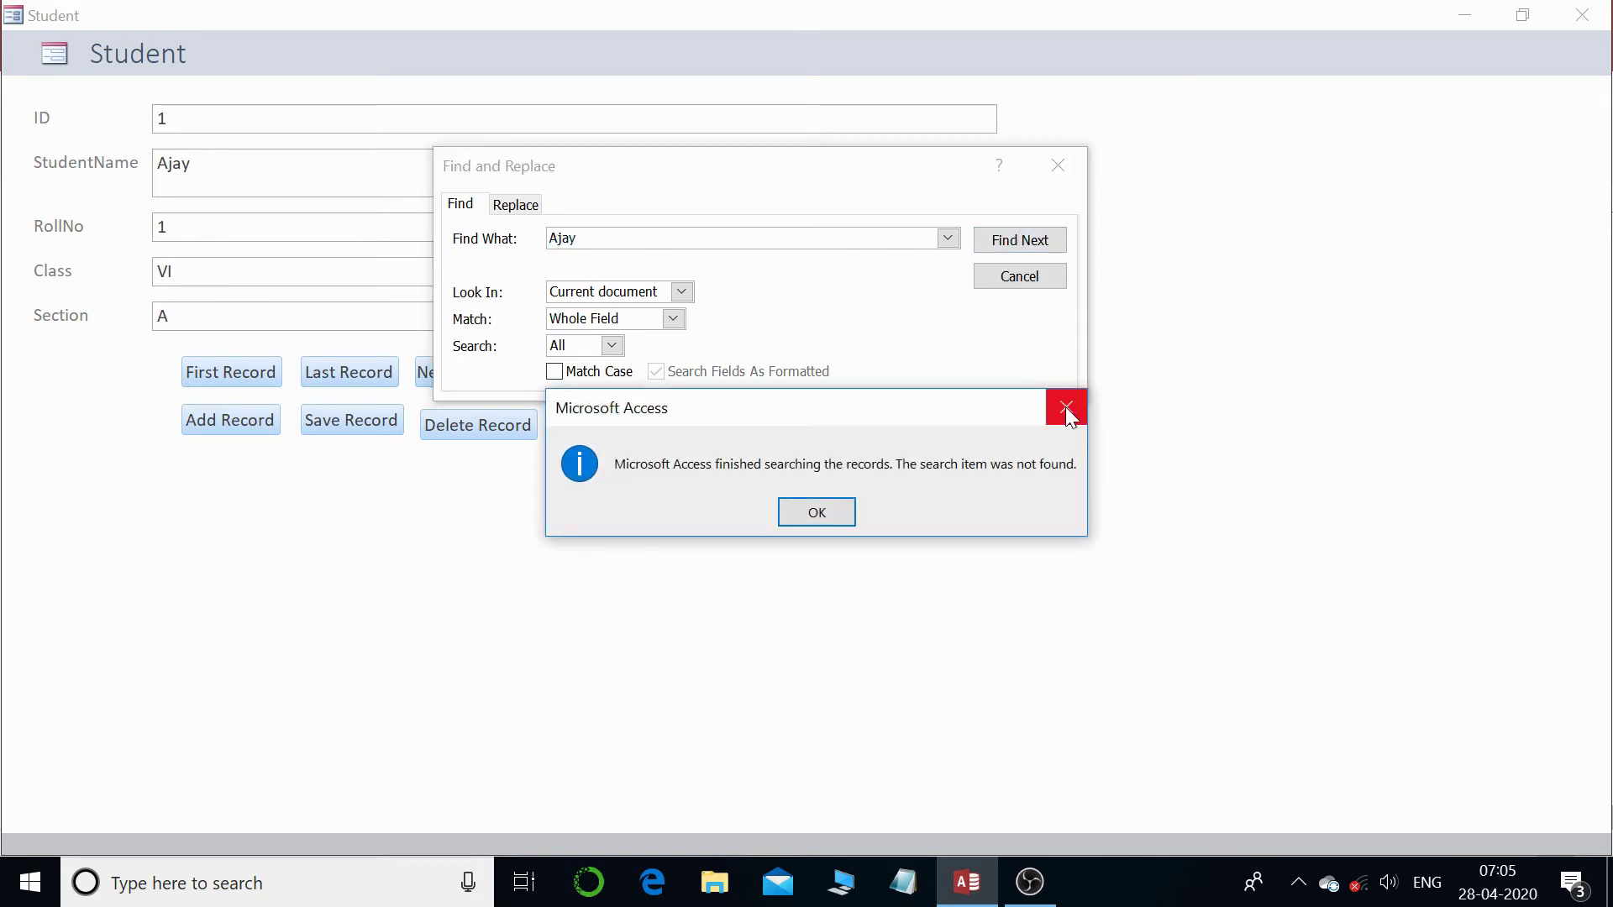
left_click(1065, 407)
left_click(1013, 246)
left_click(1065, 407)
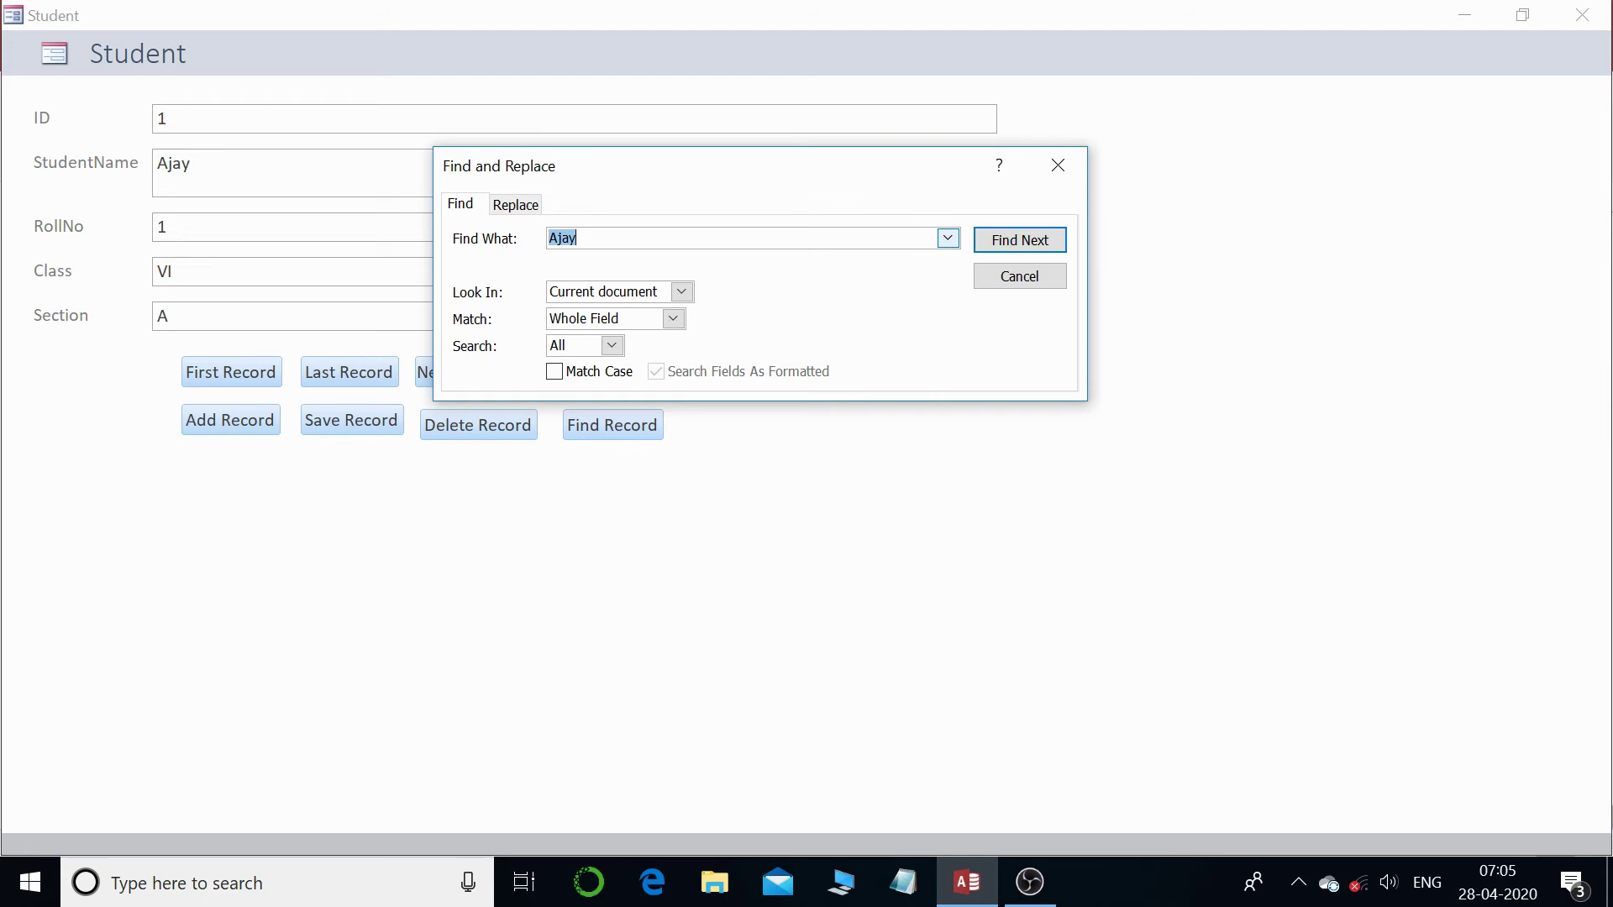
- Try the Current field and Current document options for the search scope, leaving it on Current document
key("End")
key("shift+Home")
left_click(682, 291)
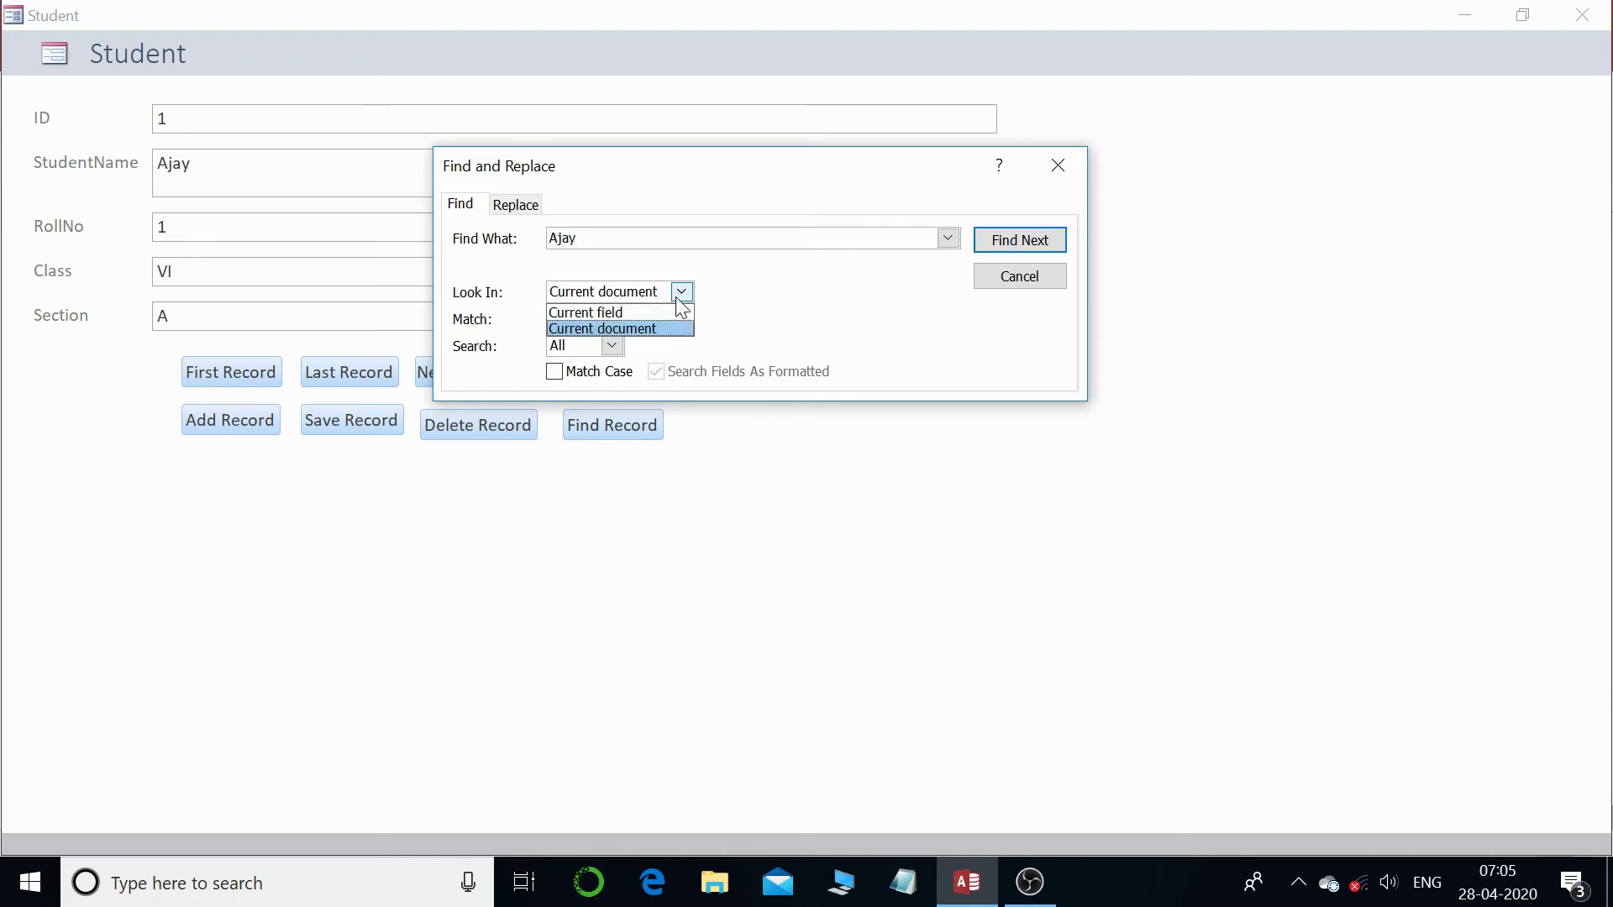
left_click(664, 309)
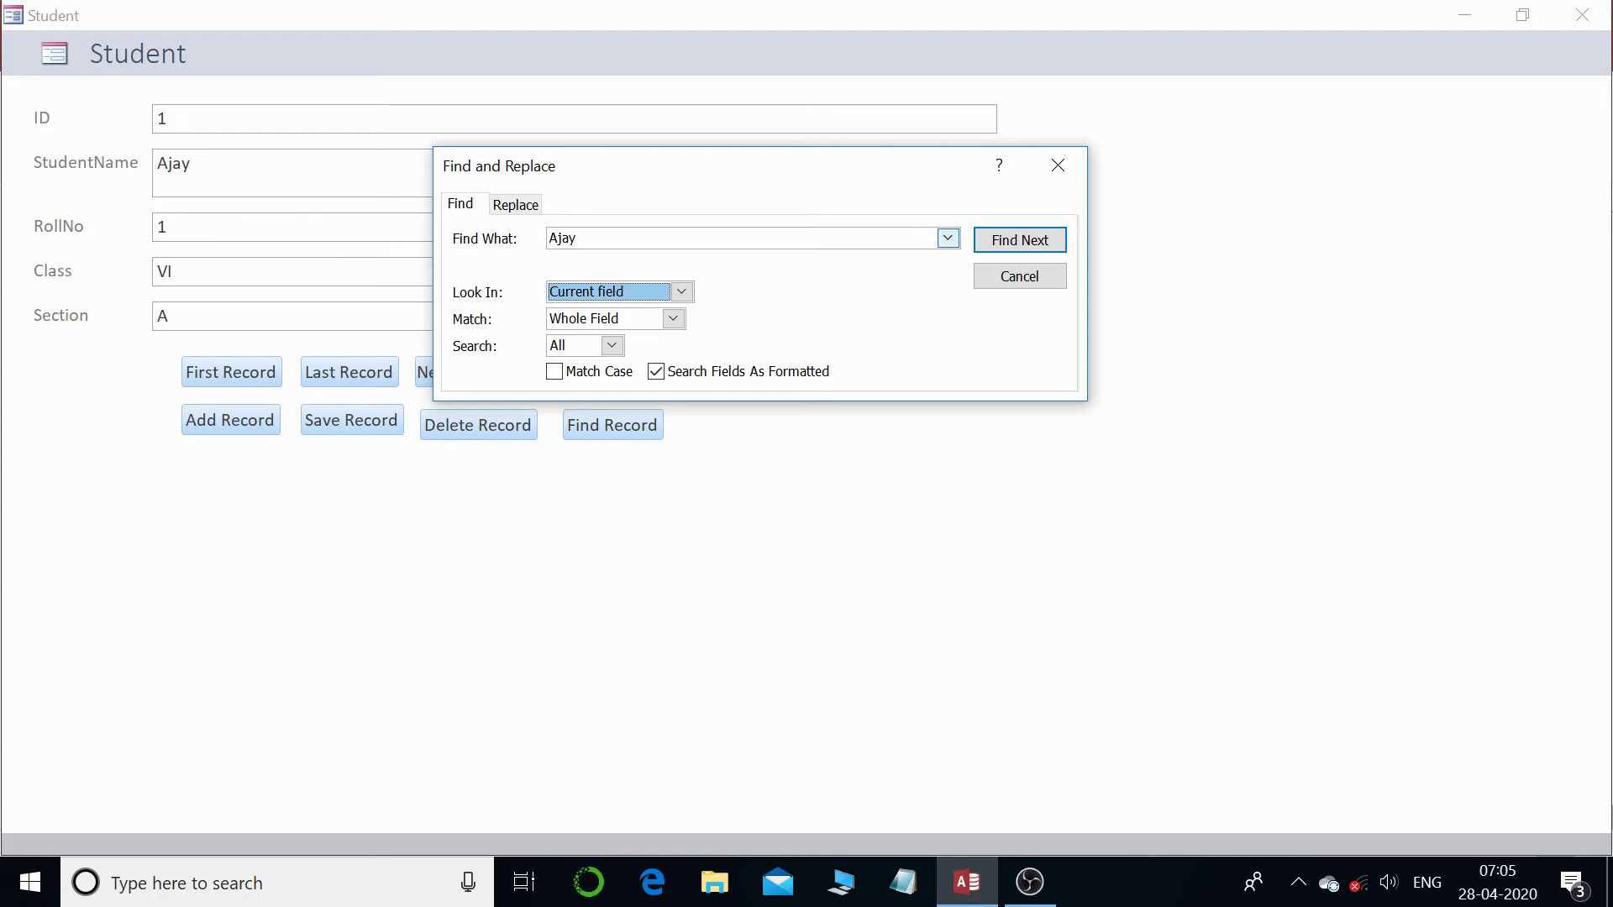
left_click(573, 240)
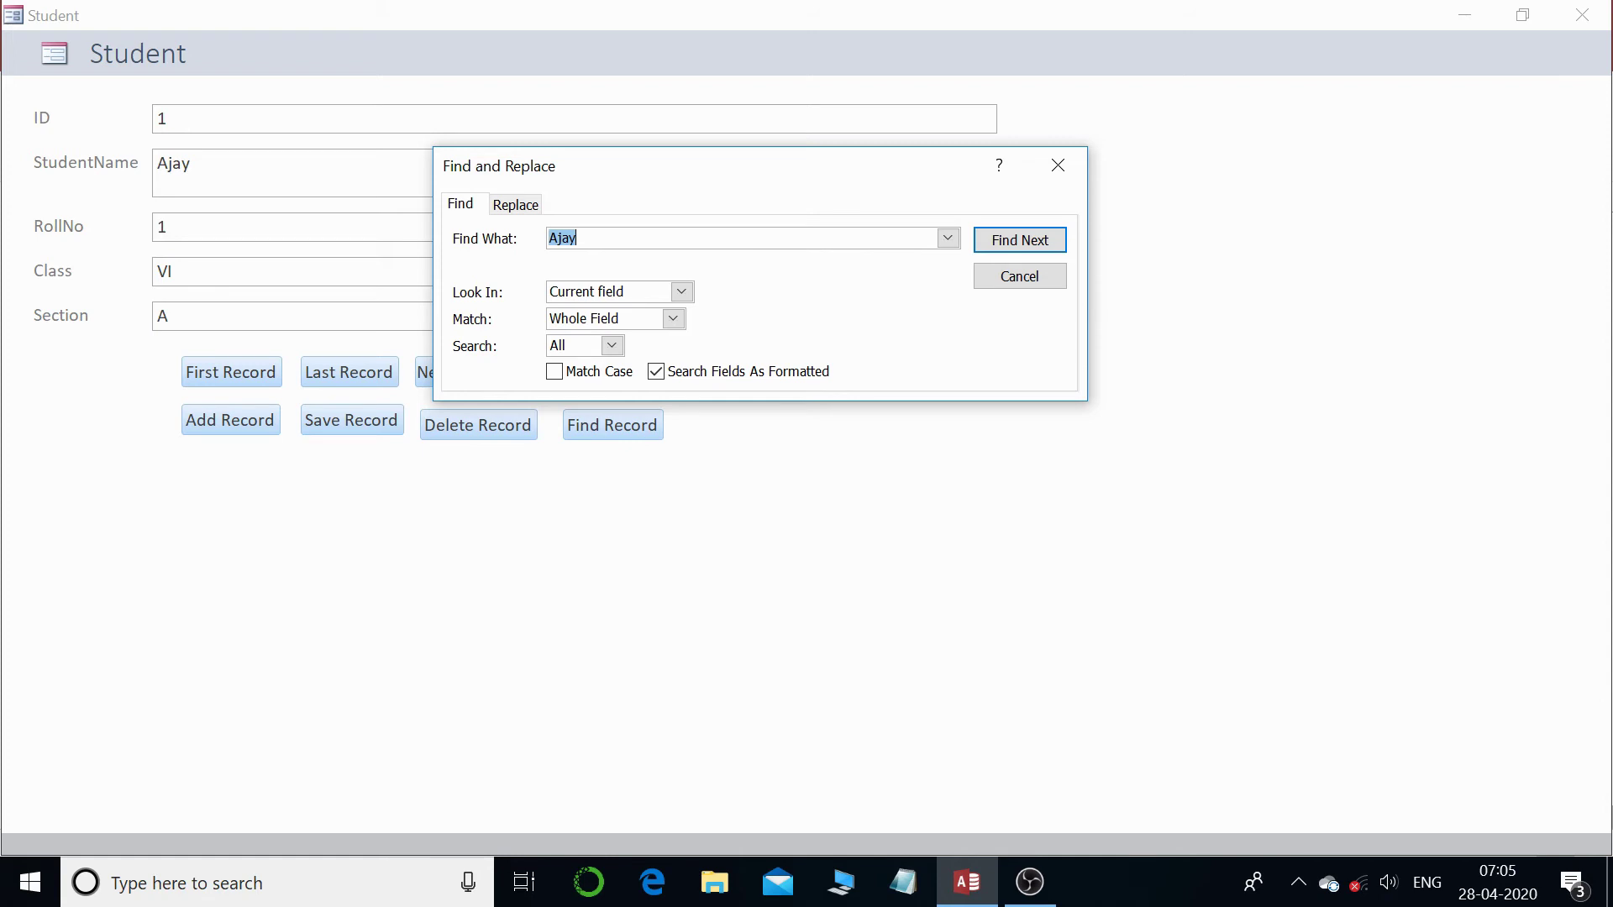
left_click(682, 291)
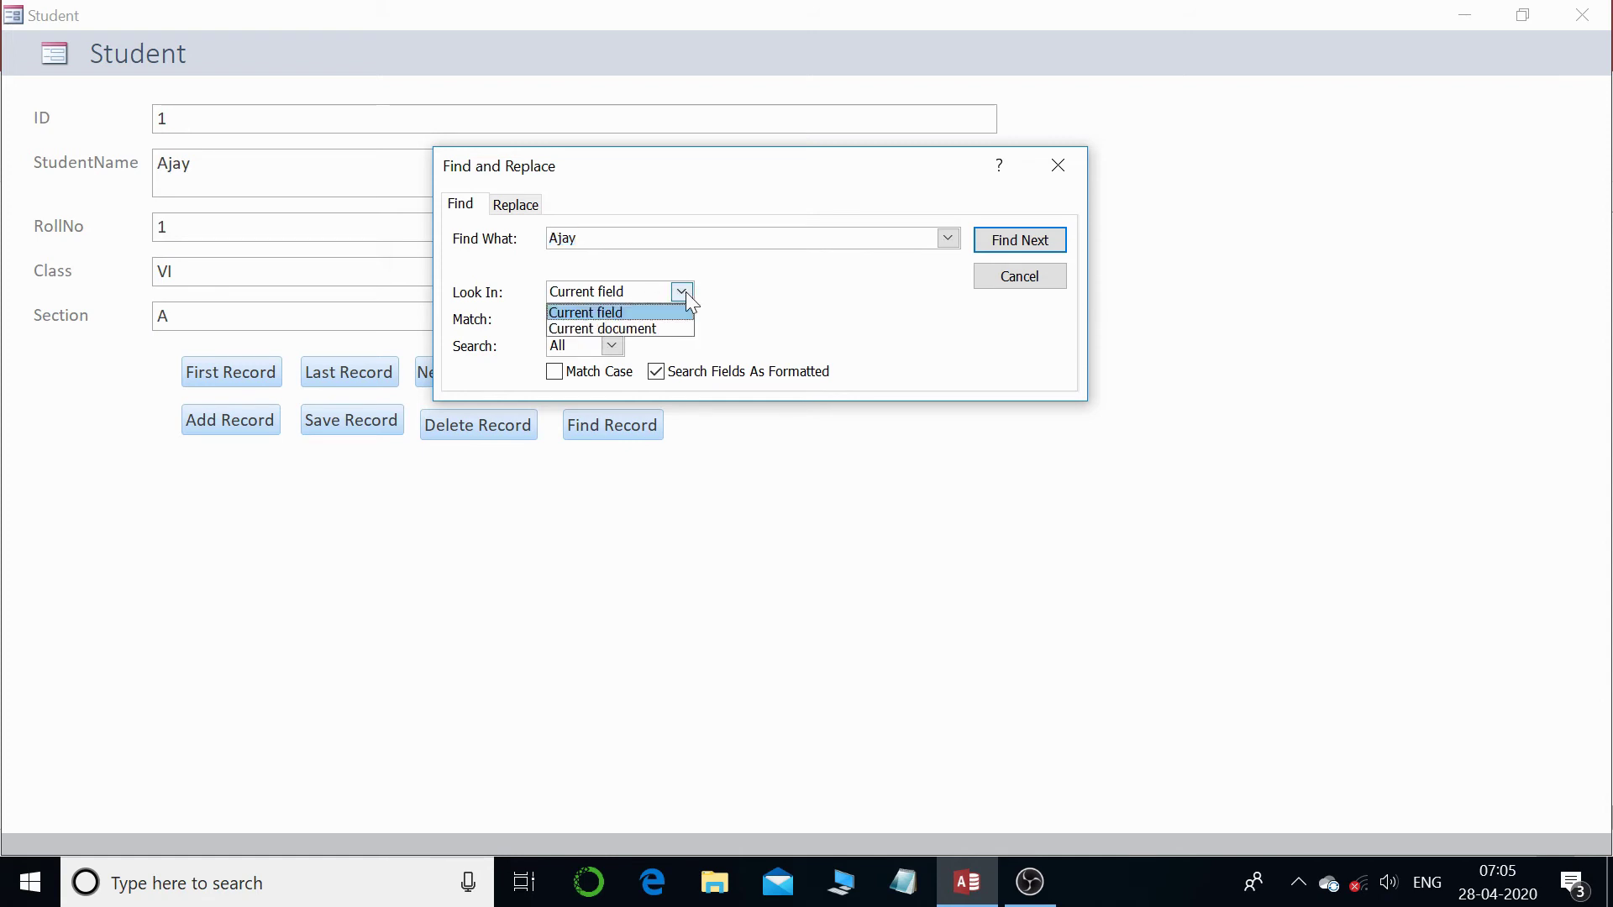
left_click(654, 324)
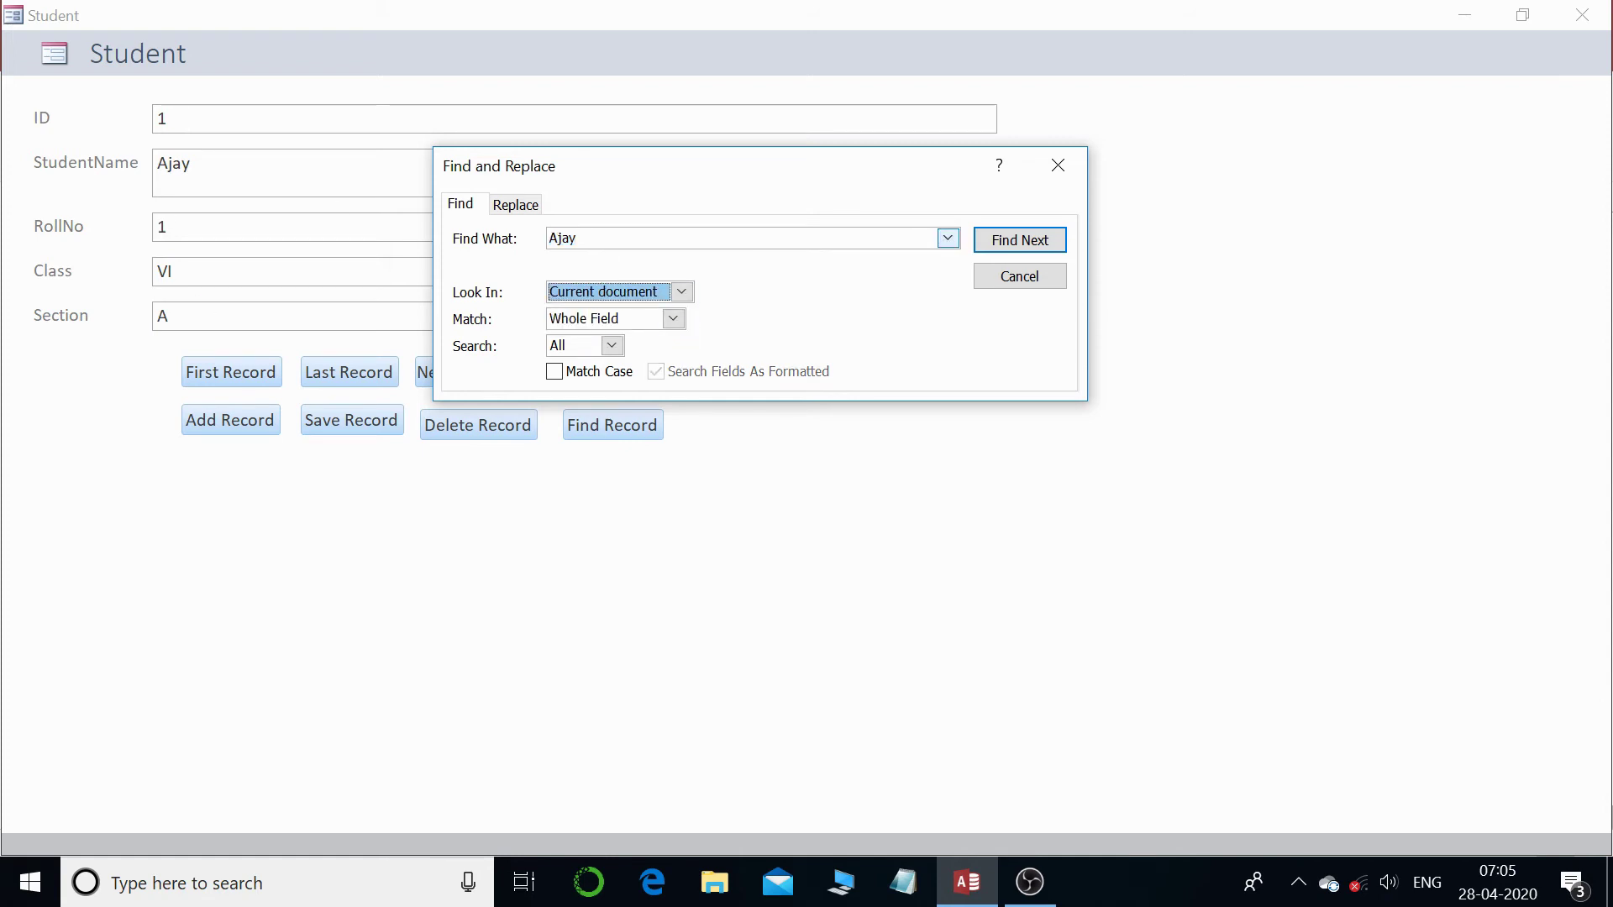
left_click(528, 242)
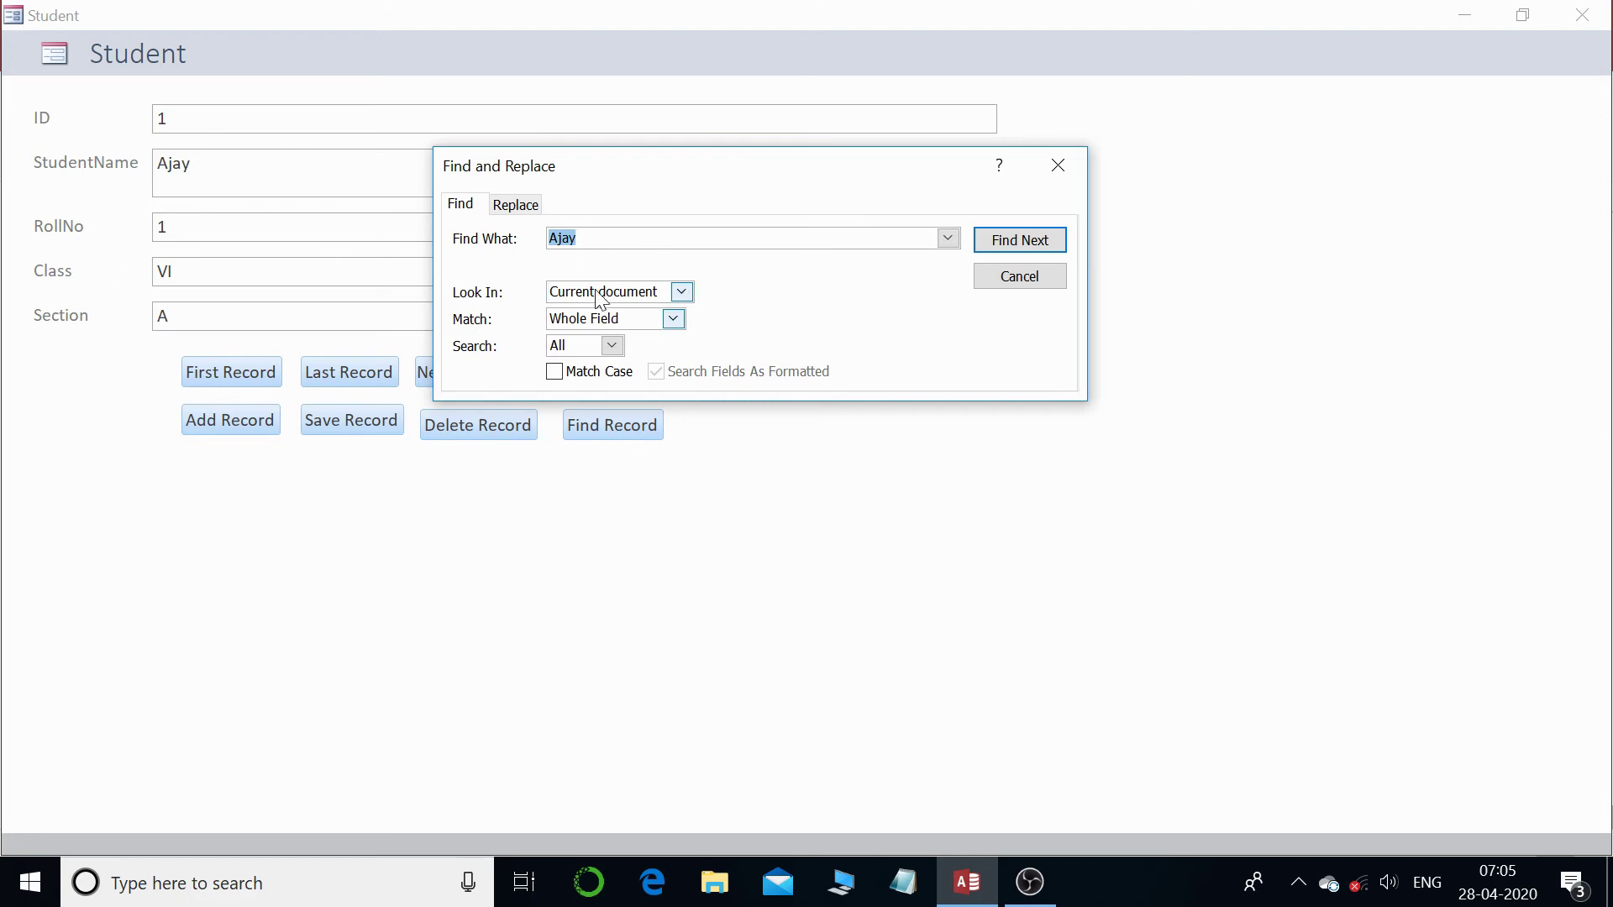
left_click(681, 291)
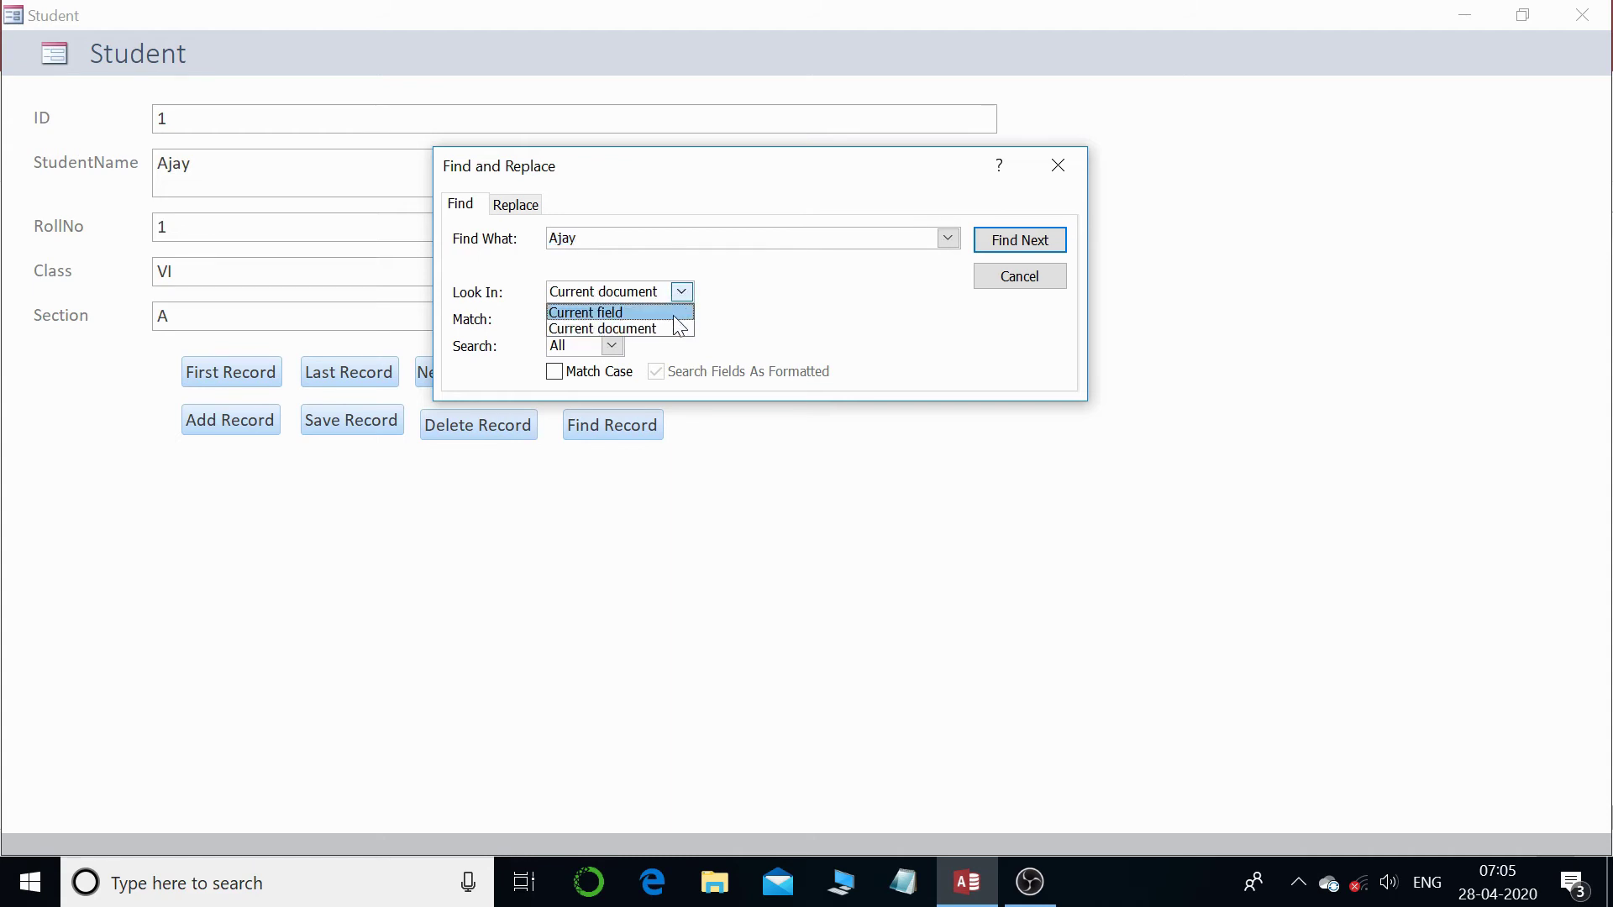
left_click(607, 290)
left_click(681, 290)
left_click(661, 313)
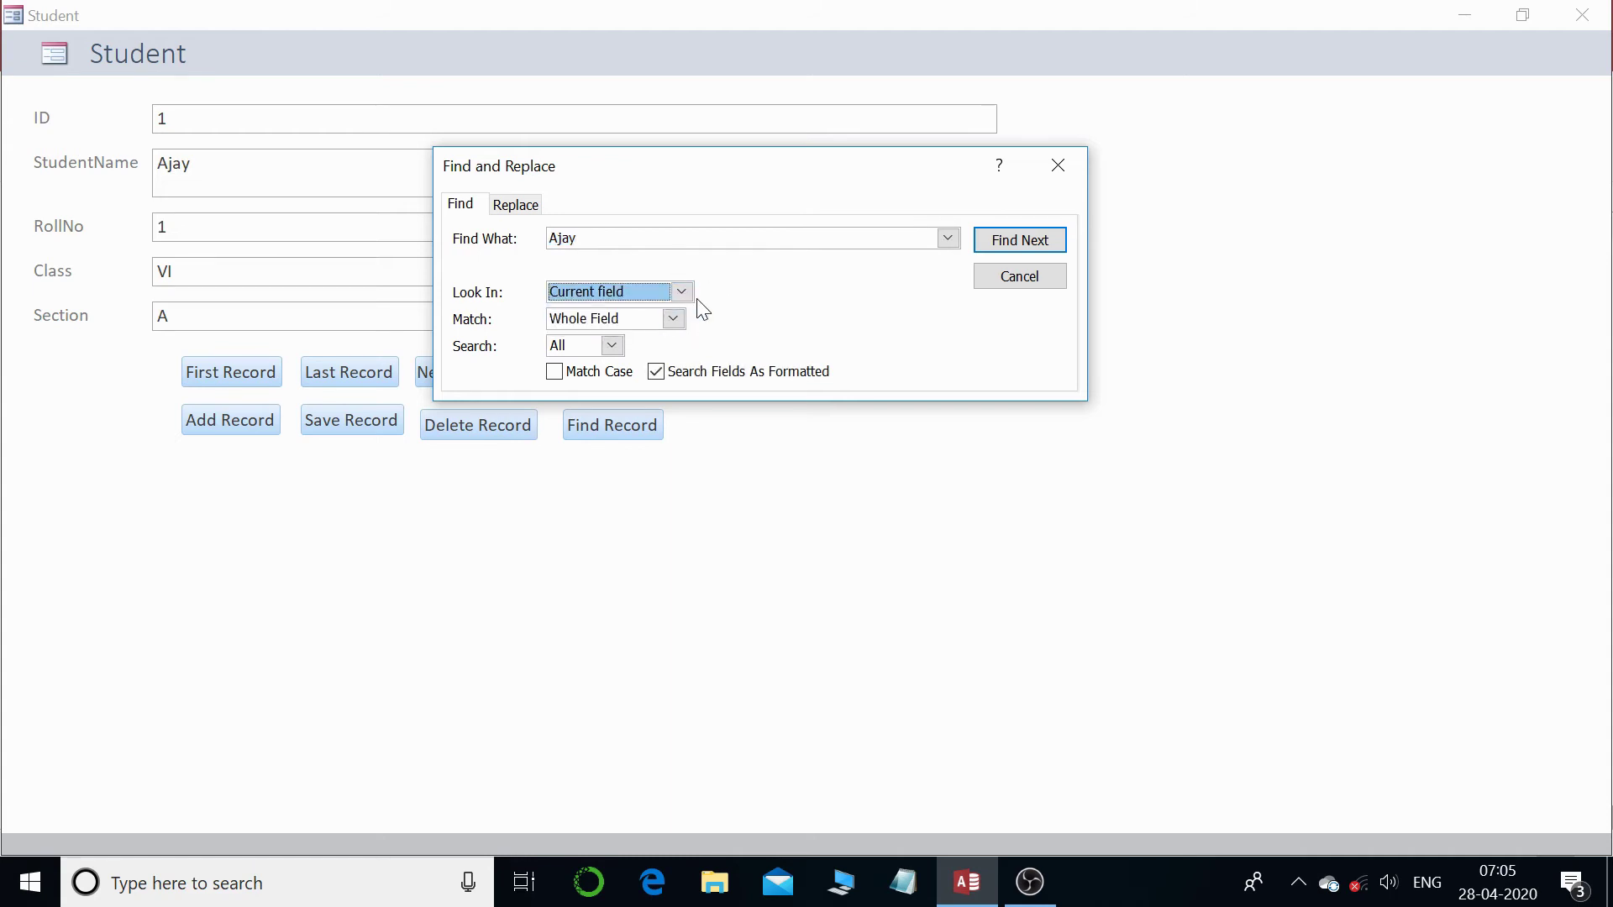
left_click(683, 291)
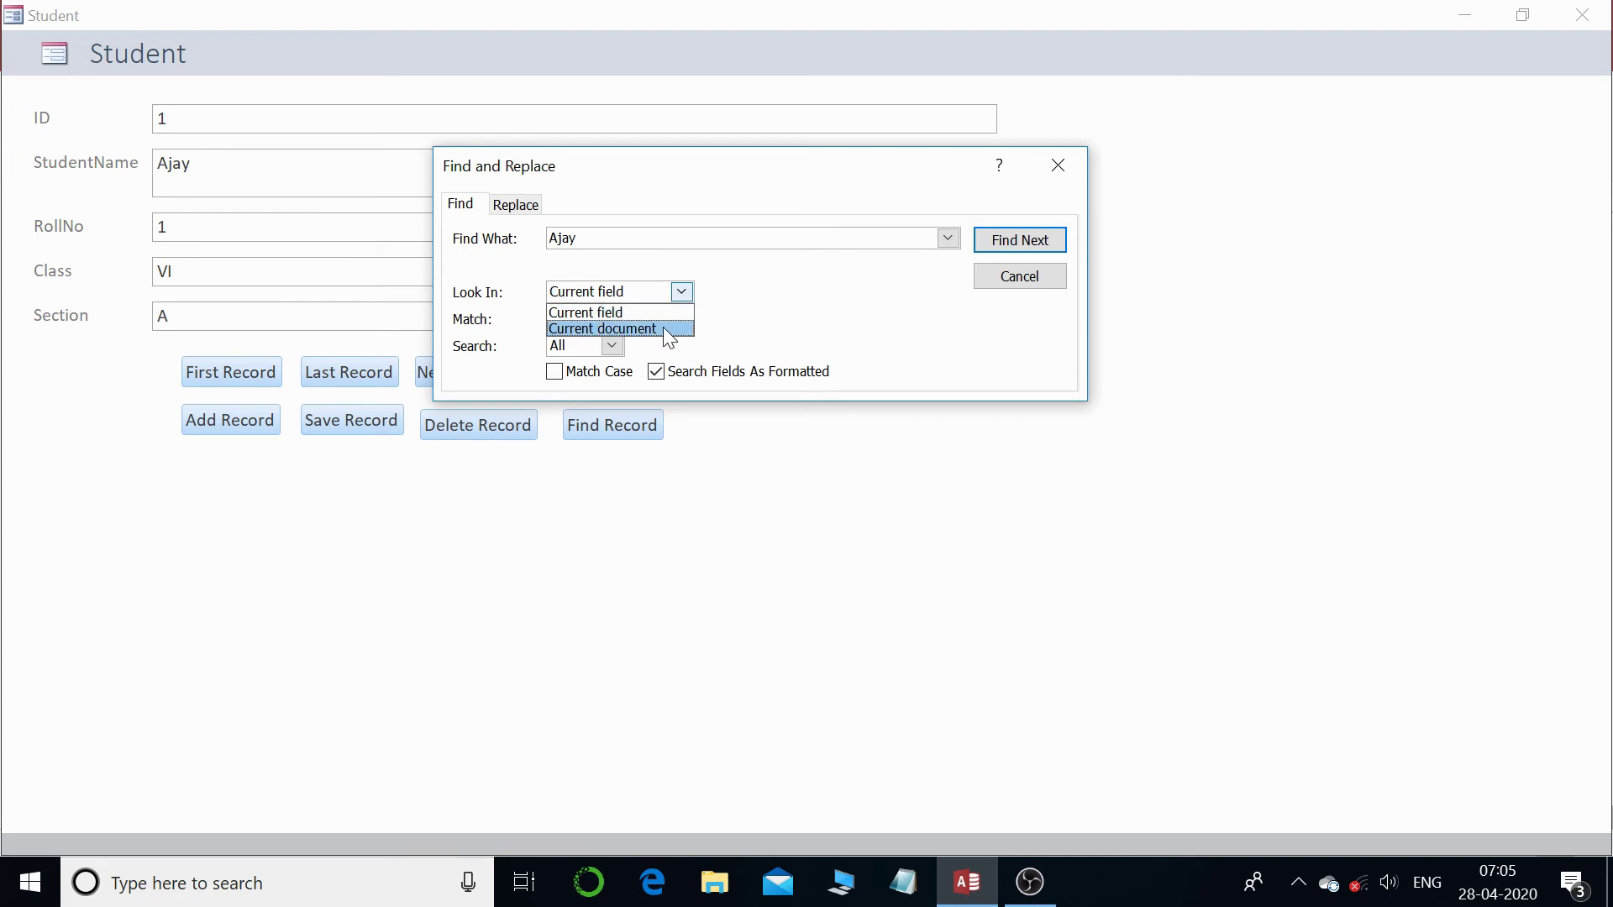
left_click(663, 326)
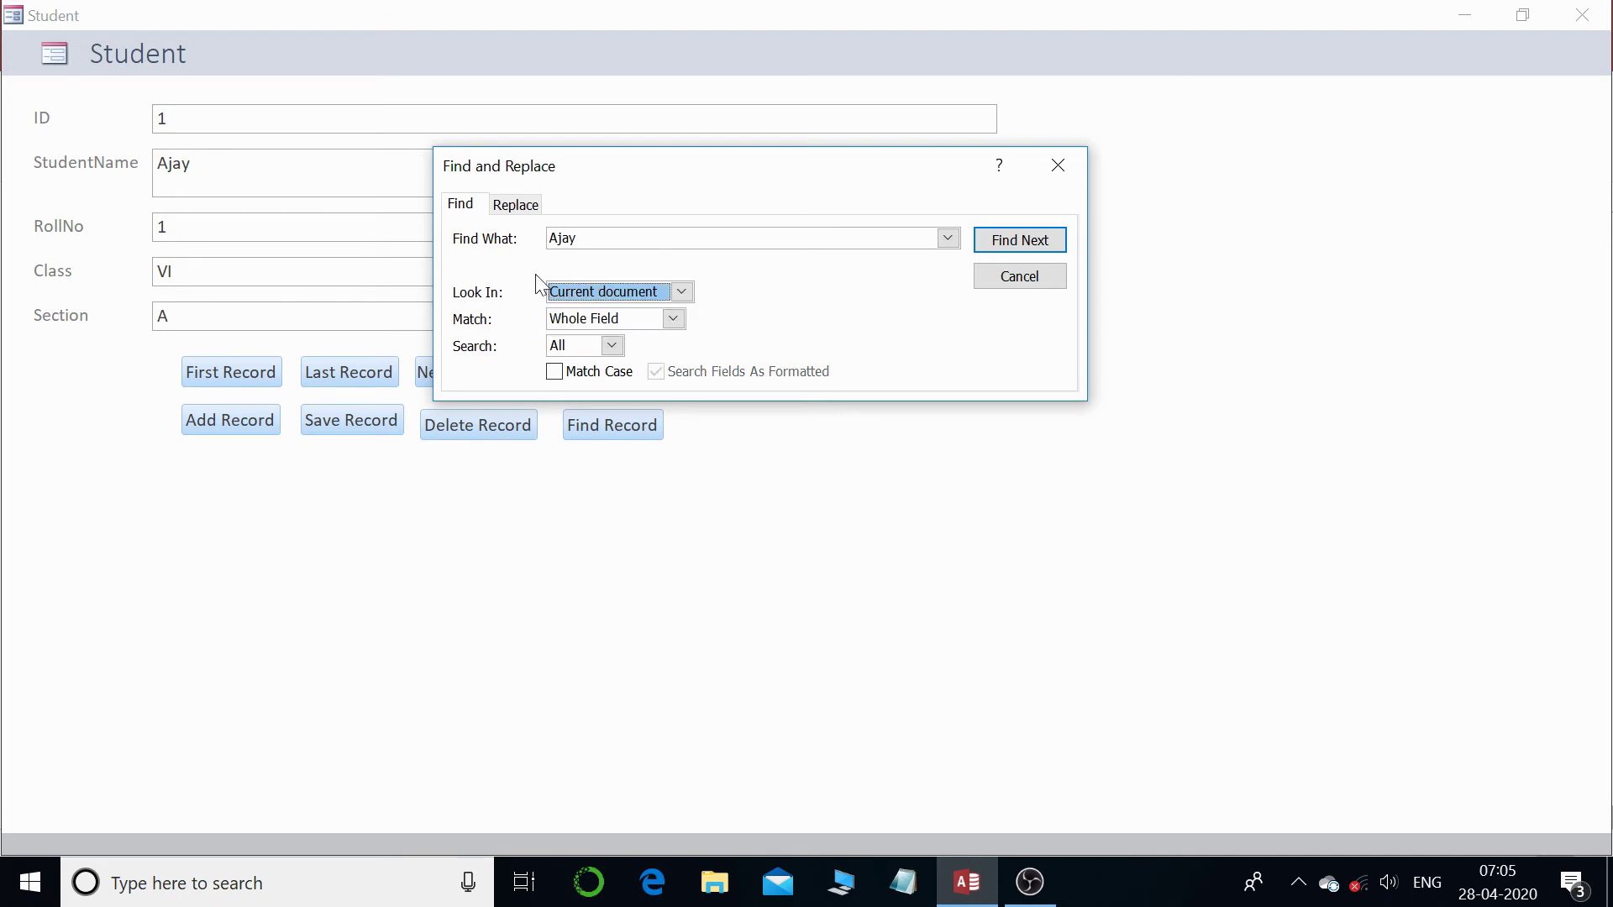
- Search the current document for the class value IX
key("shift+Tab")
type("I")
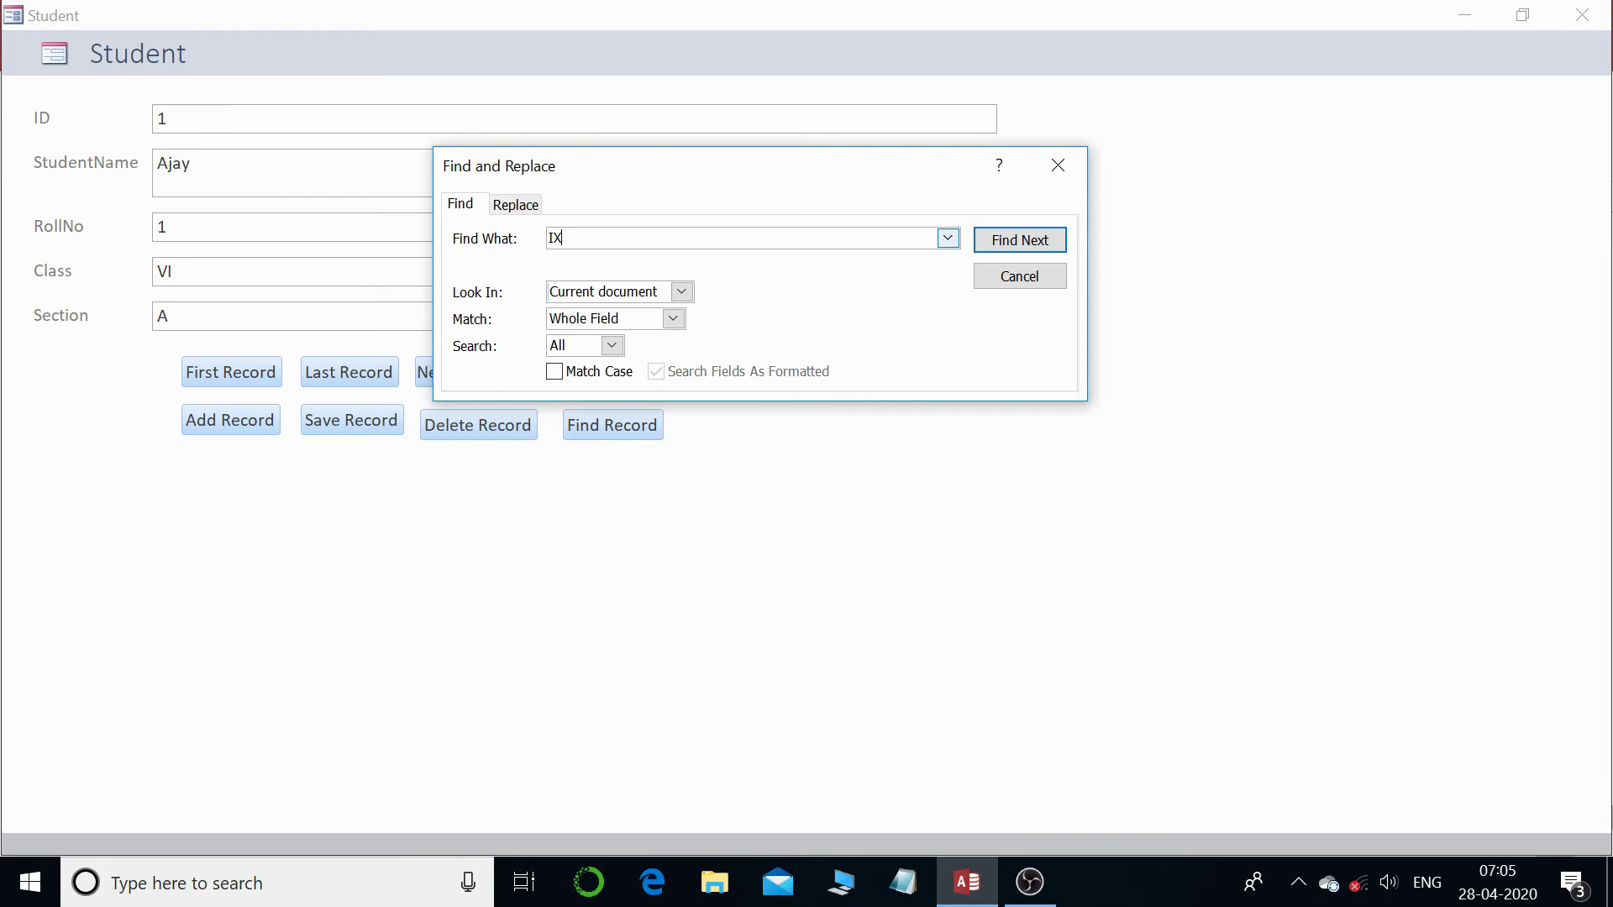
left_click(1040, 244)
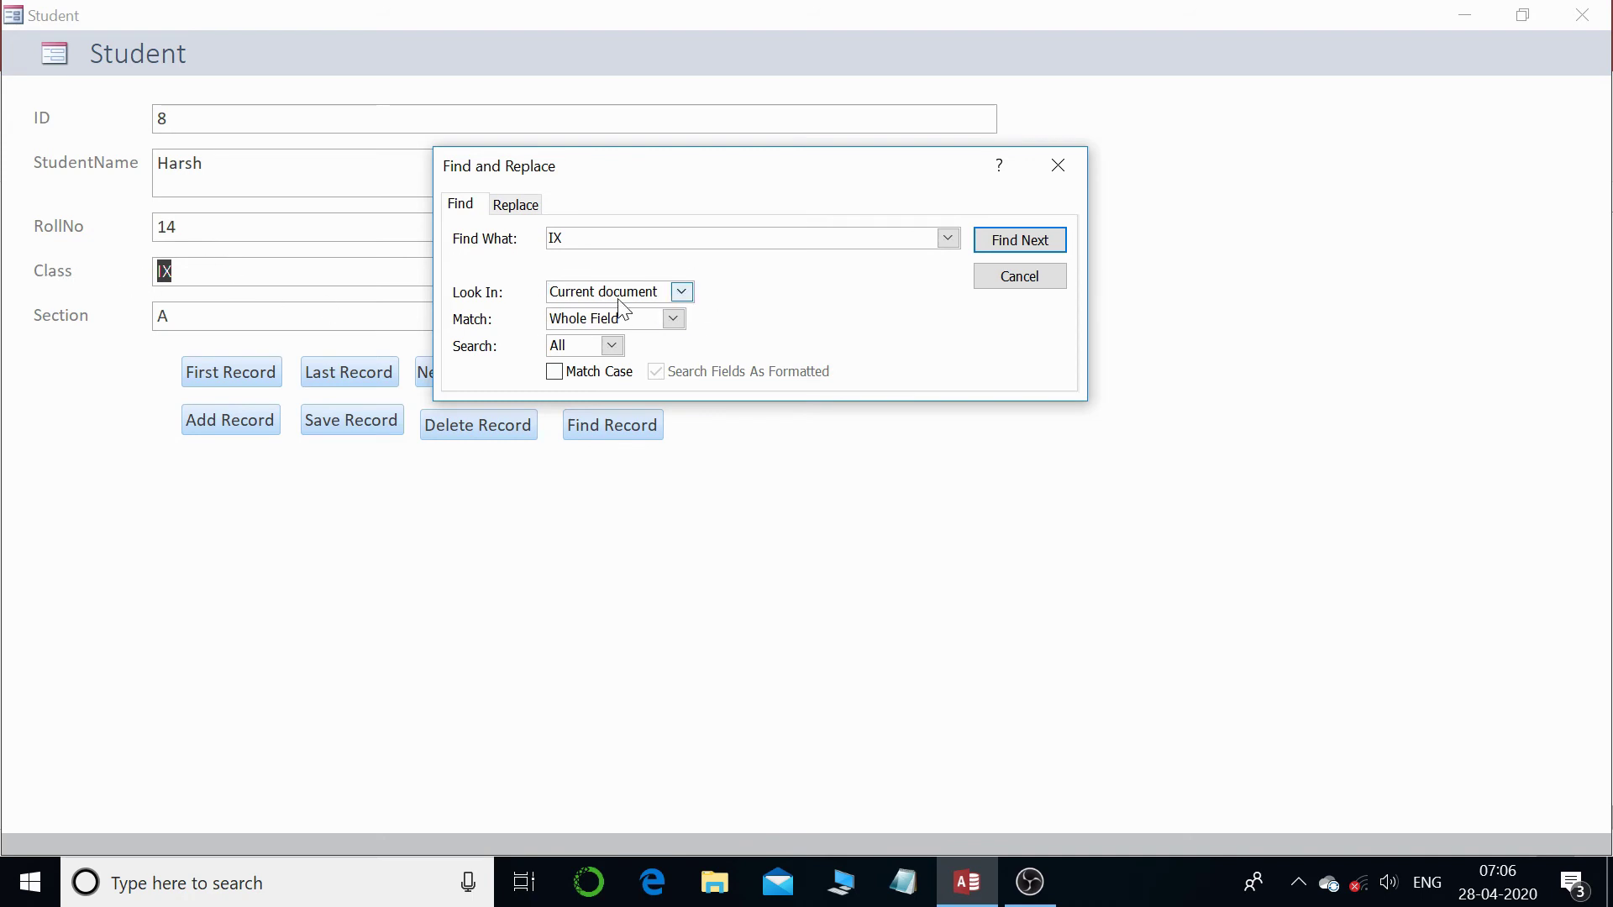
- Set the search scope to Current field and close the find dialog
left_click(683, 293)
left_click(649, 309)
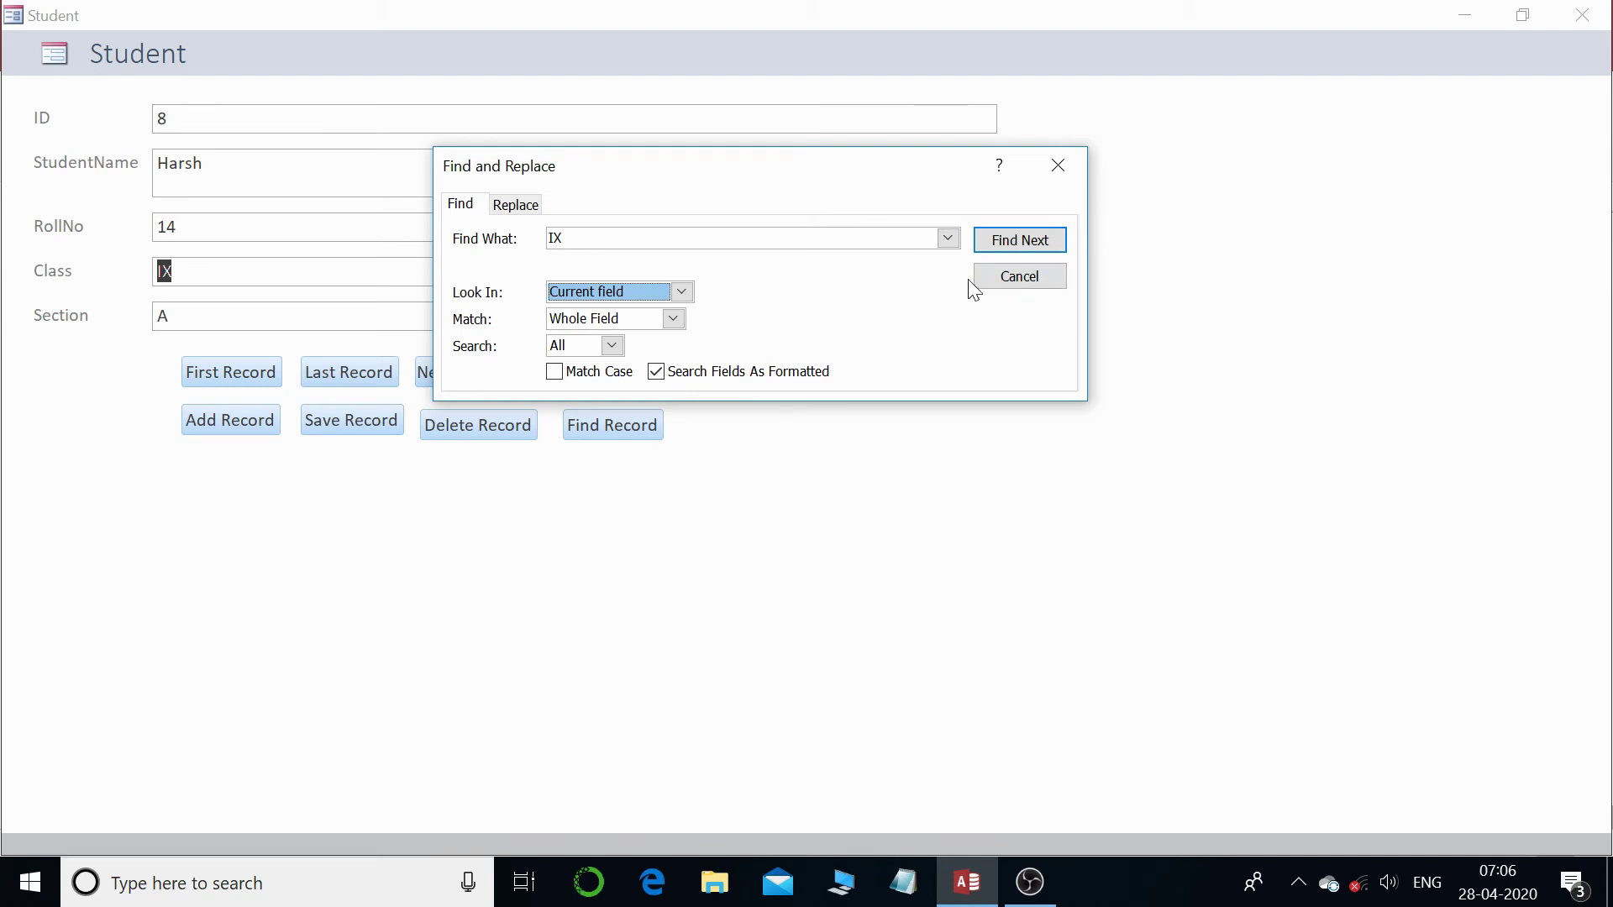
left_click(1002, 282)
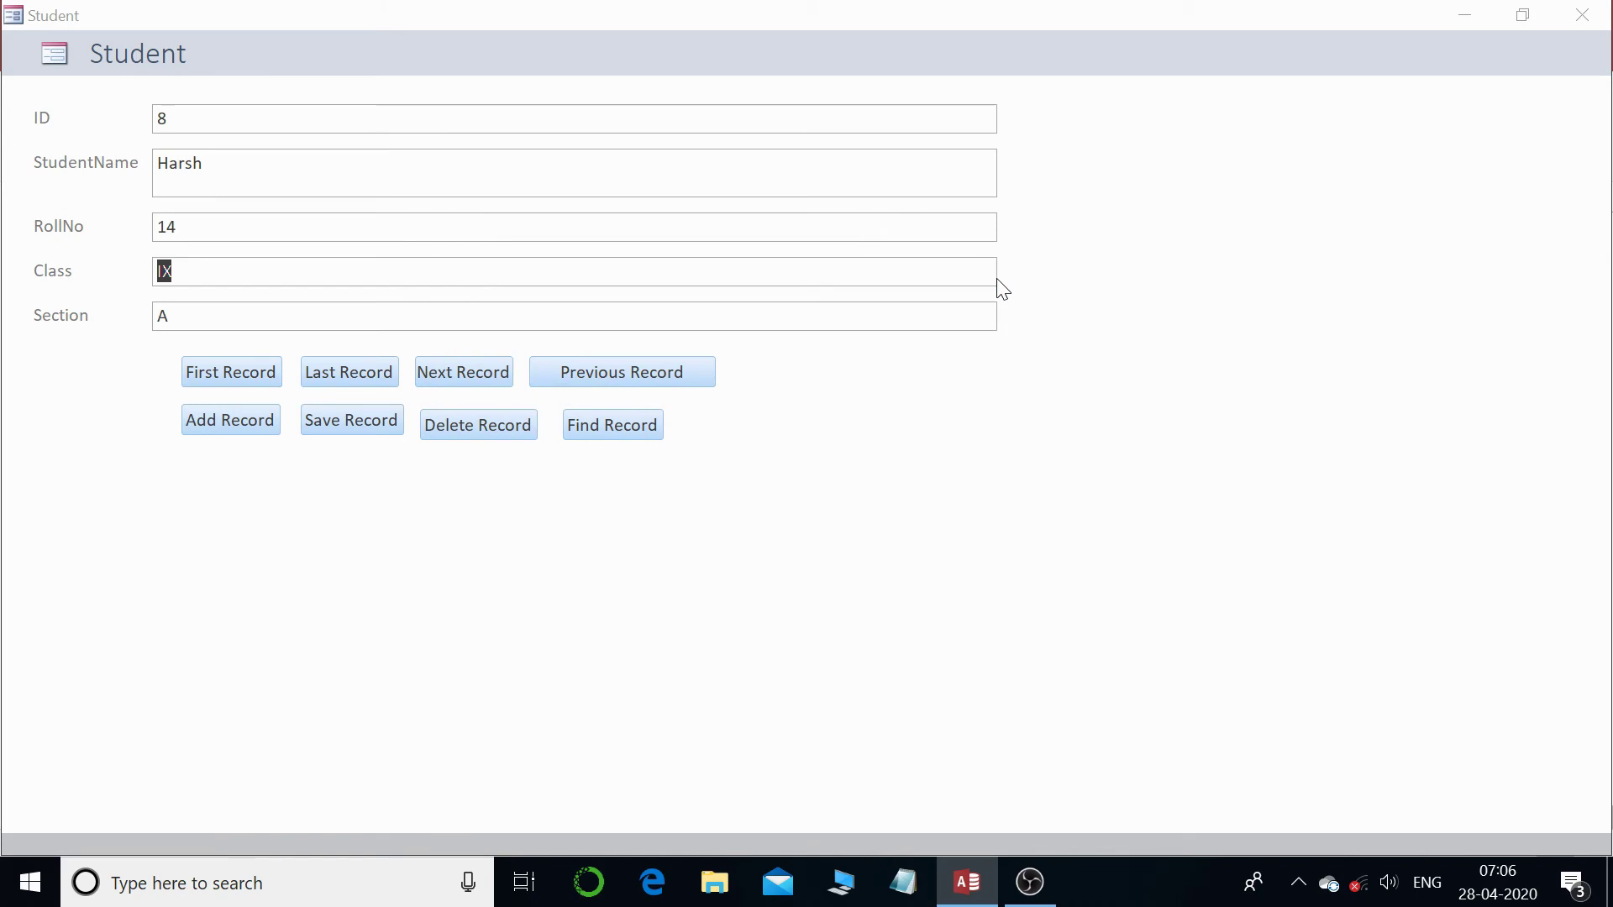
- Return the Student form to Design View and move the Find Record button beside Previous Record in the upper row
right_click(1101, 274)
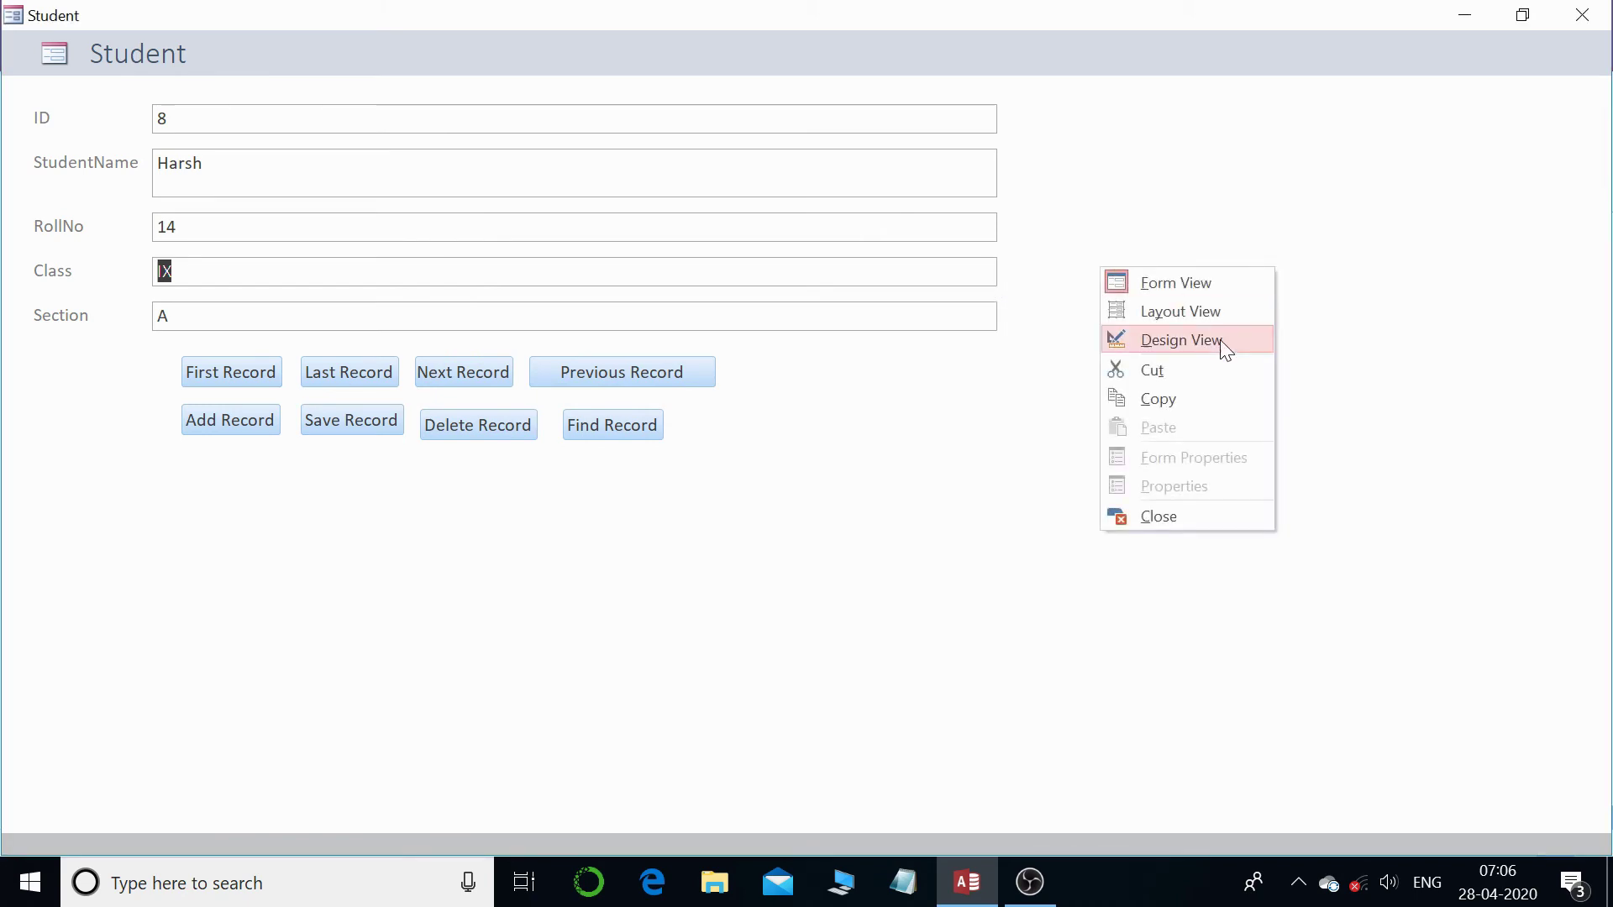
left_click(1223, 345)
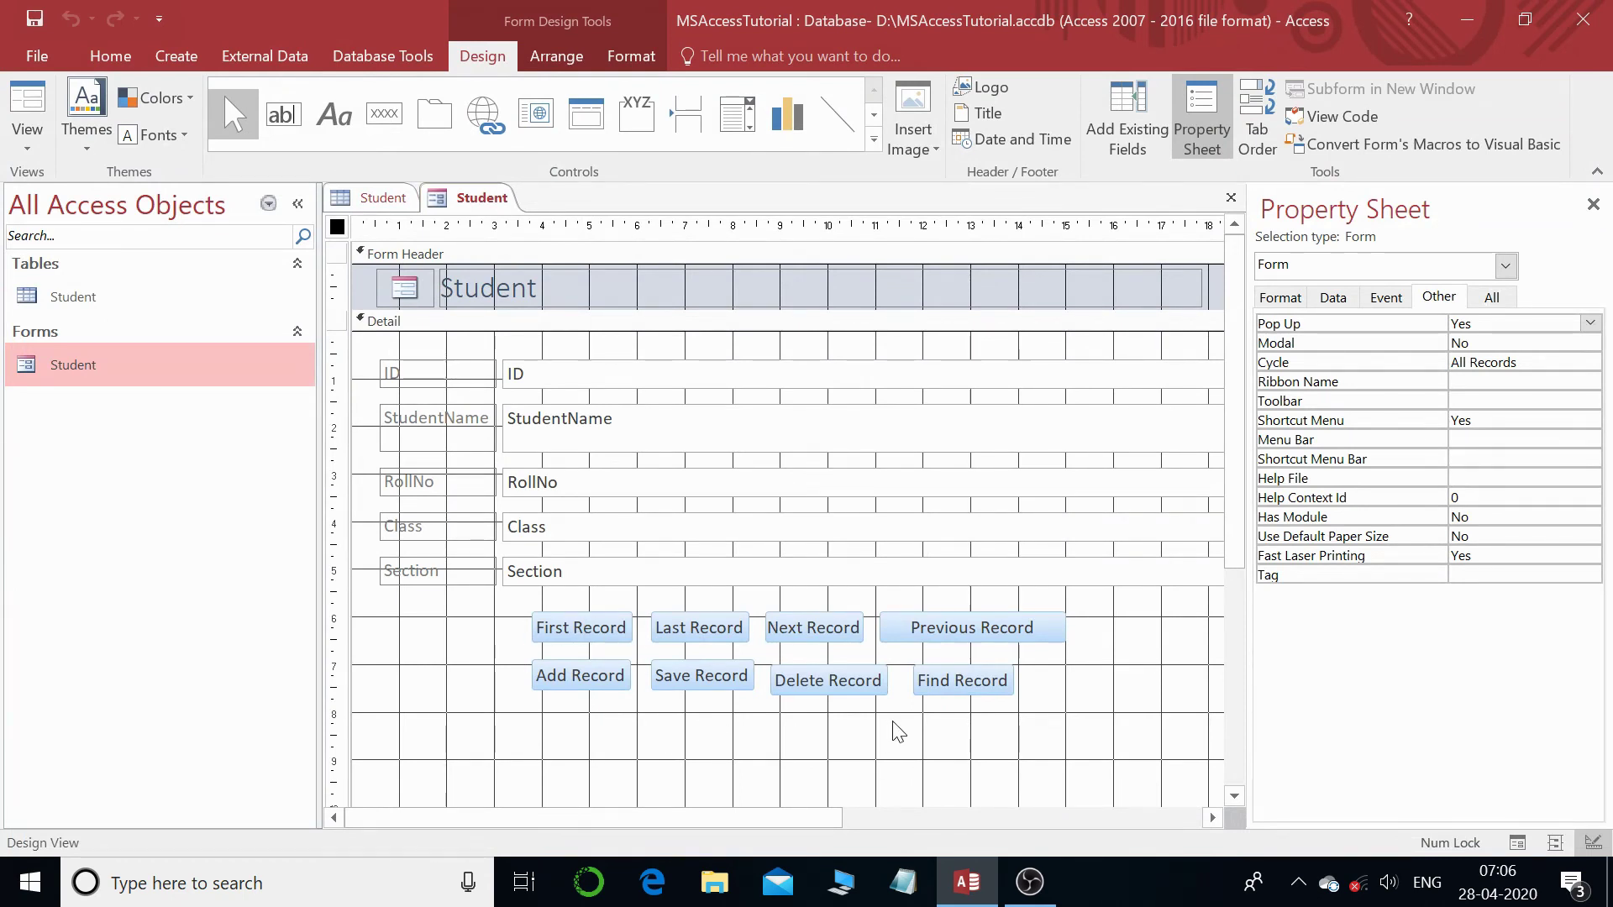
left_click(468, 605)
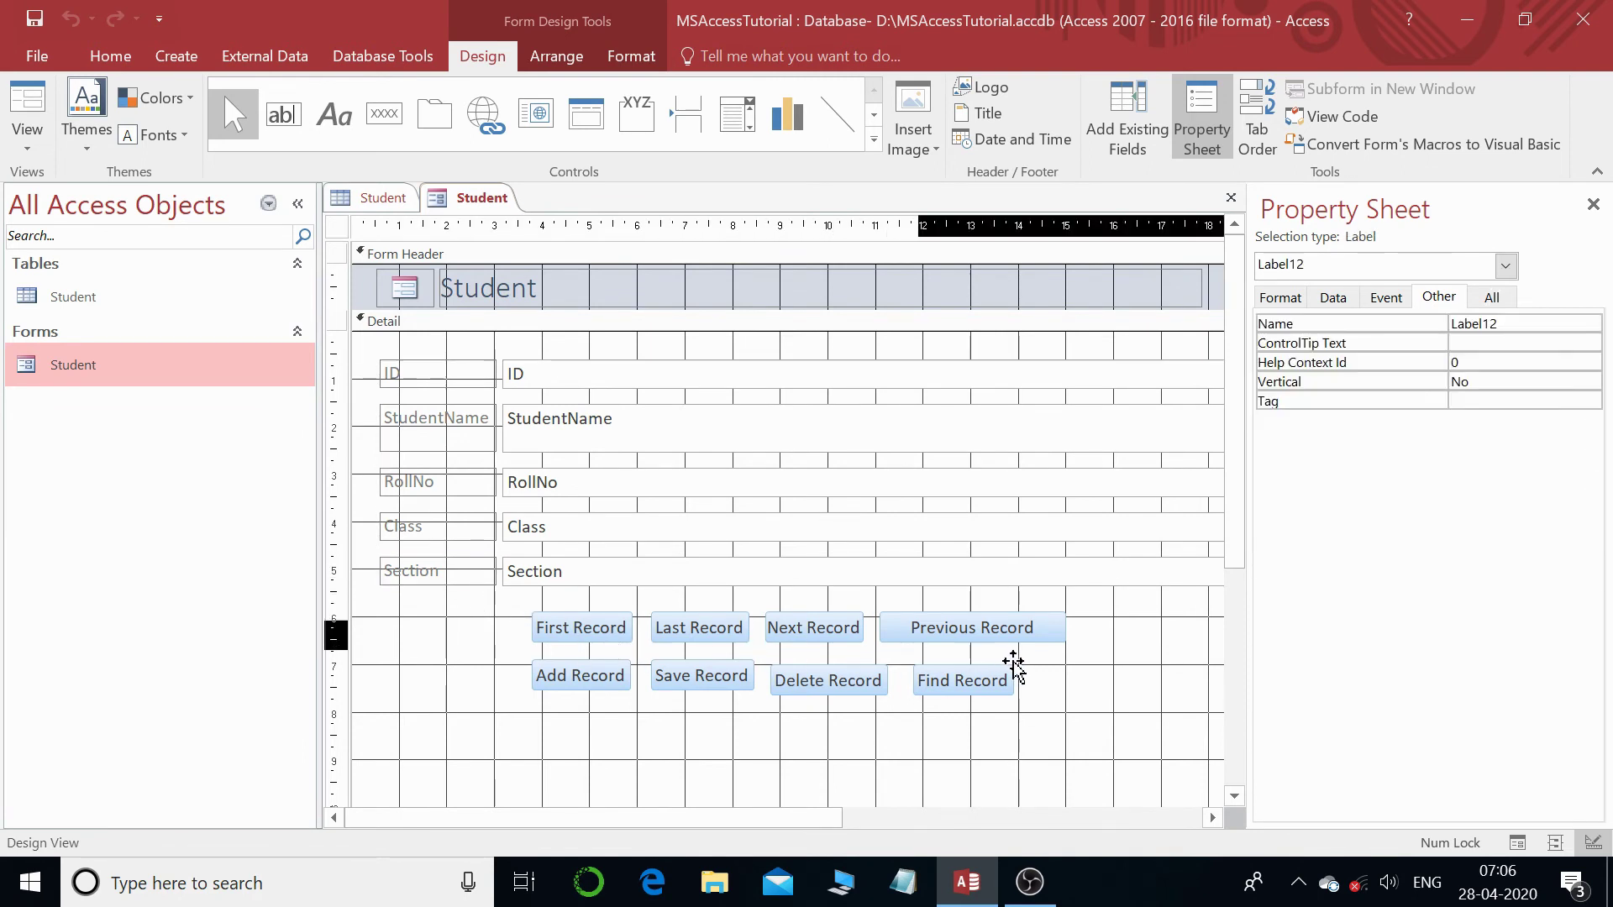
left_click(576, 630)
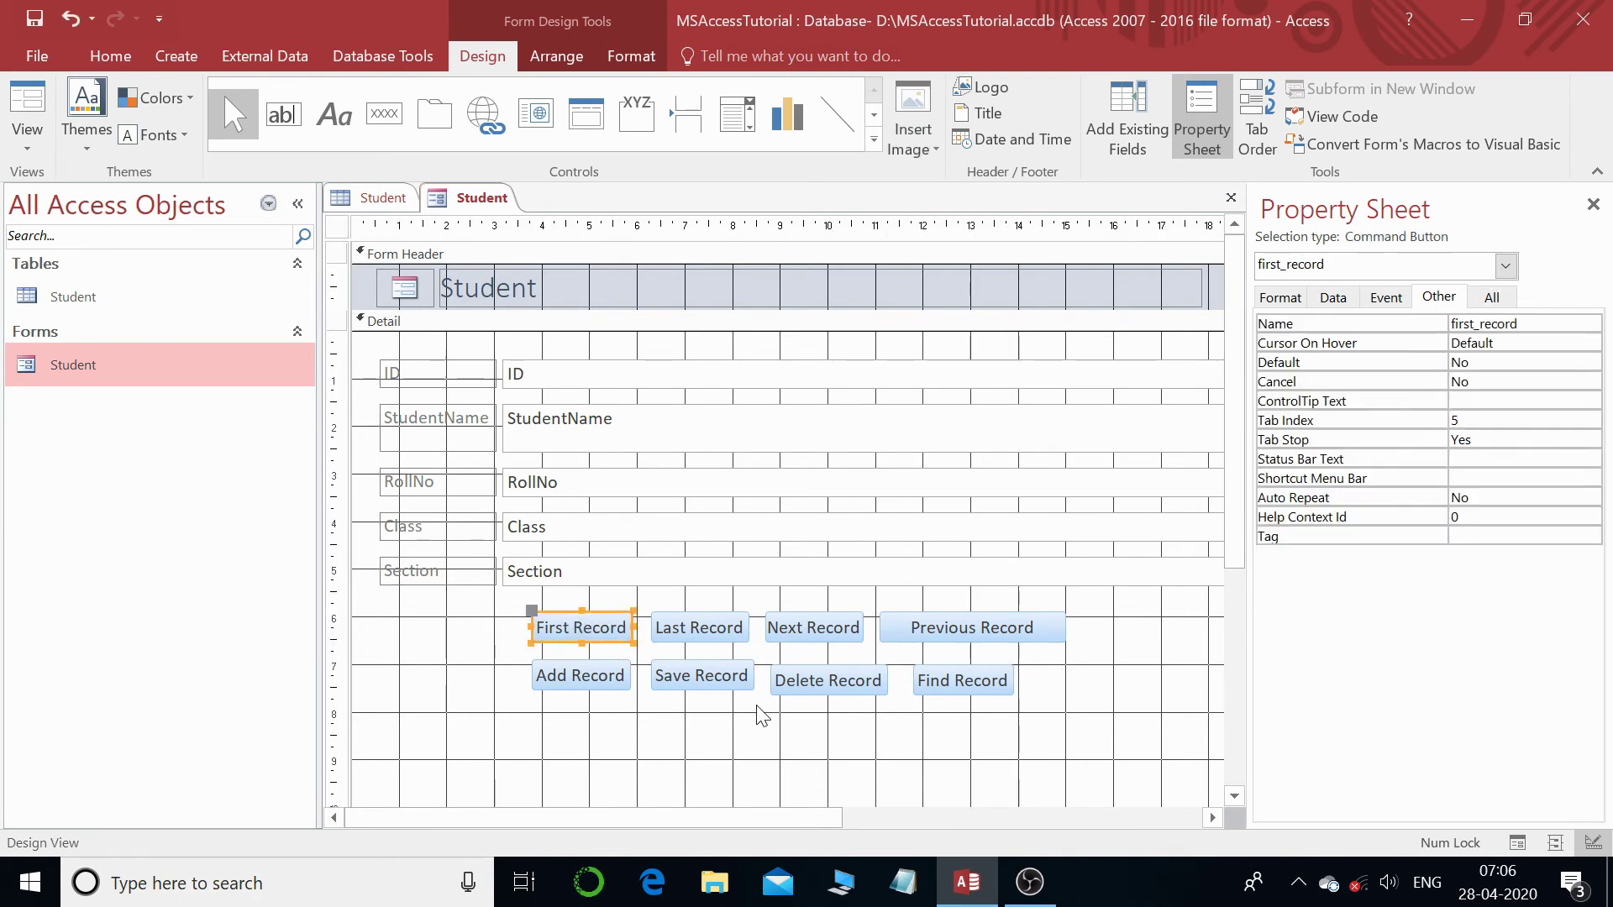
left_click(962, 687)
left_click_drag(958, 697, 1120, 644)
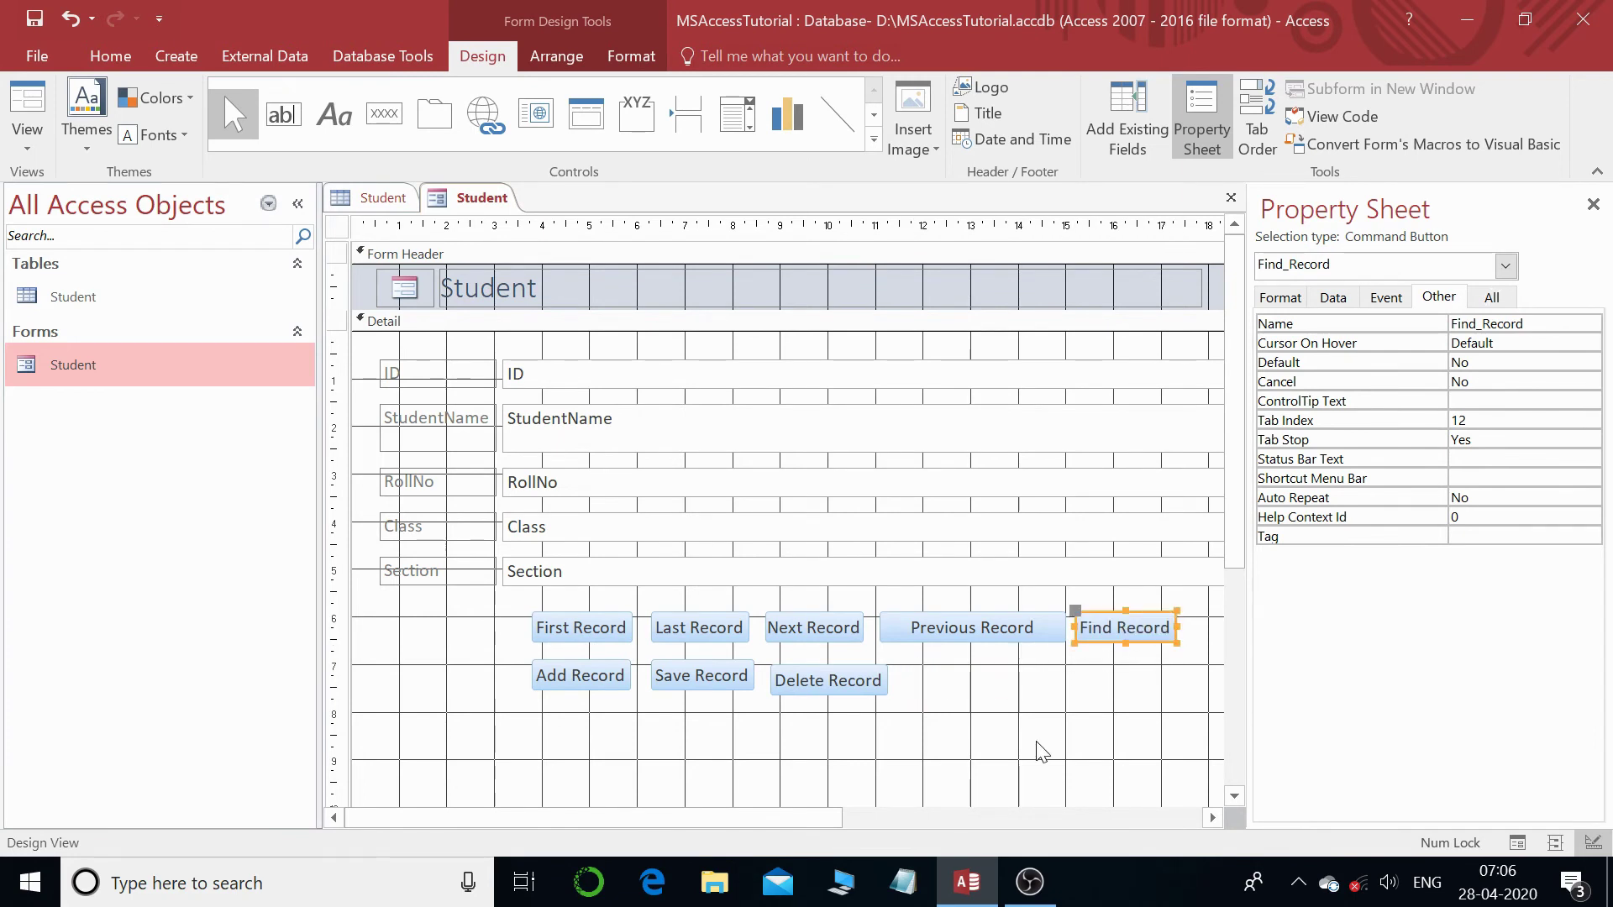
- Move the Add Record, Save Record and Delete Record buttons together slightly lower, leaving a gap below the upper button row
left_click(586, 682)
left_click(704, 685, "shift")
left_click(781, 682, "shift")
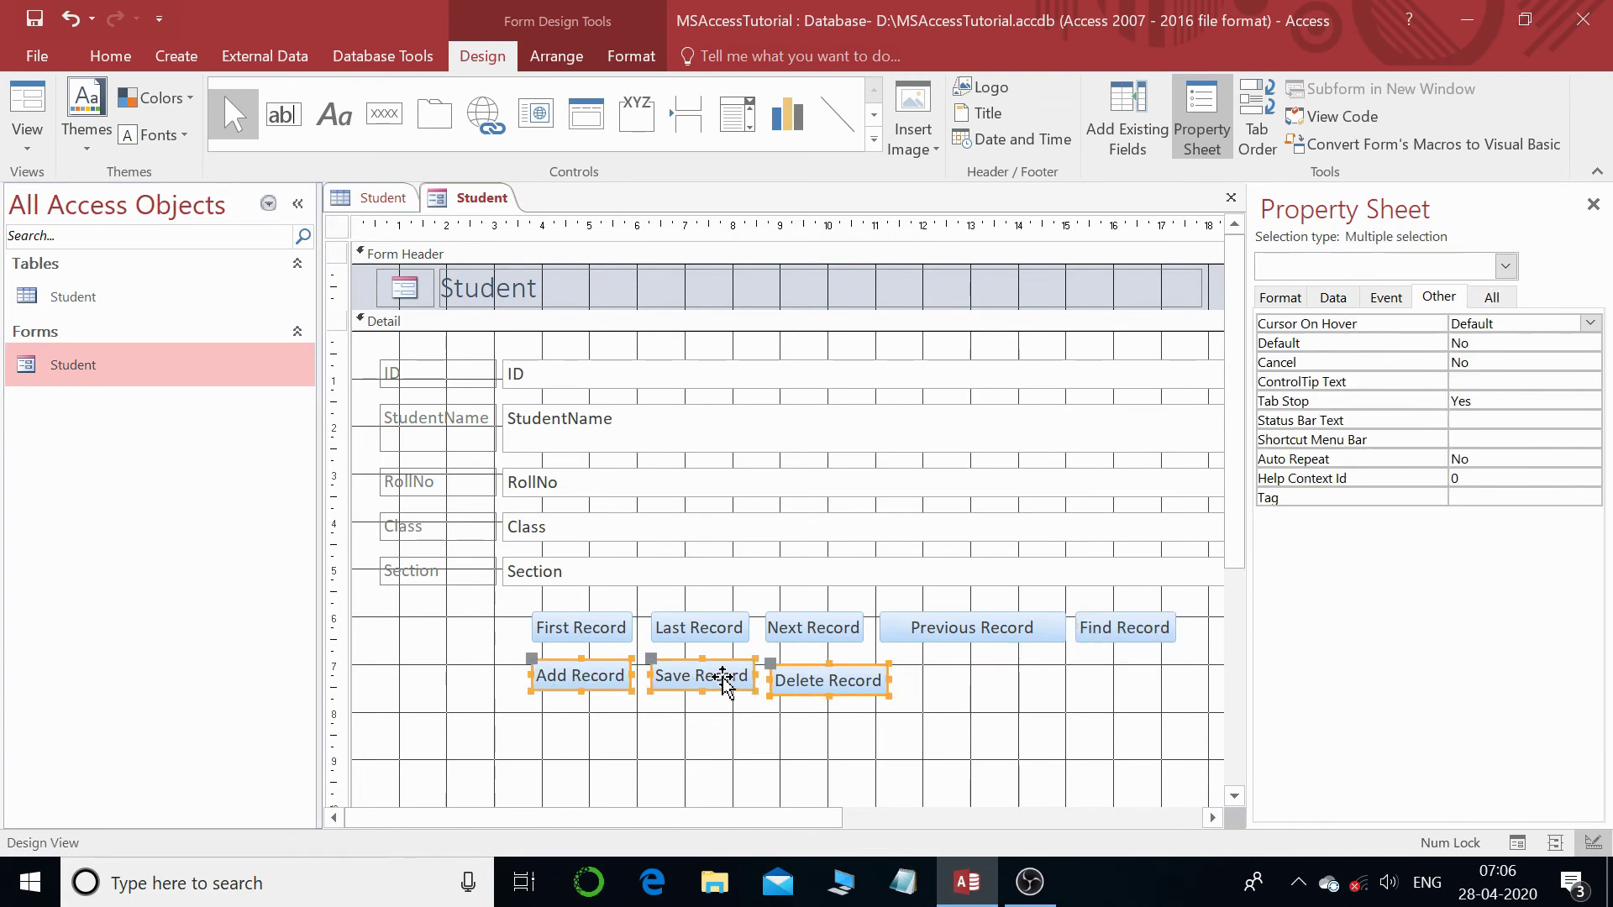
left_click_drag(724, 677, 720, 711)
left_click(484, 610)
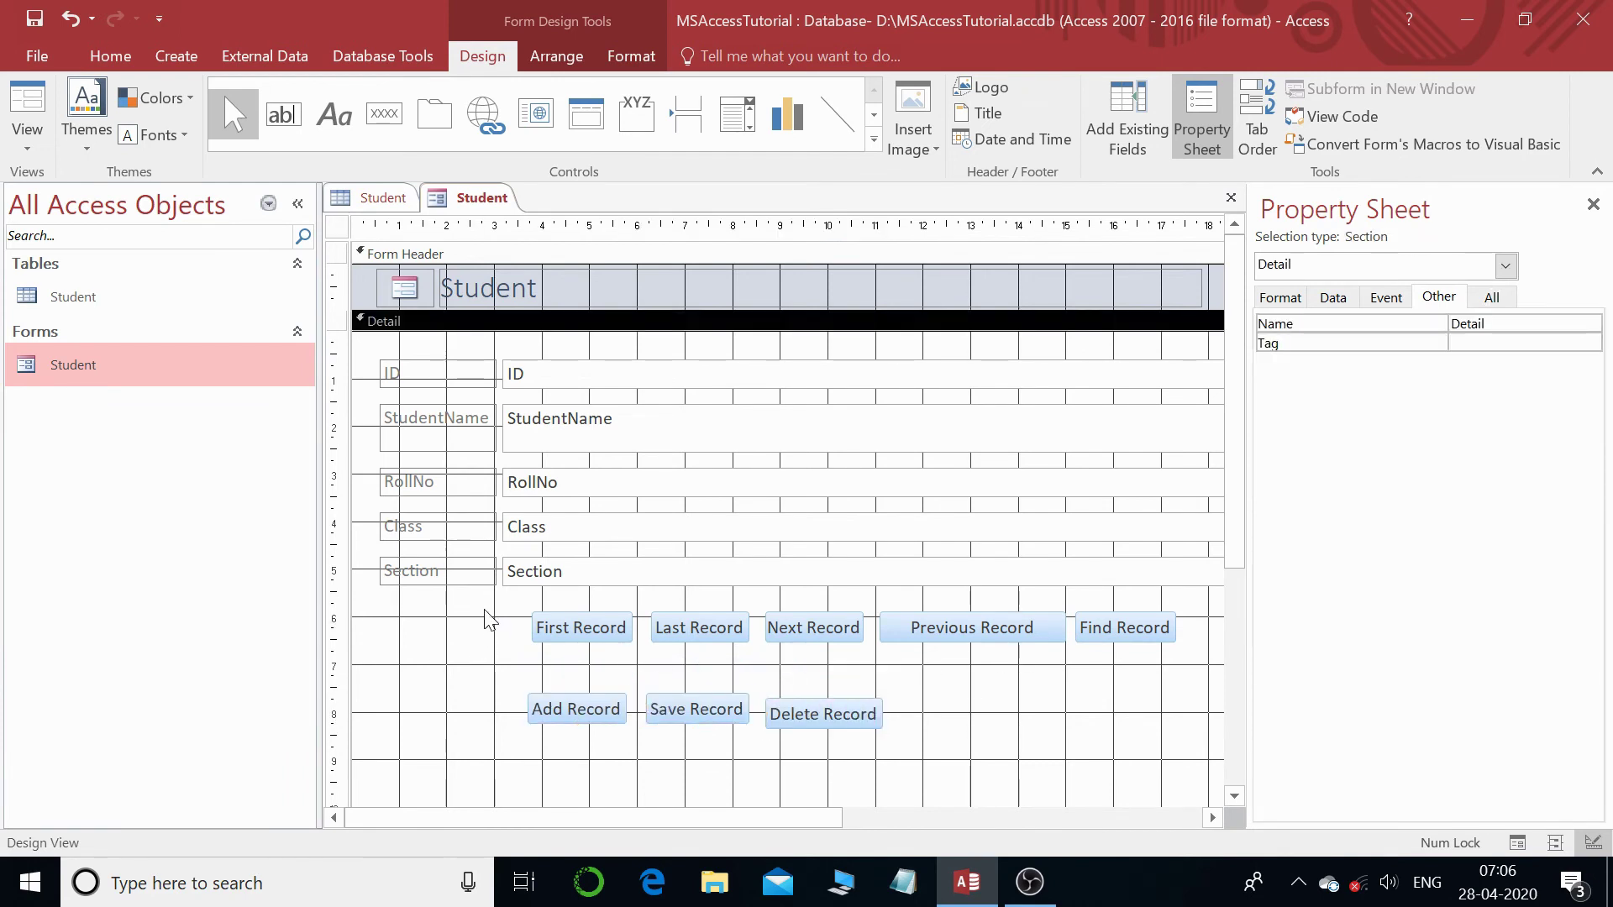
- Arrange the five upper-row buttons, First Record through Find Record, in a tabular layout and shift the row about 1.6 cm to the left
left_click_drag(485, 610, 1203, 678)
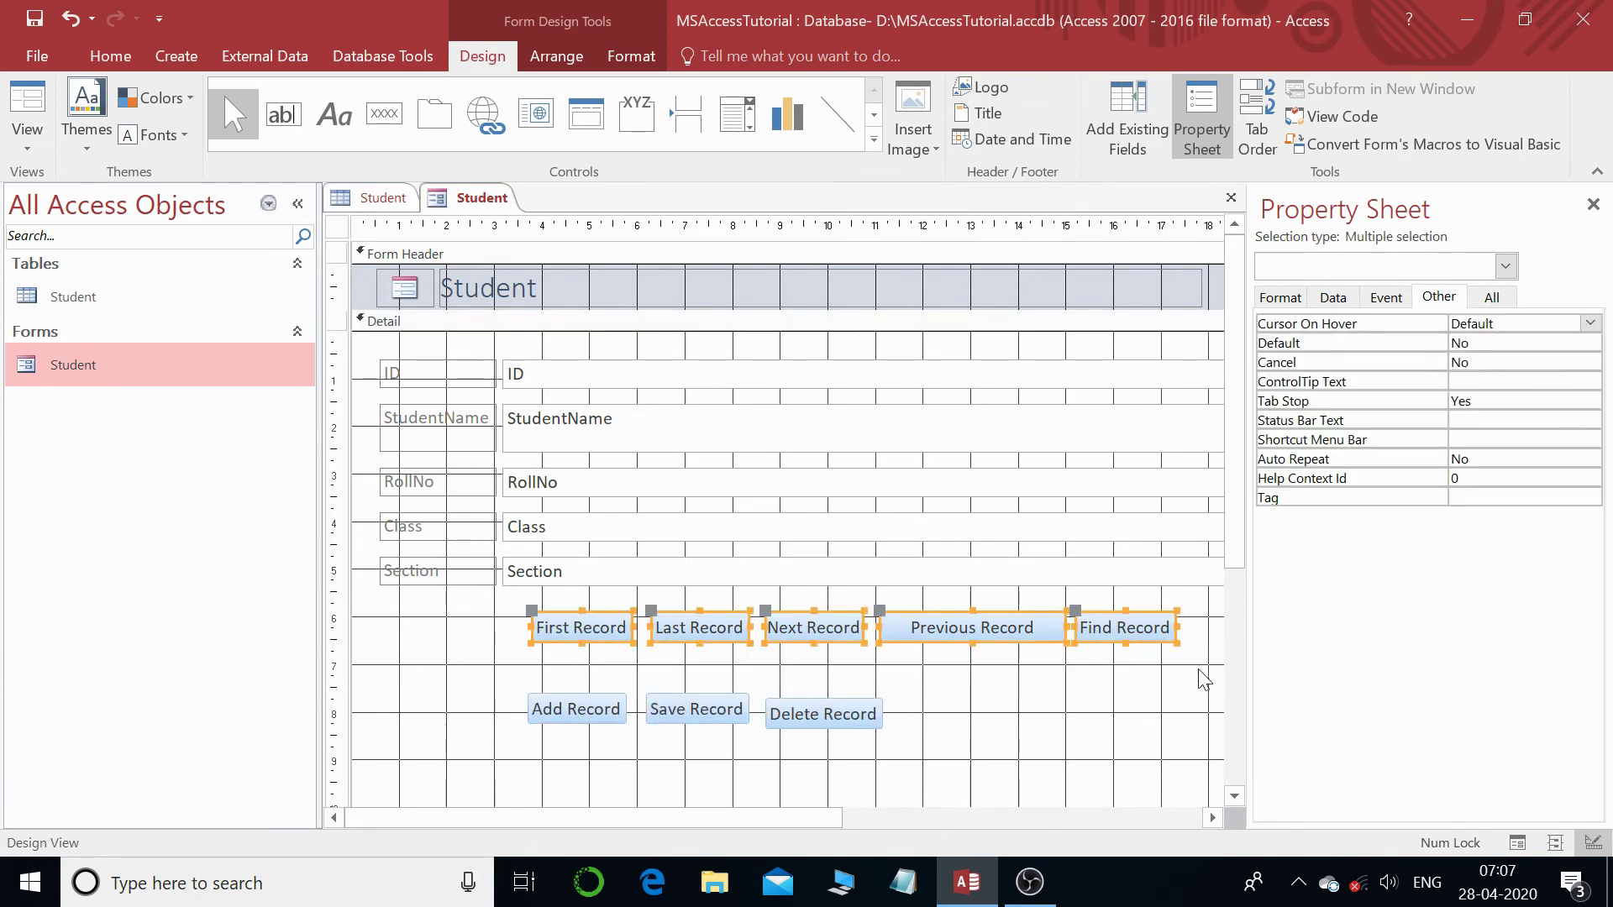
left_click(480, 622)
left_click(568, 641)
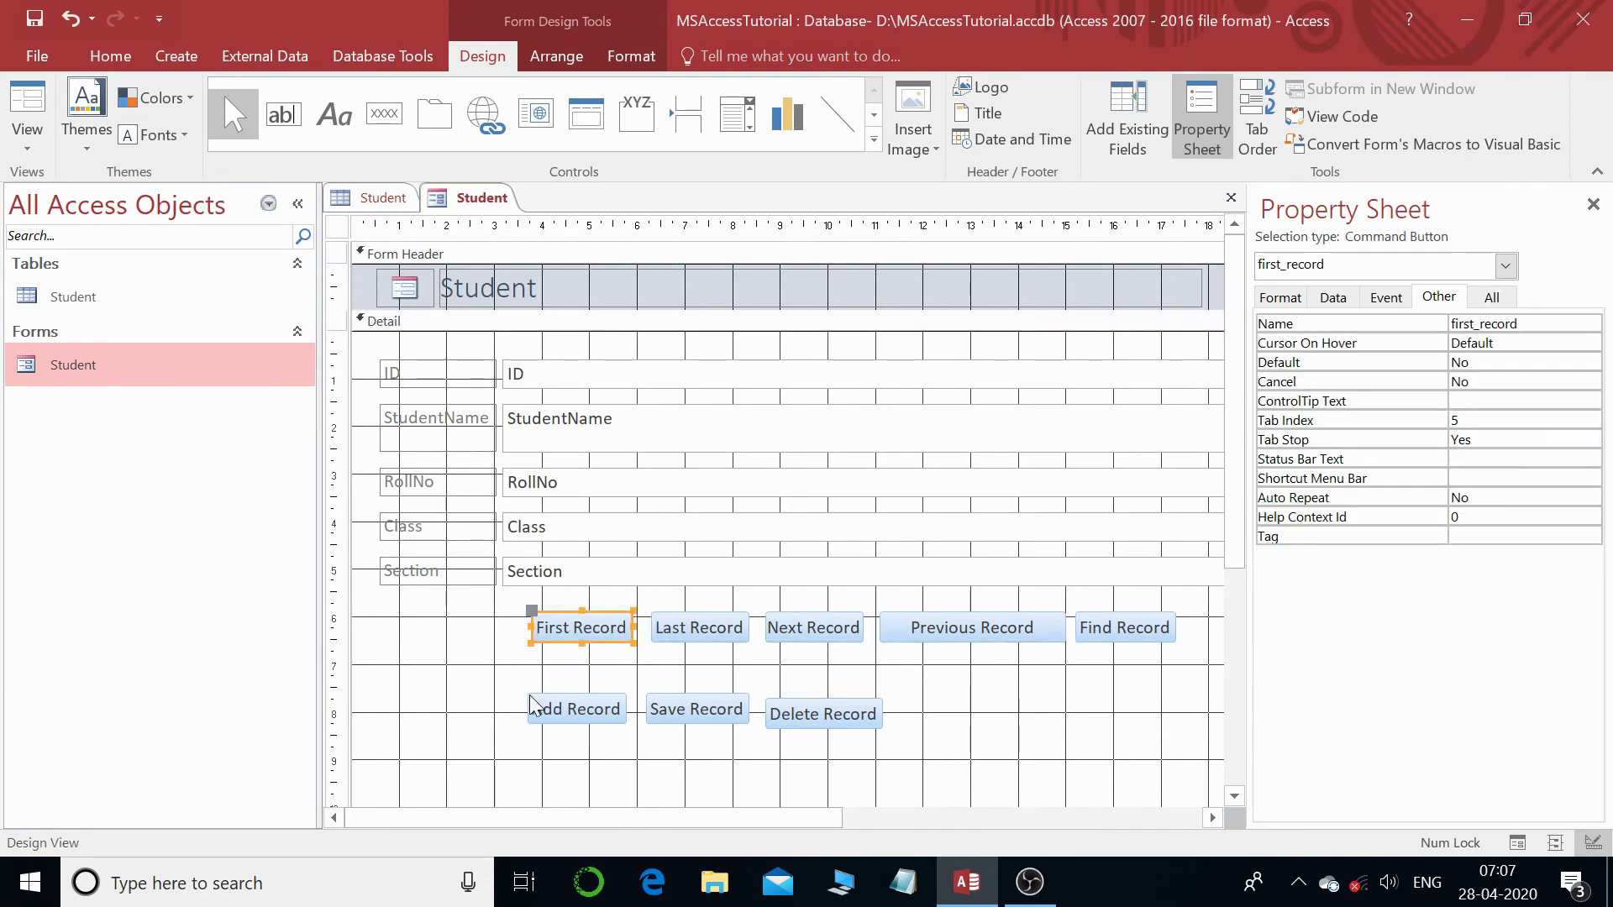
left_click(688, 630, "shift")
left_click(812, 630, "shift")
left_click(924, 632, "shift")
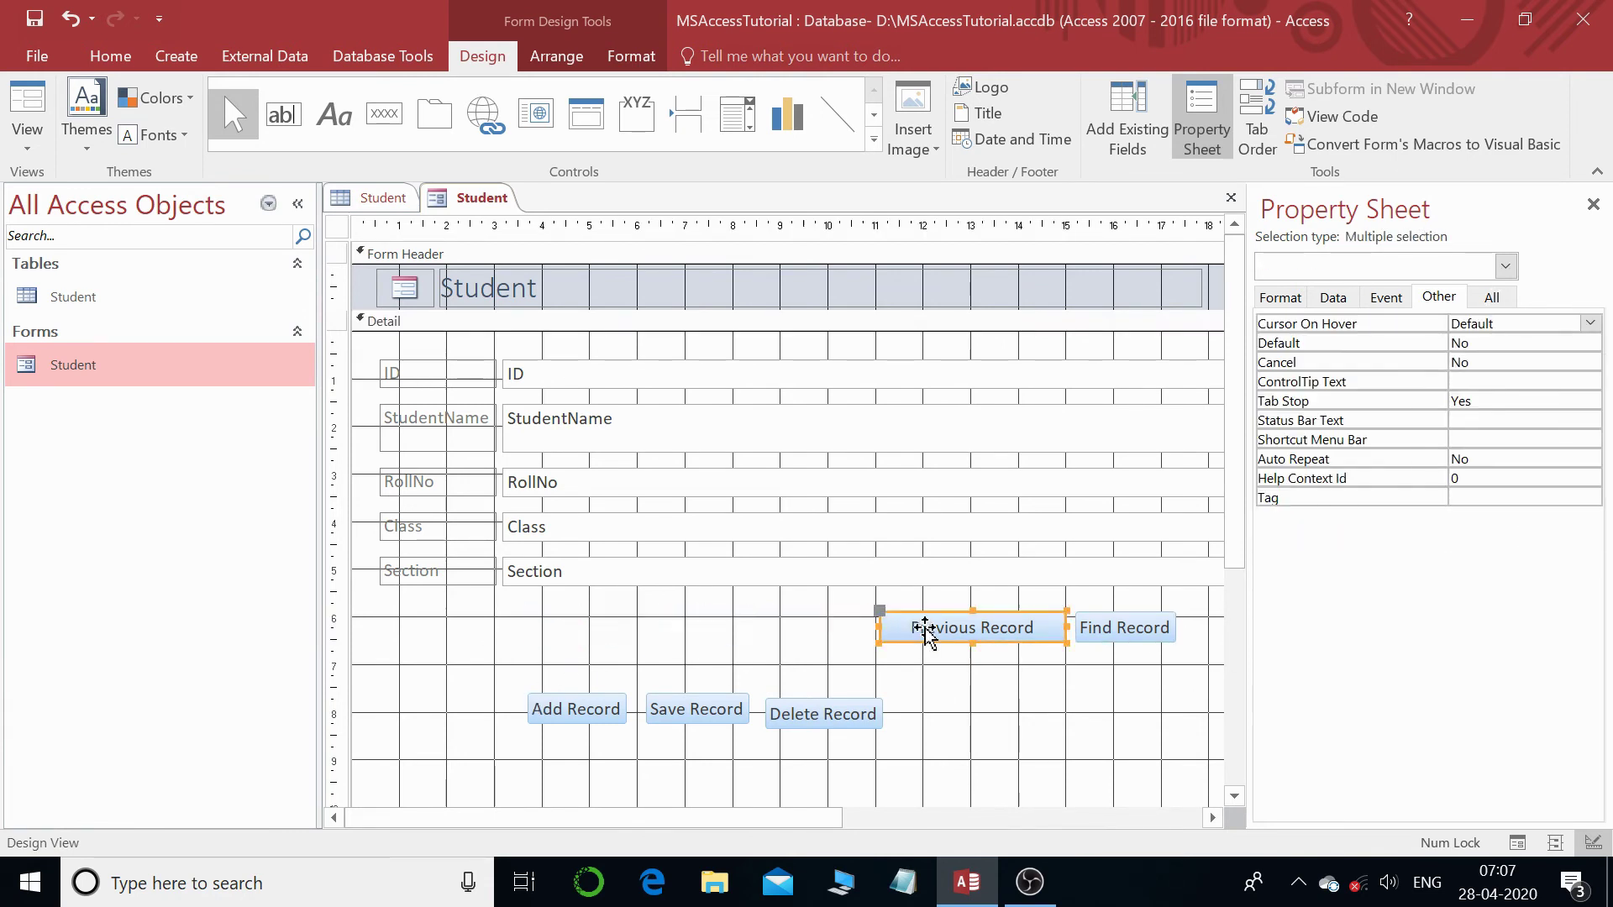
left_click(1124, 629, "shift")
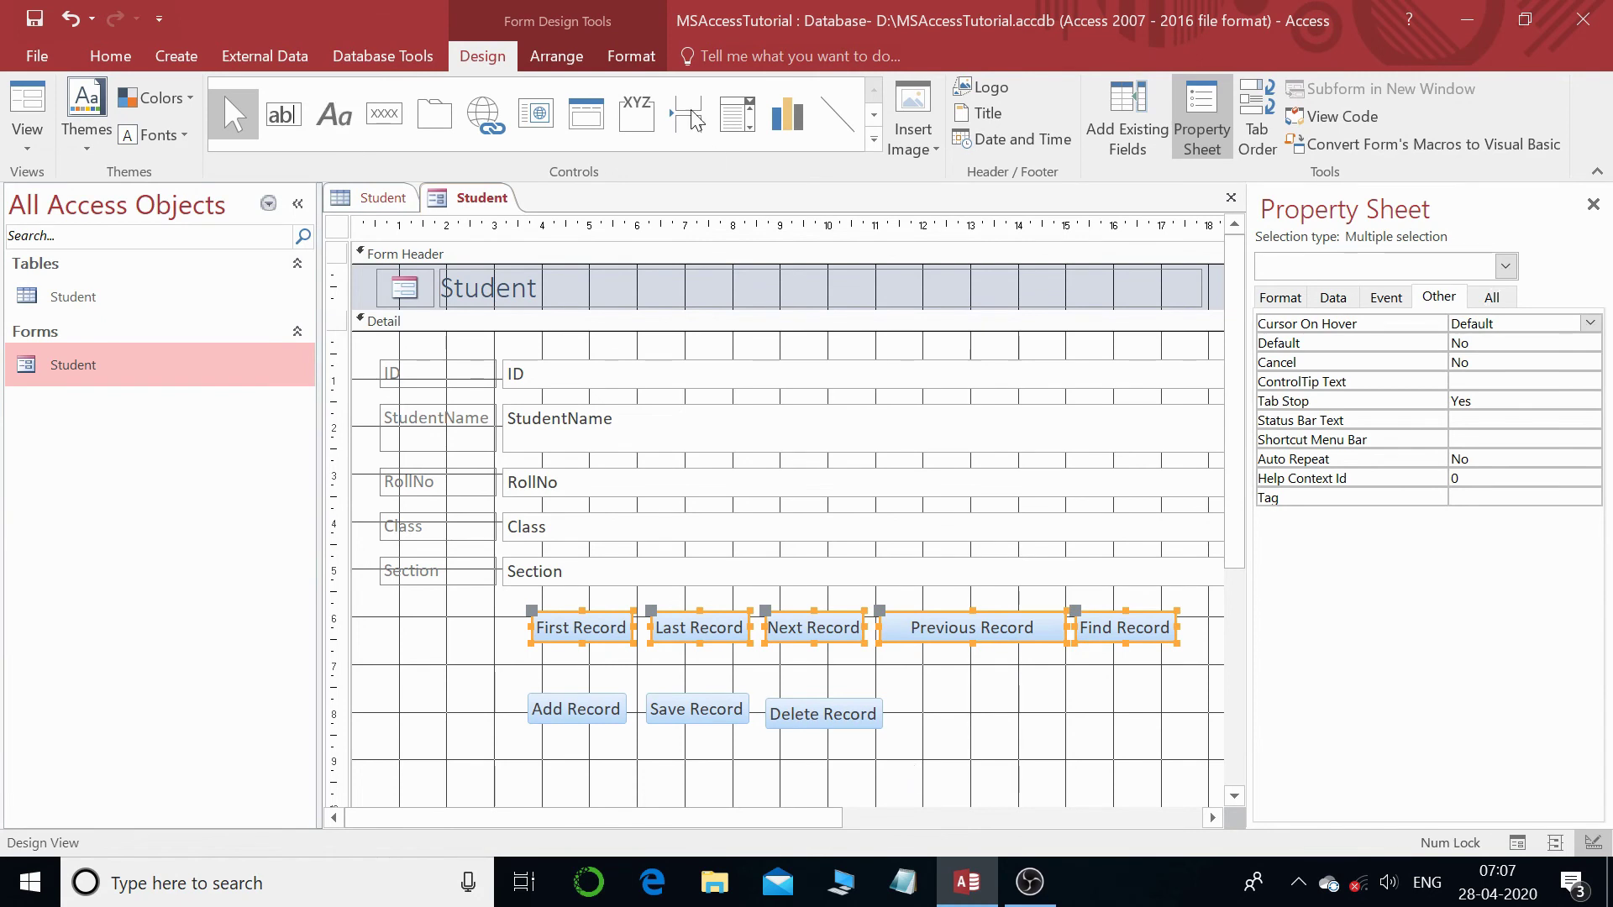
left_click(568, 57)
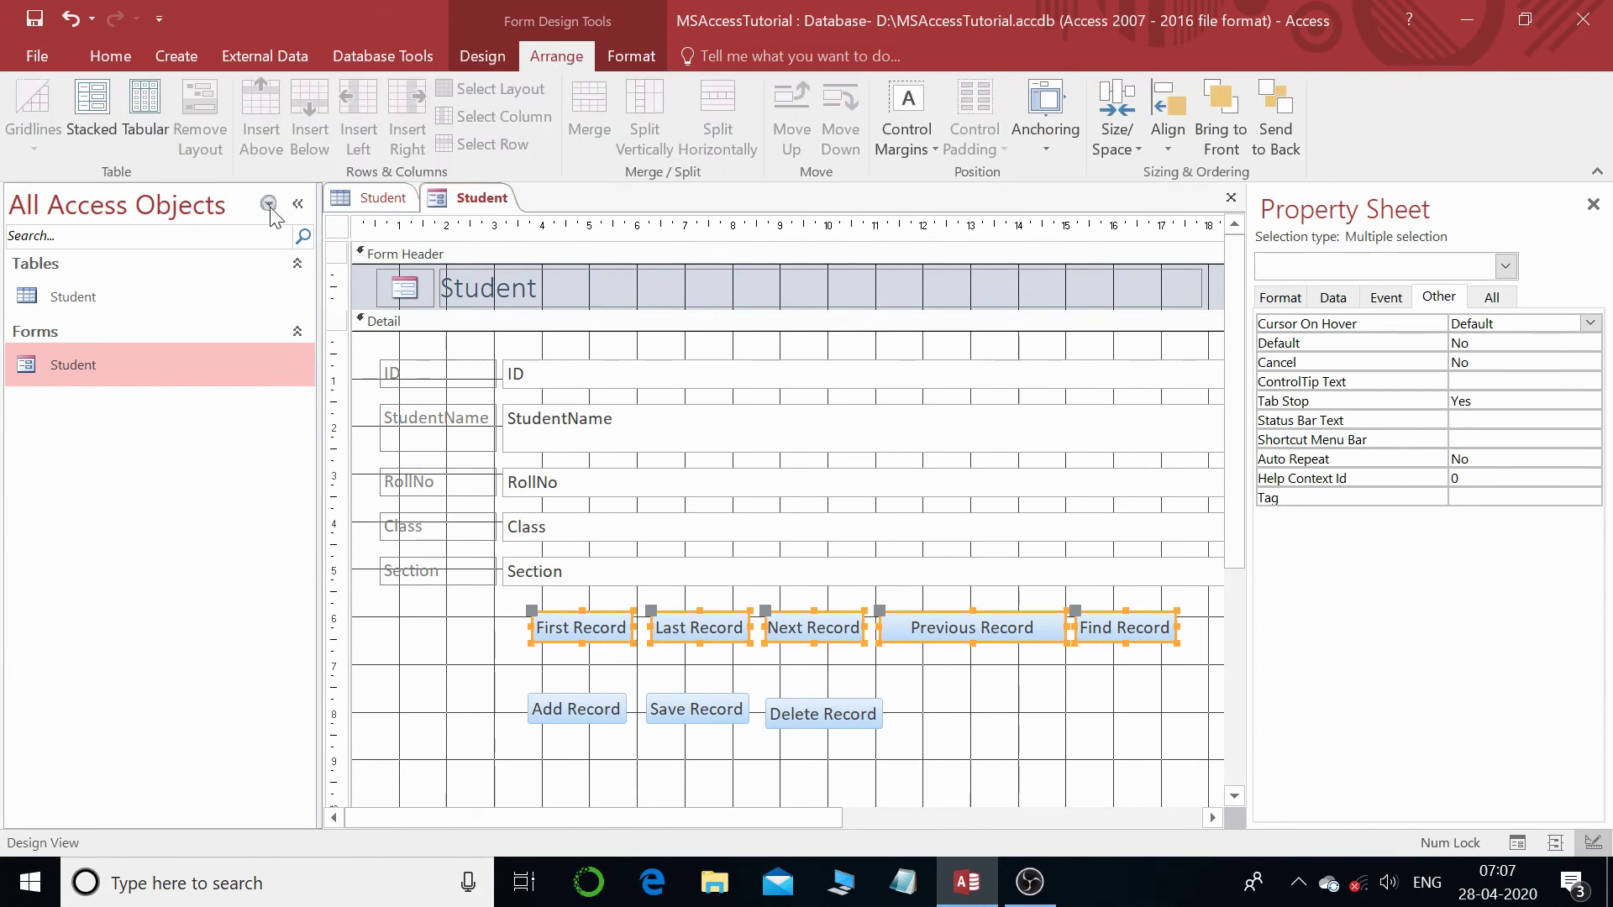
left_click(146, 113)
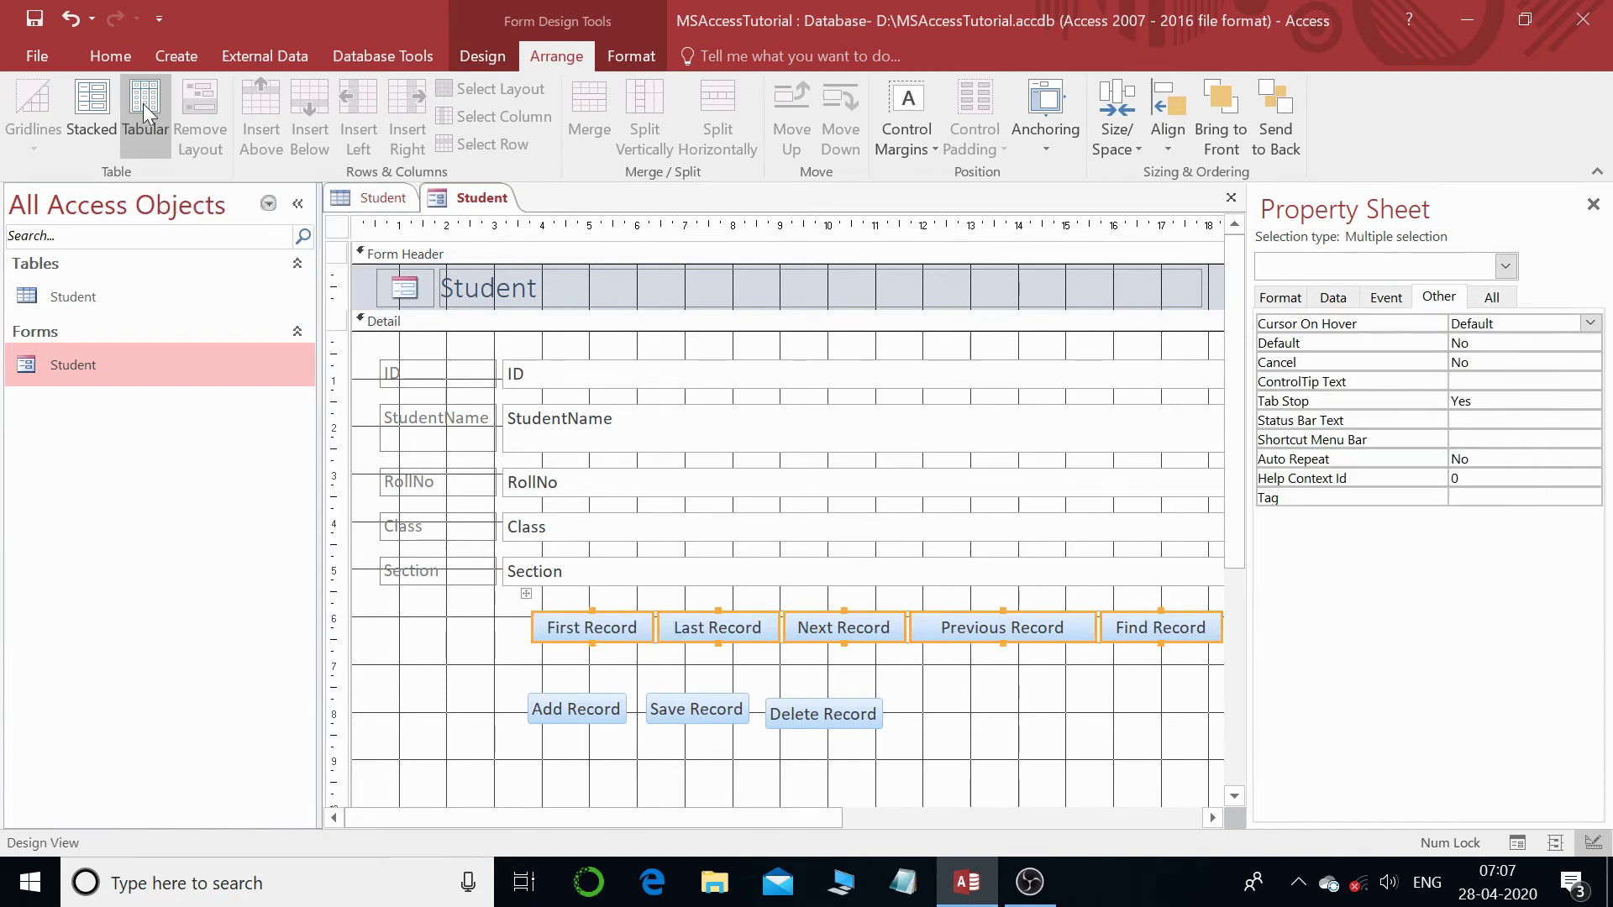
left_click_drag(952, 645, 875, 644)
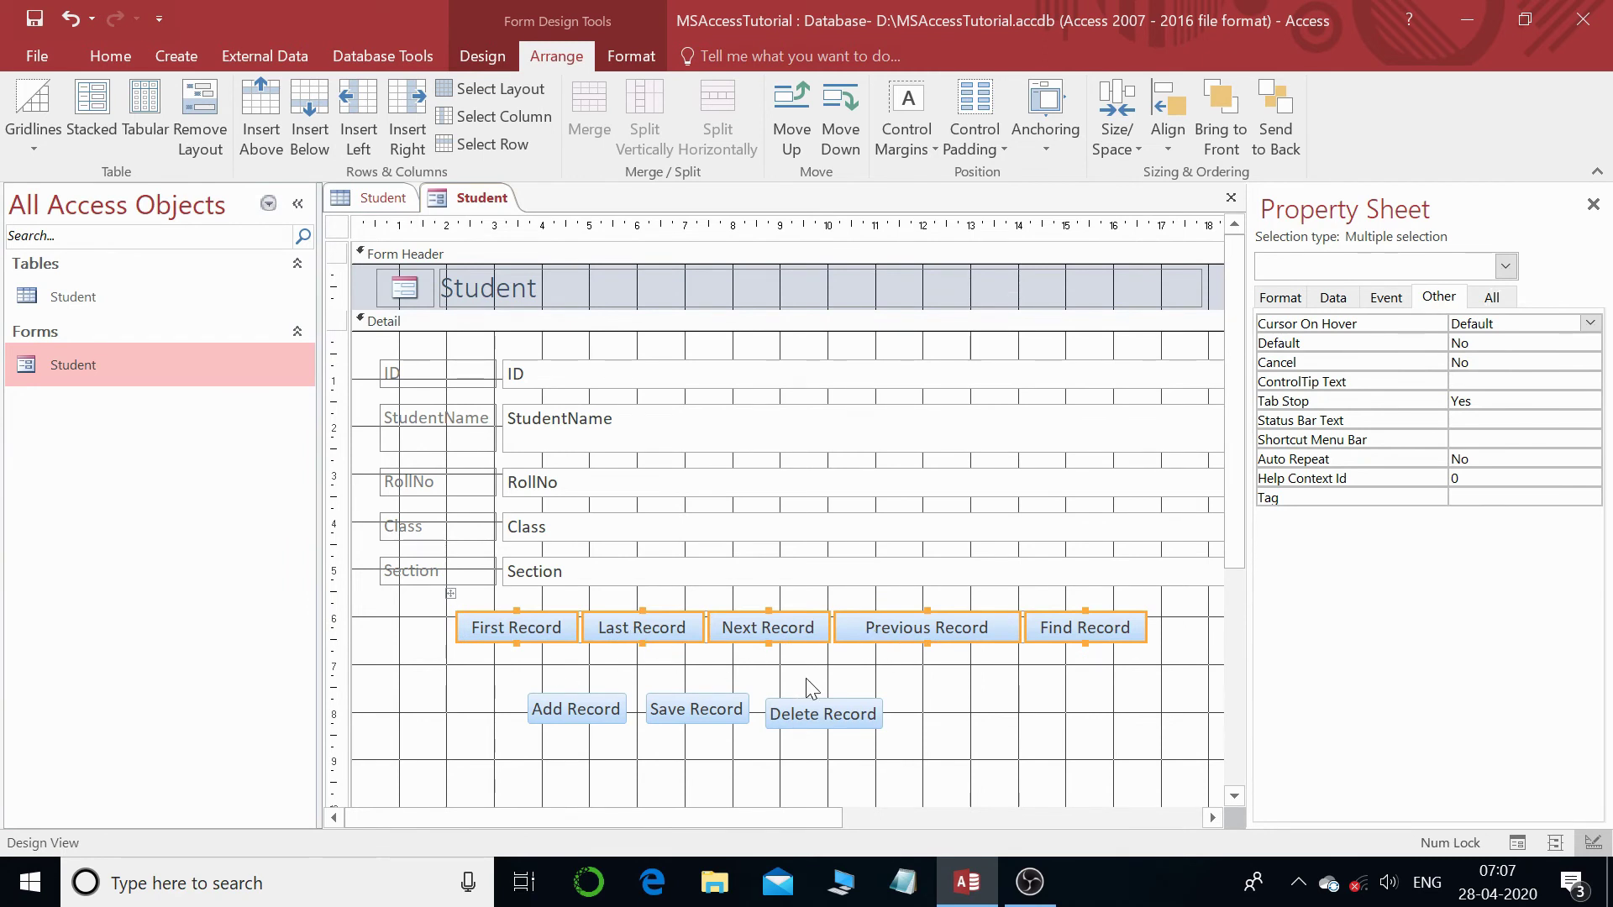
- Arrange the Add, Save and Delete Record buttons in a tabular layout and centre them closely beneath the upper button row
left_click_drag(495, 673, 928, 789)
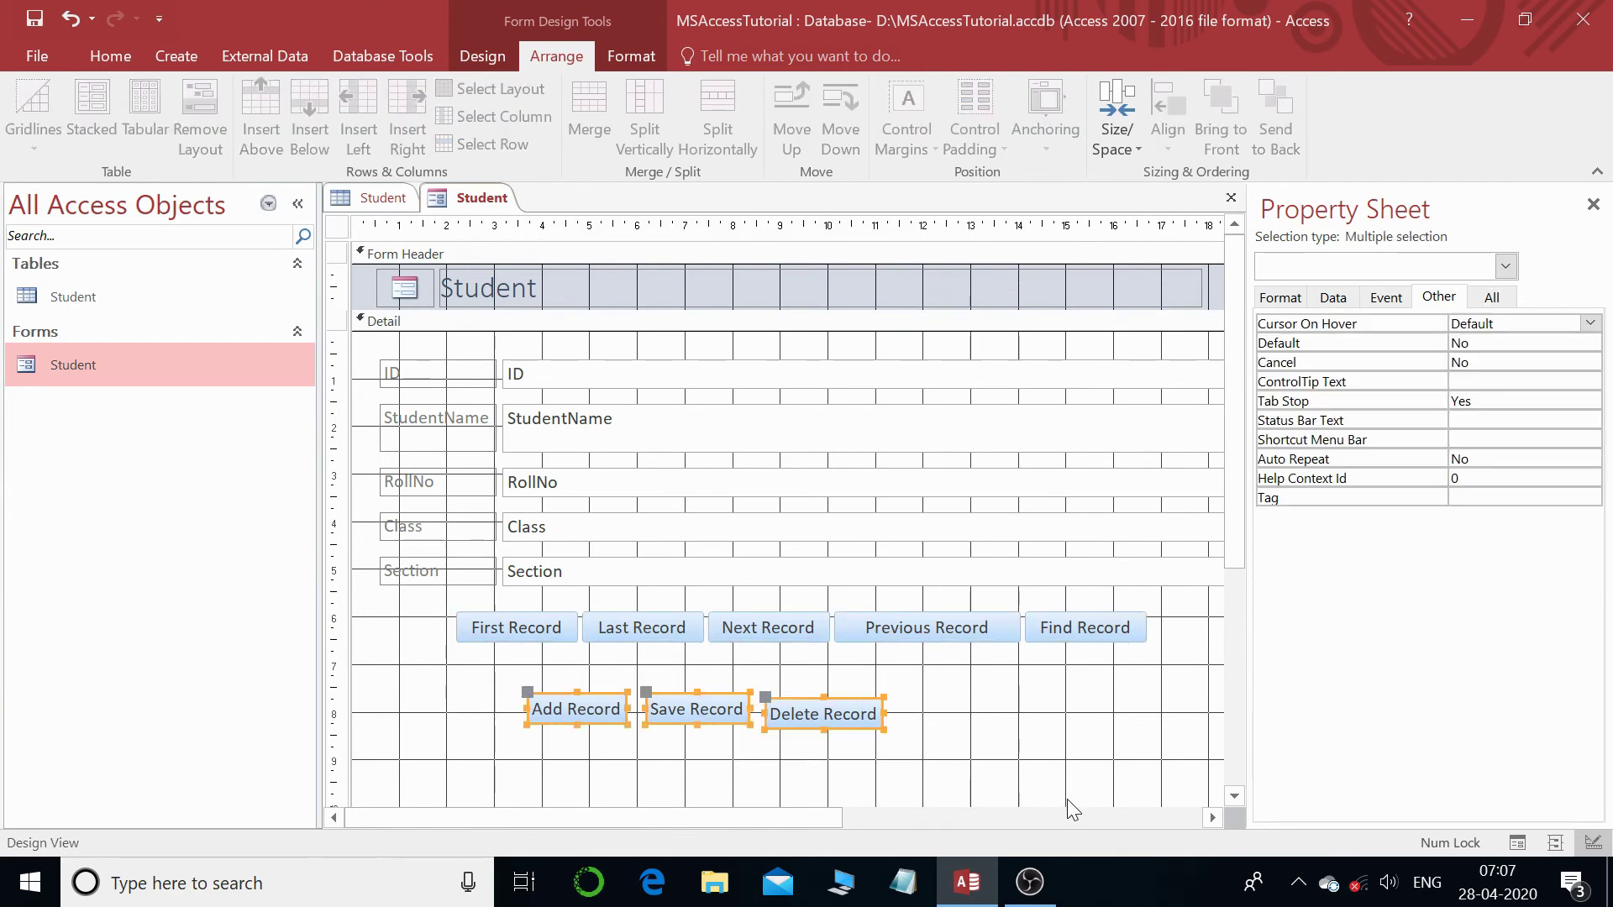
left_click(145, 114)
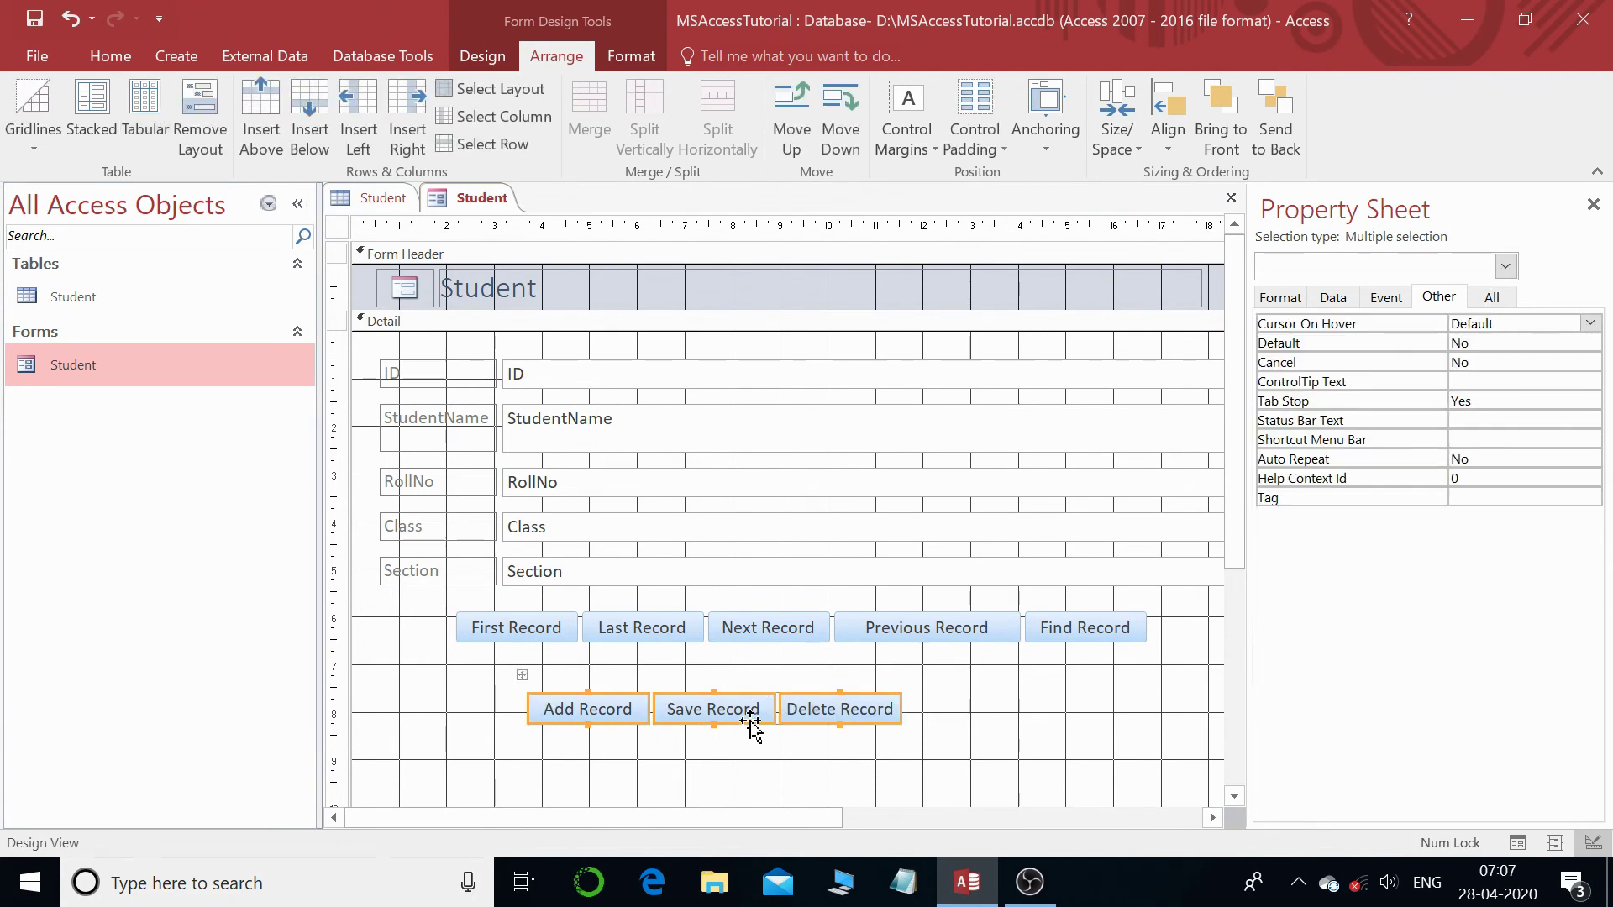
left_click_drag(749, 720, 821, 683)
left_click(835, 760)
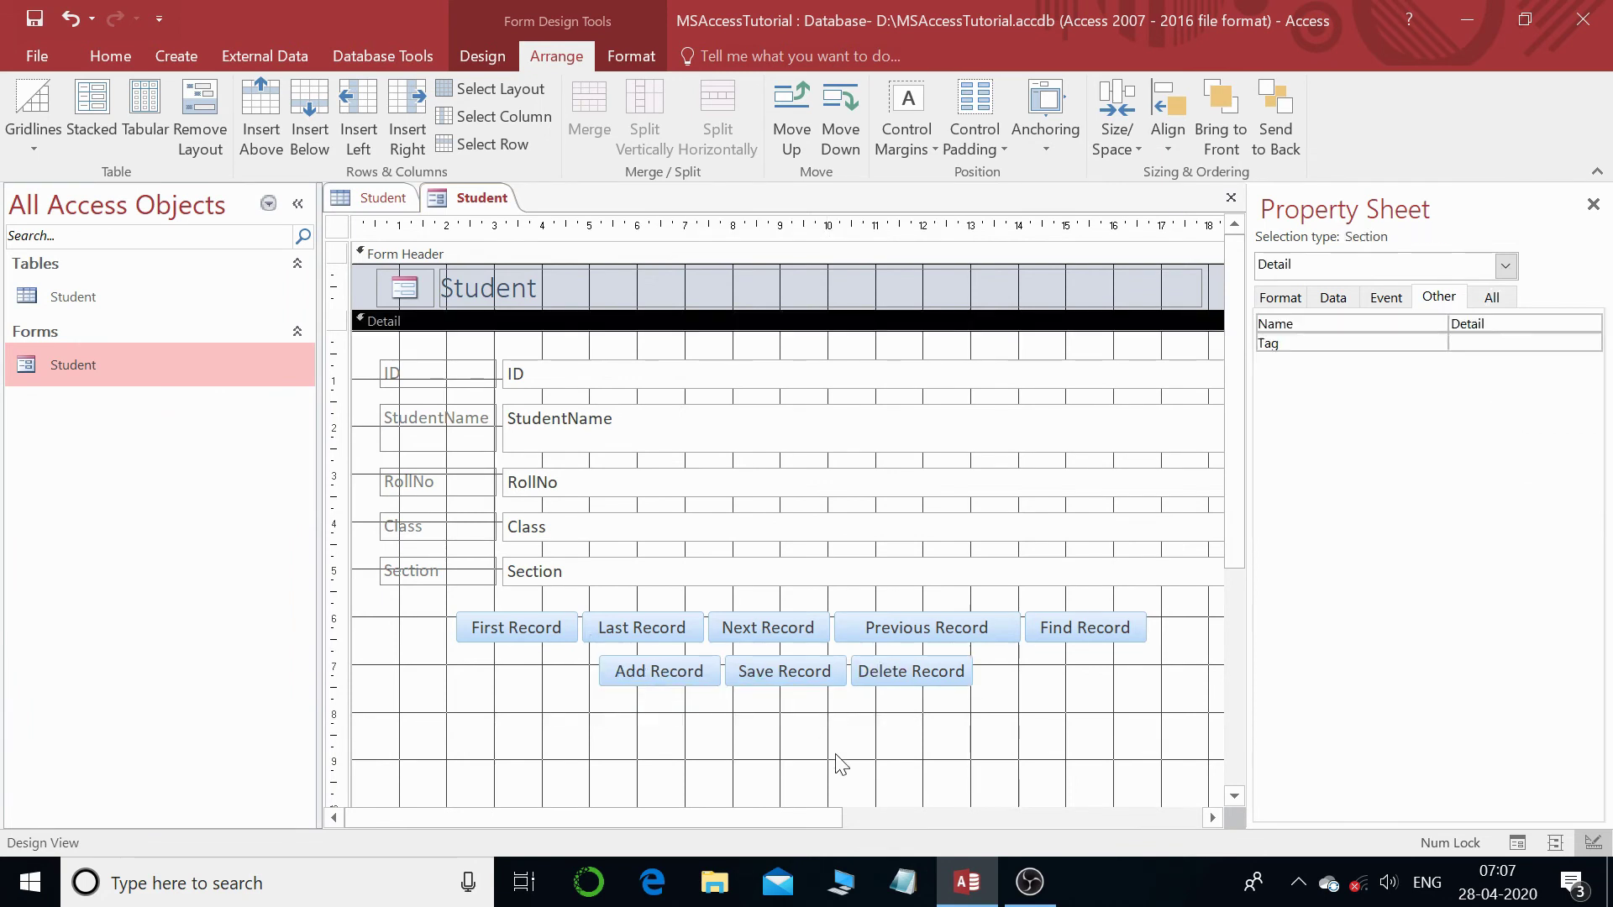
left_click(955, 744)
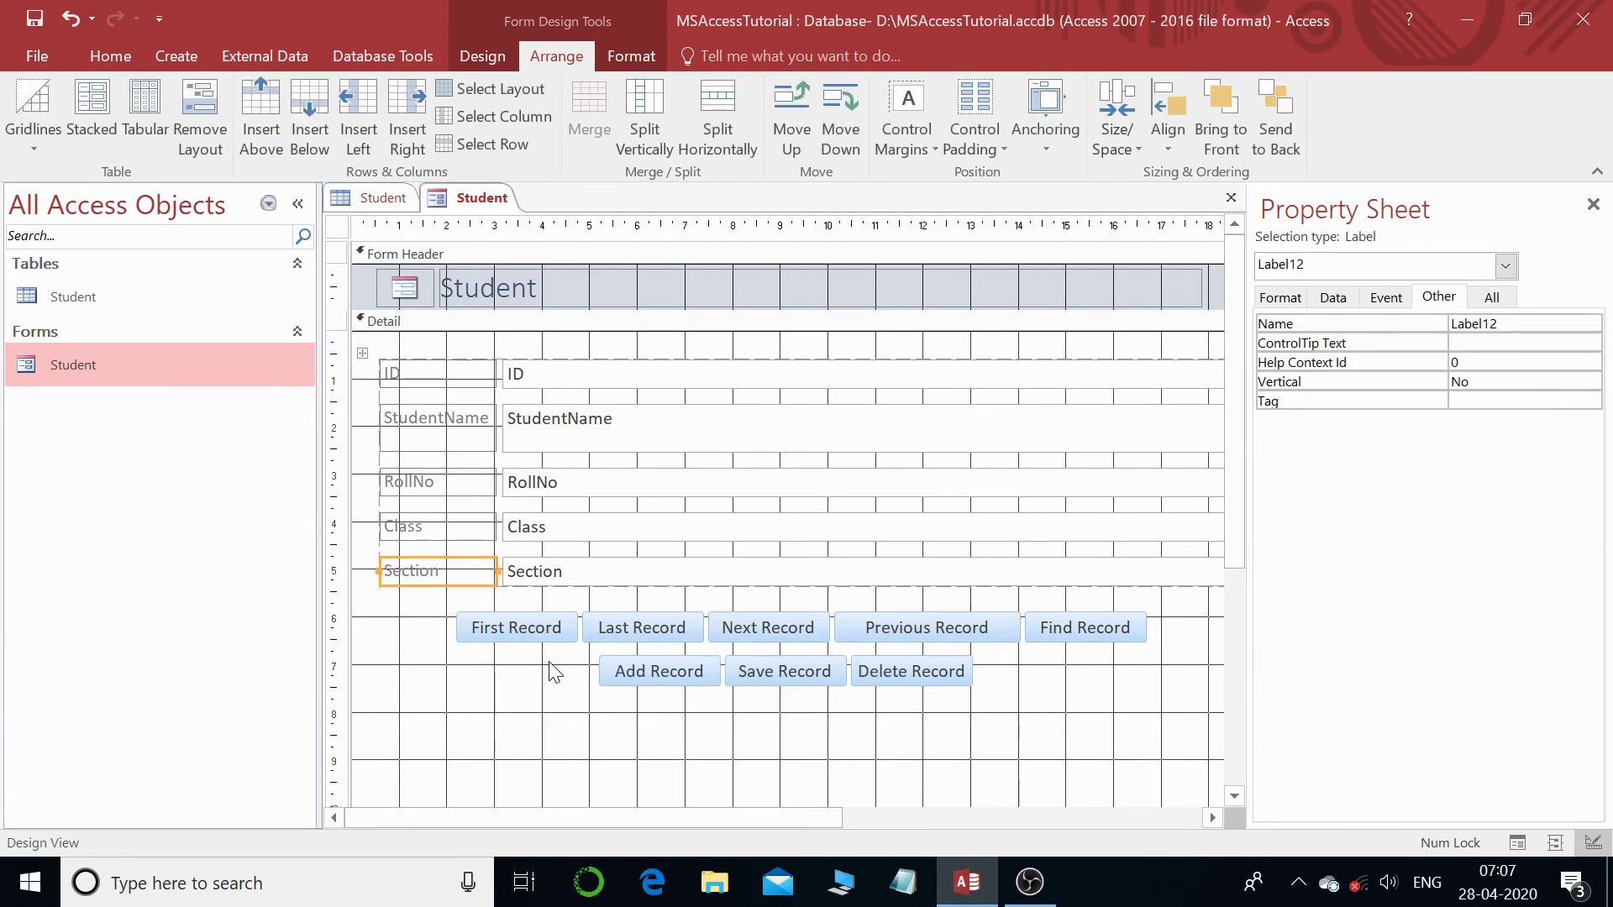
left_click_drag(380, 603, 877, 709)
left_click_drag(1174, 735, 1174, 735)
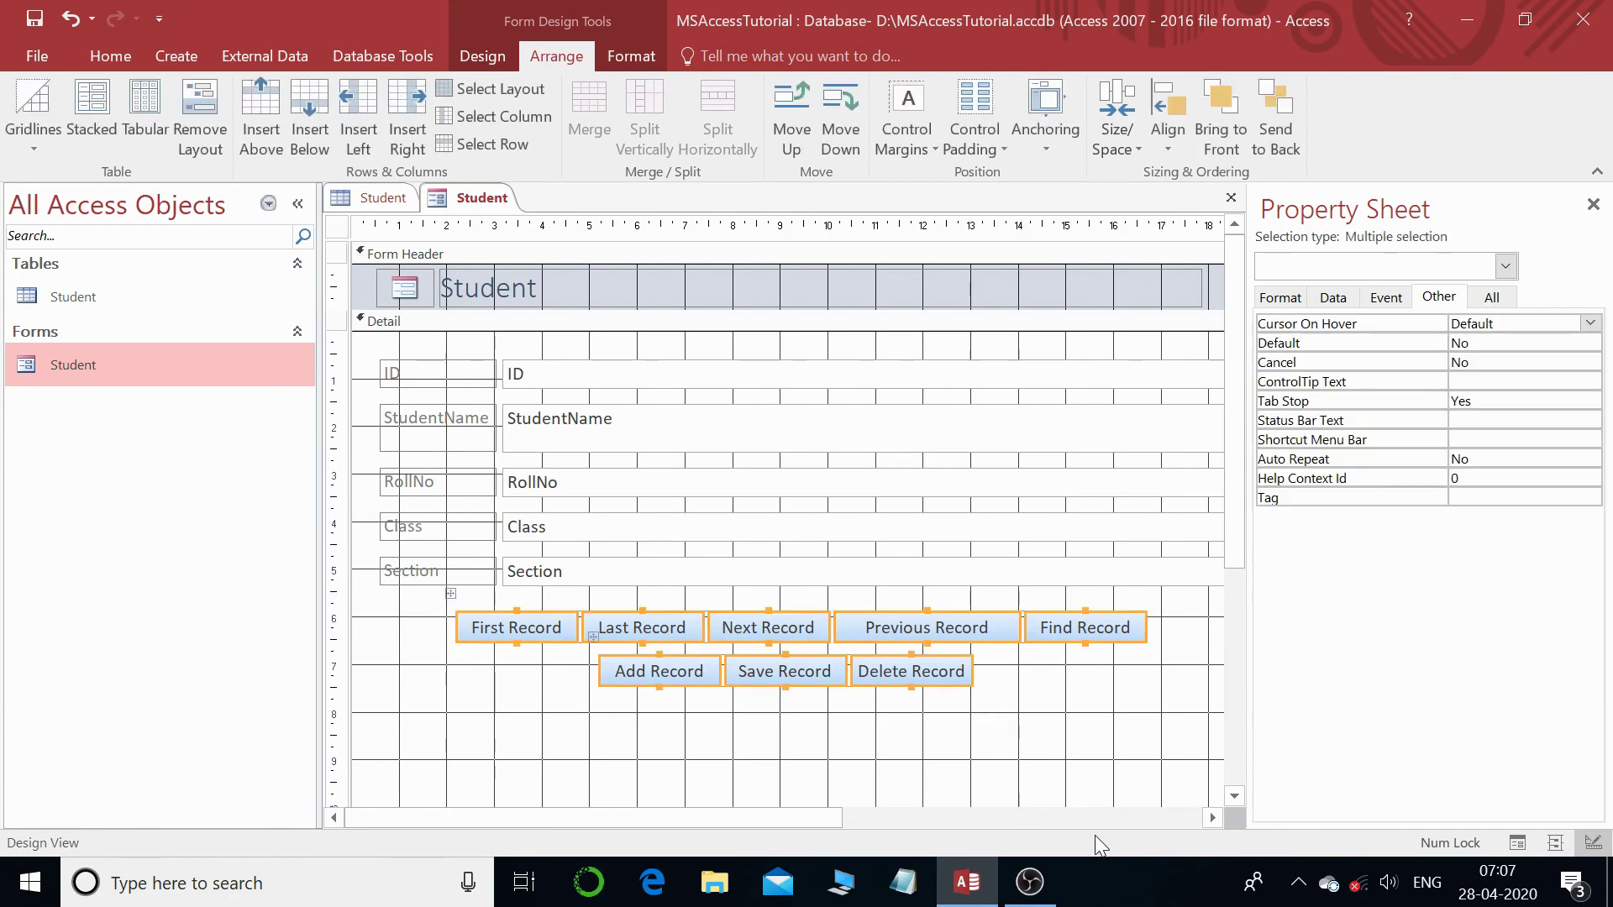
left_click(830, 689)
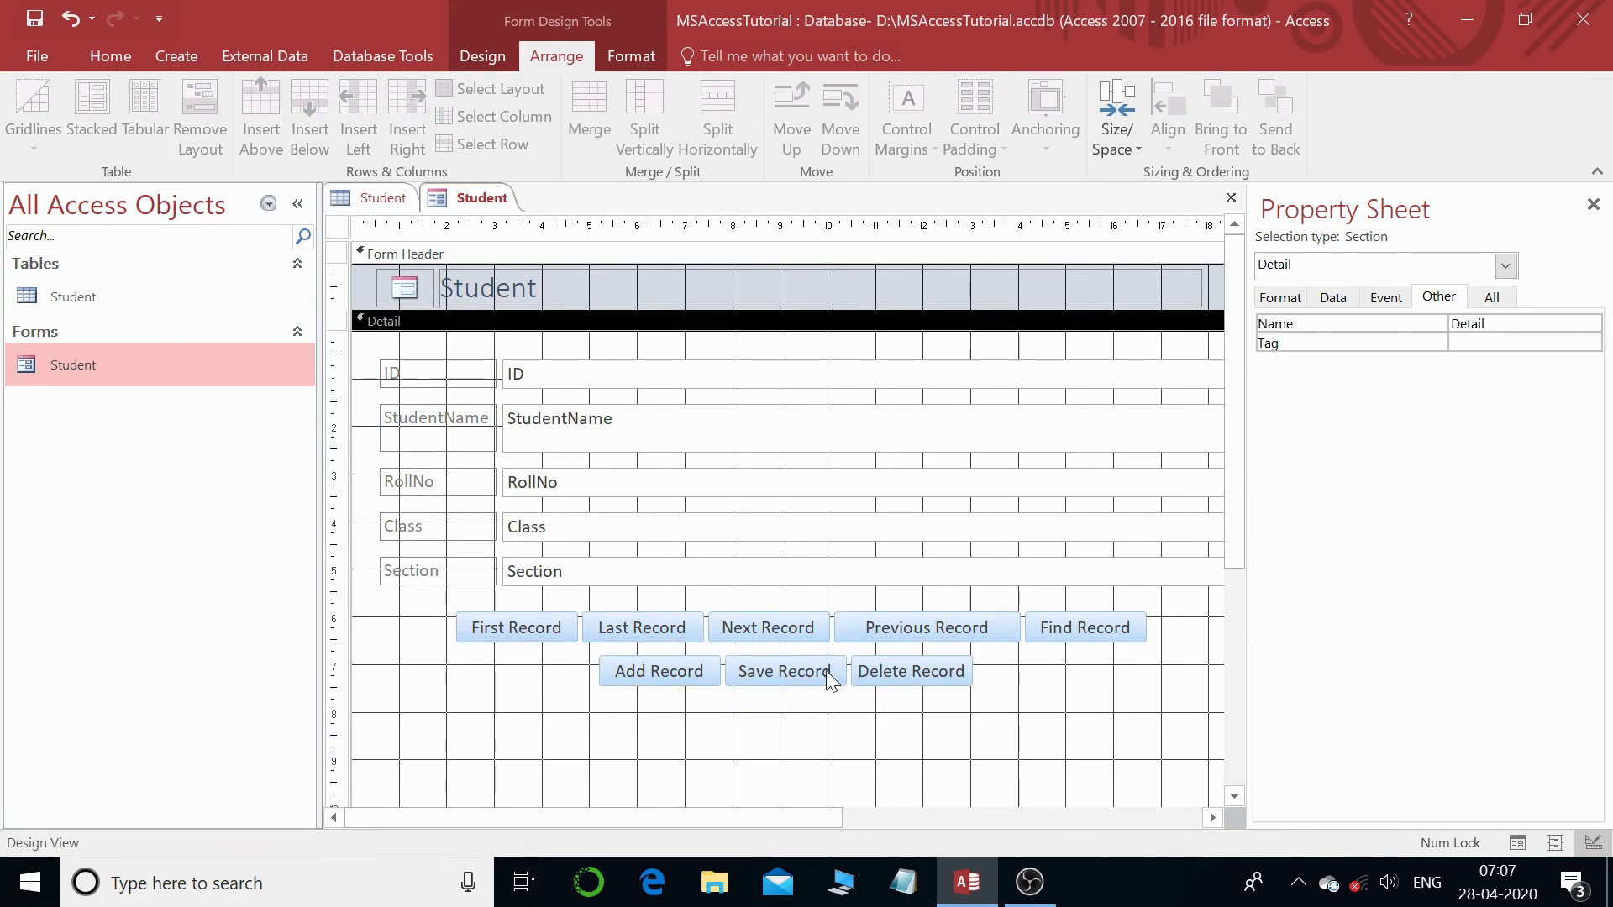
left_click(484, 374)
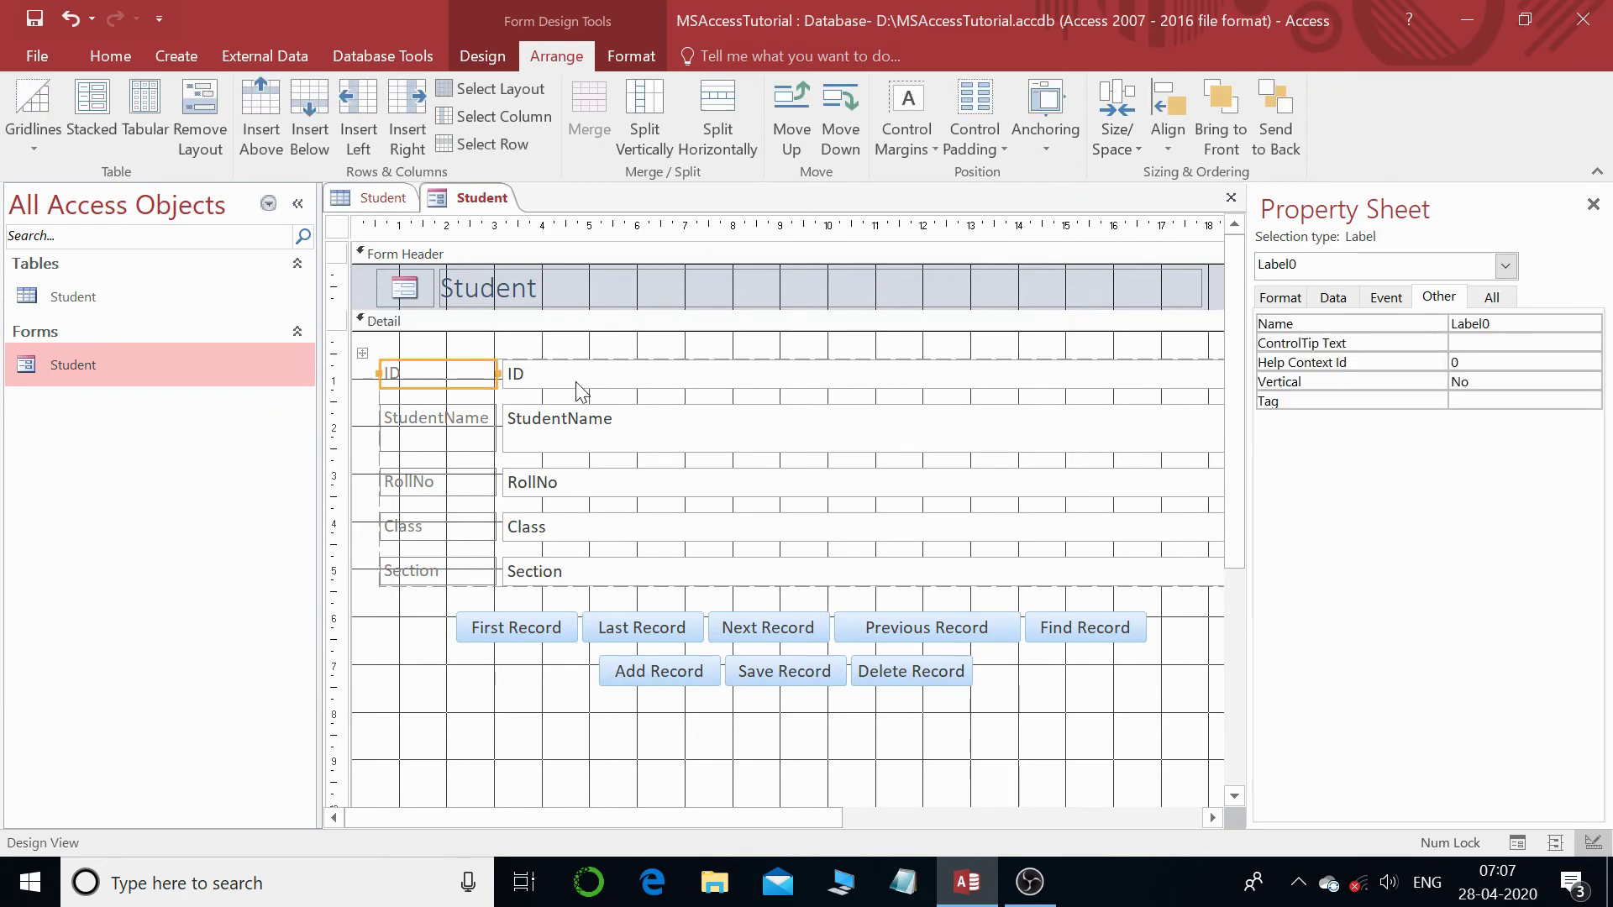
left_click(472, 452)
left_click(452, 384)
left_click(619, 385)
left_click(458, 437)
left_click(577, 435, "shift")
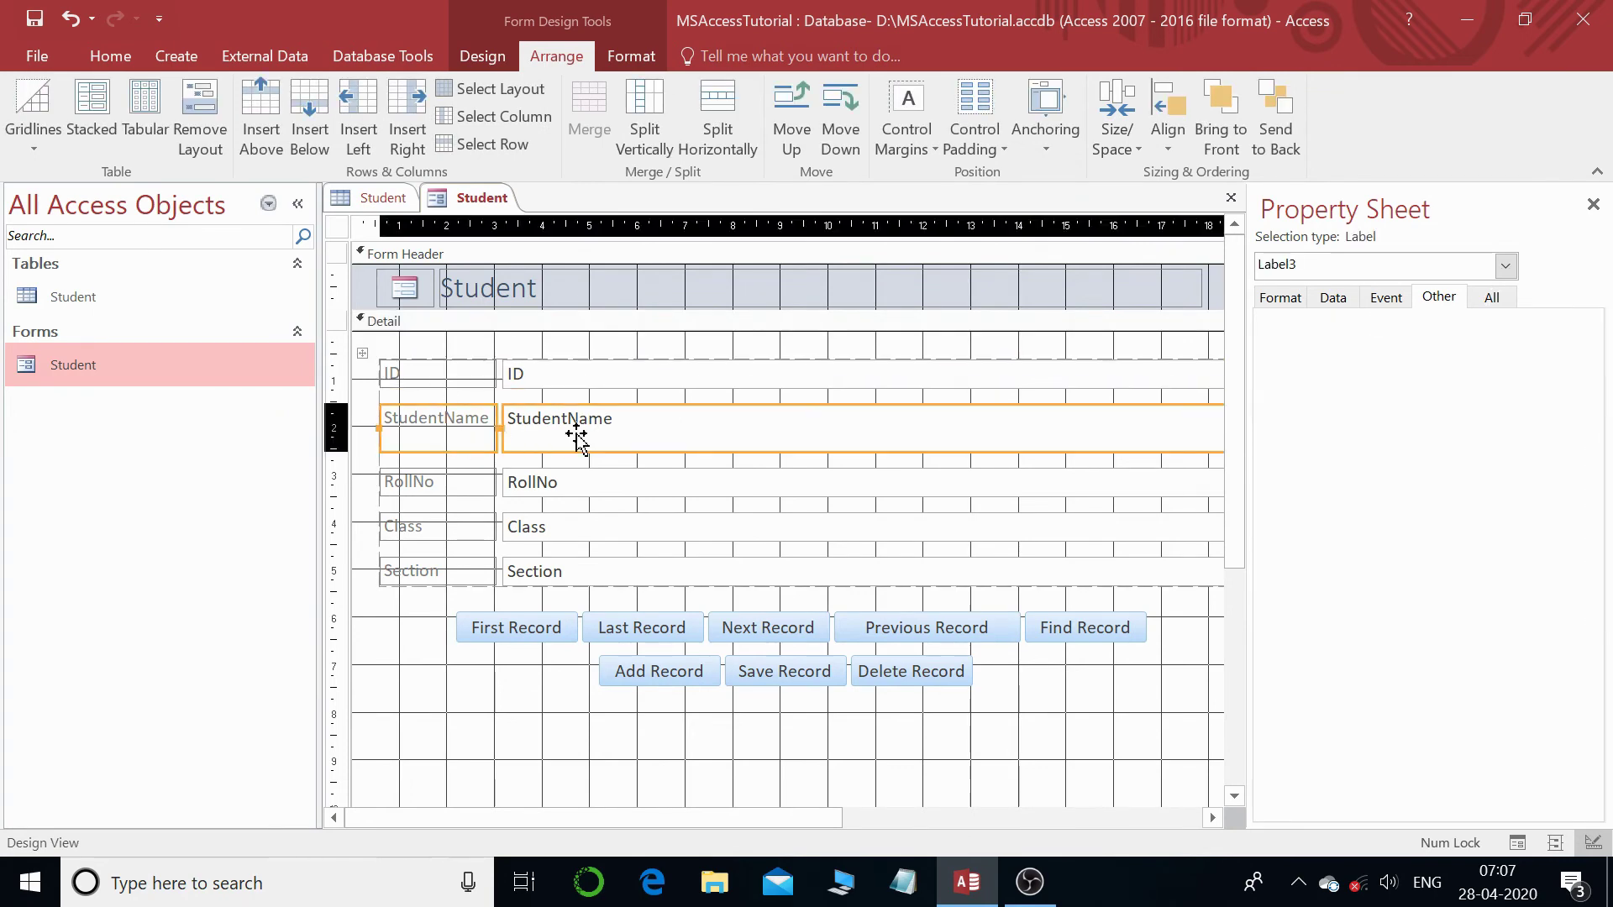
left_click(457, 493)
left_click(551, 496)
left_click(432, 541)
left_click(554, 527, "shift")
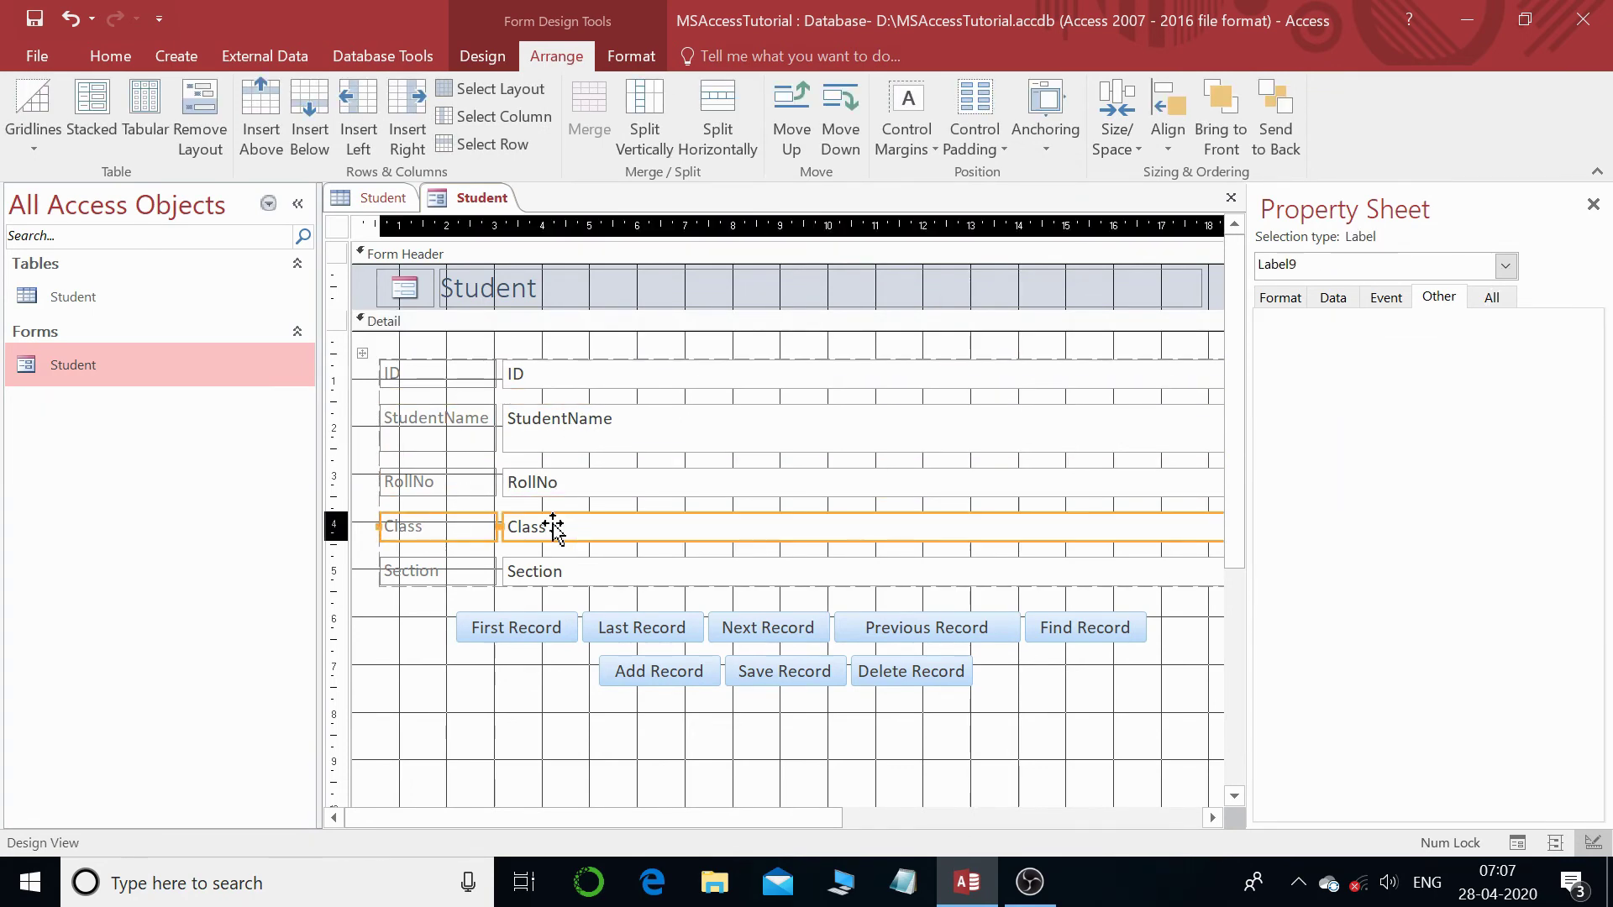
left_click(554, 528)
left_click(458, 578)
left_click(553, 575, "shift")
left_click(553, 574)
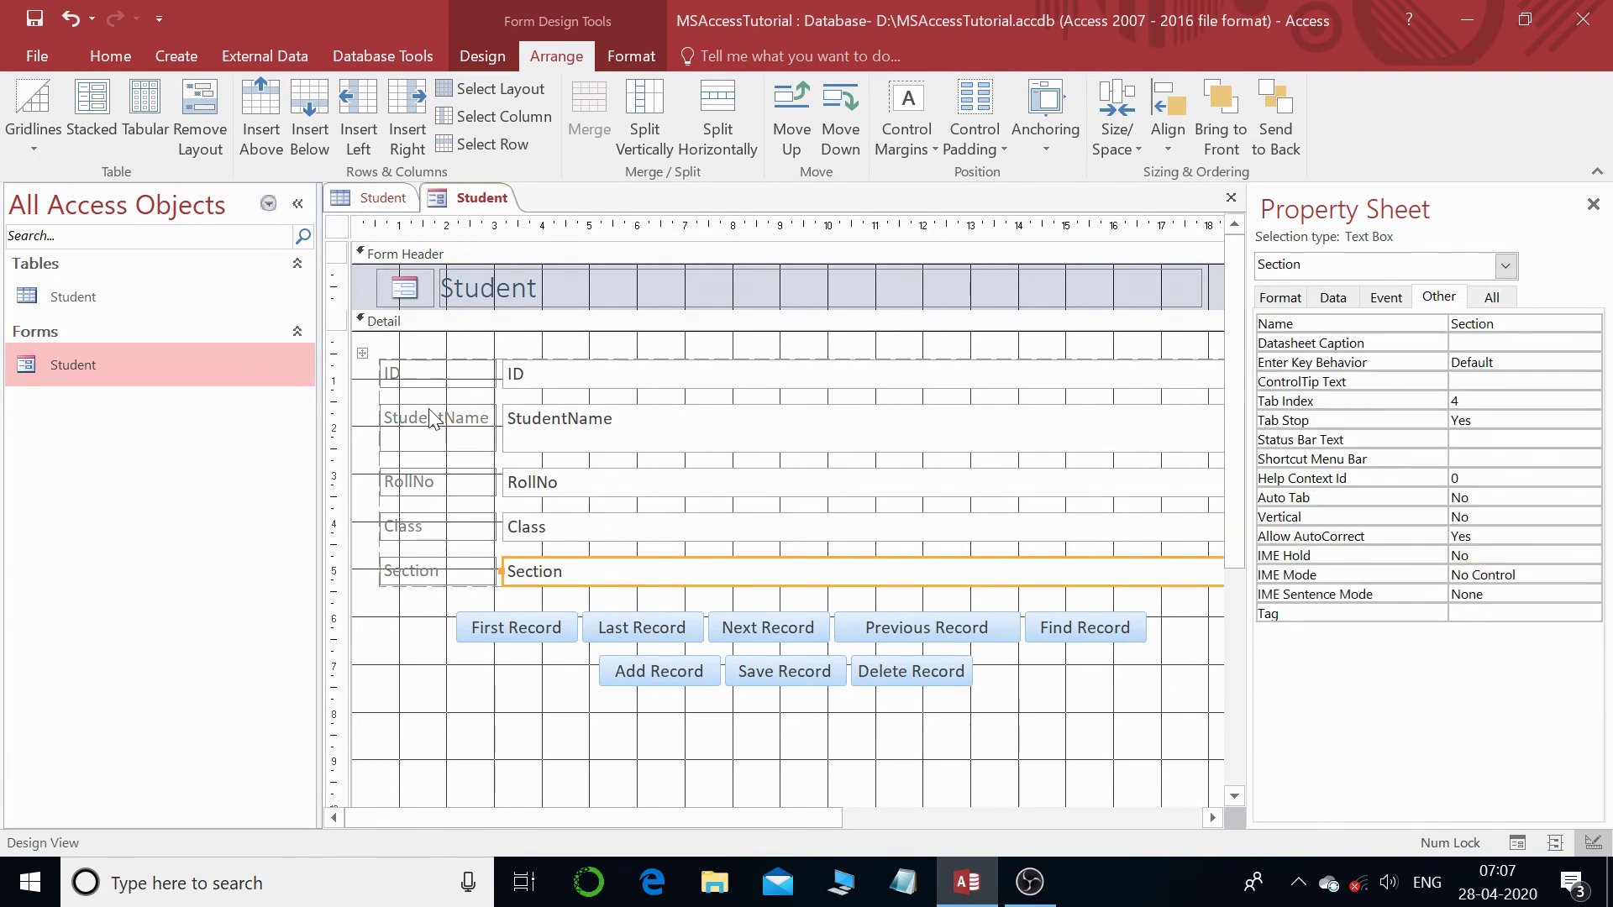
- Move the whole layout of field labels and text boxes, ID through Section, about 2.8 cm to the right
left_click(362, 354)
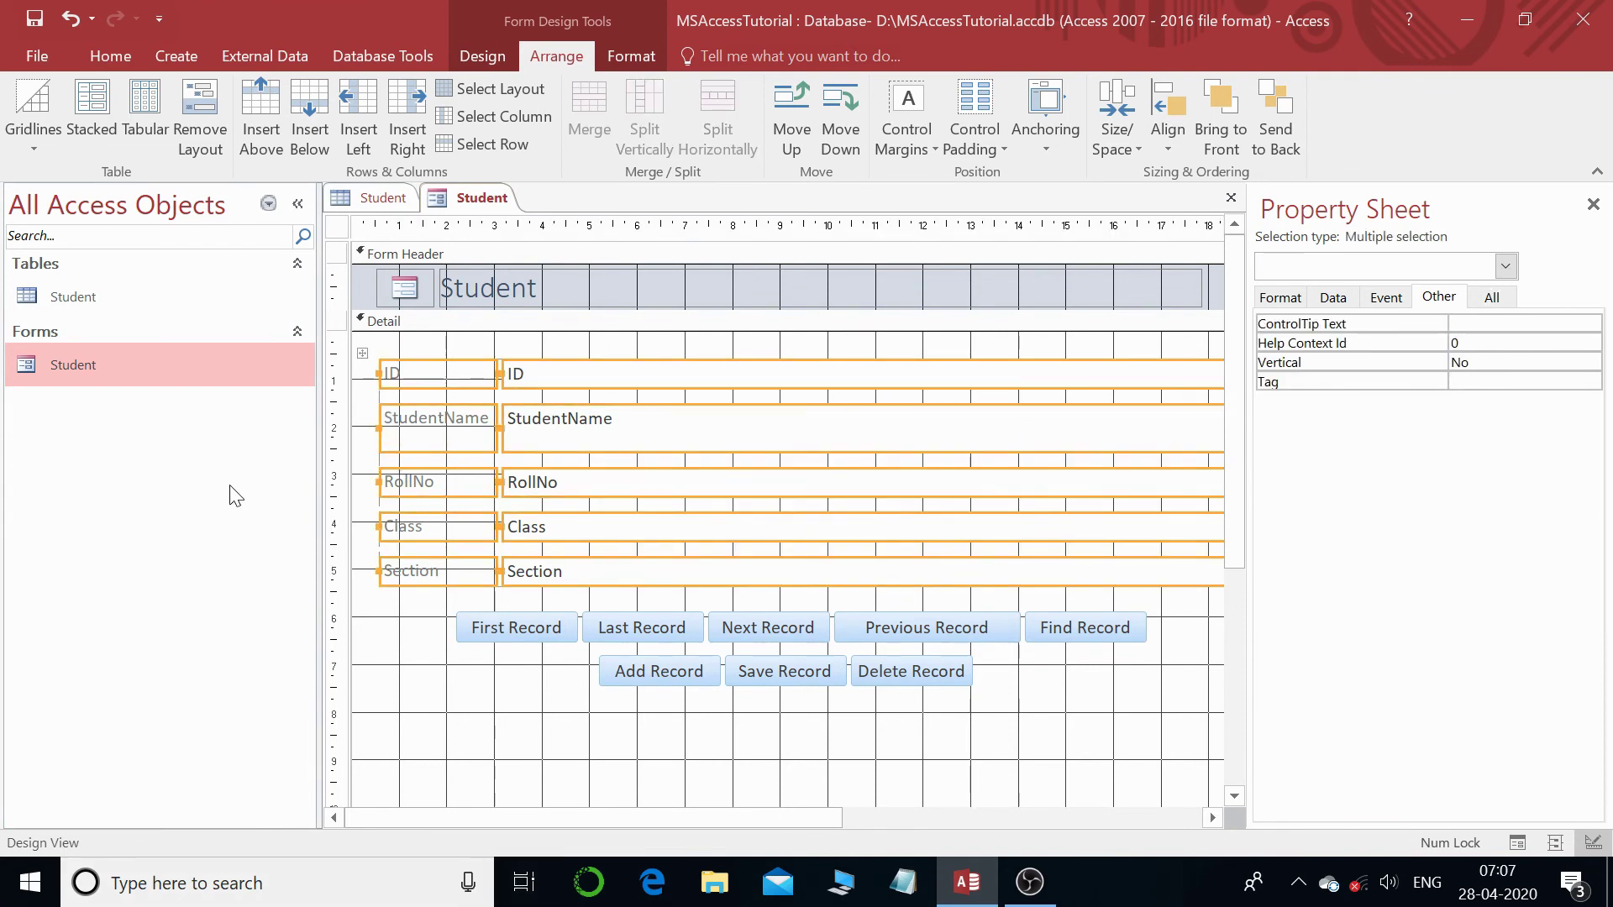
left_click(363, 353)
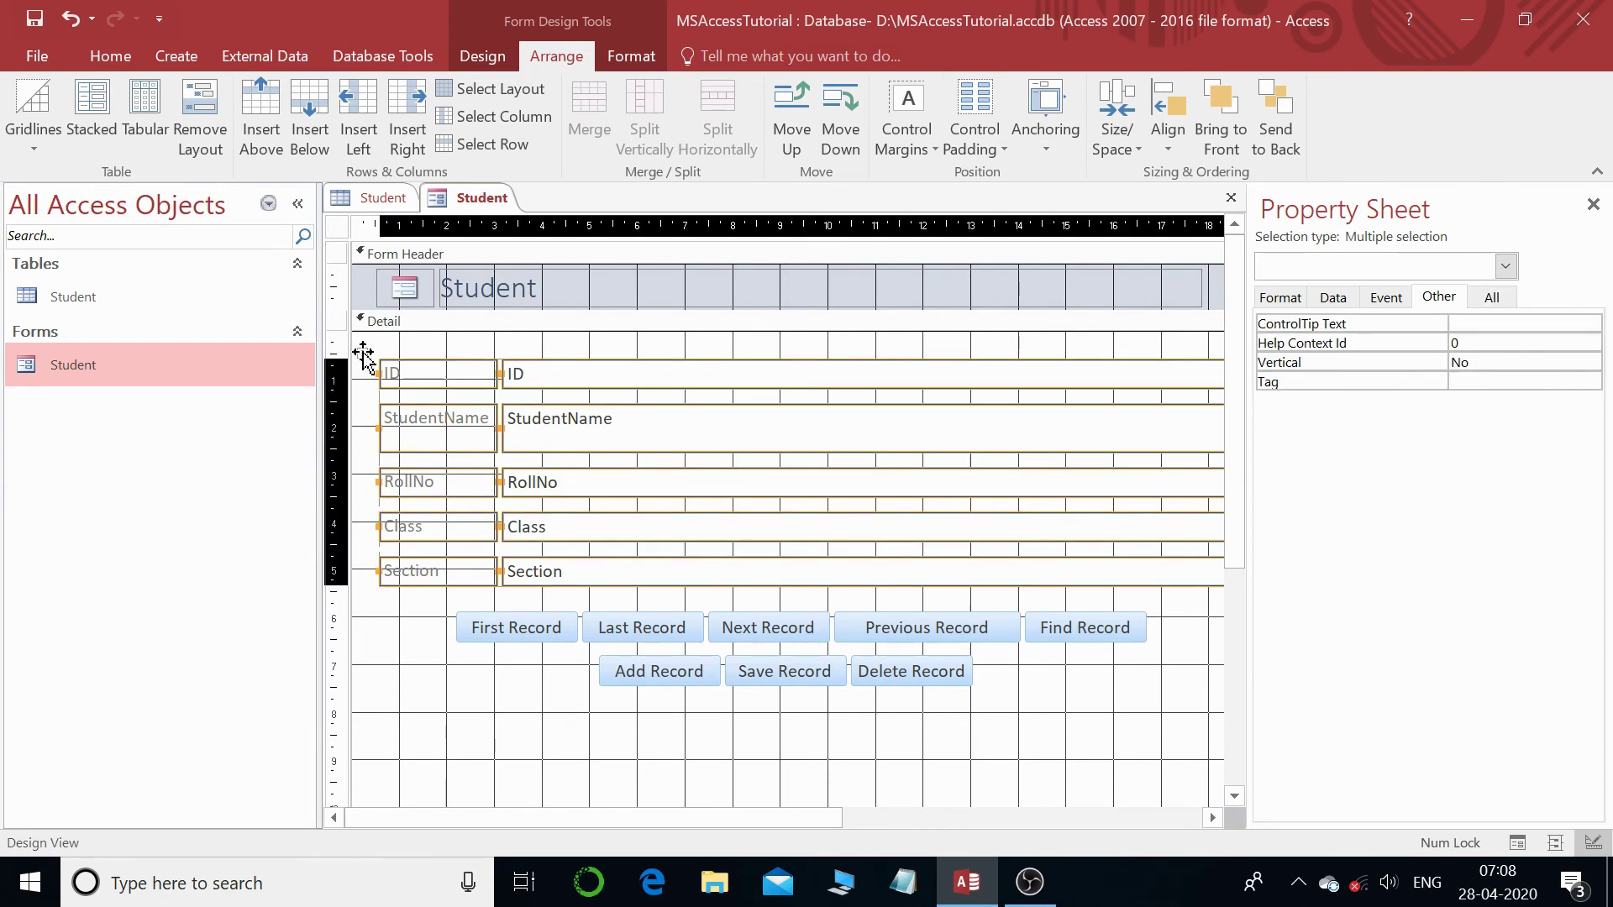
left_click_drag(363, 353, 495, 353)
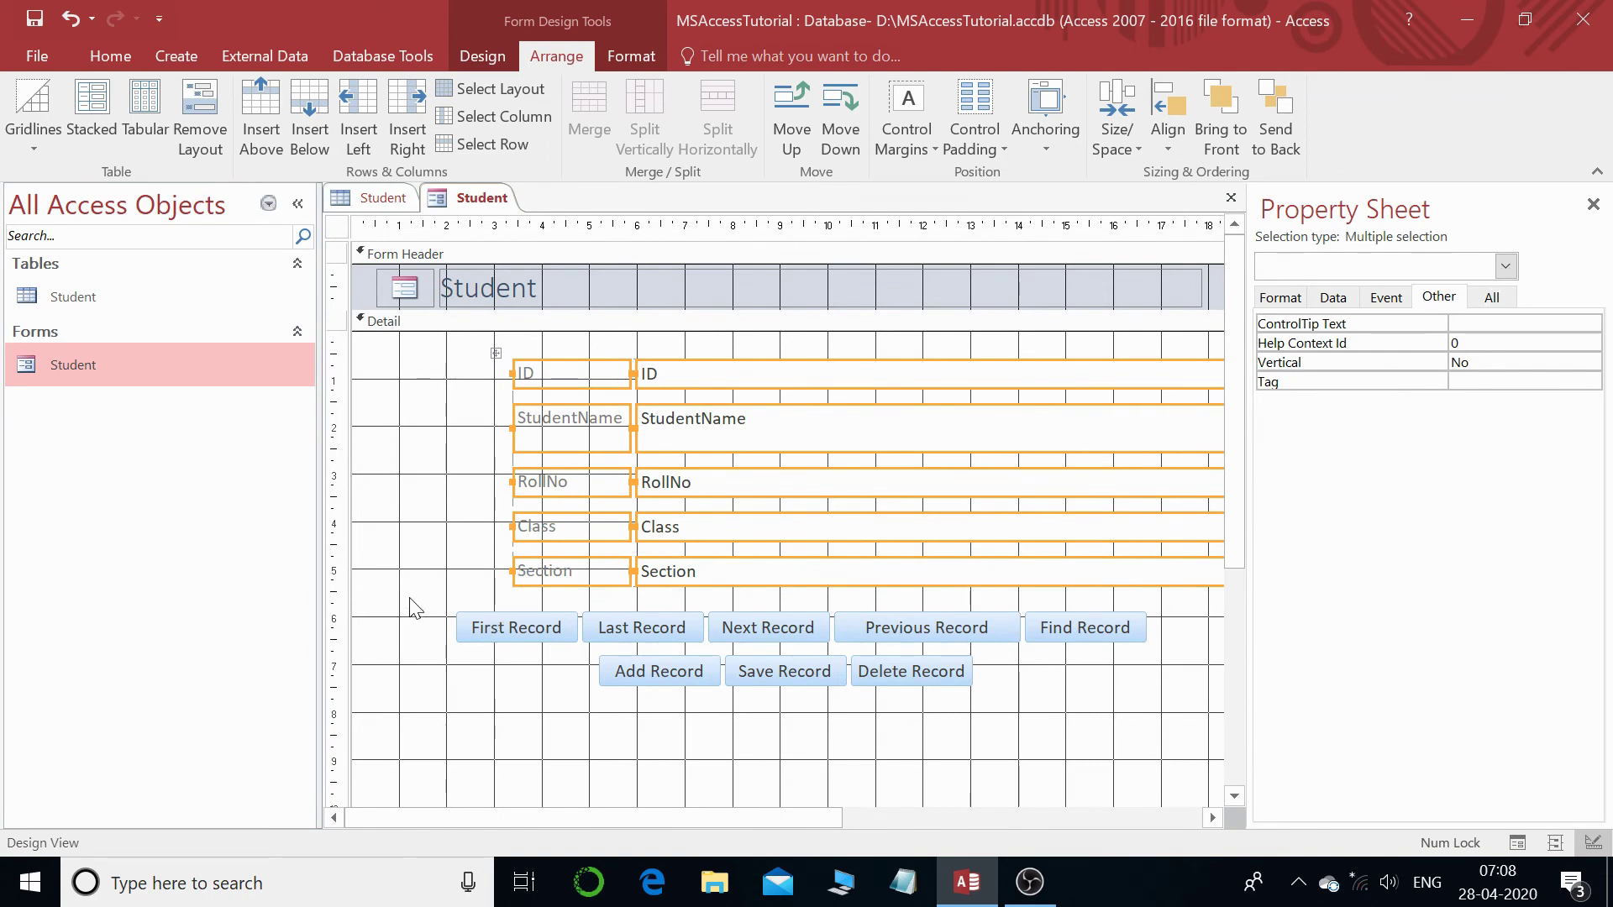
- Move both button rows together about 3.4 cm to the right beneath the fields and show the result in Form View
left_click_drag(412, 606, 1179, 756)
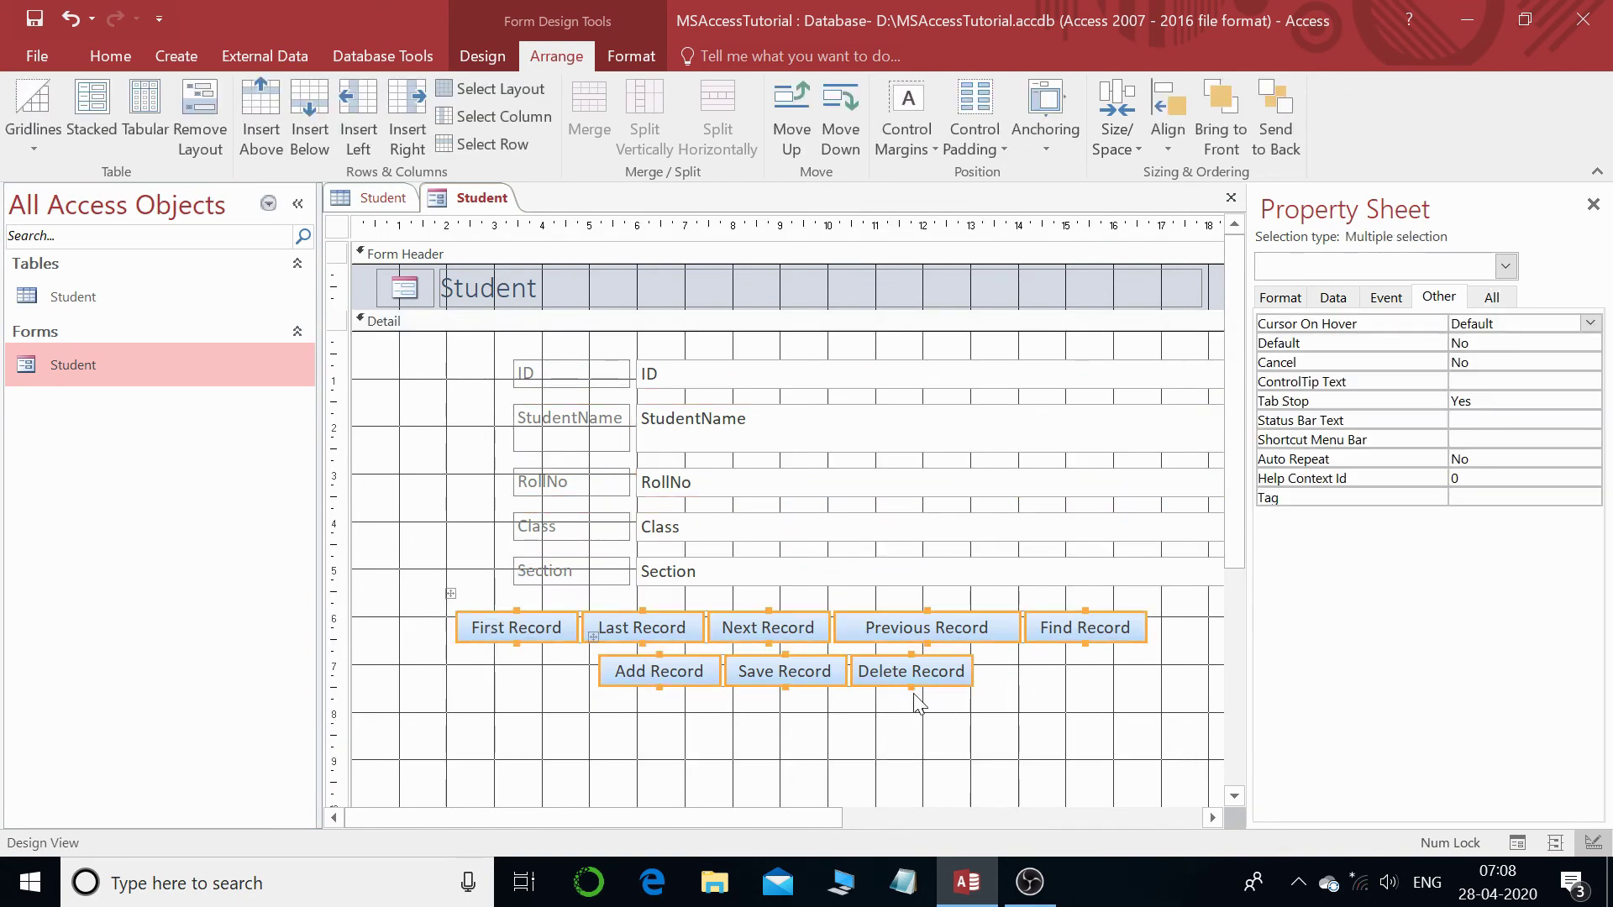
left_click_drag(893, 688, 1055, 688)
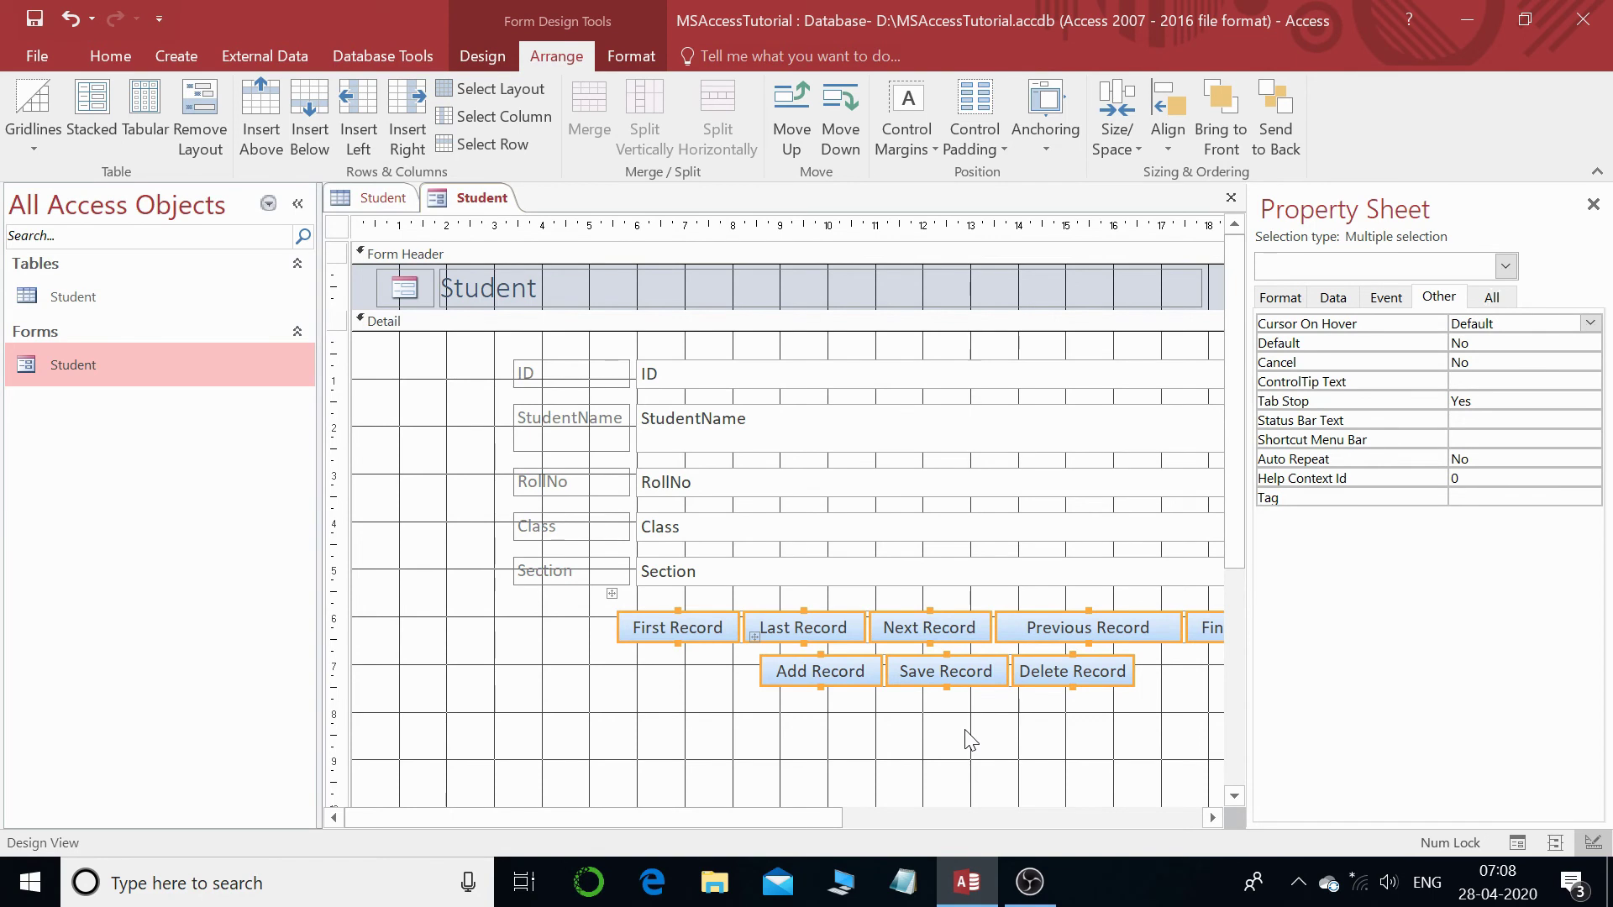
key("F5")
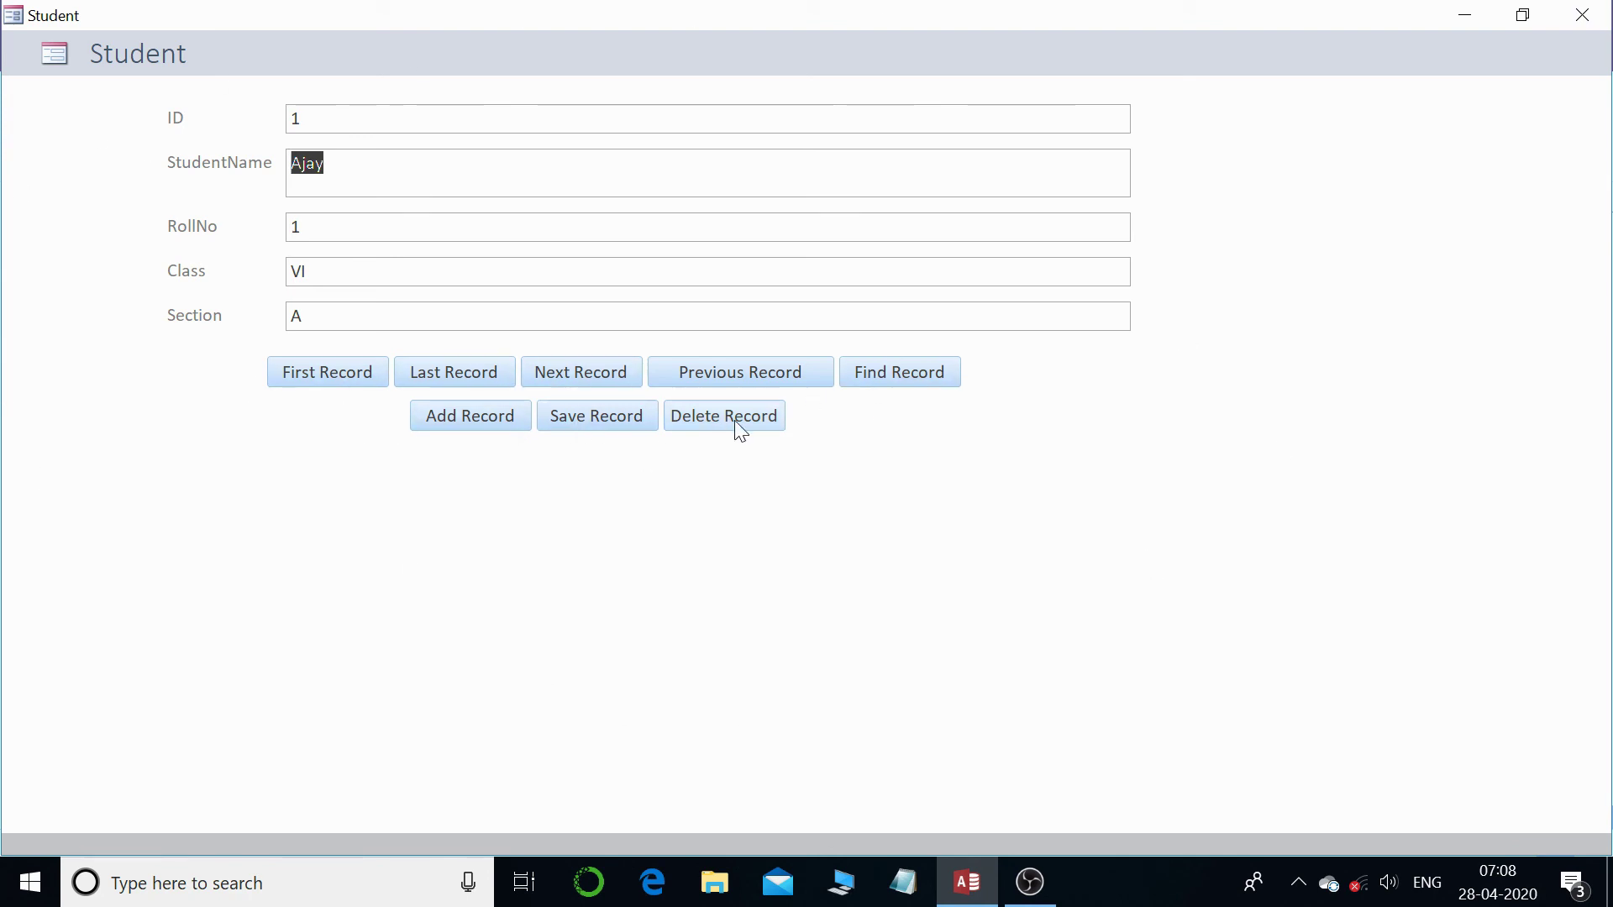
- Return to Design View and set the Detail section's Back Color to the gold theme colour Accent 4, Lighter 40%
right_click(1243, 301)
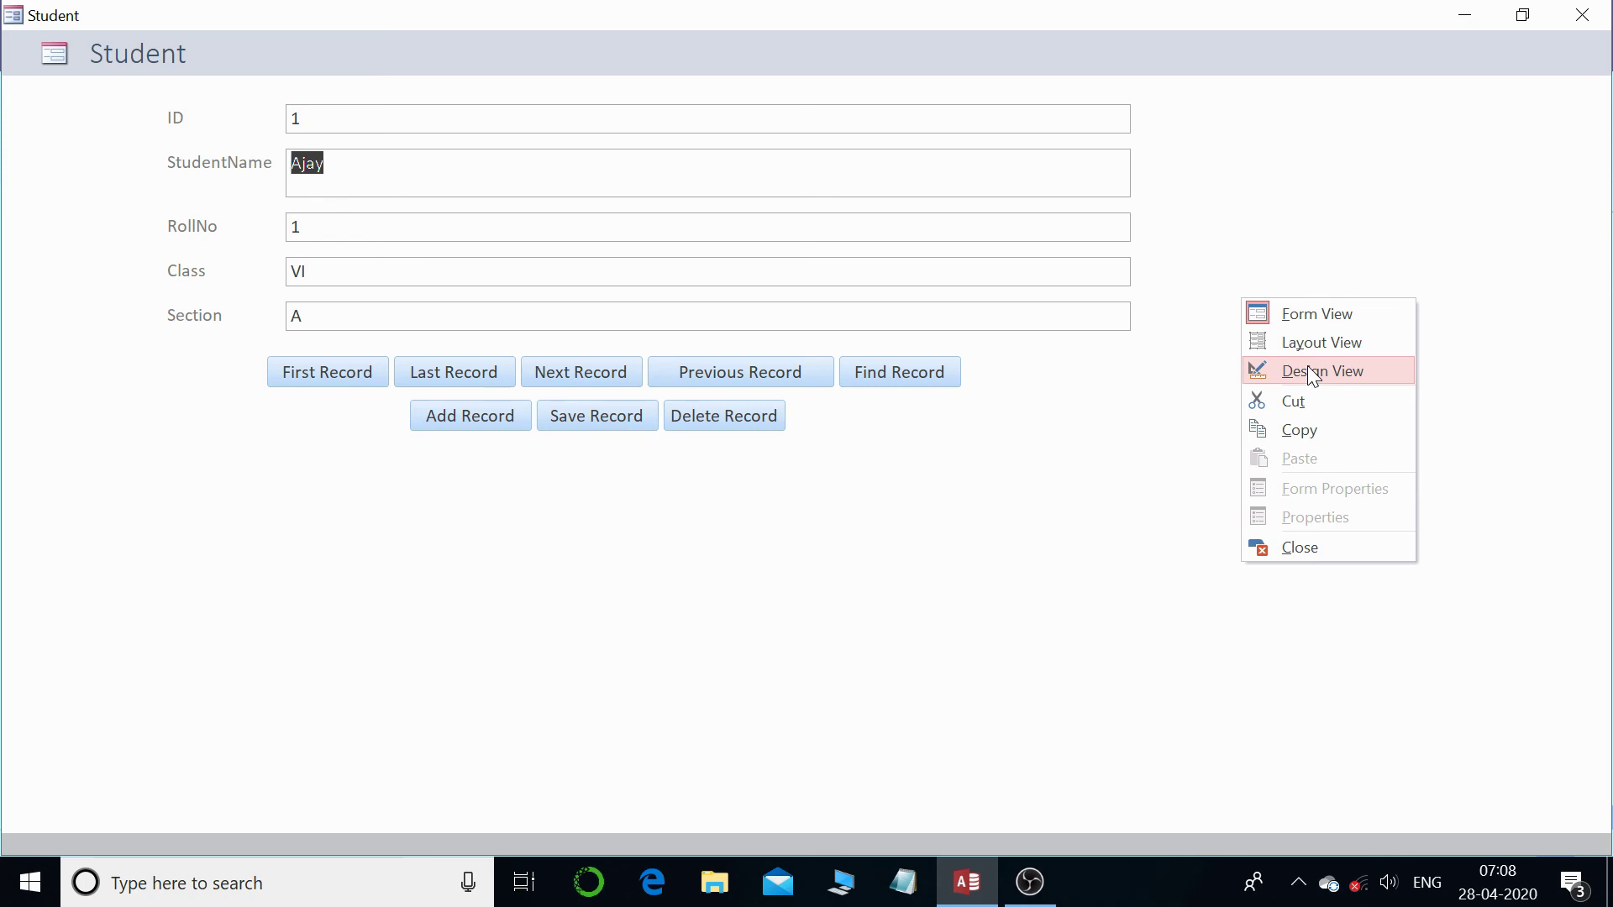
left_click(1308, 368)
left_click(392, 324)
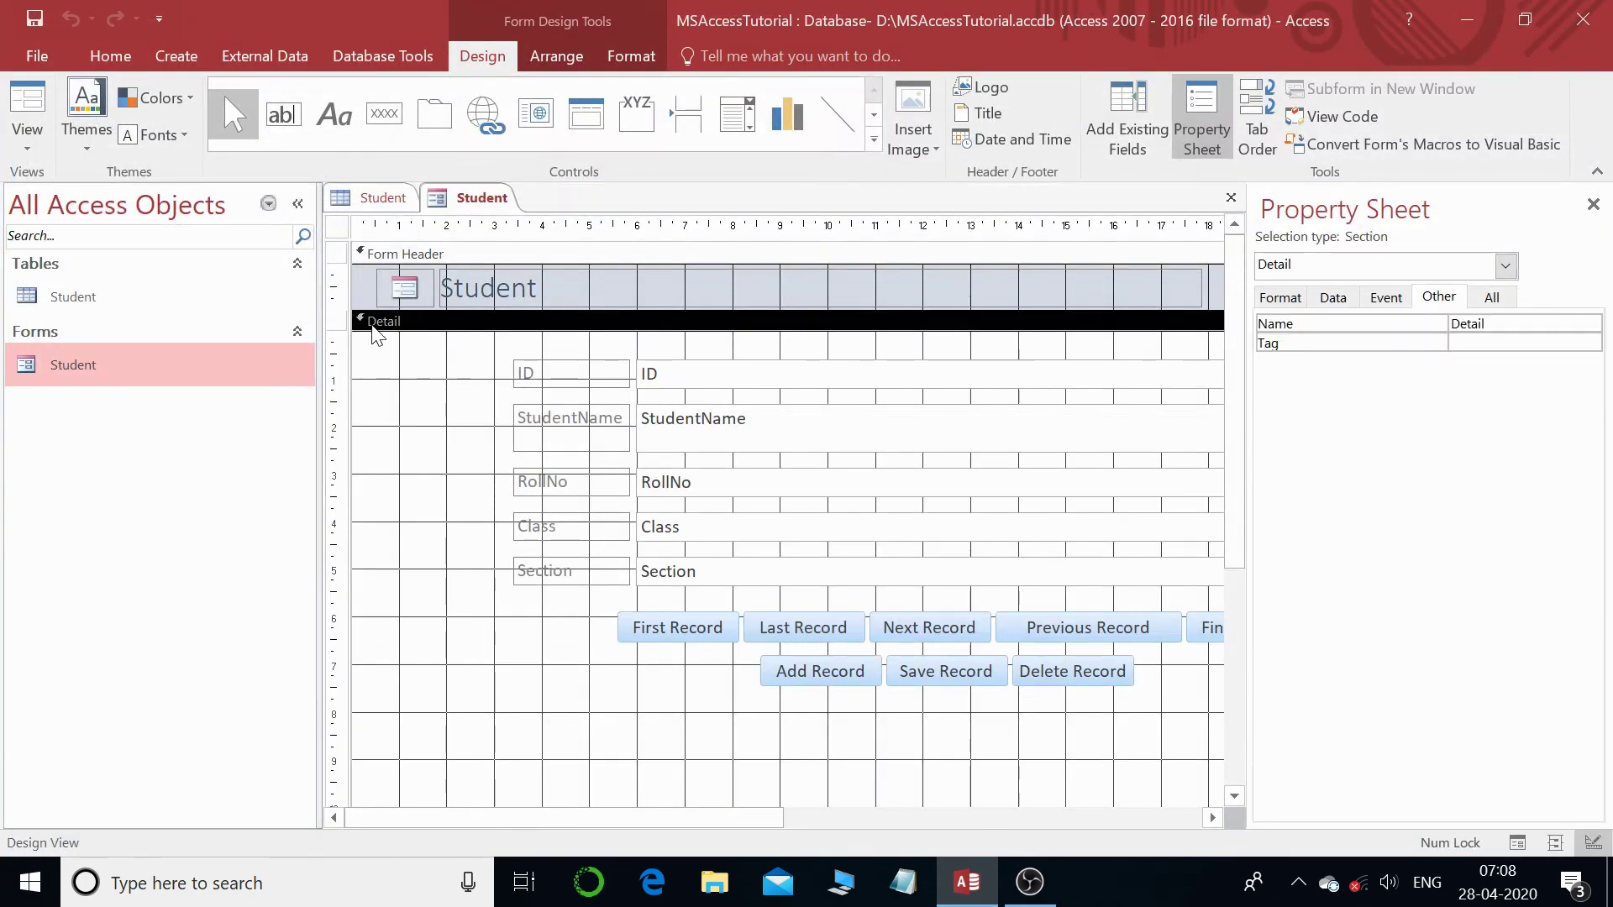
left_click(1285, 299)
left_click(1512, 362)
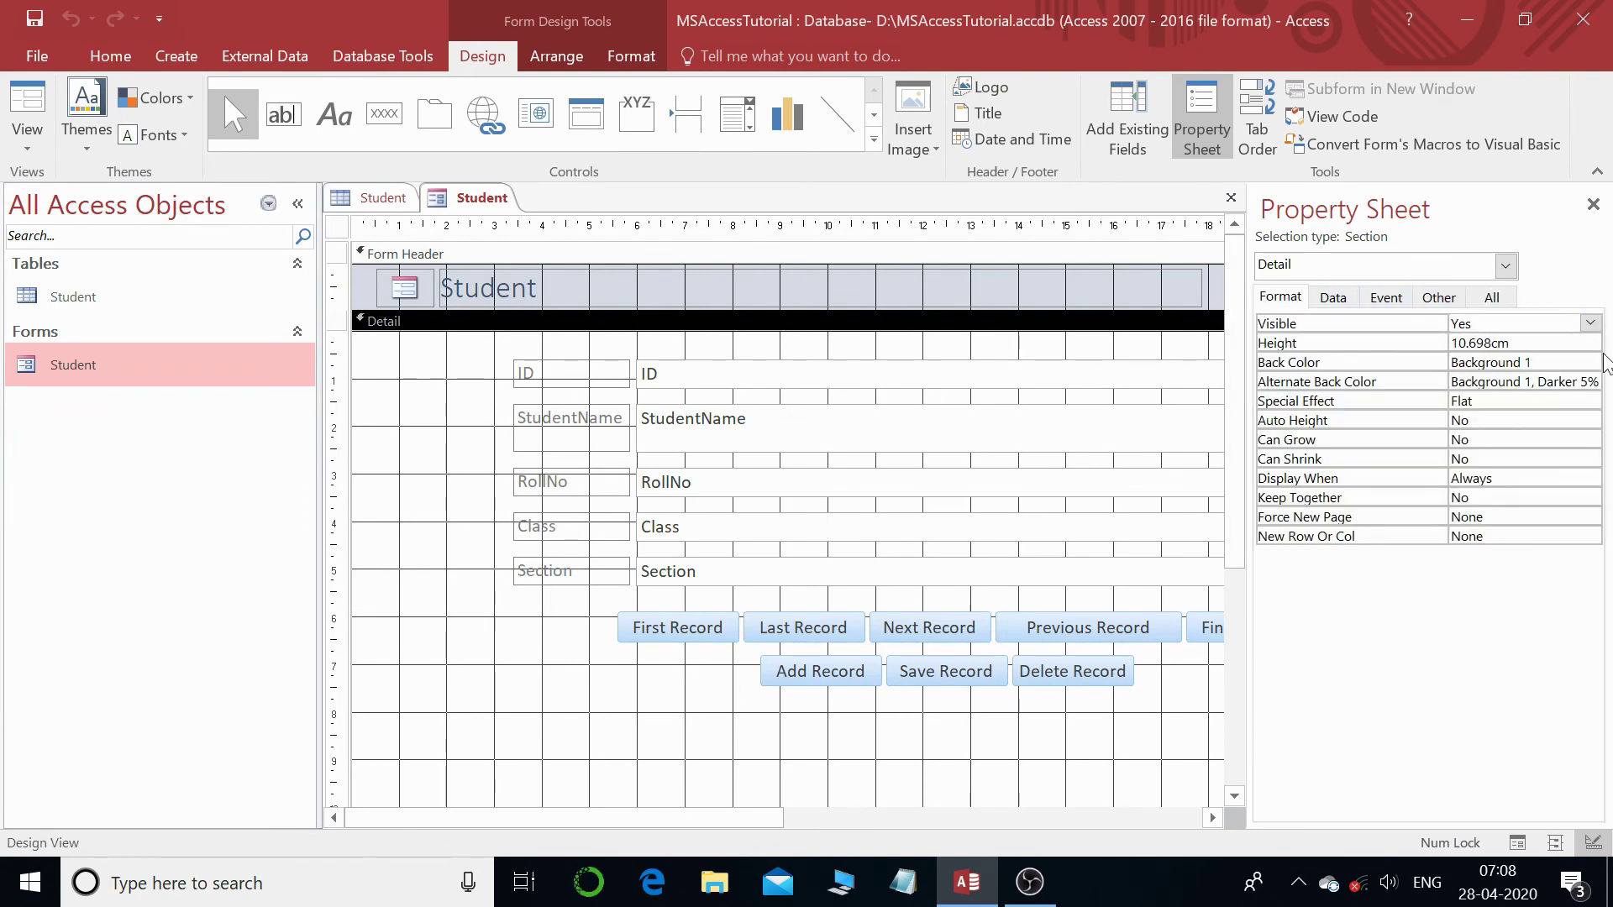
left_click(1567, 362)
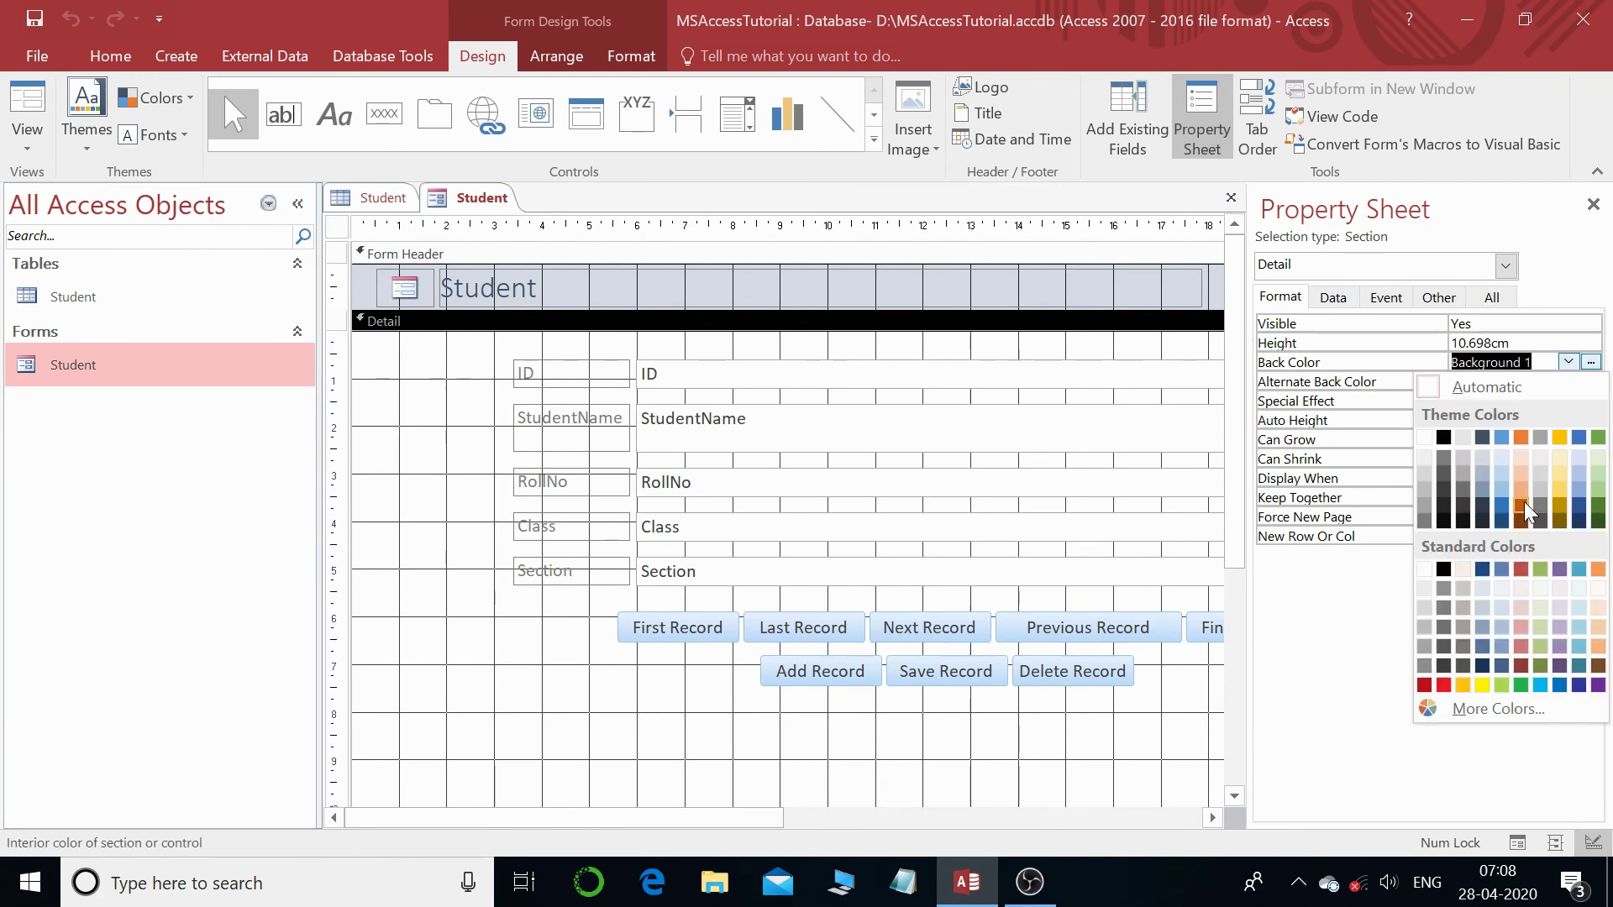
left_click(1559, 494)
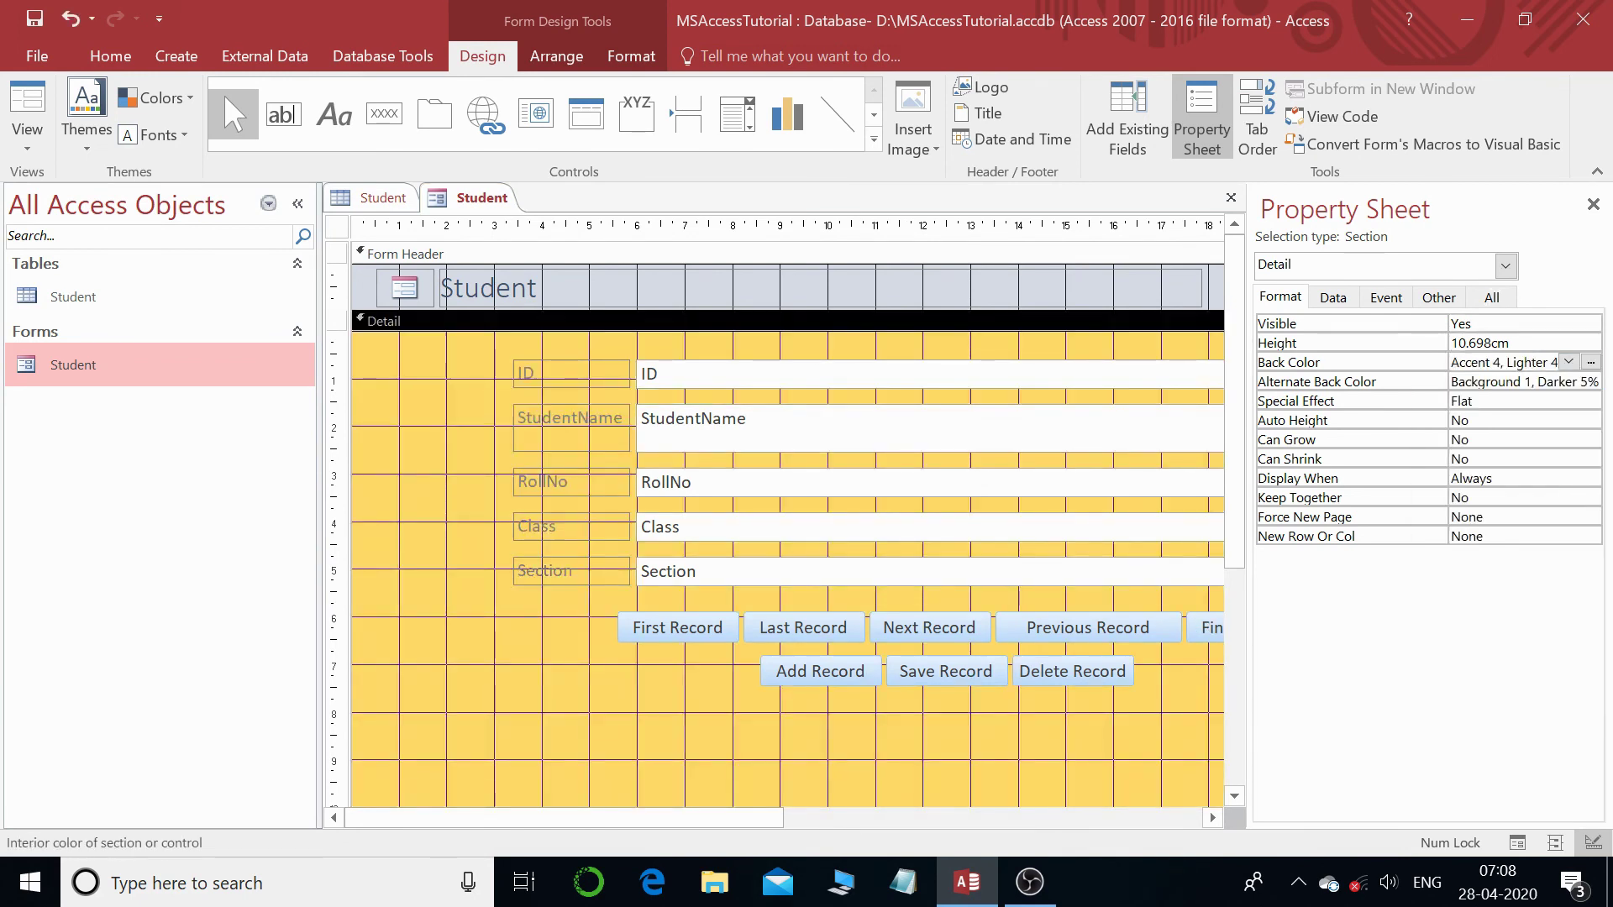
- Try a lighter gold, a light blue and the Background 2 grey as the Detail section's Back Color
left_click(1567, 362)
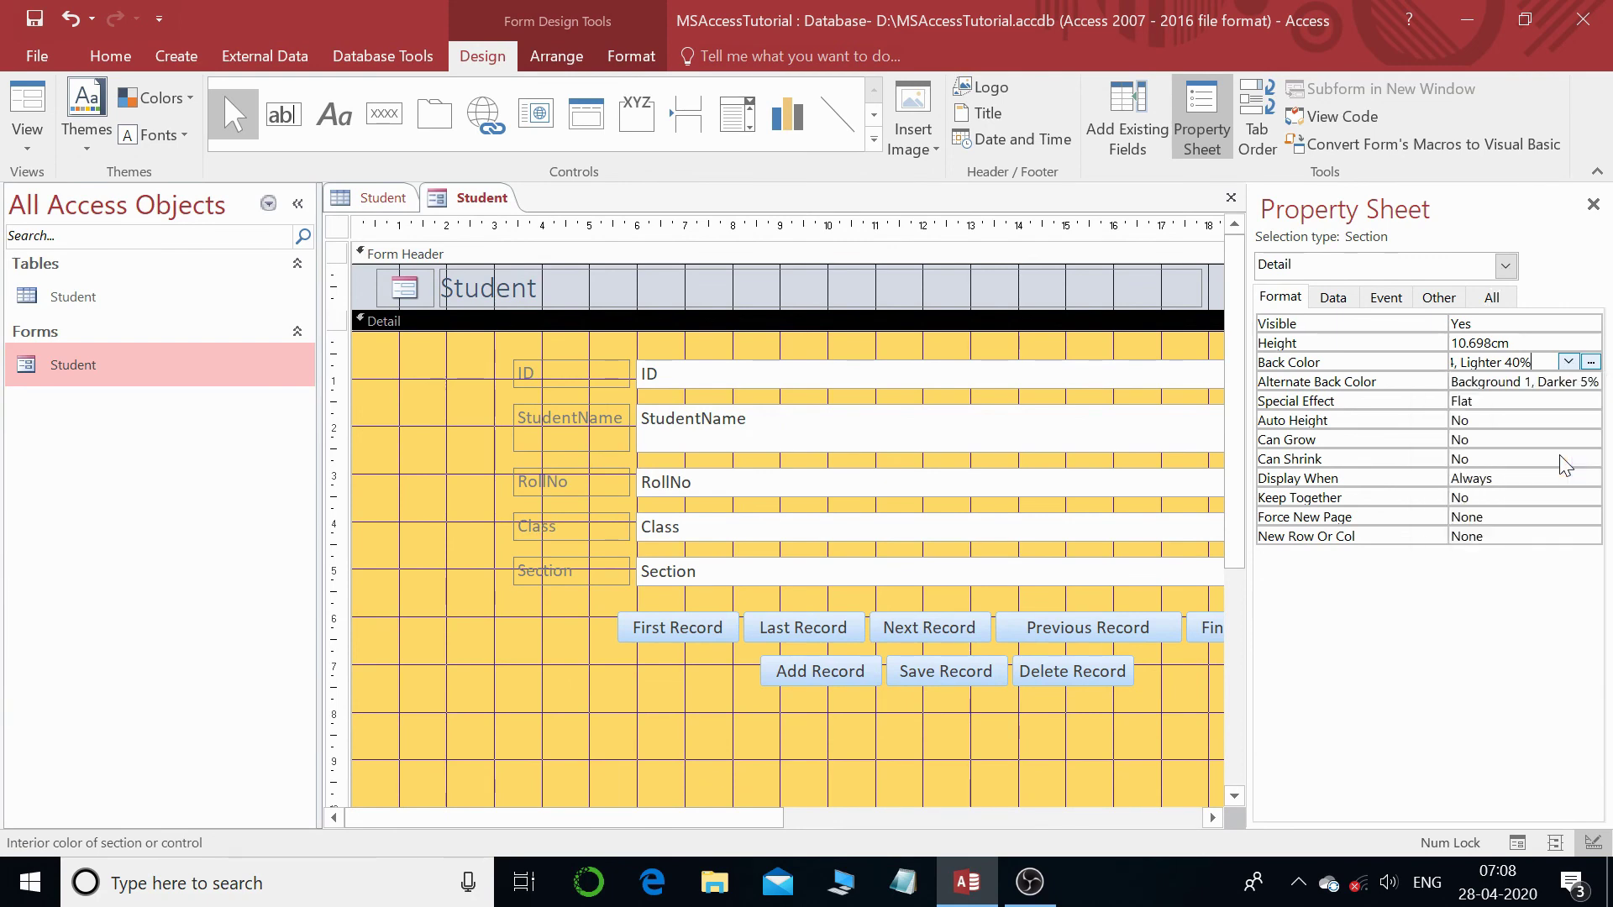
left_click(1559, 455)
left_click(1567, 362)
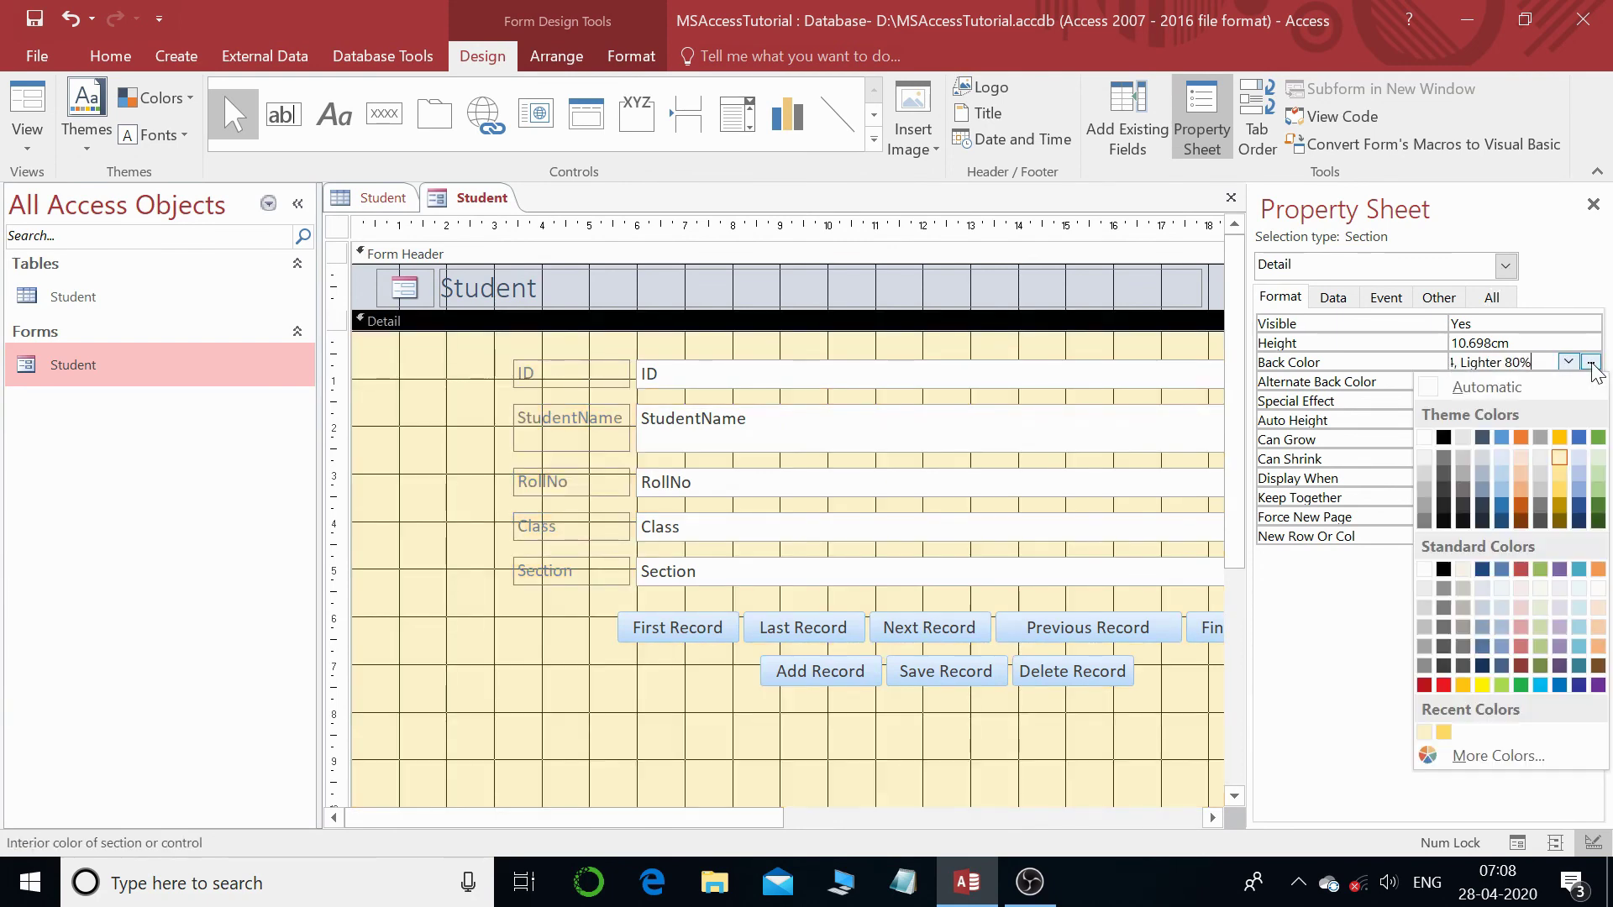
left_click(1501, 457)
left_click(1589, 365)
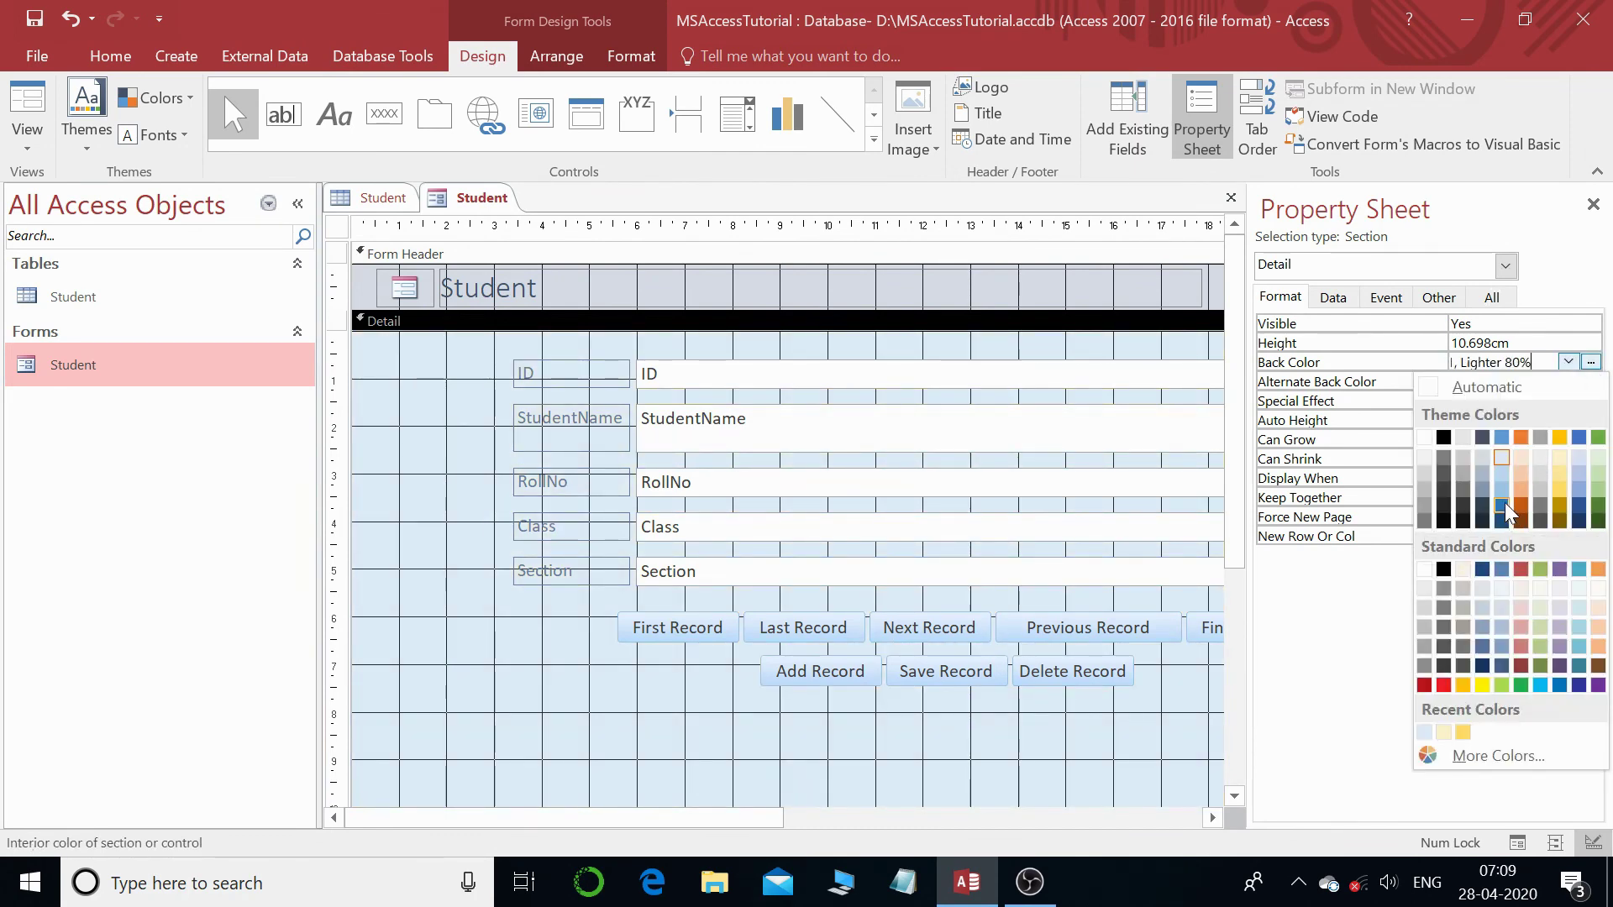
left_click(1463, 437)
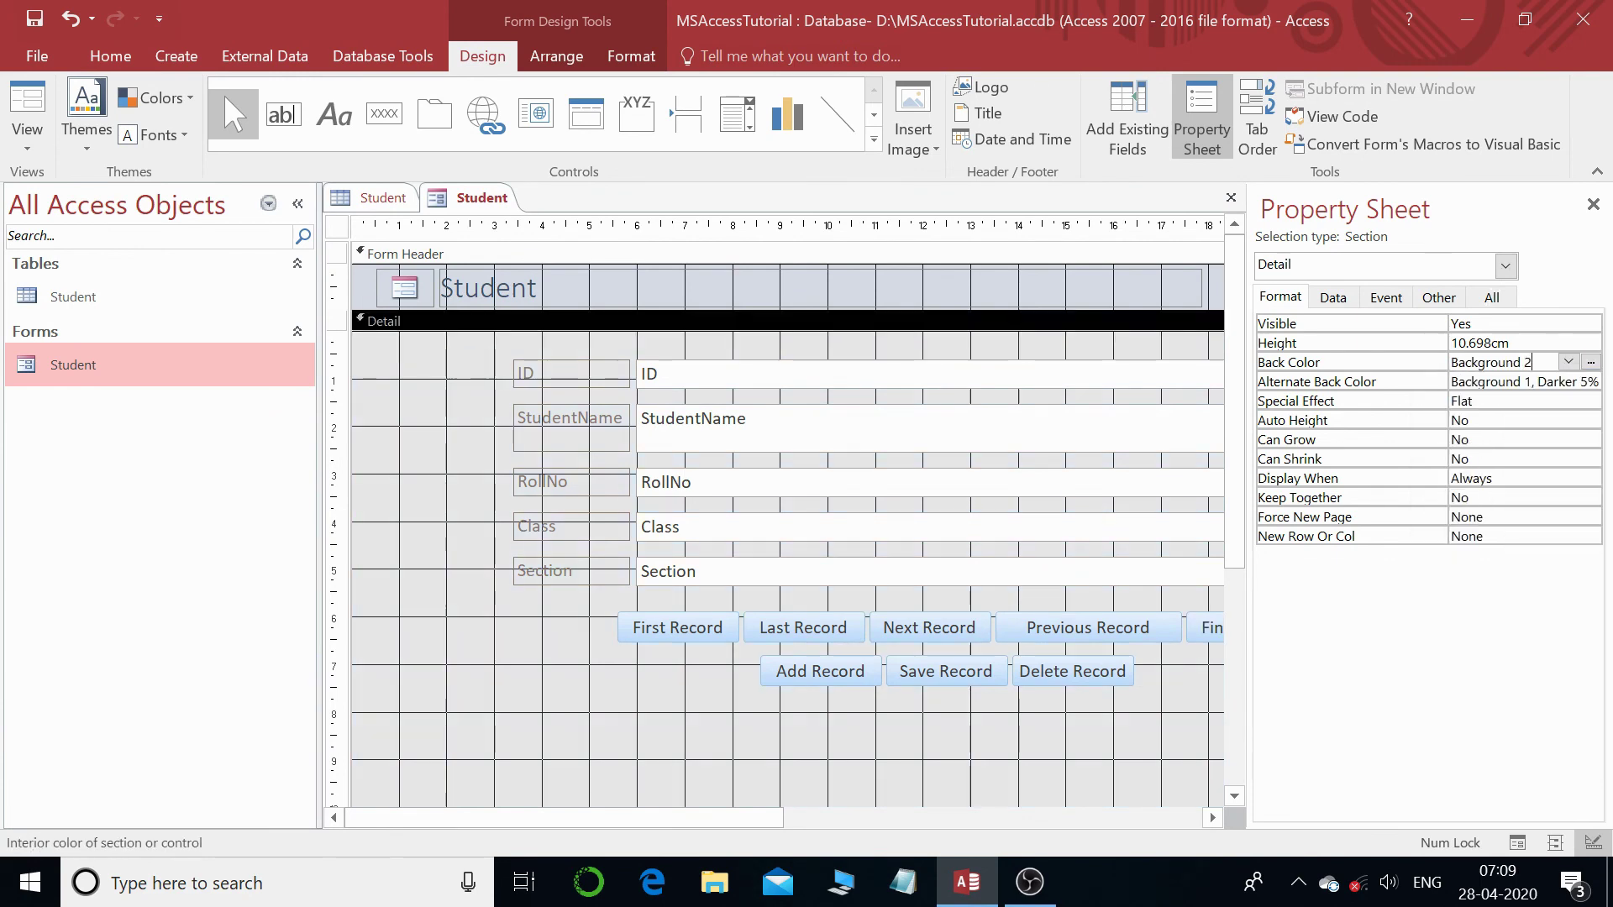
- Set the Detail section's Back Color to the pale blue theme colour Accent 5, Lighter 80%
left_click(1589, 362)
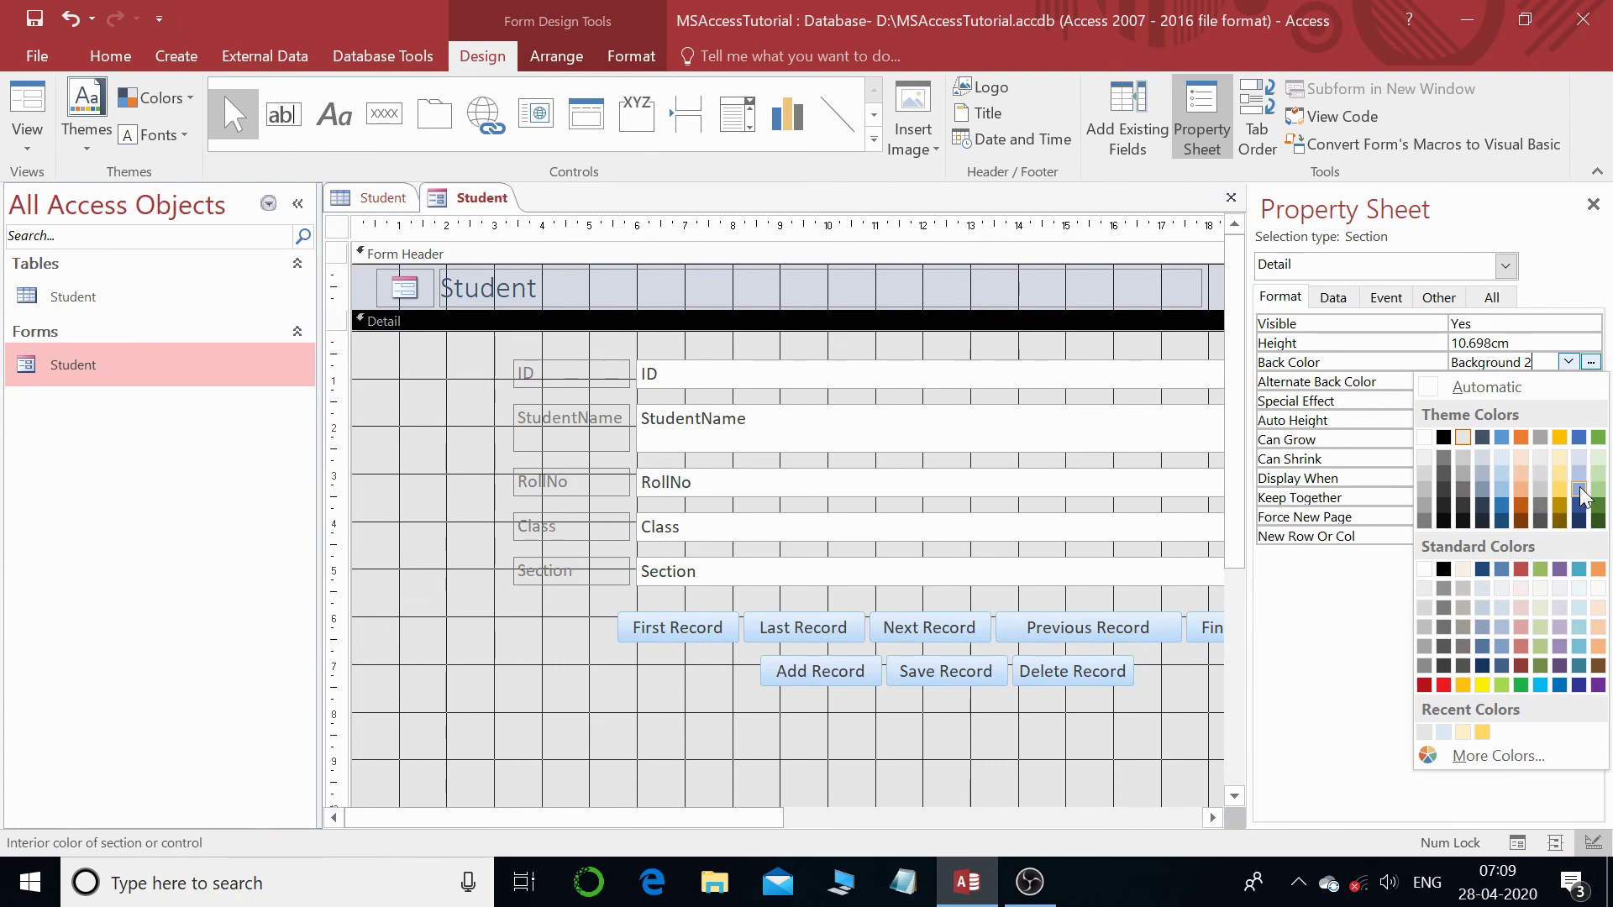
left_click(1579, 457)
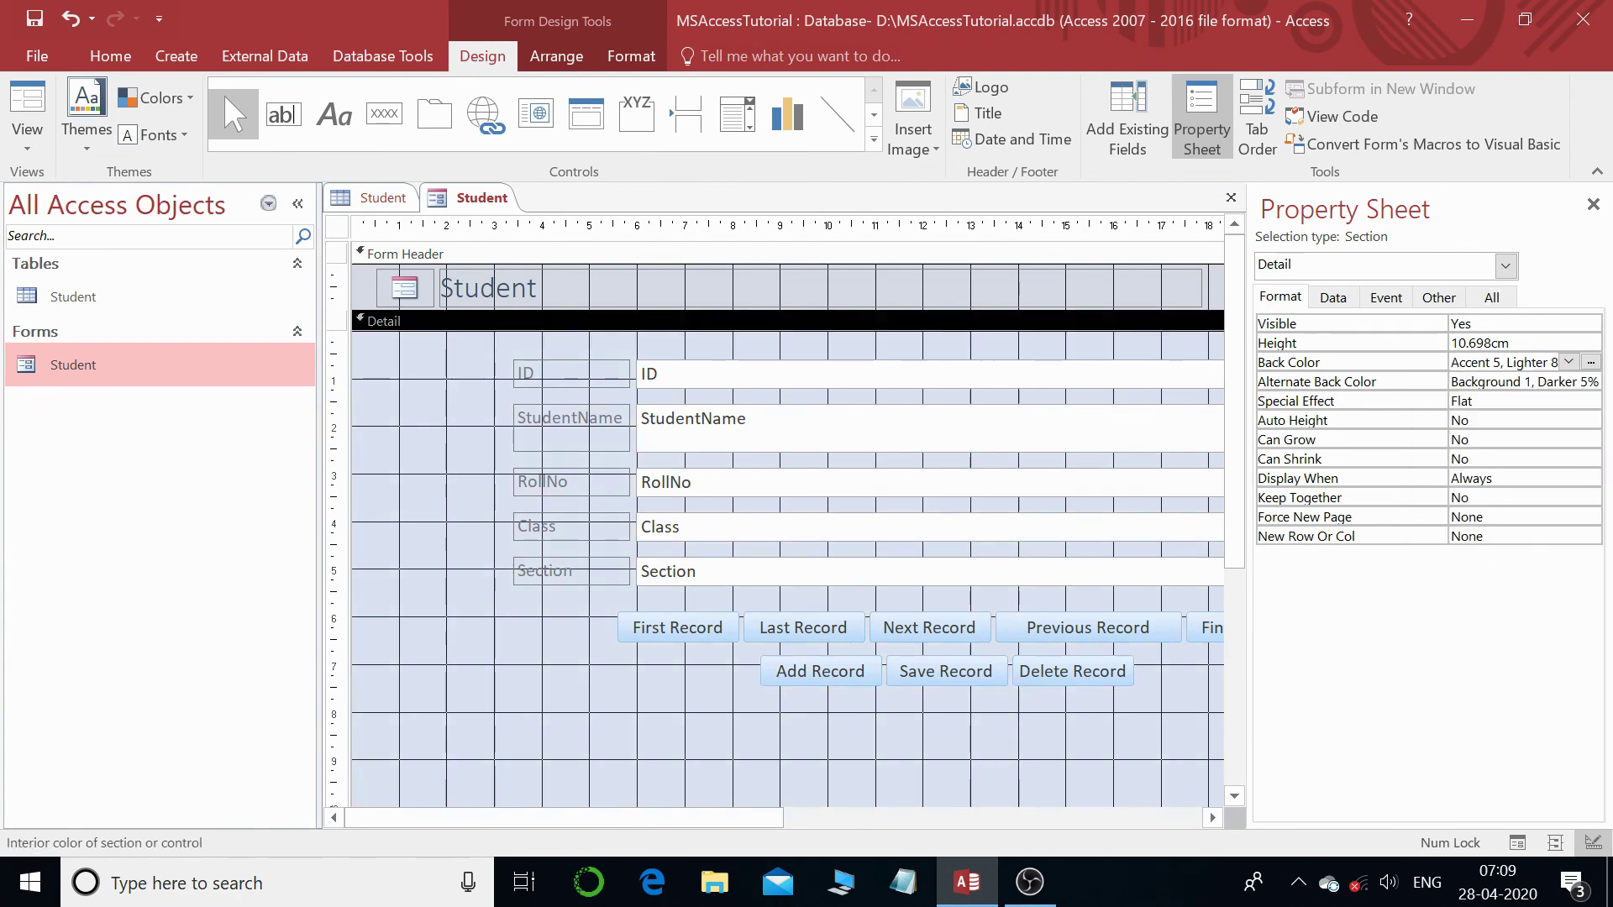
- Give the ID, StudentName, RollNo, Class and Section labels together the standard gold Back Color #FFC20E
left_click(580, 375)
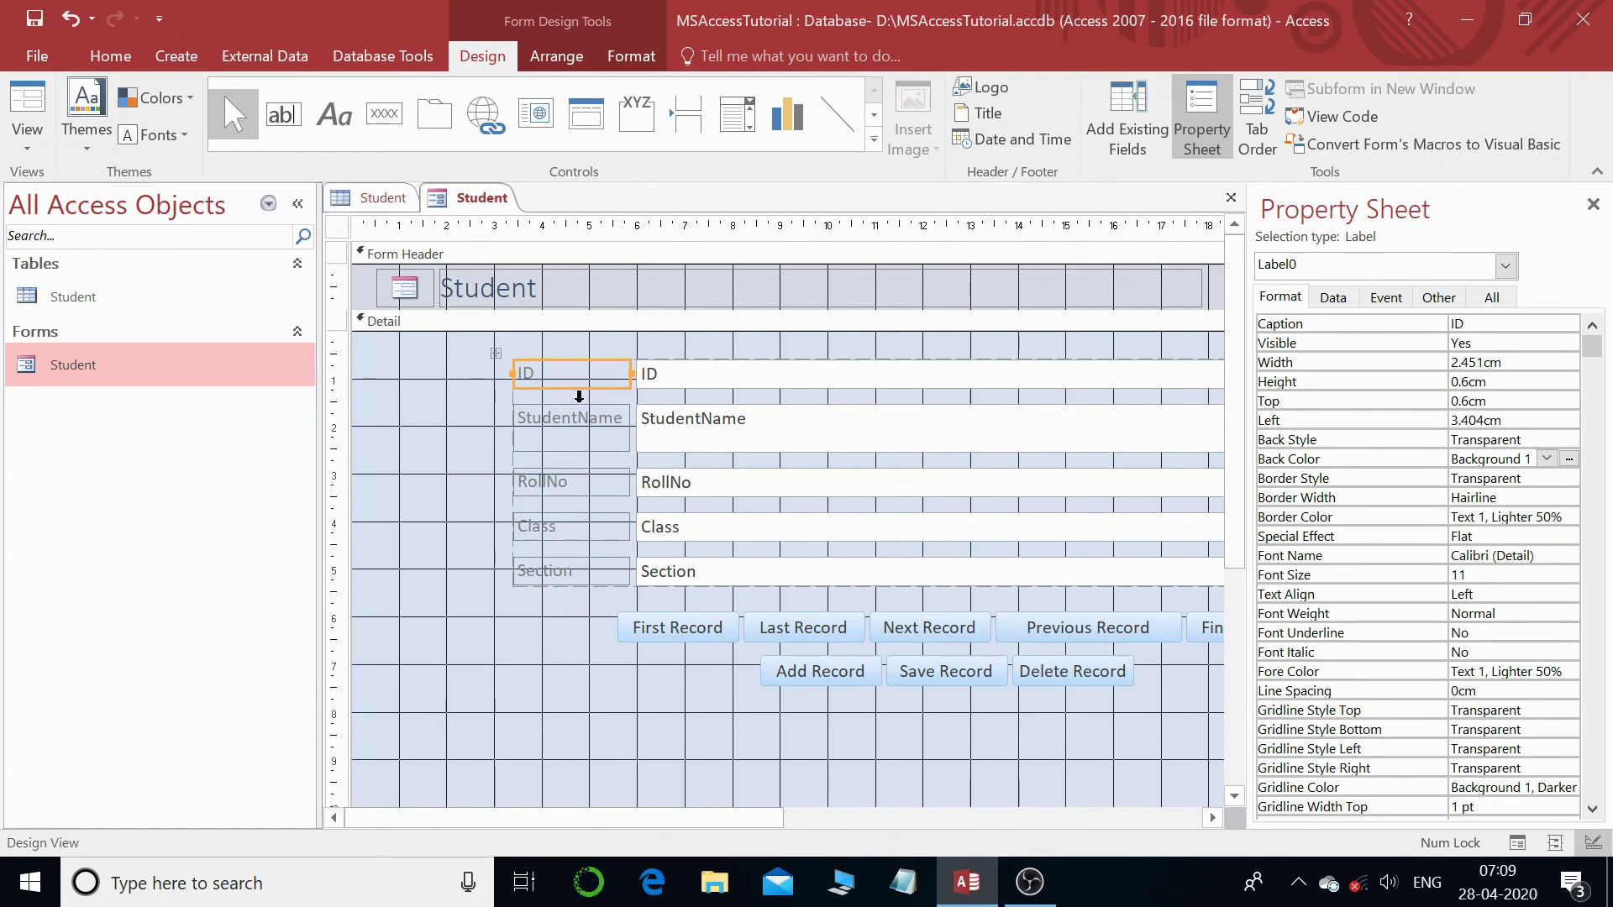
left_click(458, 400)
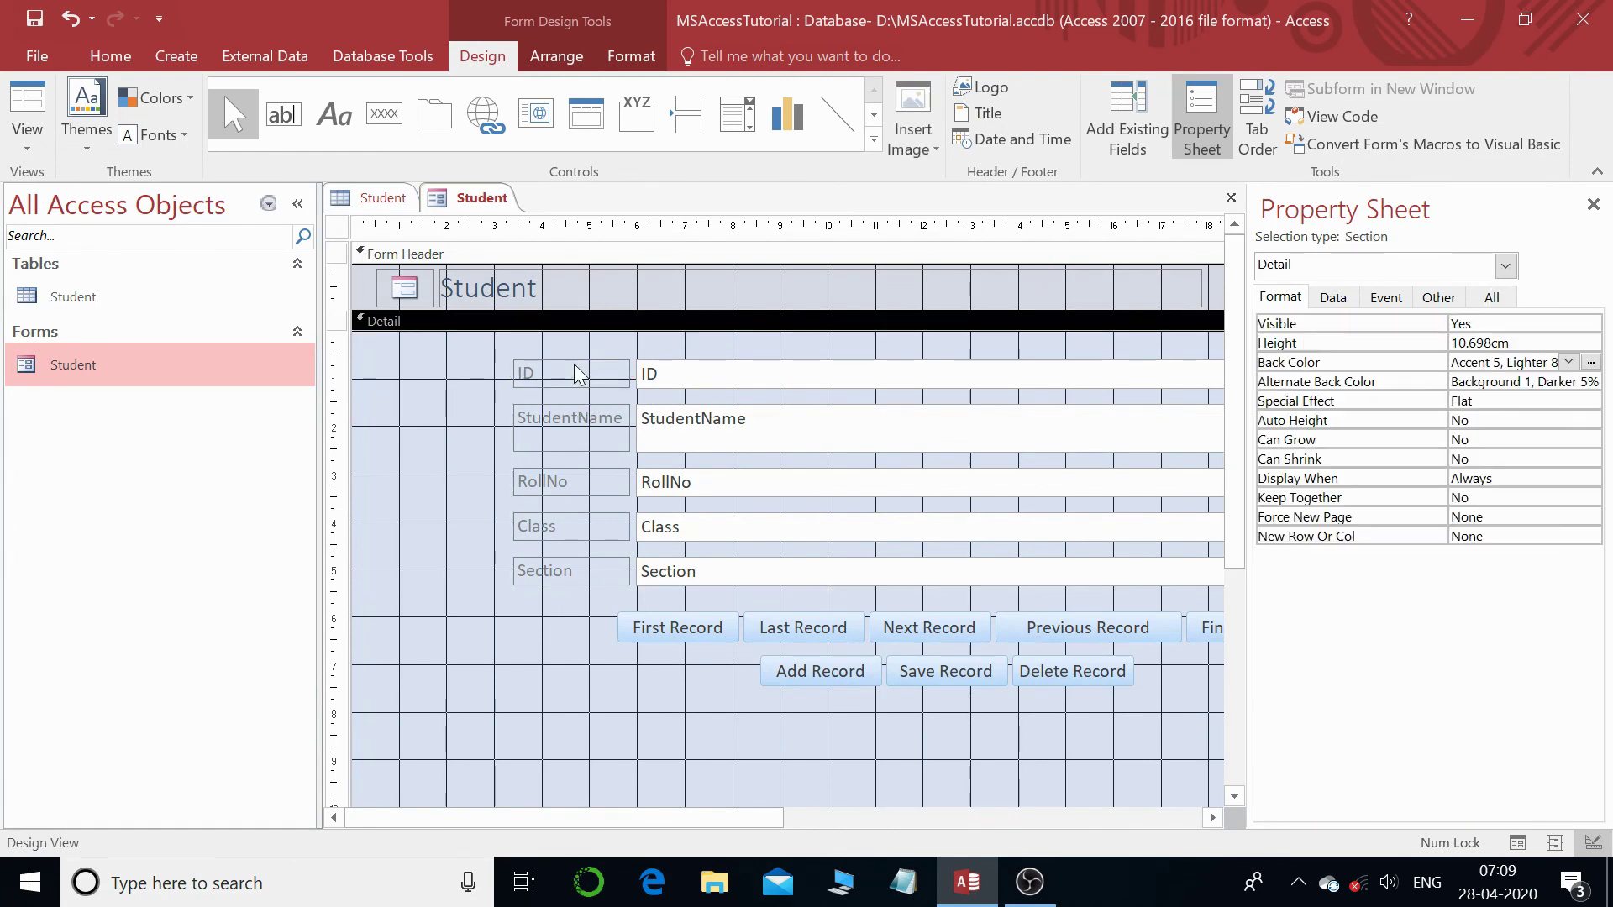
left_click(578, 375)
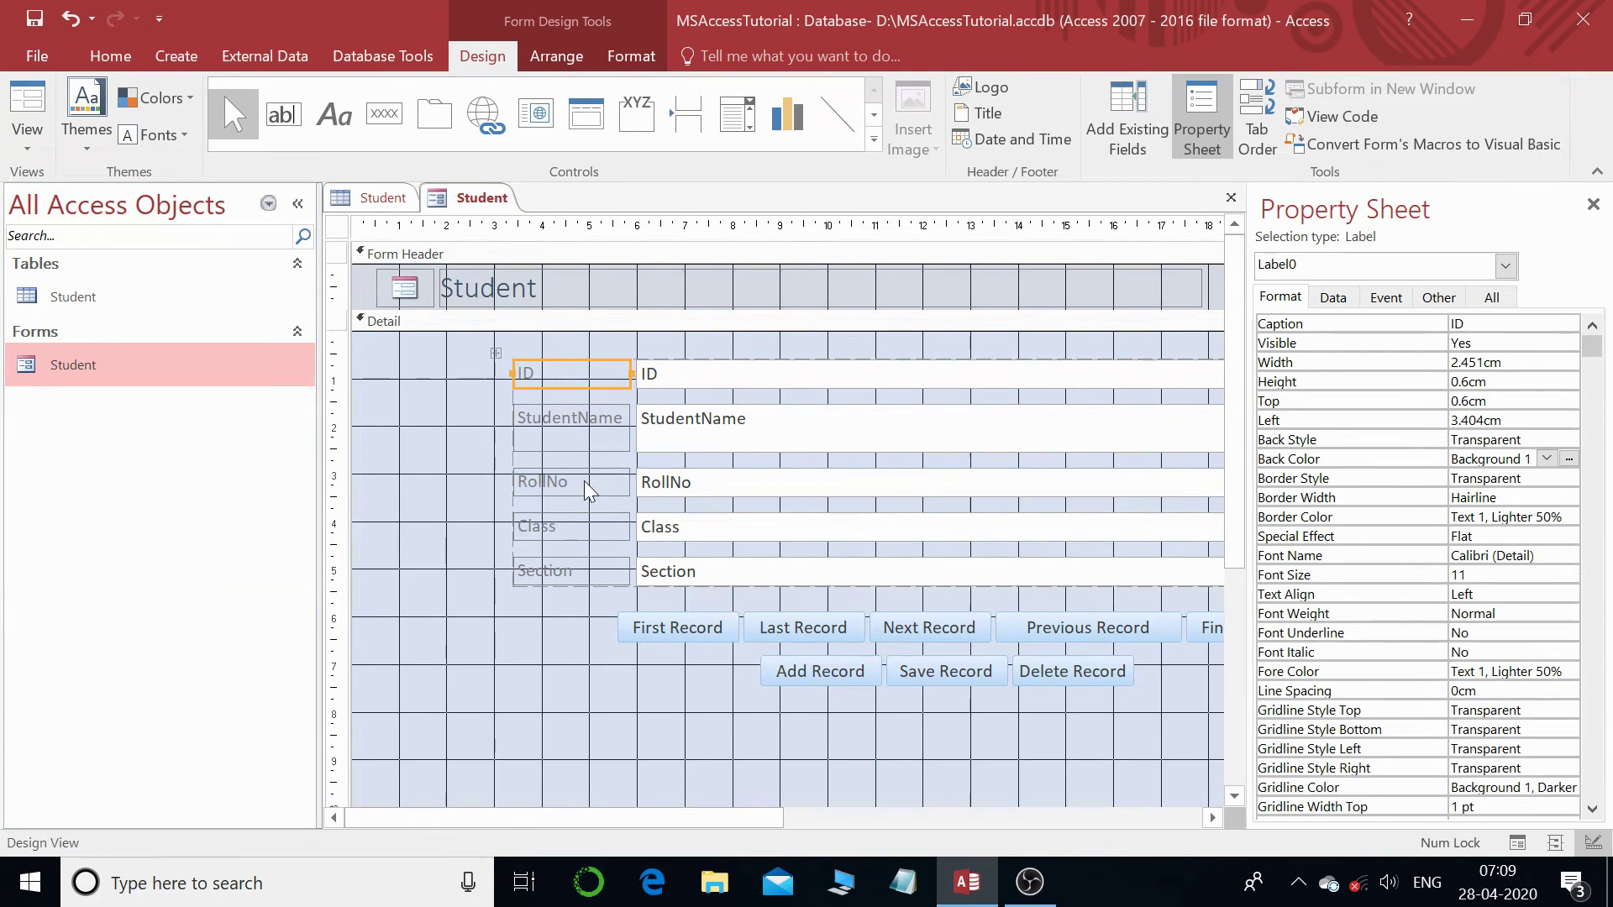
left_click(582, 435, "shift")
left_click(589, 491, "shift")
left_click(588, 531, "shift")
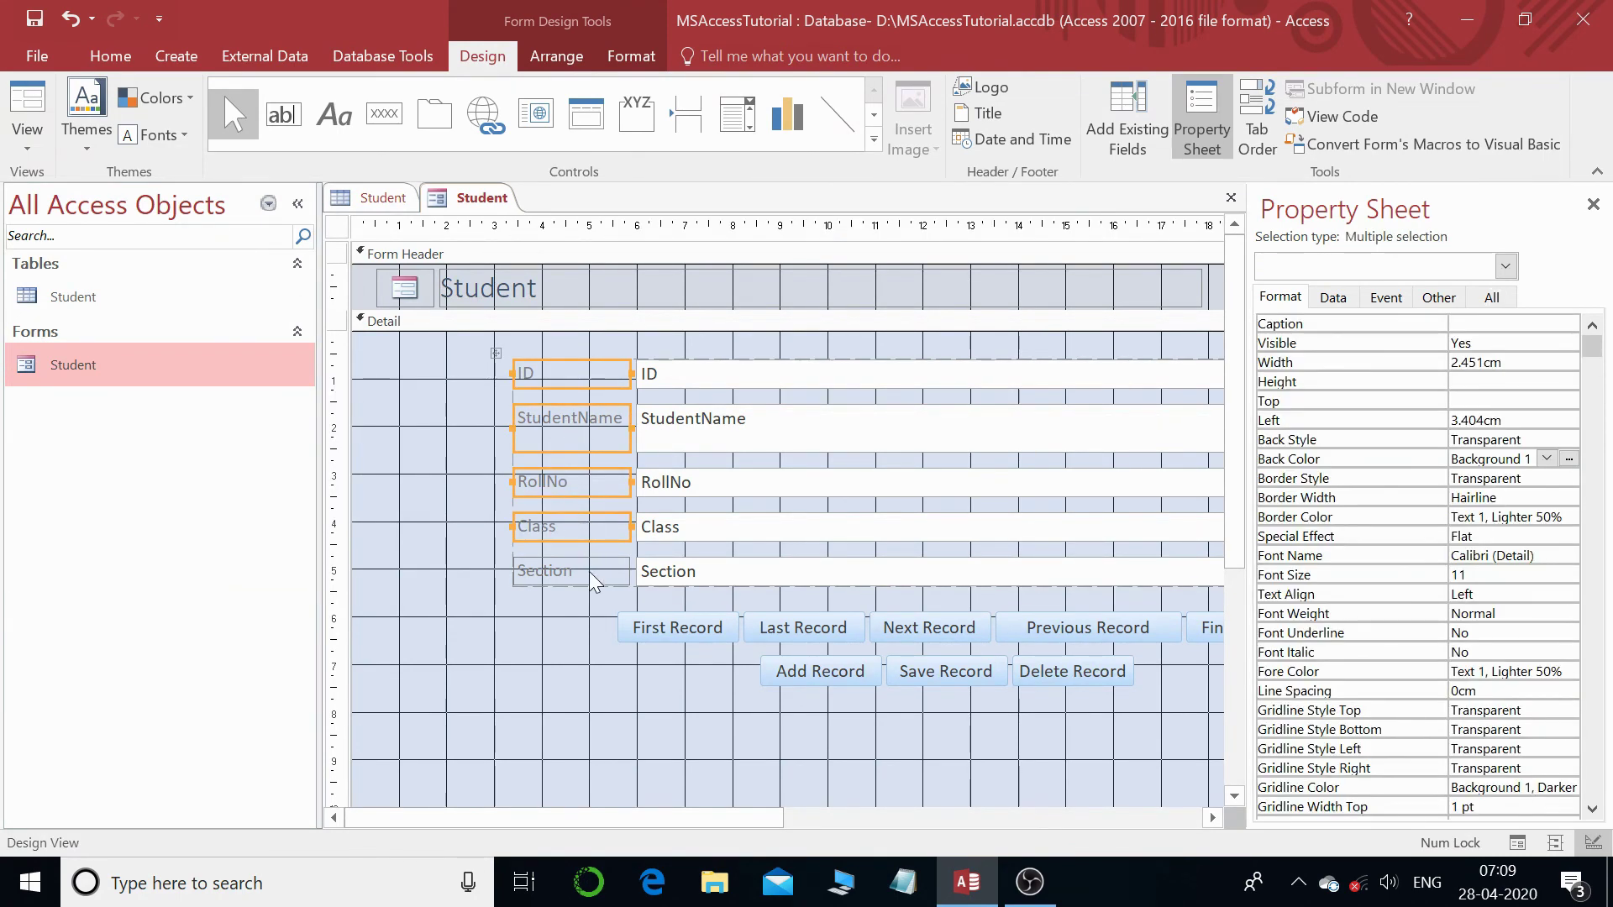
left_click(585, 575, "shift")
left_click(1568, 459)
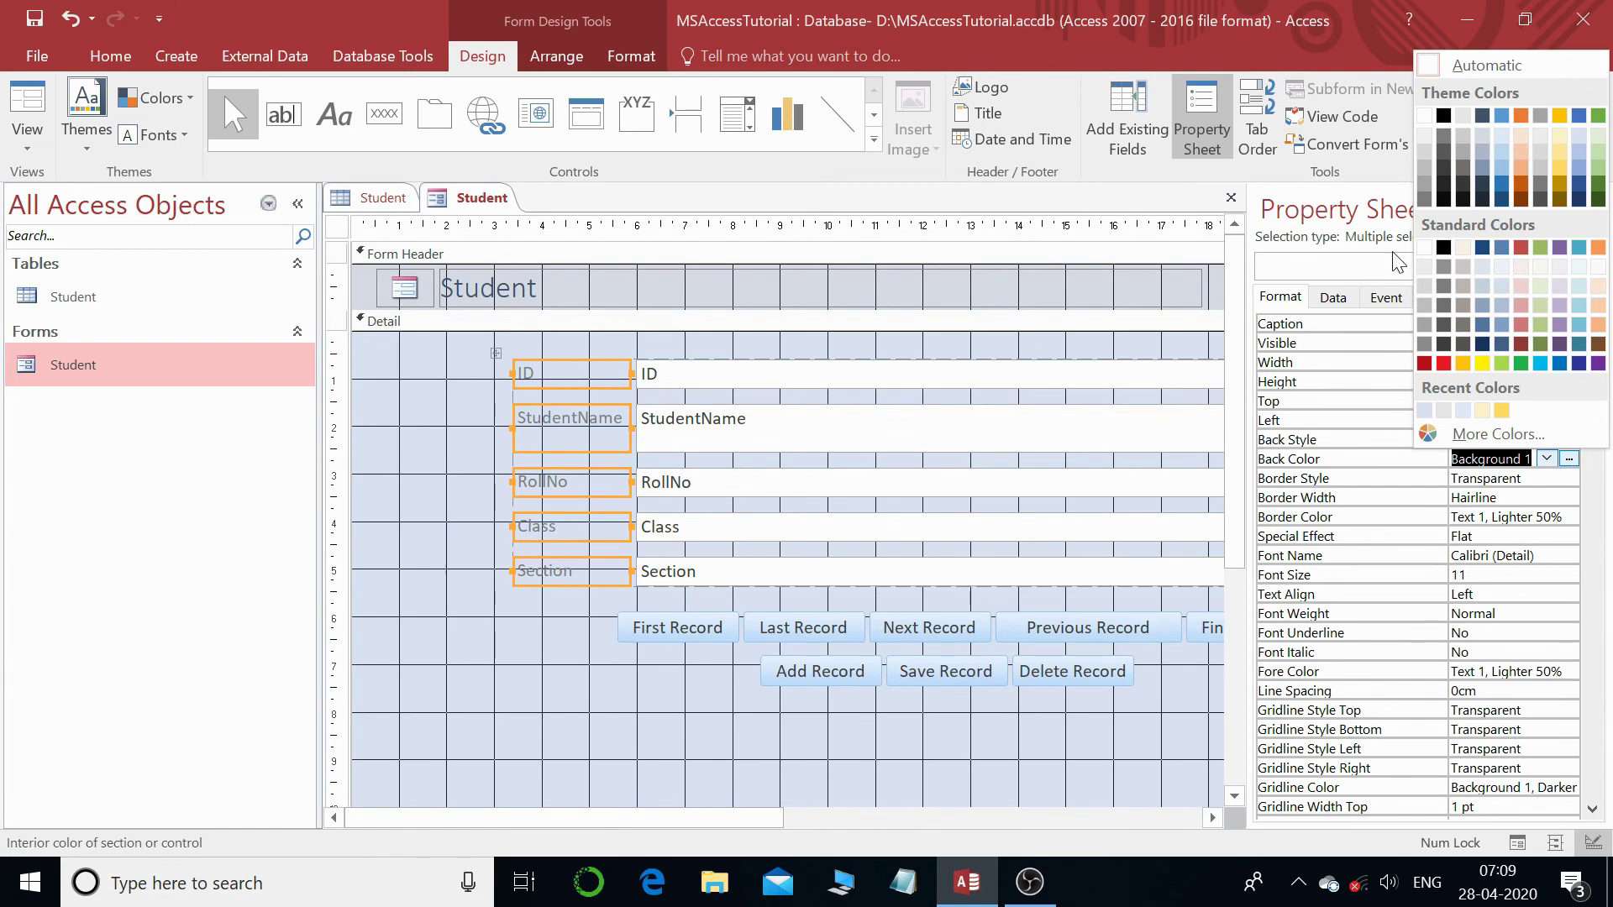
left_click(1462, 363)
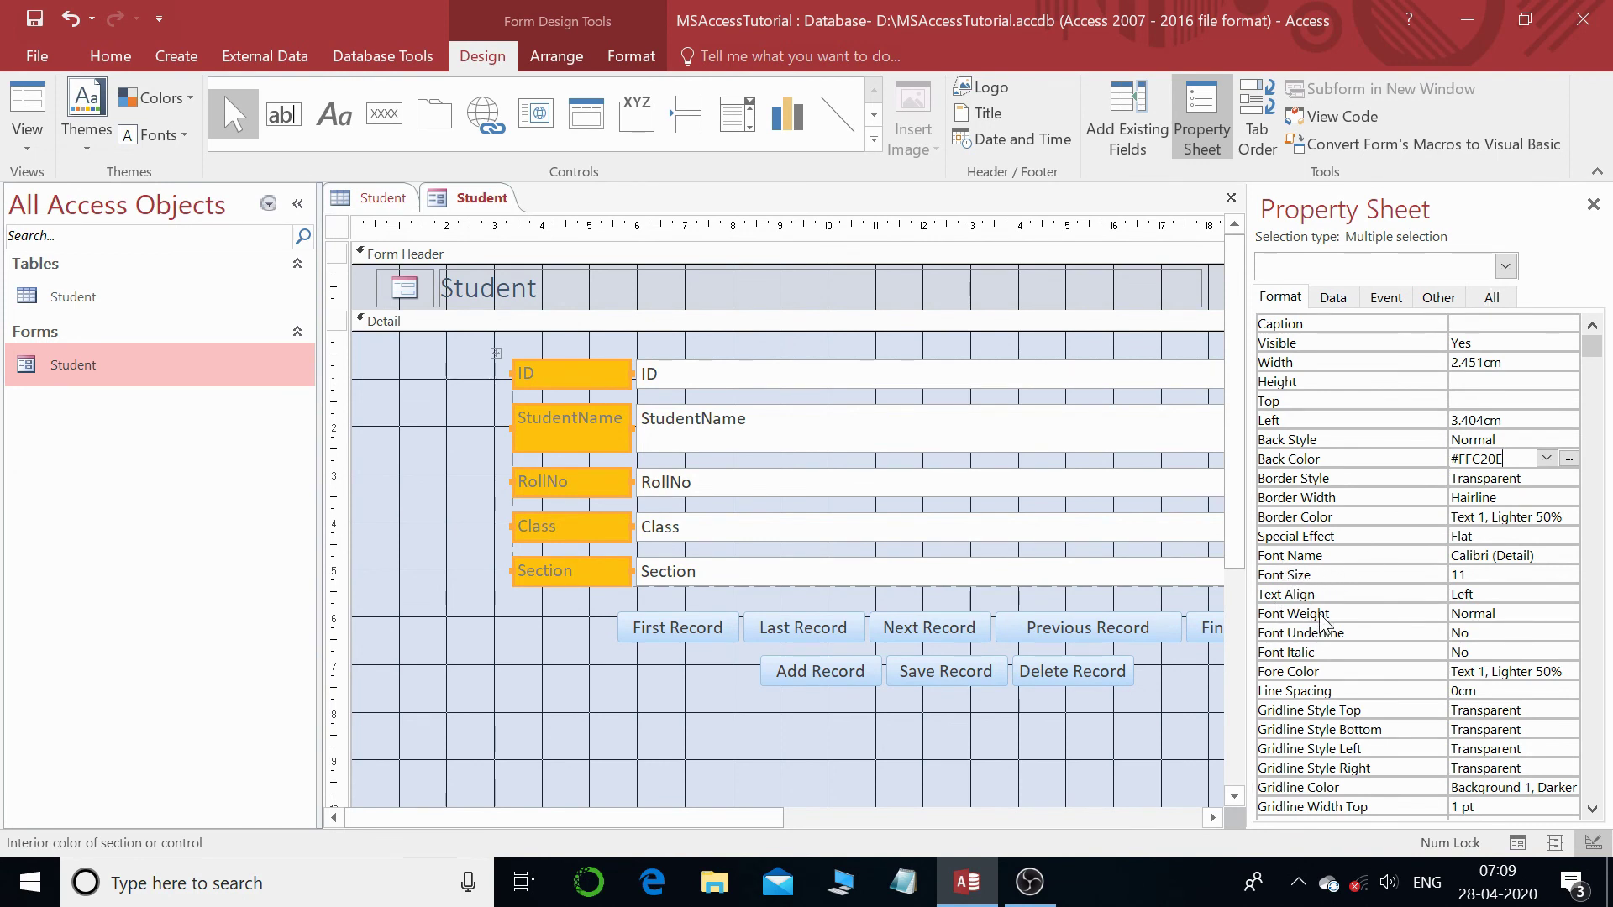
- Set the Fore Color of the five field labels to black, Text 1, and show the form in Form View
left_click(1279, 679)
left_click(1569, 672)
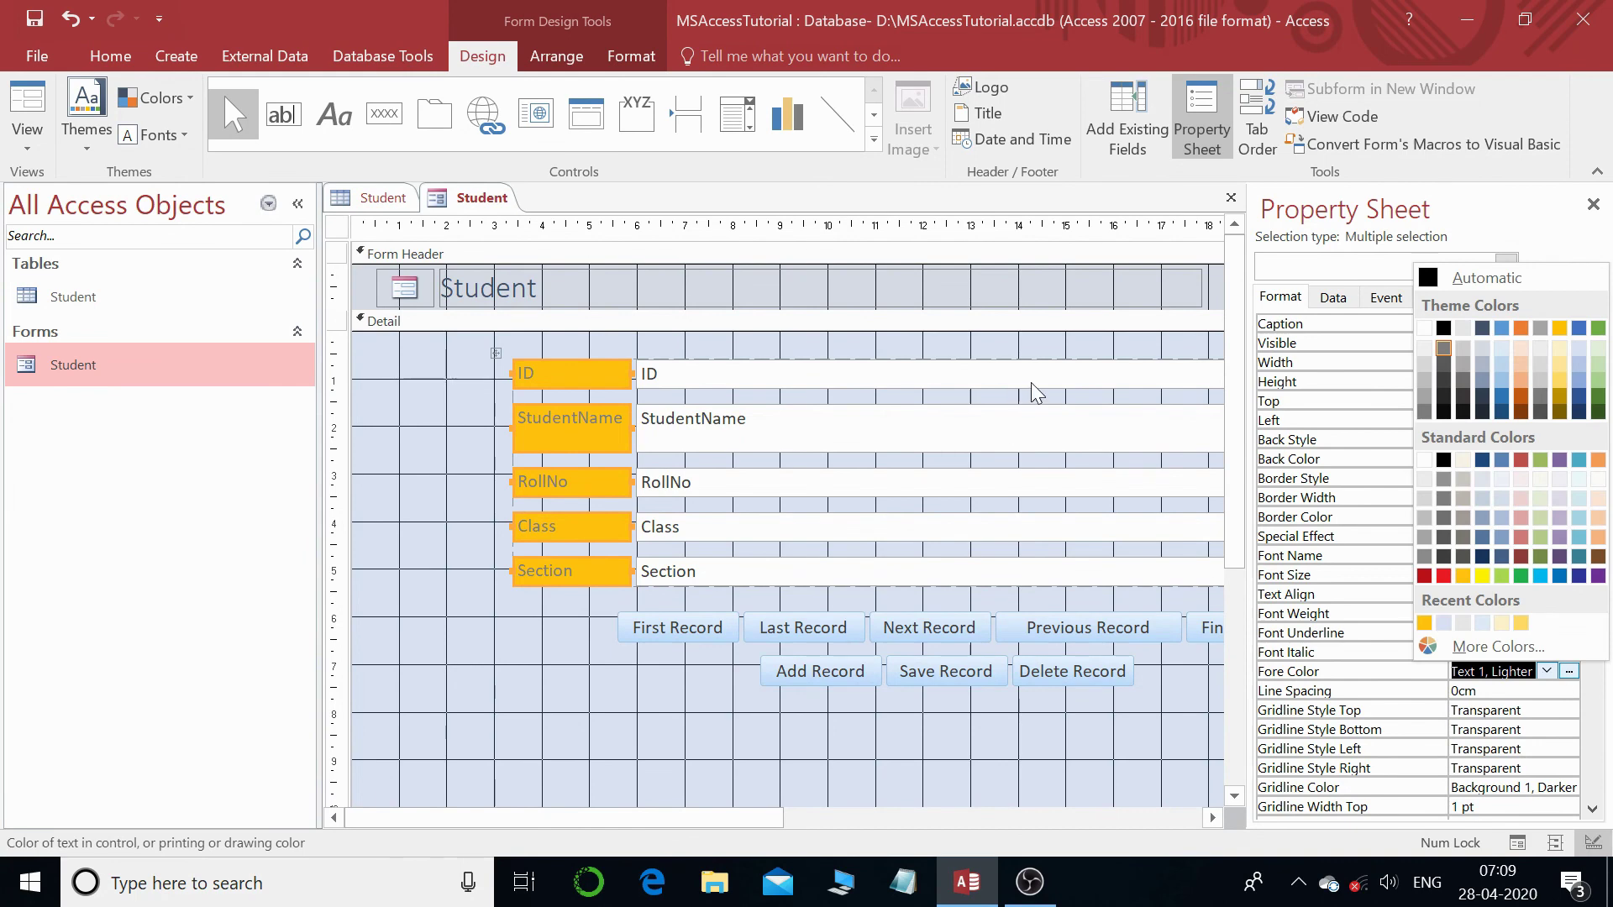
left_click(1444, 328)
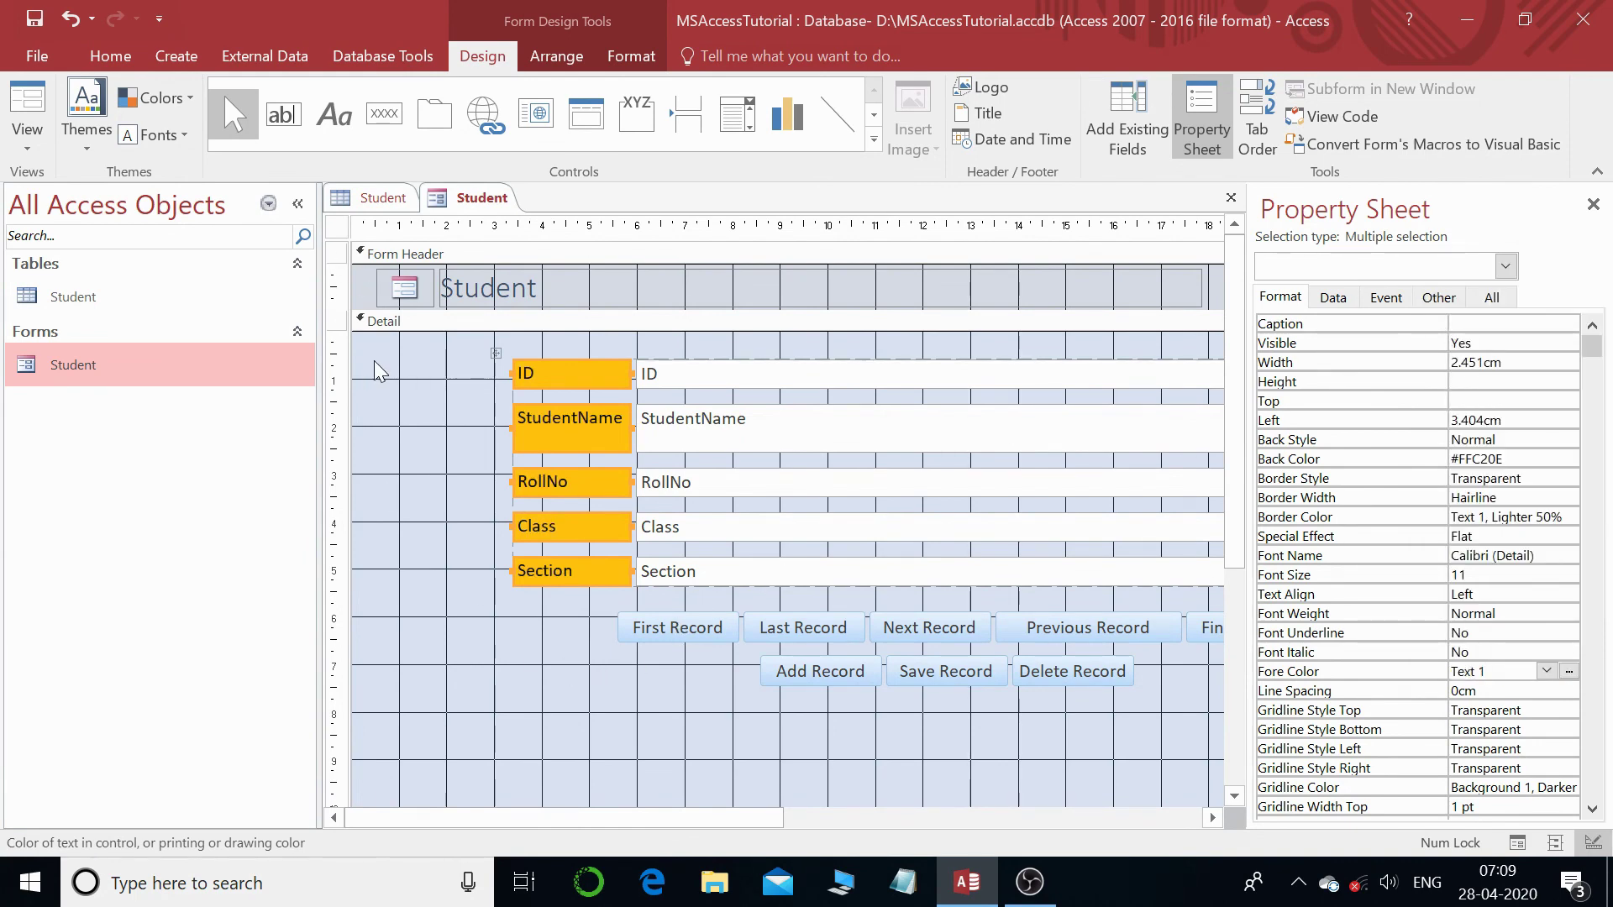
right_click(471, 199)
left_click(529, 311)
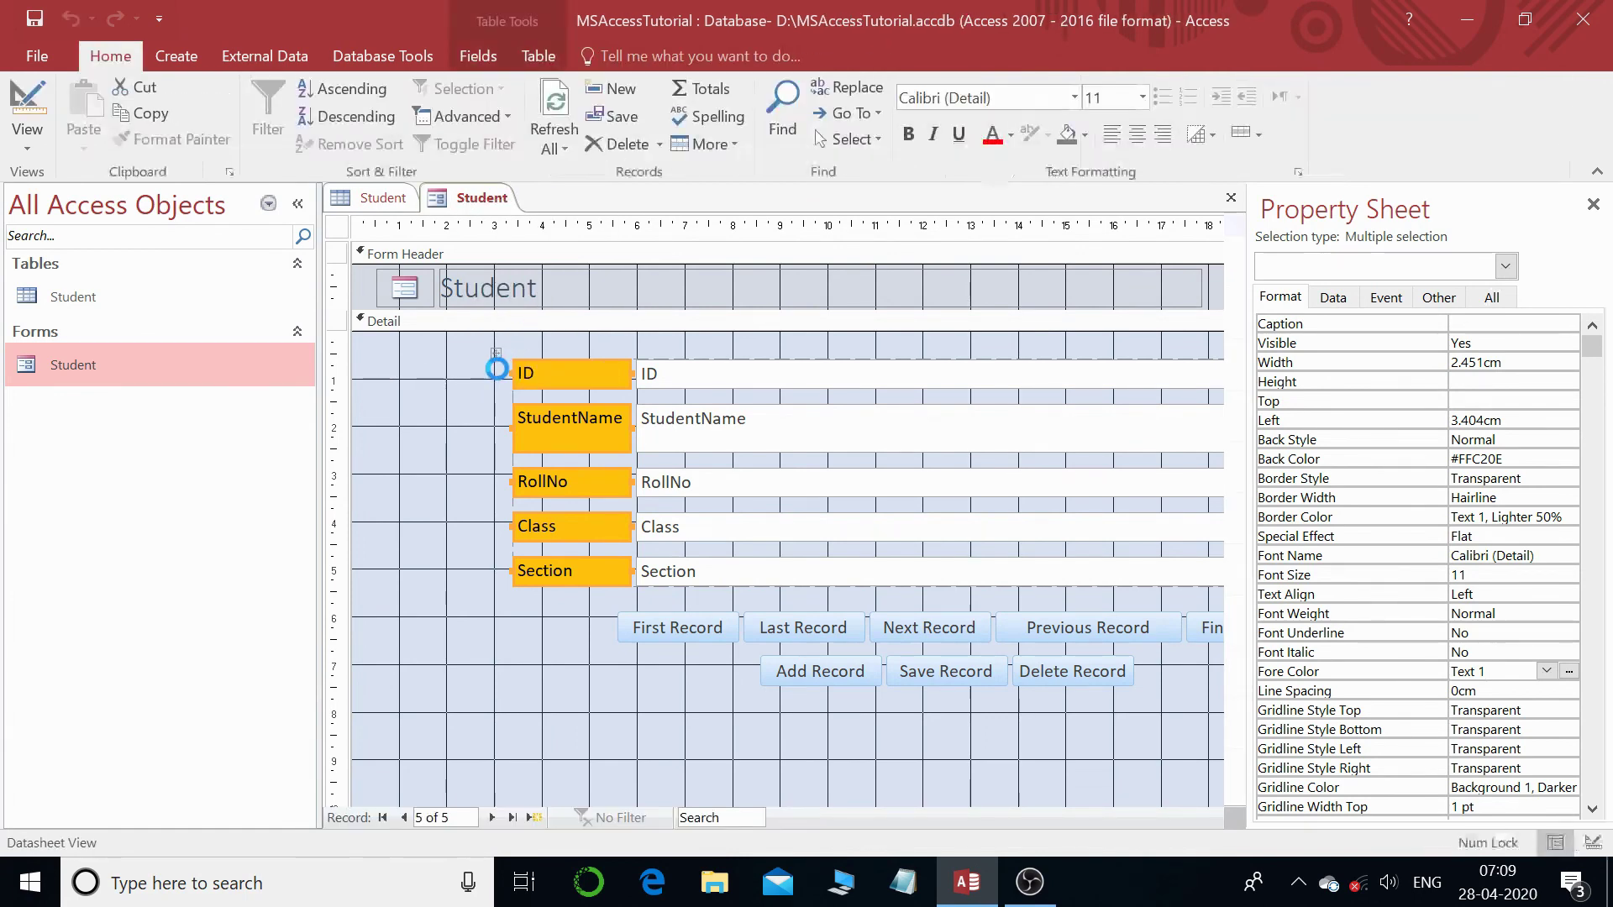